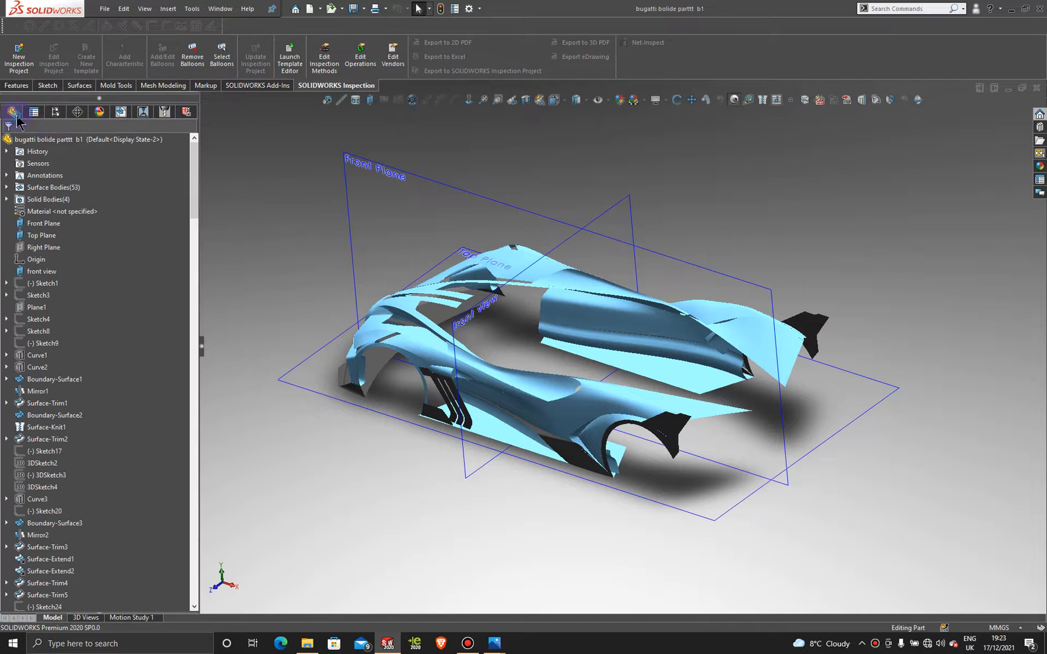
Activate the <Default>_Display State 1 display state so the blueprint reference pictures are shown with the car body
{"action": "left_click", "coordinate": [56, 112]}
{"action": "double_click", "coordinate": [61, 576]}
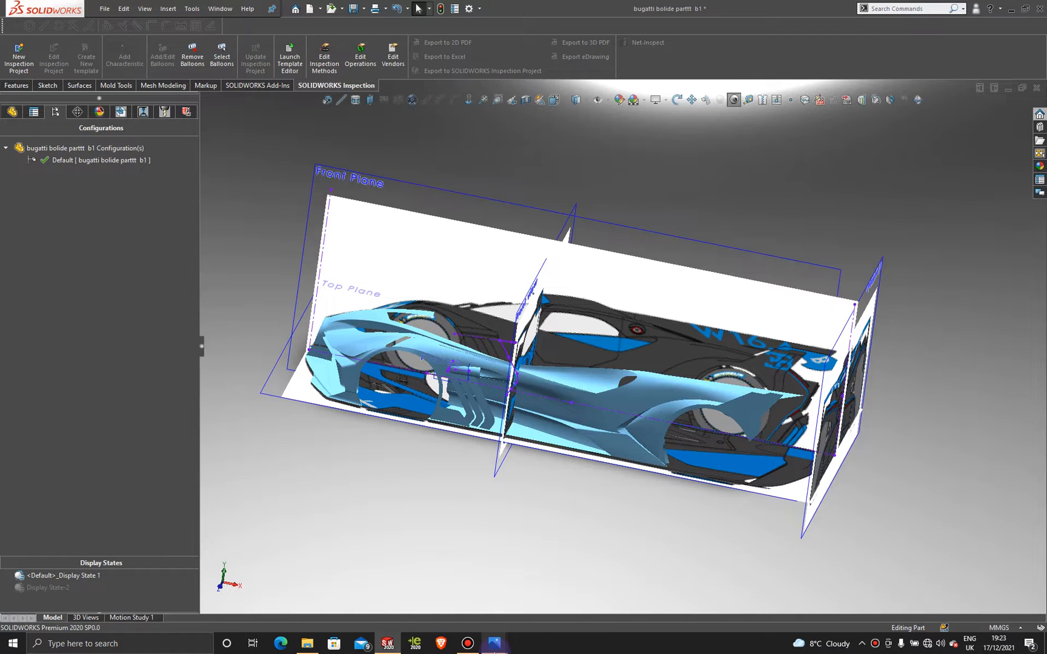
Examine the rear-end layout of the car in the reference photo 06_bolide_heck.jpg and return to the model
{"action": "mouse_move", "coordinate": [494, 643]}
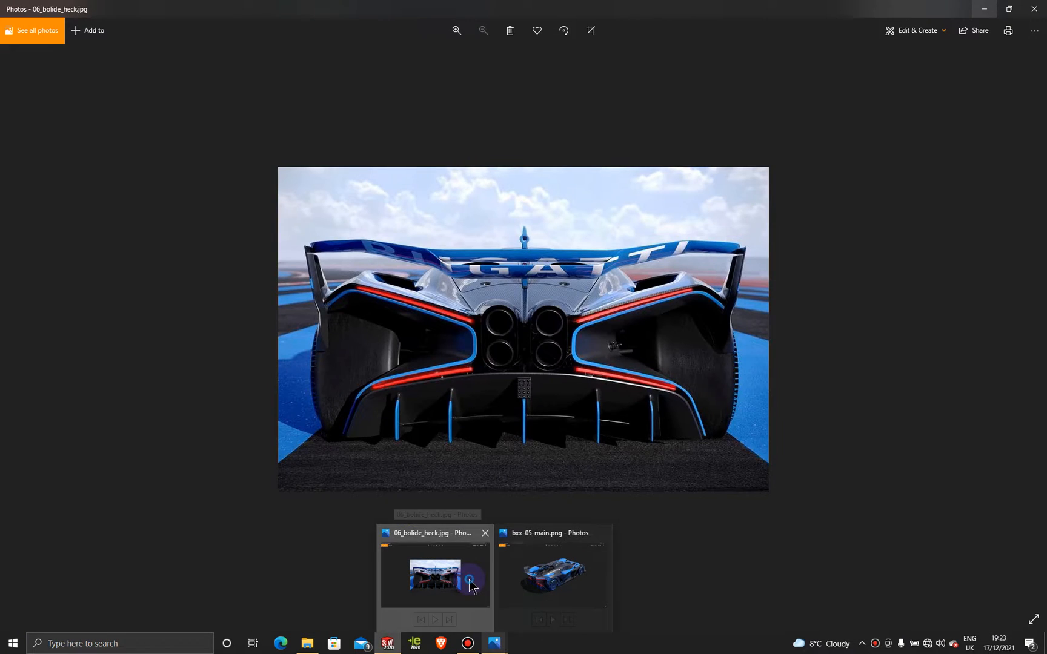
{"action": "left_click", "coordinate": [435, 574]}
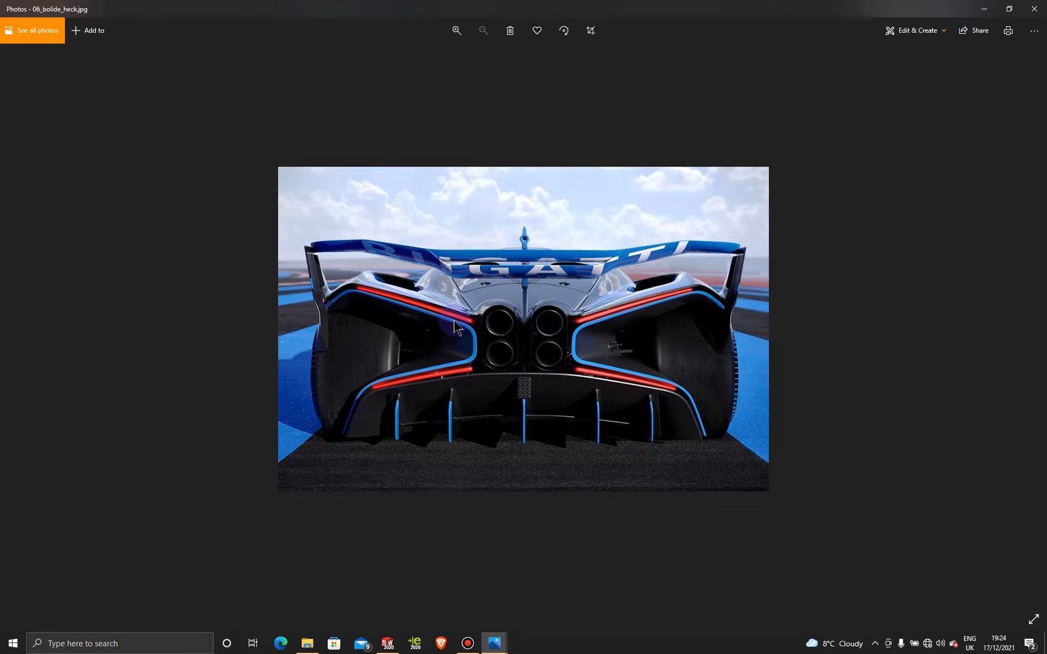
{"action": "left_click", "coordinate": [983, 8]}
Start a new sketch on Plane1 at the rear blueprint and view it face-on
{"action": "middle_click_drag", "start_coordinate": [674, 435], "coordinate": [945, 421]}
{"action": "scroll", "coordinate": [897, 382], "scroll_direction": "down", "scroll_amount": 5}
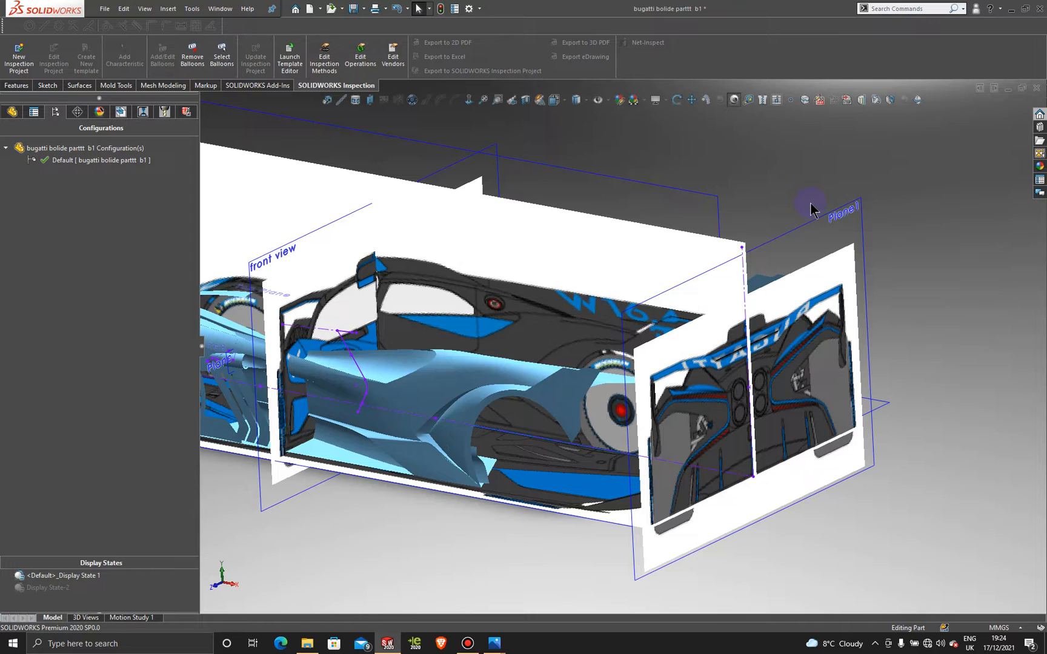
{"action": "left_click", "coordinate": [809, 222]}
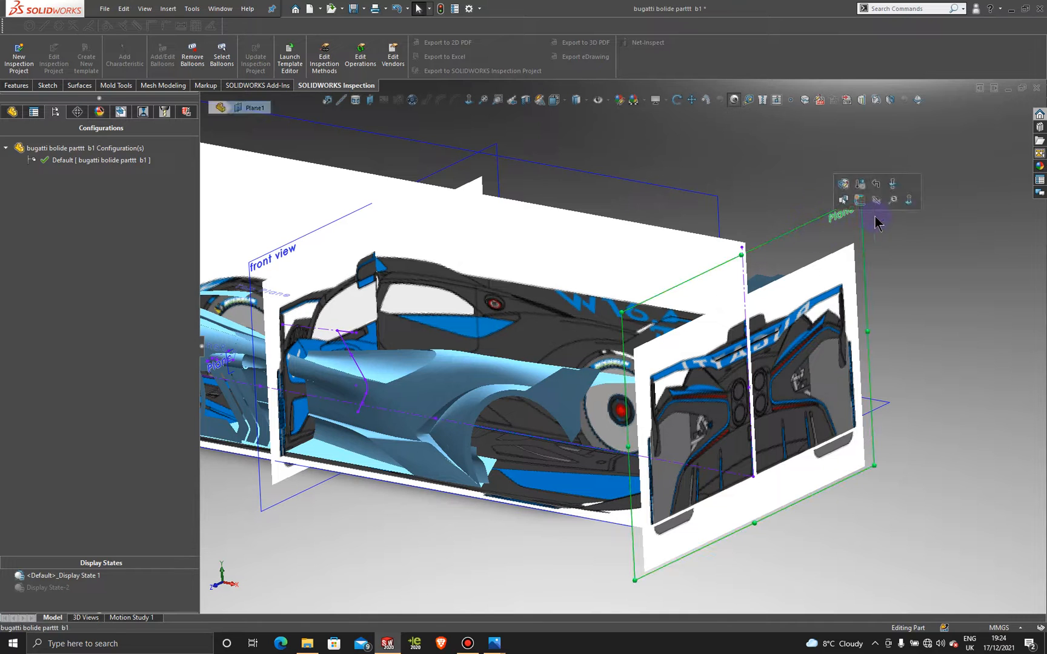
{"action": "left_click", "coordinate": [865, 205]}
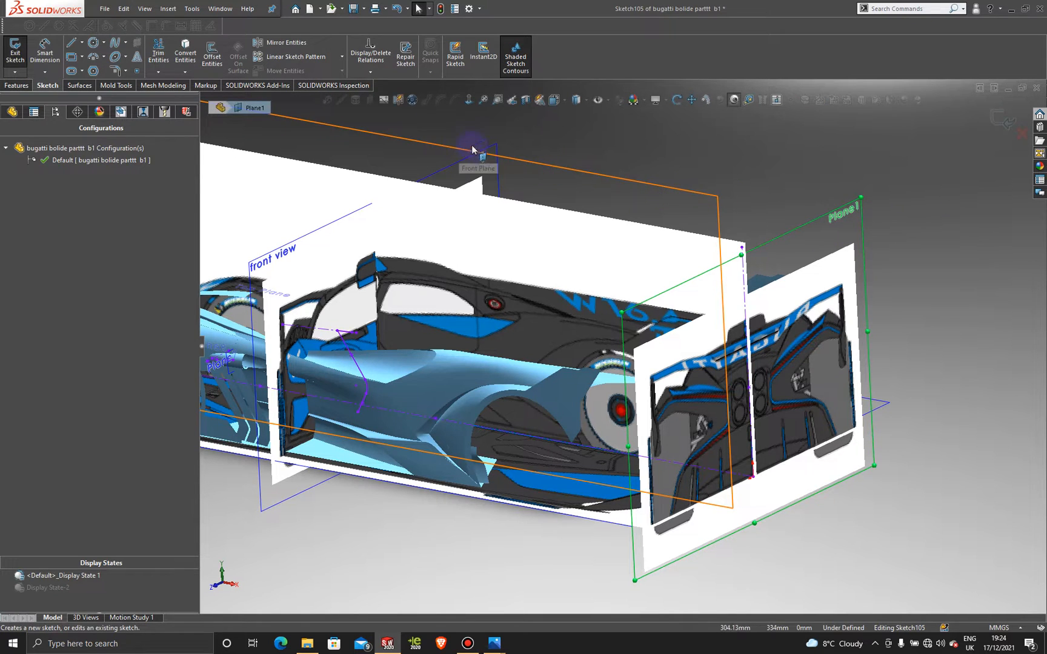
{"action": "left_click", "coordinate": [468, 101]}
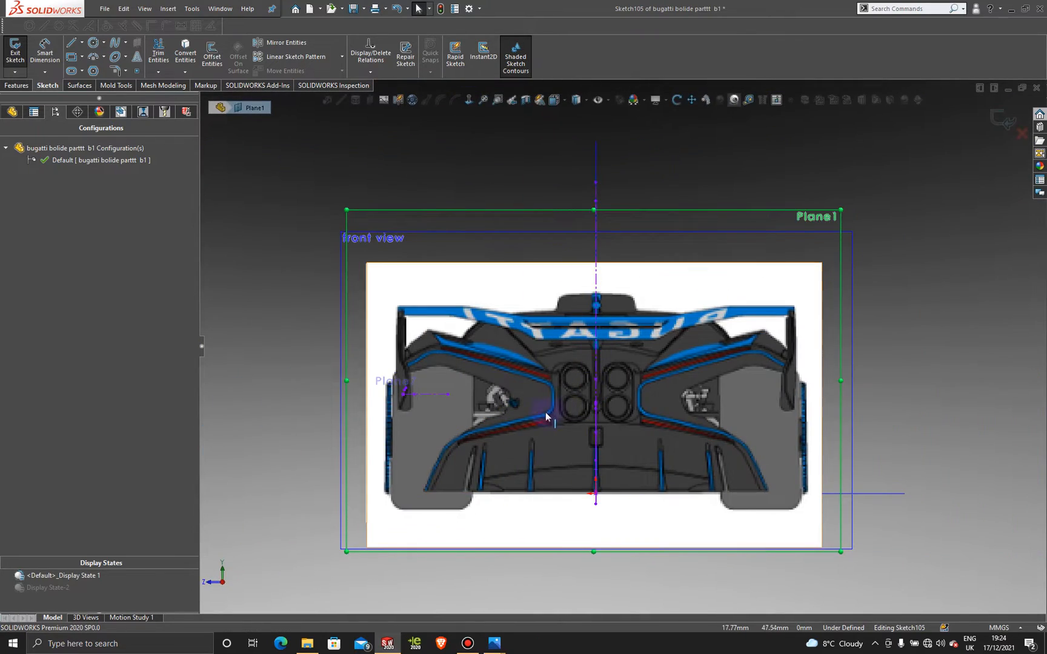
Place sketch points on the blueprint's left blue rear outline: two at the inner corners, one at the upper peak, one at the outer end
{"action": "left_click", "coordinate": [137, 71]}
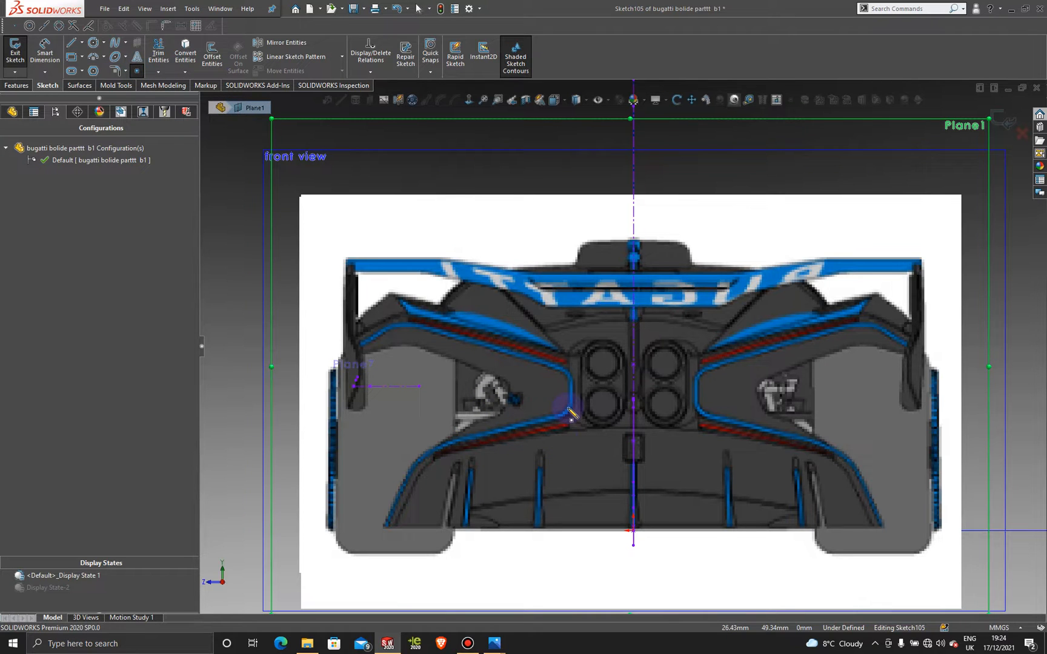
{"action": "scroll", "coordinate": [494, 377], "scroll_direction": "down", "scroll_amount": 1}
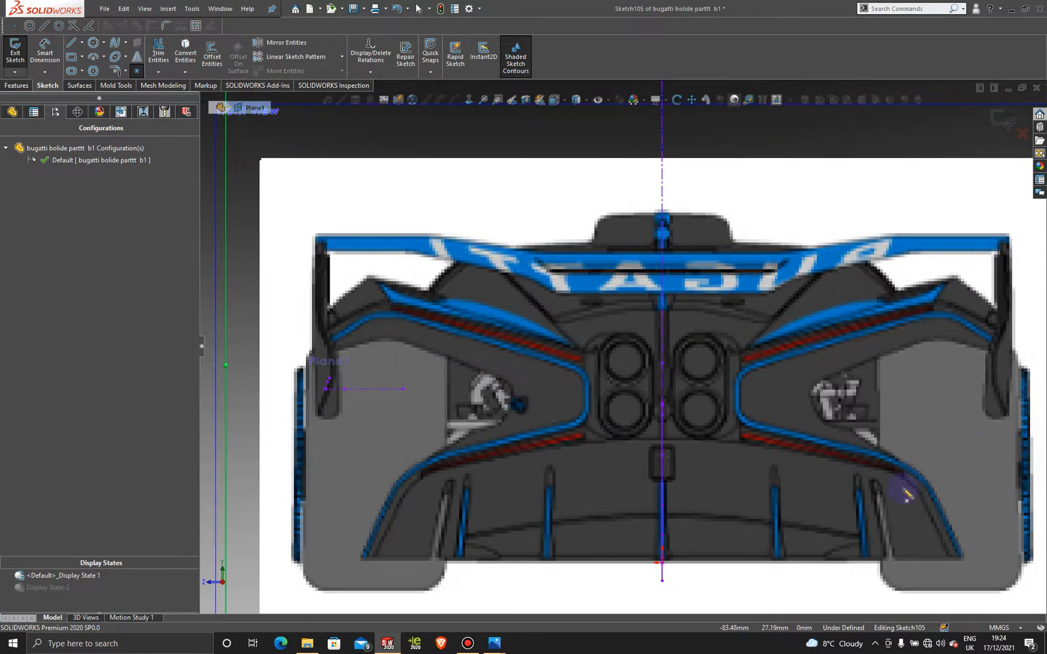
{"action": "left_click", "coordinate": [580, 375]}
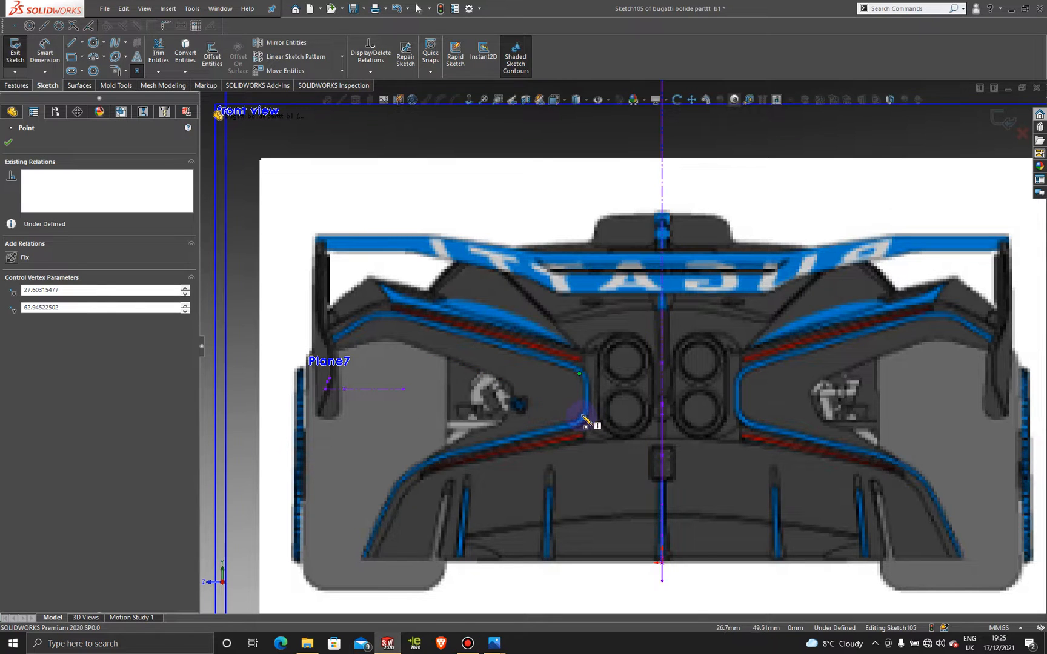
{"action": "left_click", "coordinate": [580, 417]}
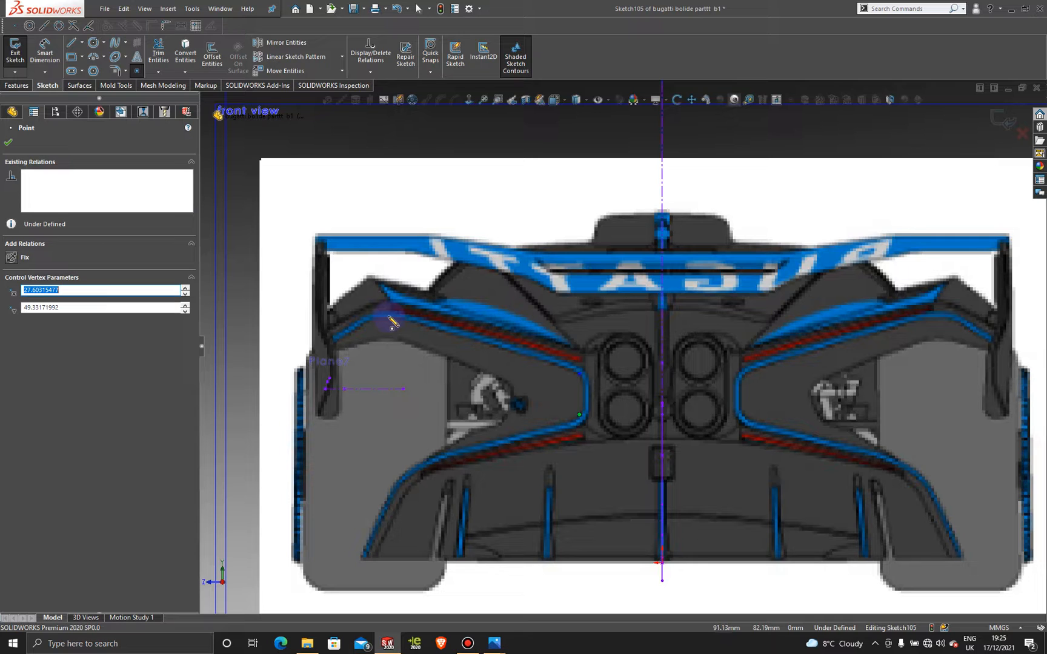
{"action": "left_click", "coordinate": [389, 316]}
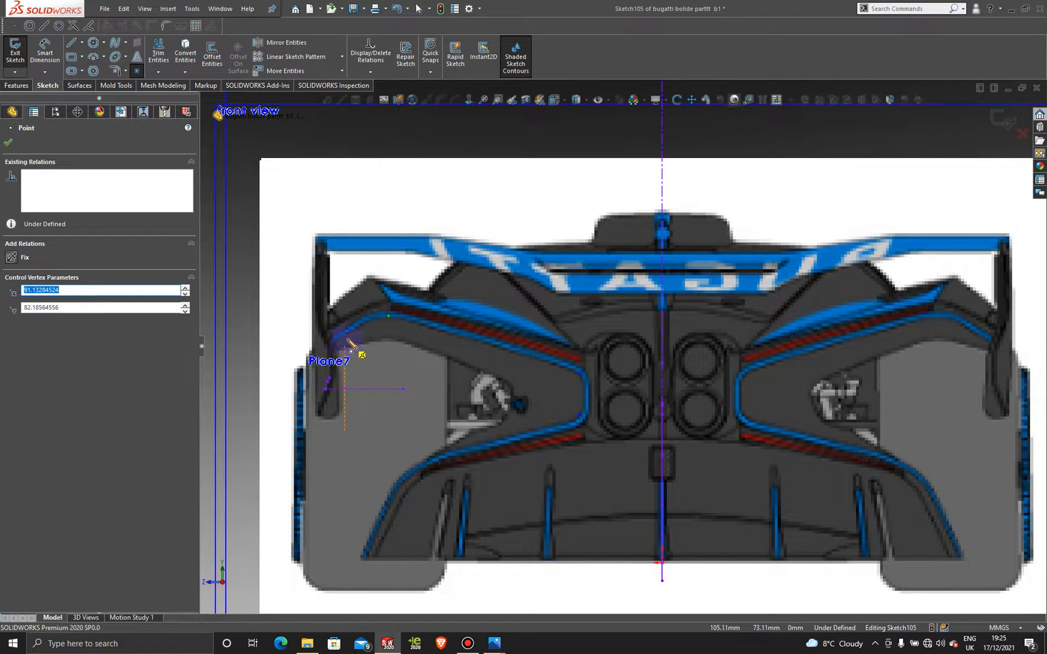
{"action": "scroll", "coordinate": [342, 349], "scroll_direction": "down", "scroll_amount": 2}
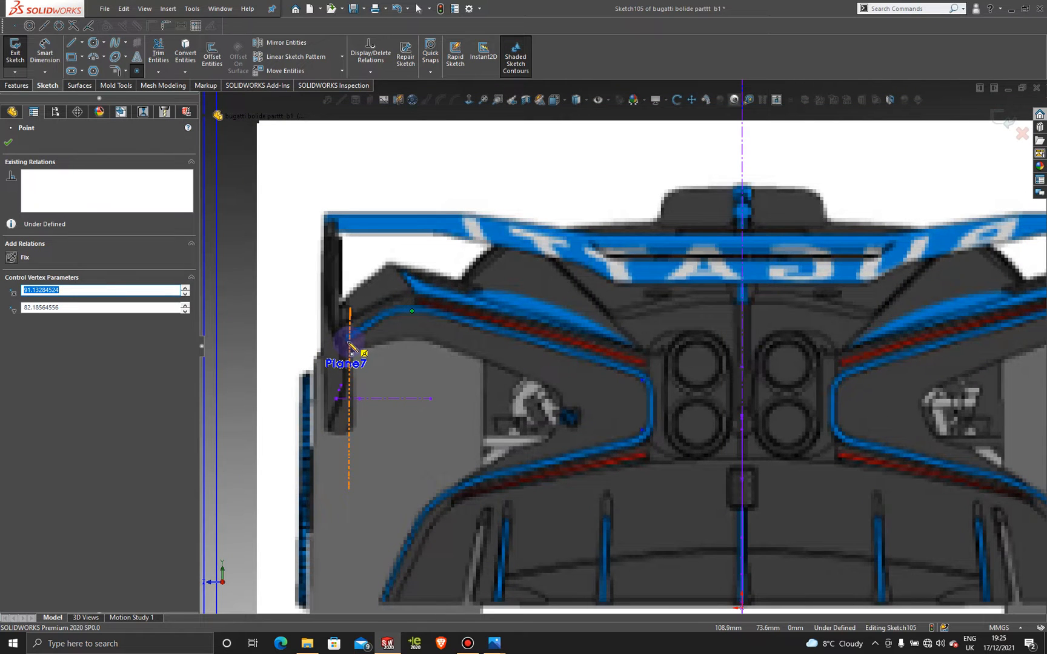
{"action": "left_click_drag", "start_coordinate": [349, 343], "coordinate": [350, 342]}
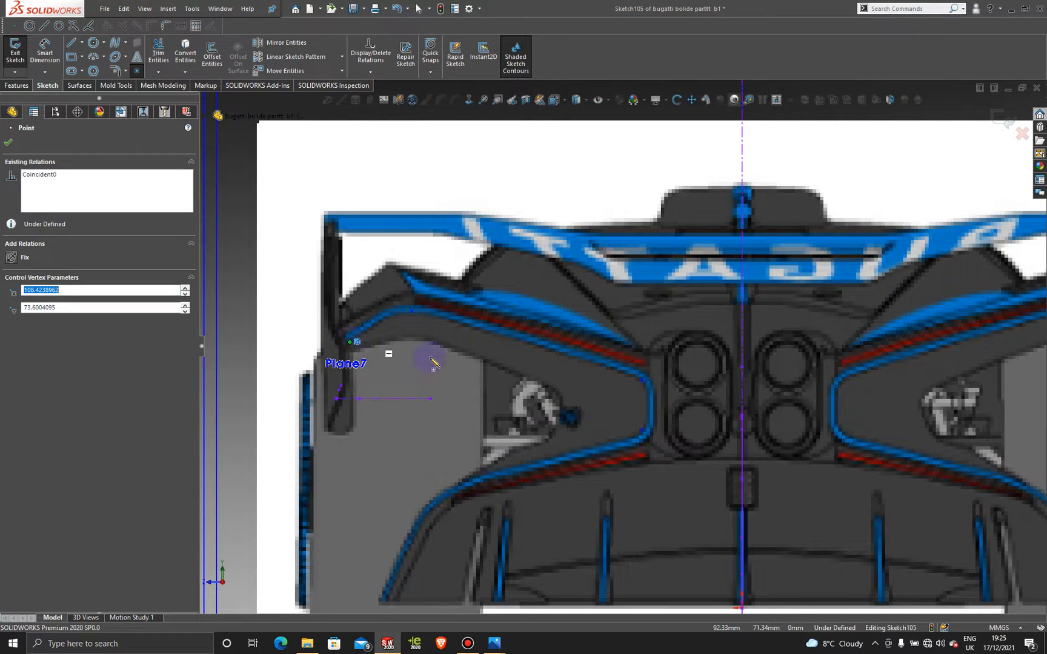
Place sketch points at the foot and the lower bend of the left blue rear outline, and close the sketch
{"action": "scroll", "coordinate": [591, 516], "scroll_direction": "up", "scroll_amount": 3}
{"action": "scroll", "coordinate": [554, 497], "scroll_direction": "down", "scroll_amount": 4}
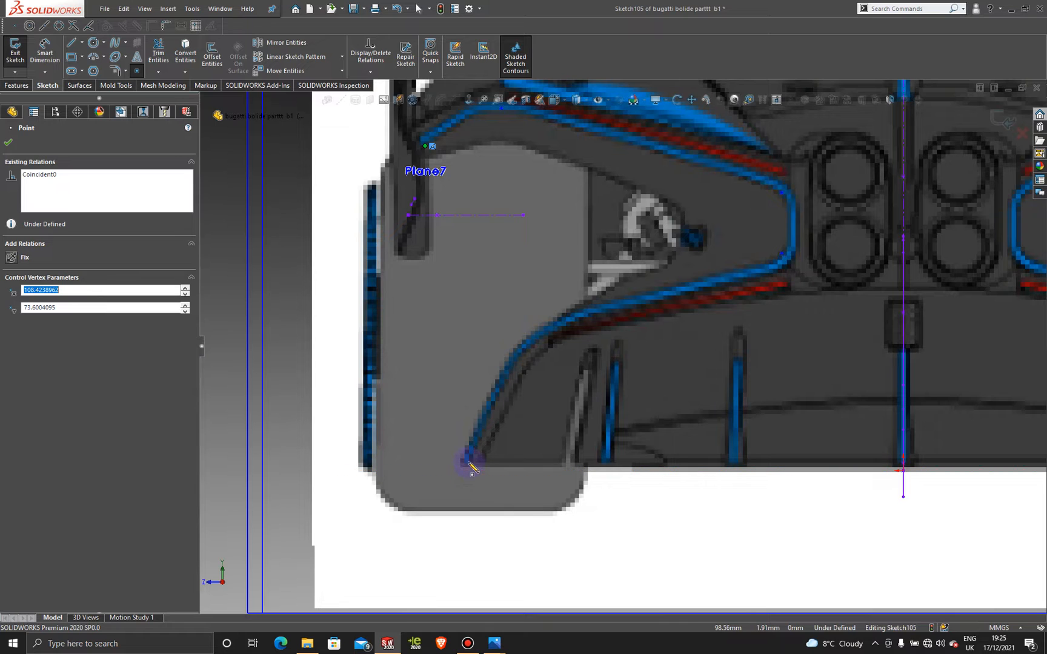
{"action": "scroll", "coordinate": [721, 302], "scroll_direction": "up", "scroll_amount": 2}
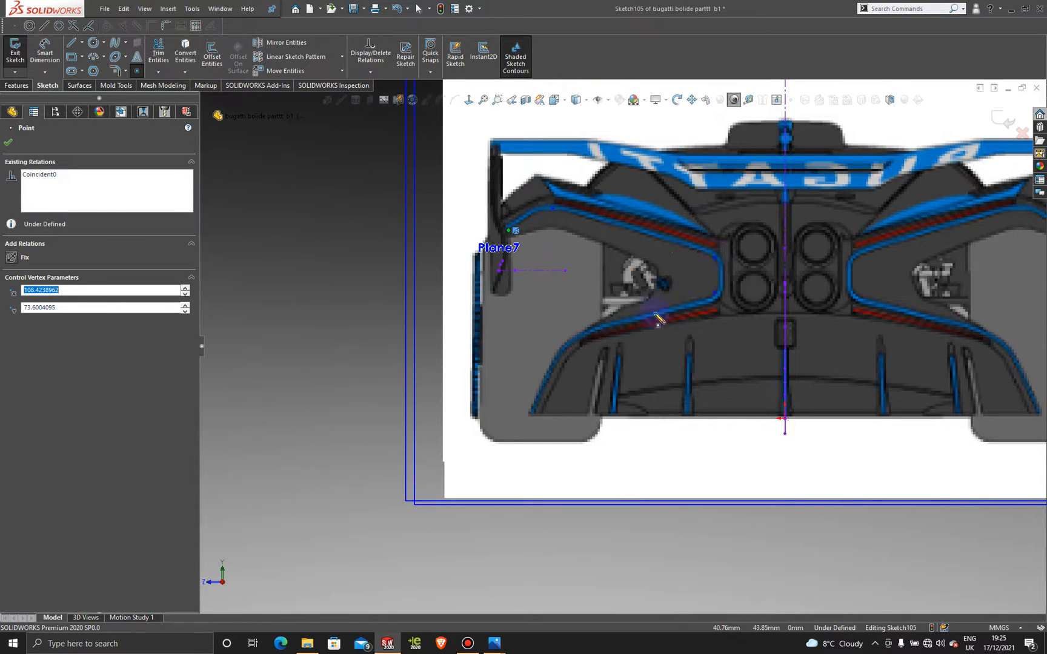
{"action": "left_click", "coordinate": [530, 415]}
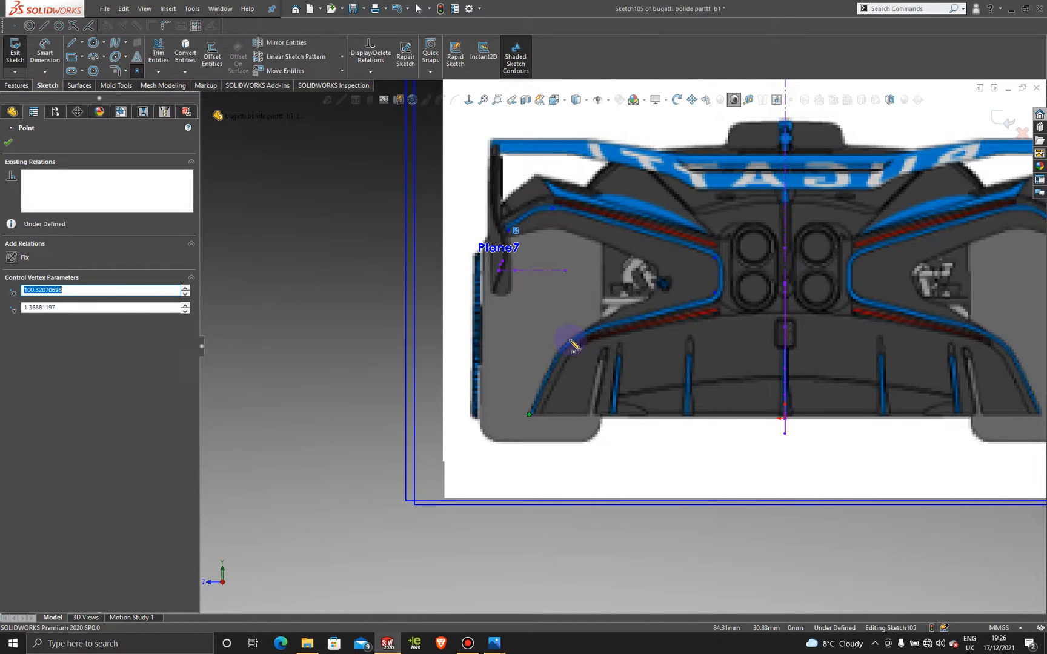
{"action": "left_click", "coordinate": [569, 340]}
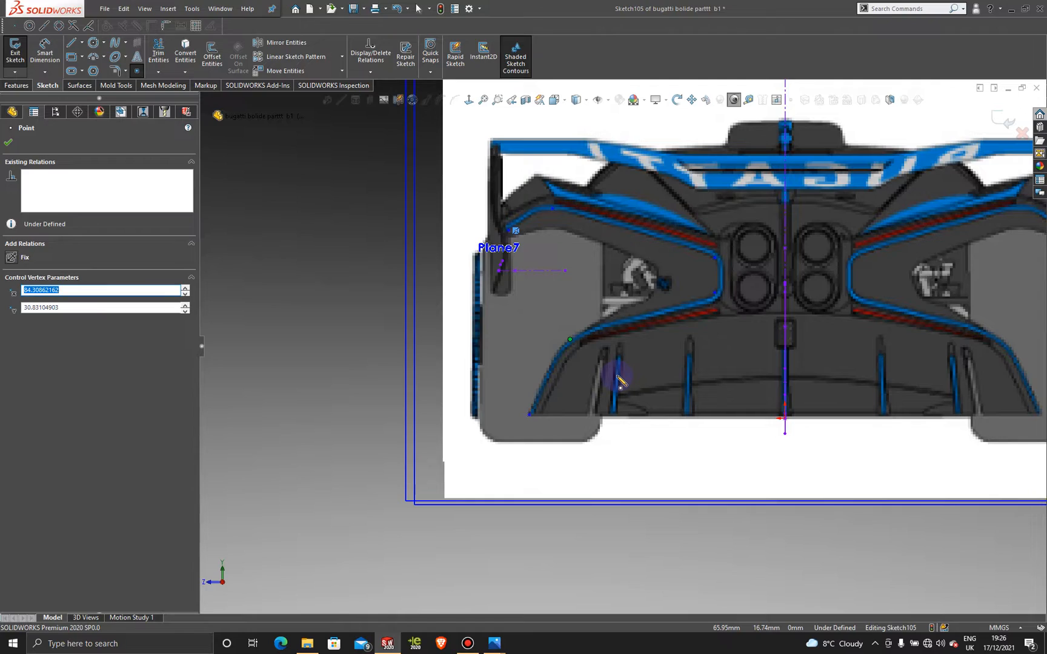
{"action": "double_click", "coordinate": [619, 383]}
{"action": "mouse_move", "coordinate": [616, 376]}
{"action": "middle_mouse_down"}
{"action": "mouse_move", "coordinate": [637, 371]}
{"action": "mouse_move", "coordinate": [633, 381]}
{"action": "mouse_move", "coordinate": [772, 336]}
{"action": "mouse_move", "coordinate": [801, 374]}
{"action": "middle_mouse_up"}
{"action": "scroll", "coordinate": [757, 385], "scroll_direction": "up", "scroll_amount": 4}
{"action": "middle_click_drag", "start_coordinate": [709, 396], "coordinate": [771, 385]}
{"action": "scroll", "coordinate": [888, 340], "scroll_direction": "down", "scroll_amount": 4}
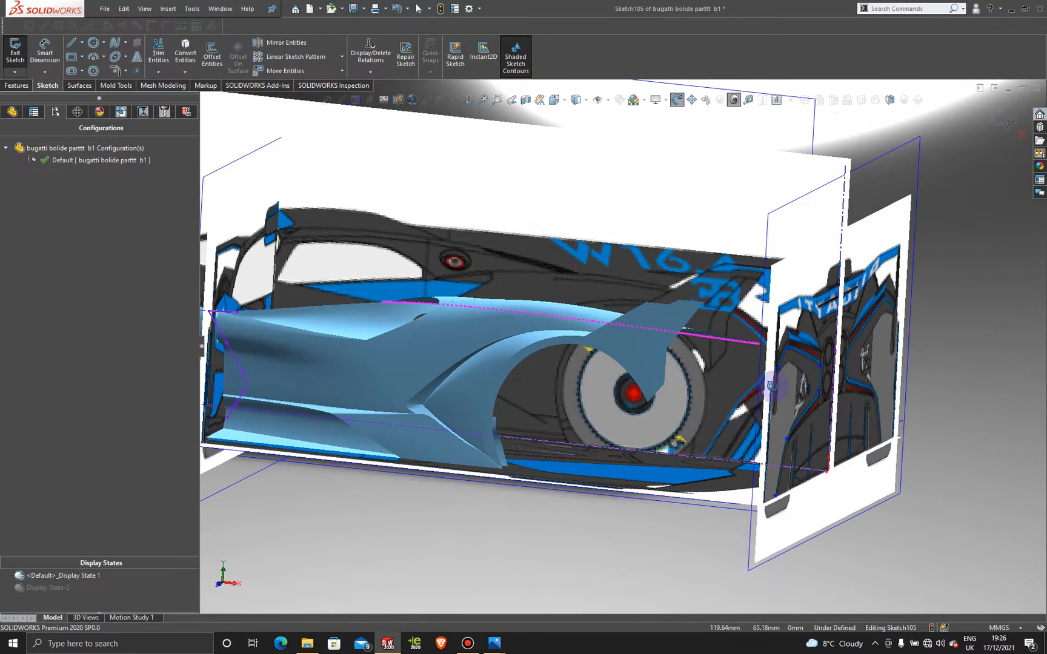
{"action": "scroll", "coordinate": [843, 409], "scroll_direction": "down", "scroll_amount": 2}
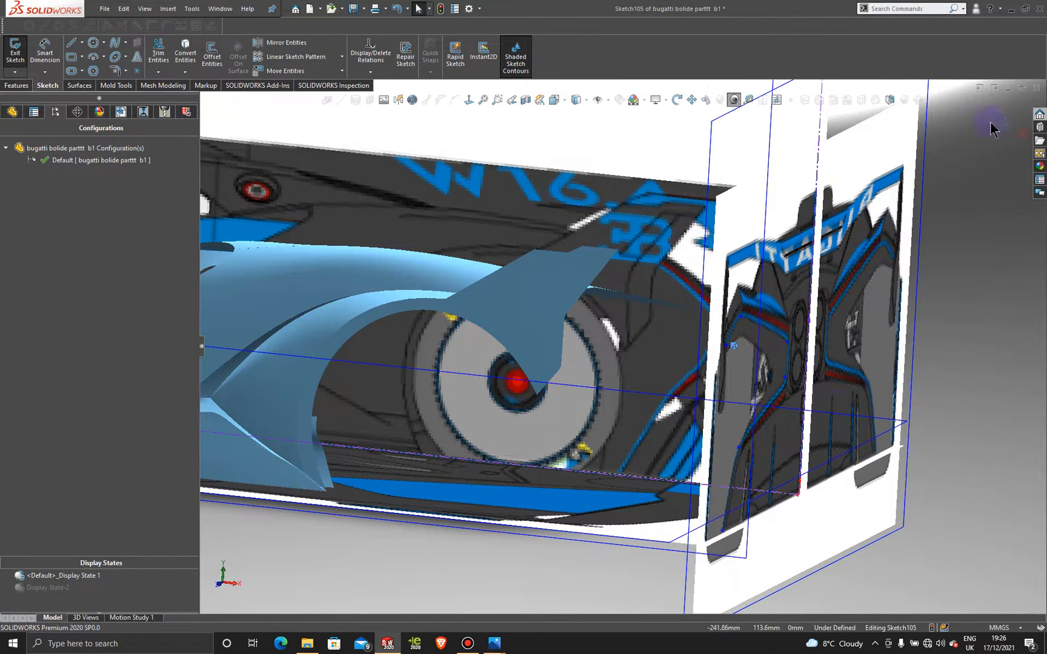
{"action": "left_click", "coordinate": [991, 124]}
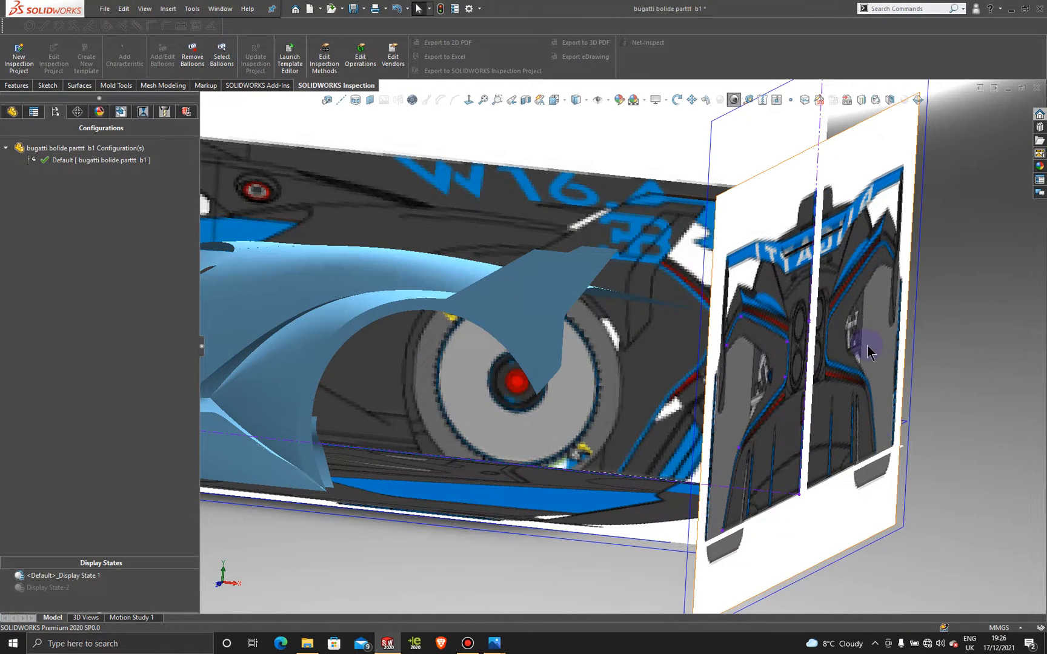
Start a 3D sketch and draw a construction centerline about 26 mm long from the outline's outer-end point toward the car's front
{"action": "left_click", "coordinate": [49, 86]}
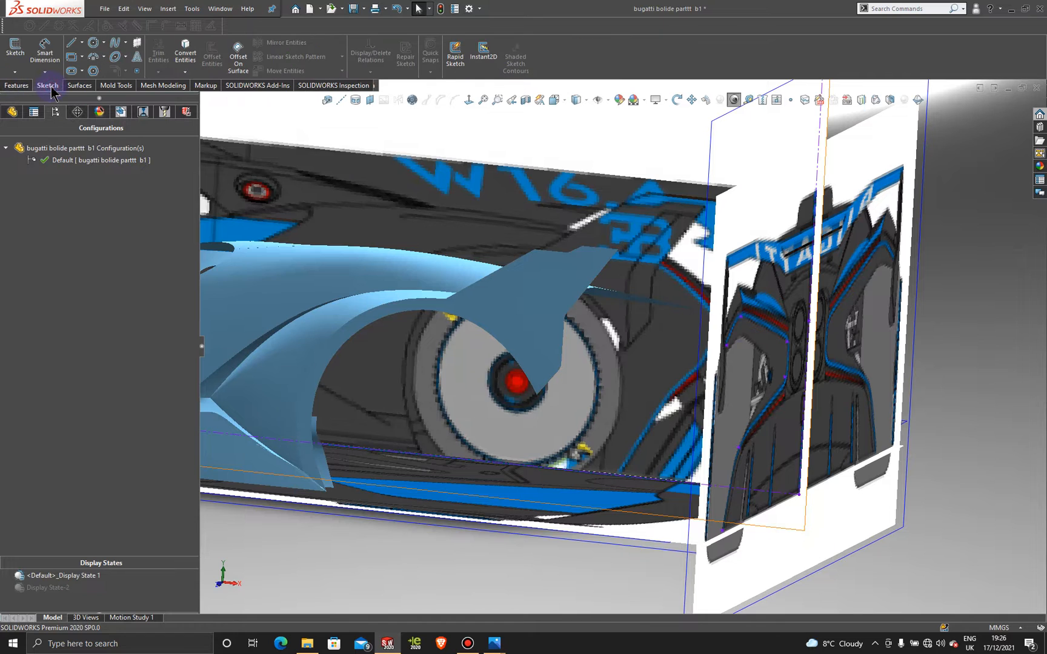
{"action": "left_click", "coordinate": [15, 71]}
{"action": "left_click", "coordinate": [34, 100]}
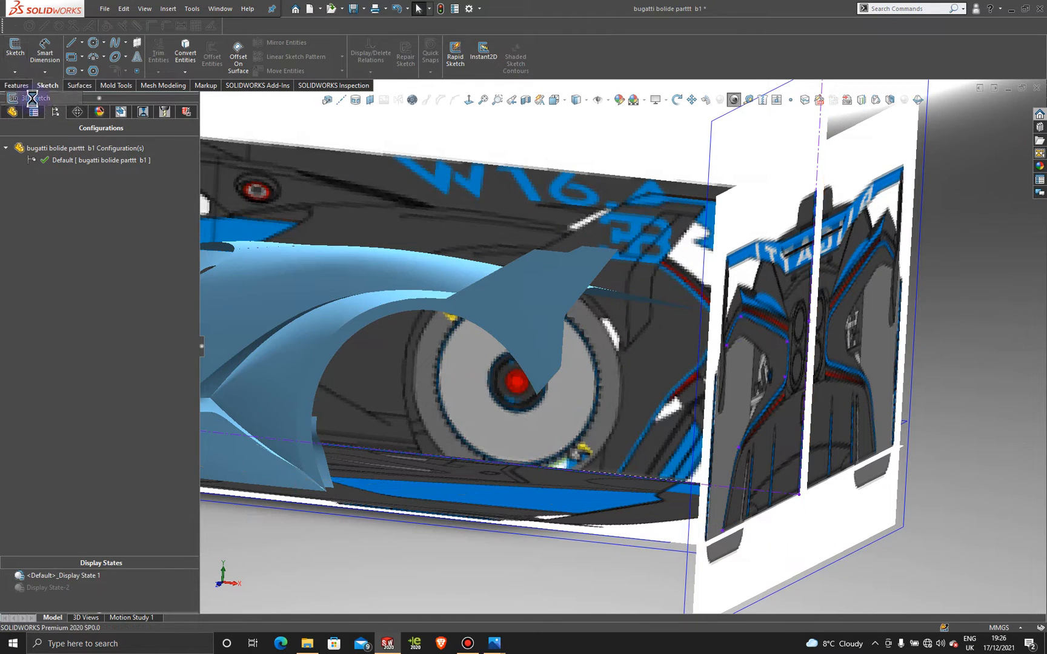
{"action": "left_click", "coordinate": [83, 44]}
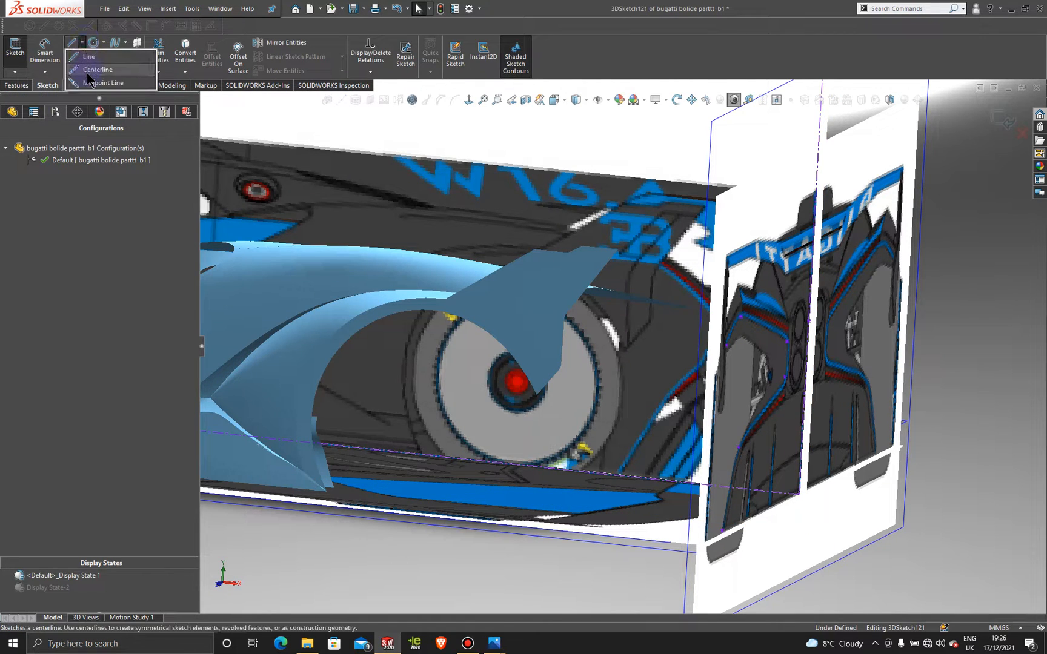
{"action": "left_click", "coordinate": [86, 72]}
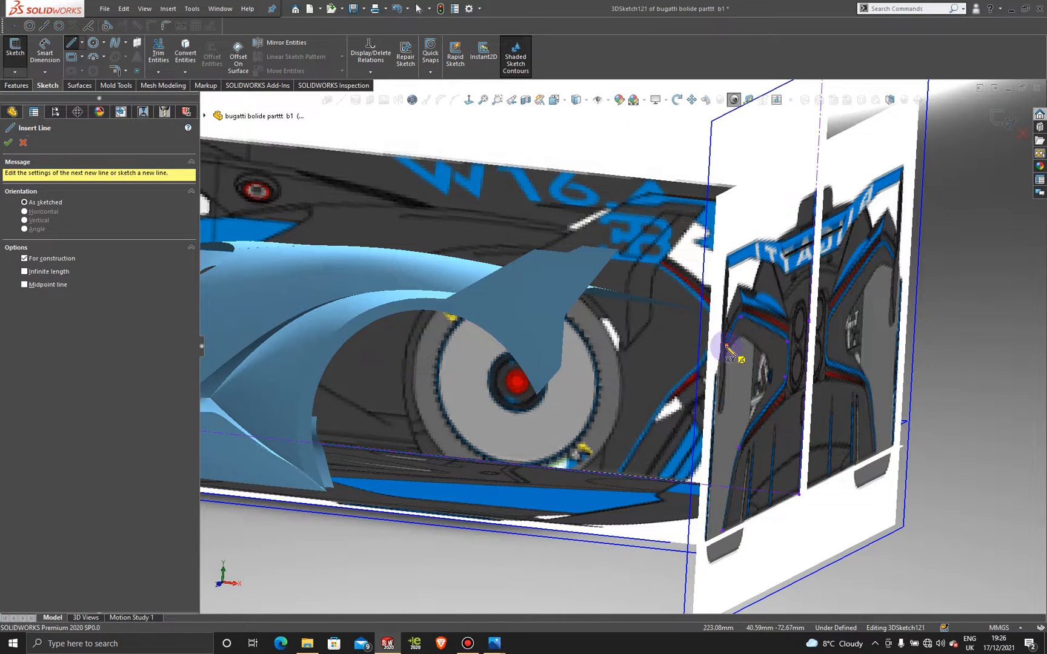
{"action": "left_click", "coordinate": [730, 349]}
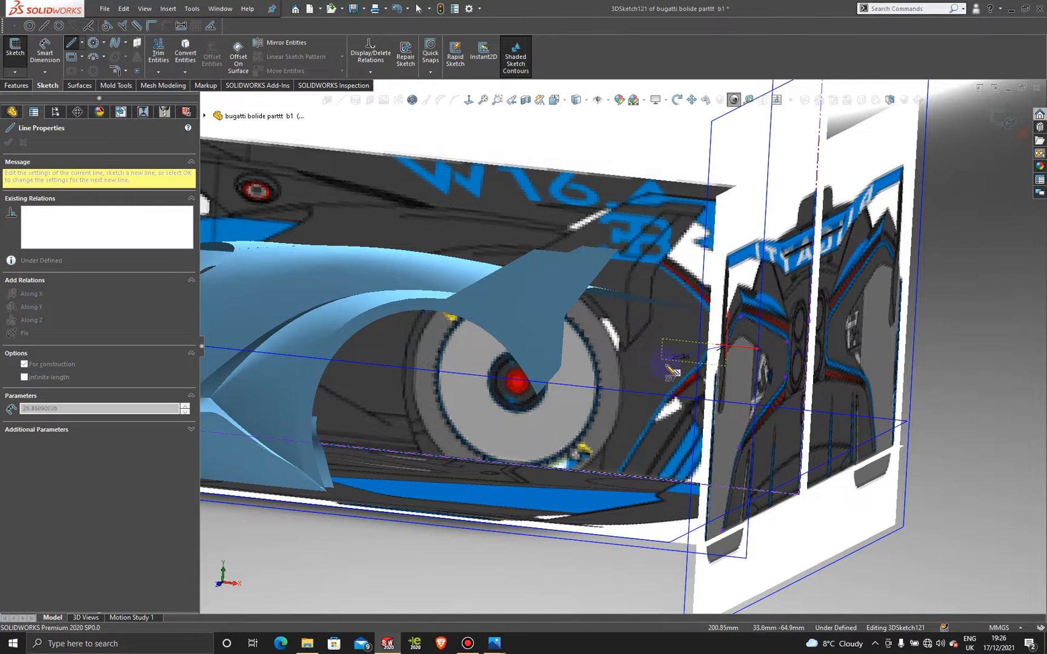
{"action": "left_click", "coordinate": [664, 339]}
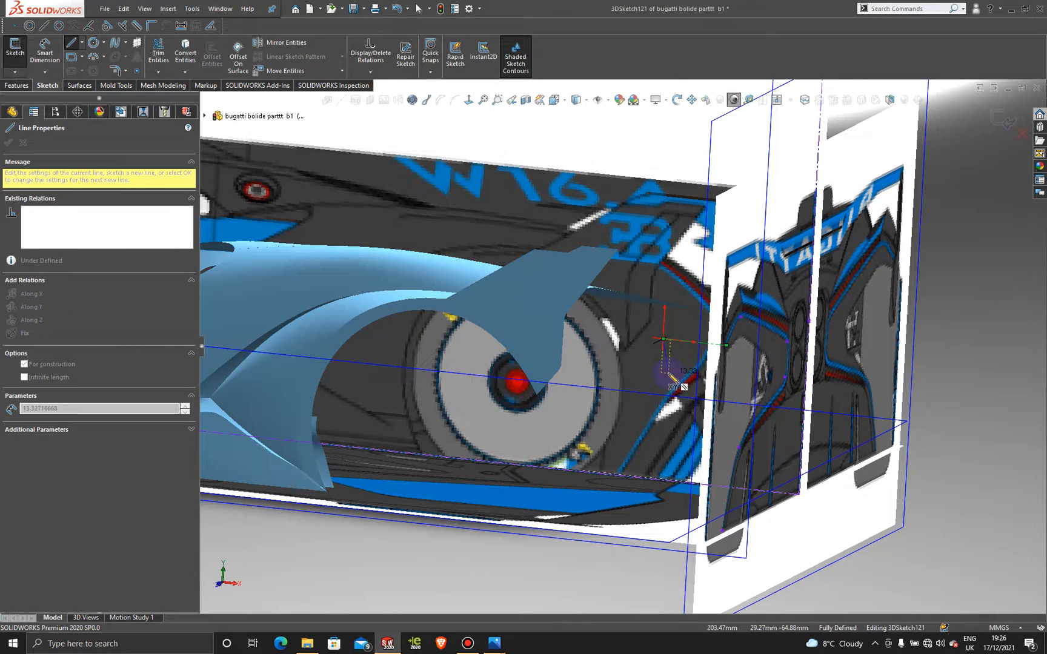
{"action": "key", "text": "Escape"}
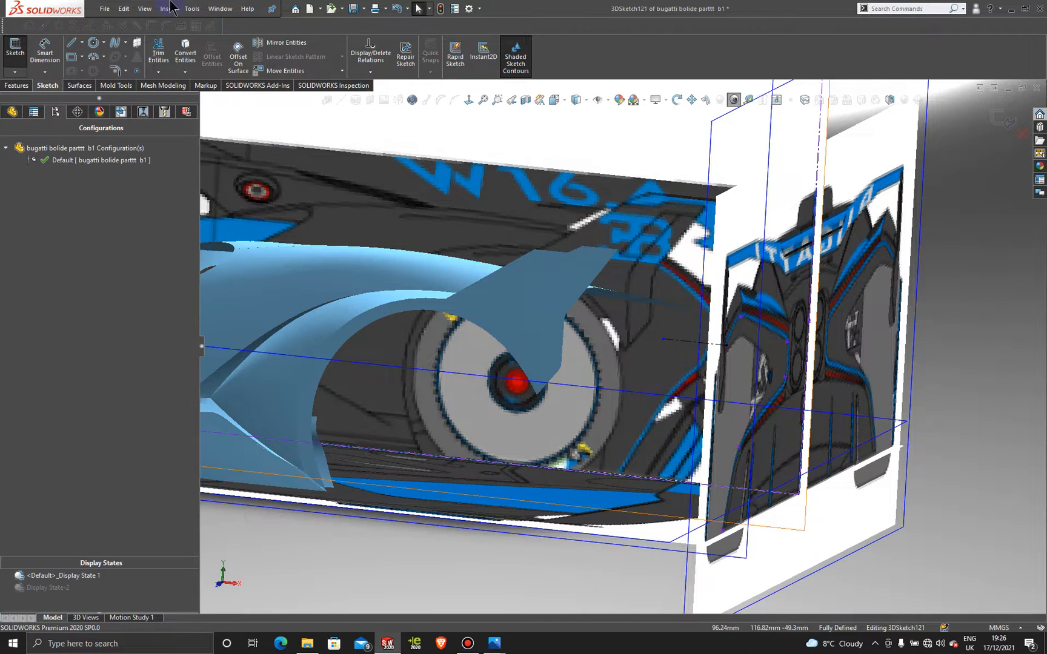
Draw a construction centerline about 24 mm long from the outline's upper peak point toward the car's front
{"action": "left_click", "coordinate": [82, 43]}
{"action": "left_click", "coordinate": [98, 83]}
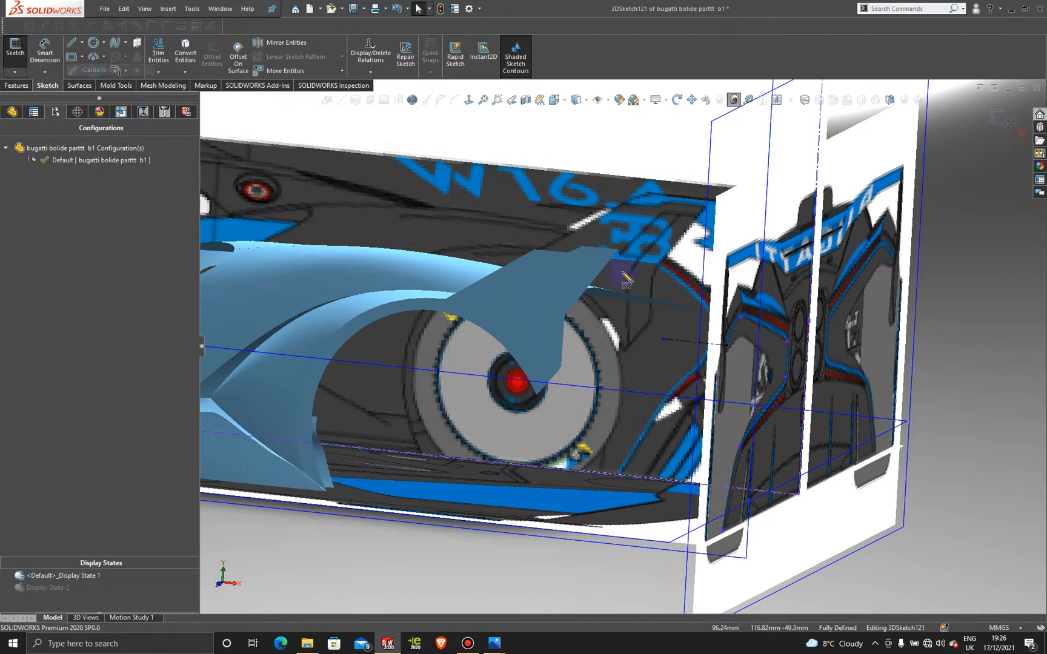
{"action": "left_click", "coordinate": [740, 316]}
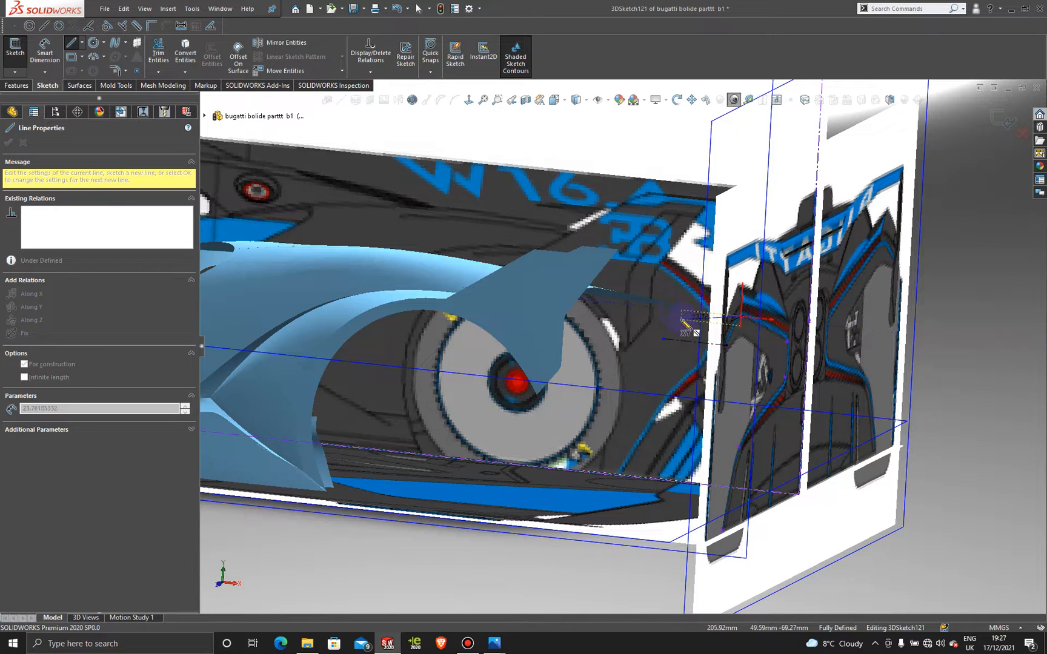
{"action": "left_click", "coordinate": [678, 310]}
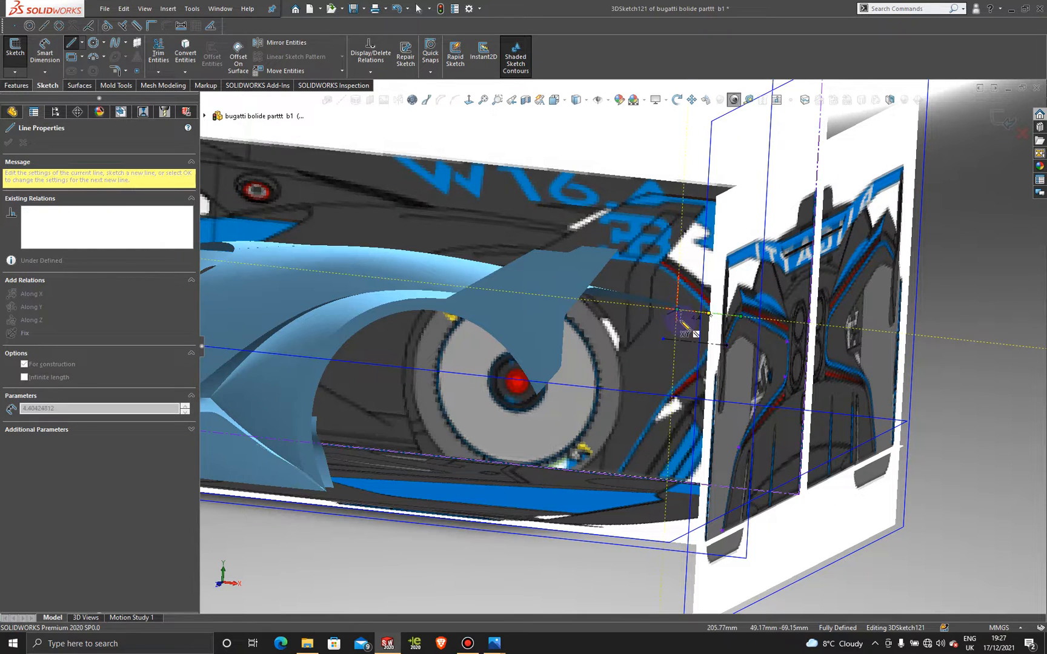
{"action": "key", "text": "Escape"}
Draw a construction centerline about 16 mm long from the outline's upper inner corner point toward the car's front
{"action": "left_click", "coordinate": [81, 42]}
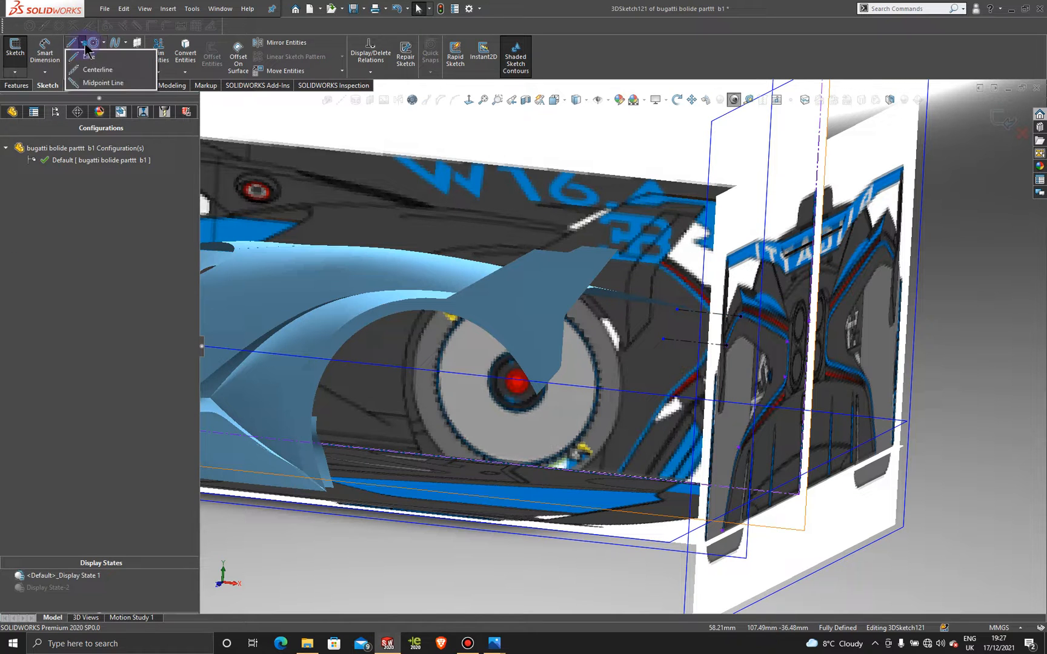
{"action": "left_click", "coordinate": [97, 79]}
{"action": "left_click", "coordinate": [786, 344]}
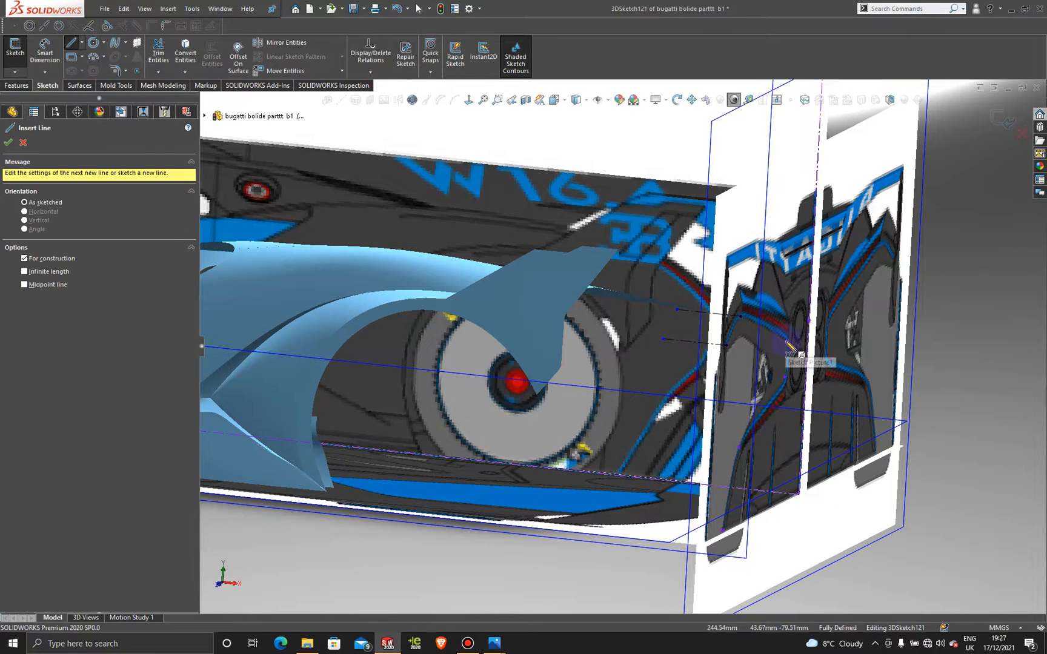
{"action": "left_click", "coordinate": [751, 343]}
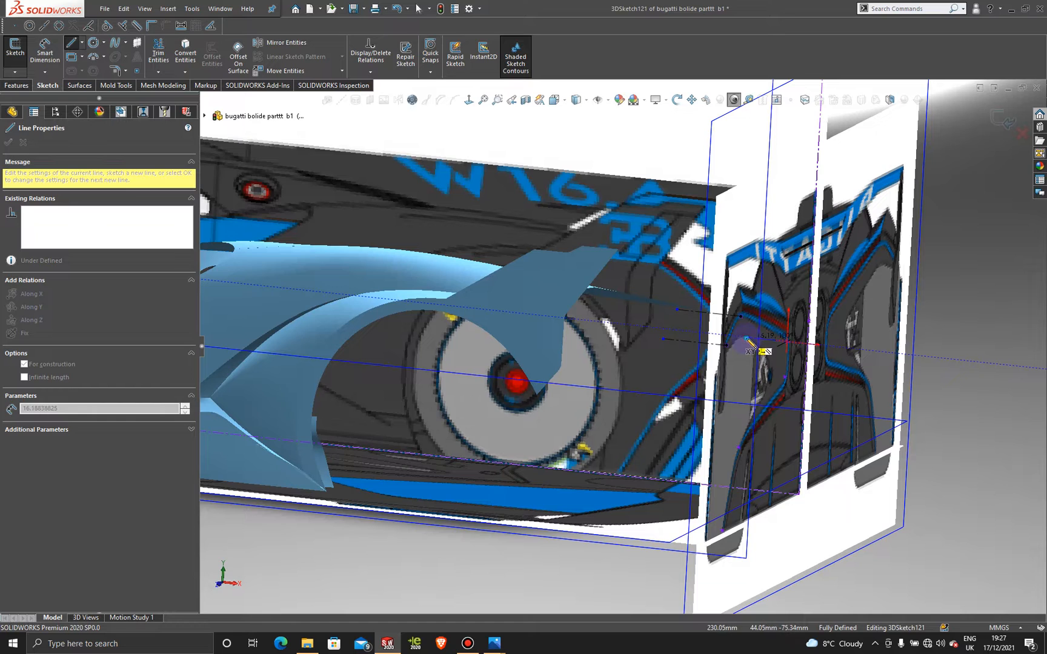
{"action": "key", "text": "Escape"}
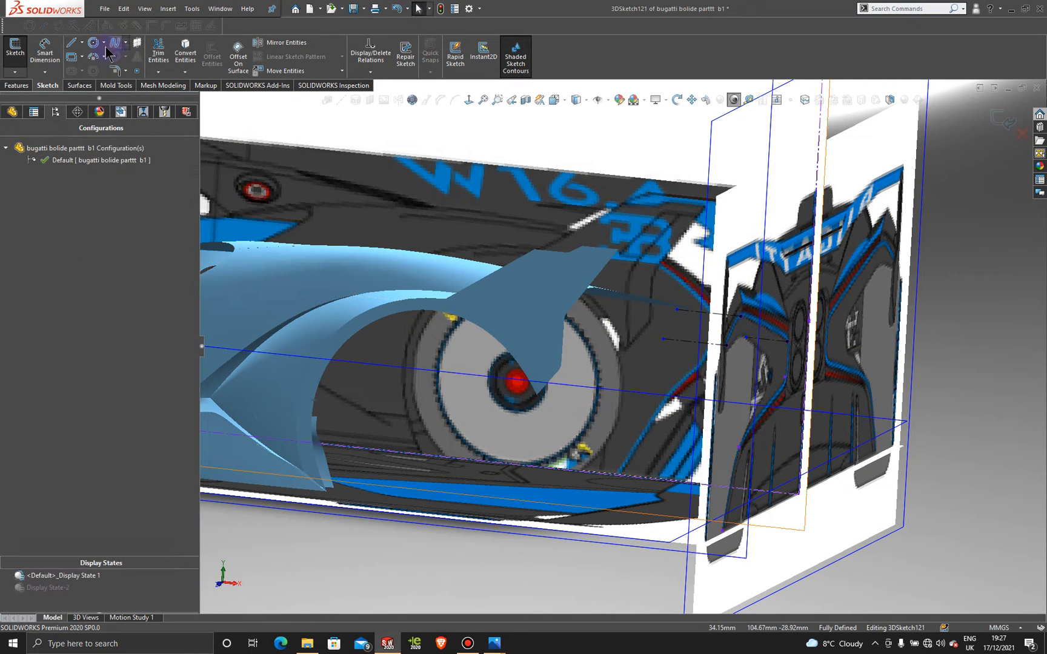
Draw a construction centerline about 18 mm long from the outline's lower inner corner point toward the car's front
{"action": "left_click", "coordinate": [82, 43]}
{"action": "left_click", "coordinate": [96, 80]}
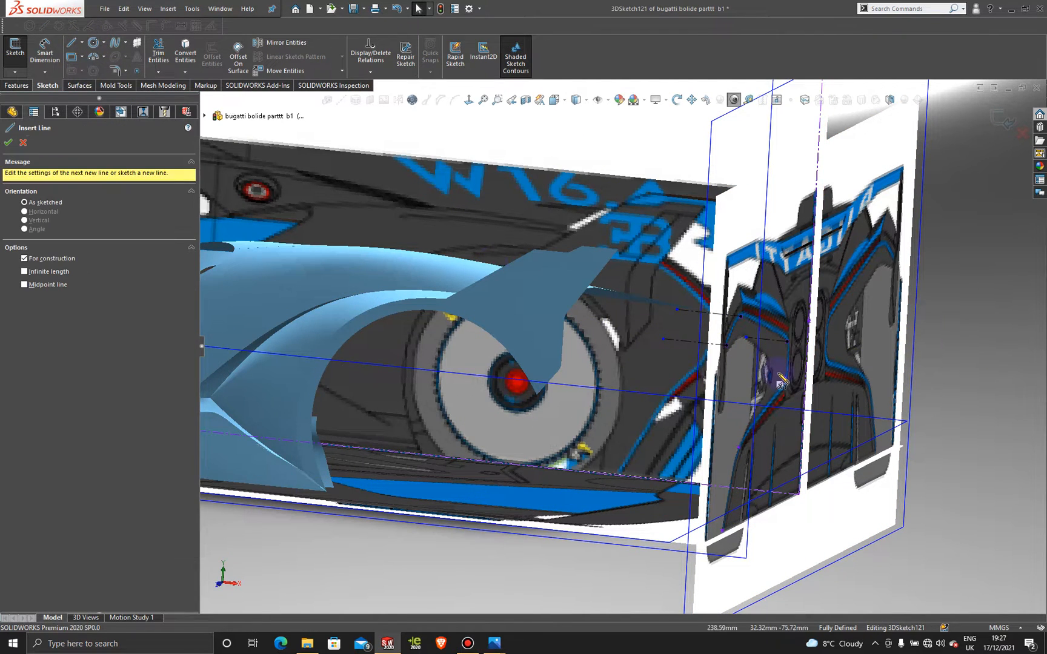
{"action": "left_click", "coordinate": [739, 371]}
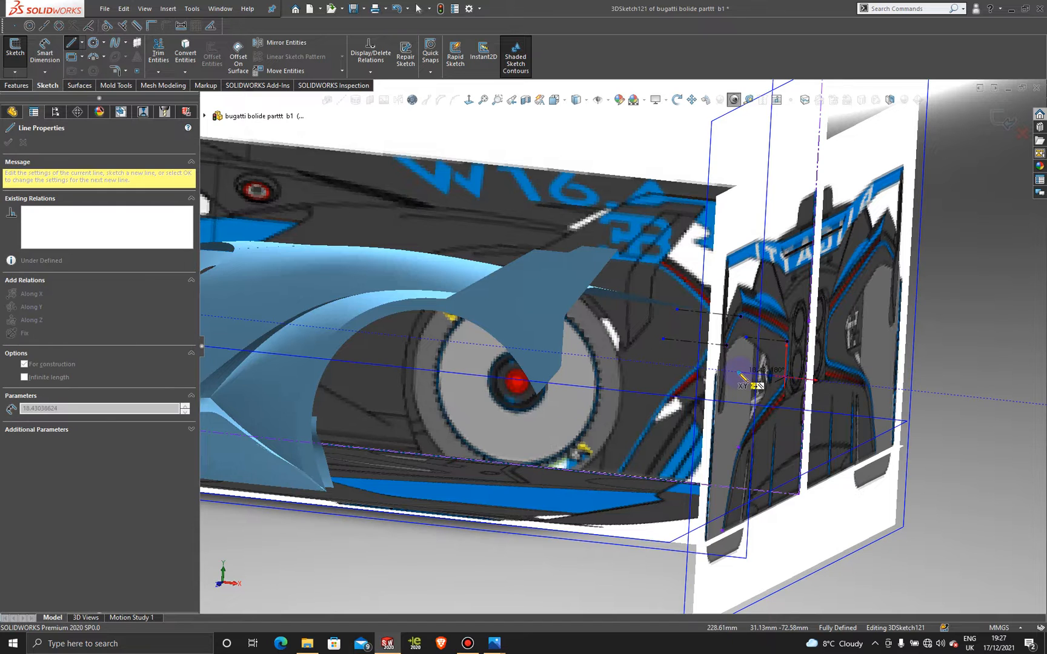
{"action": "key", "text": "Escape"}
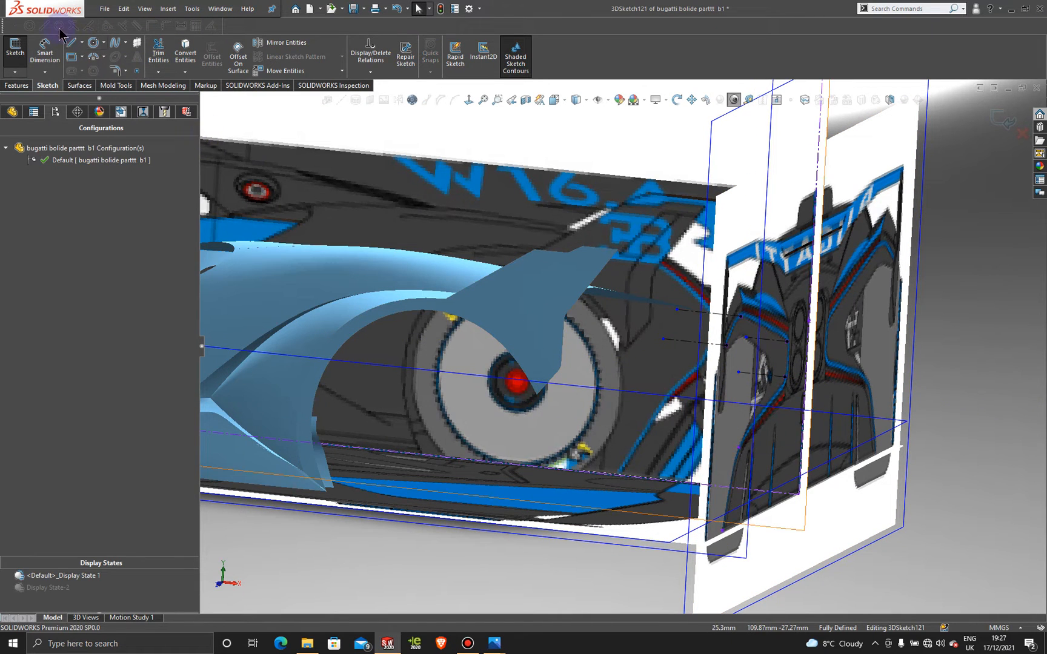
Draw a construction centerline about 13 mm long from the outline's lower bend point toward the car's front
{"action": "left_click", "coordinate": [82, 43]}
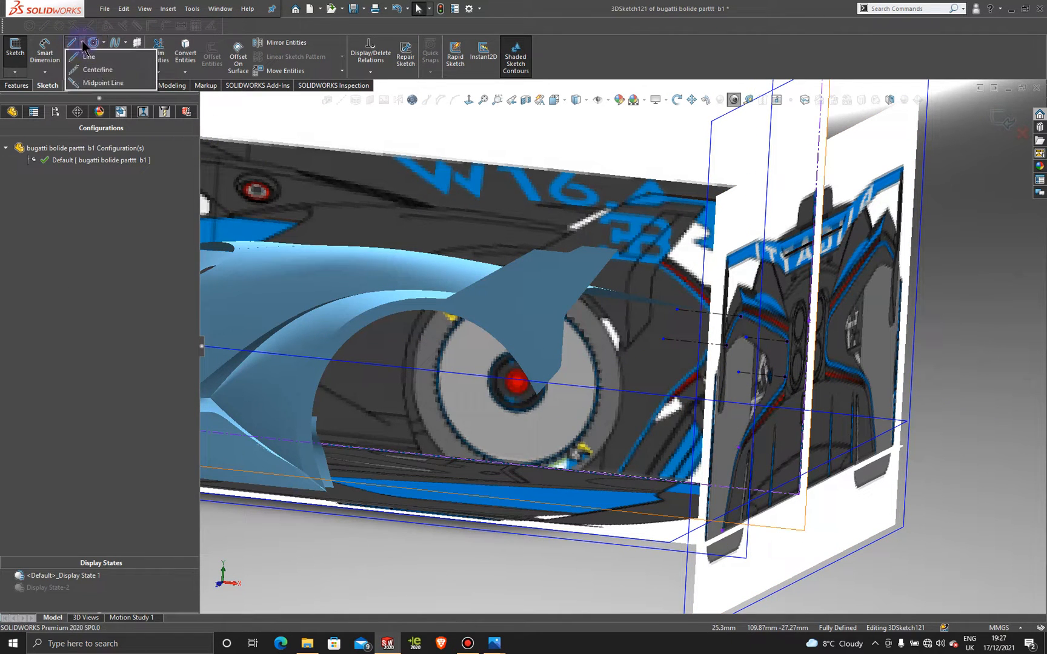
{"action": "left_click", "coordinate": [91, 70]}
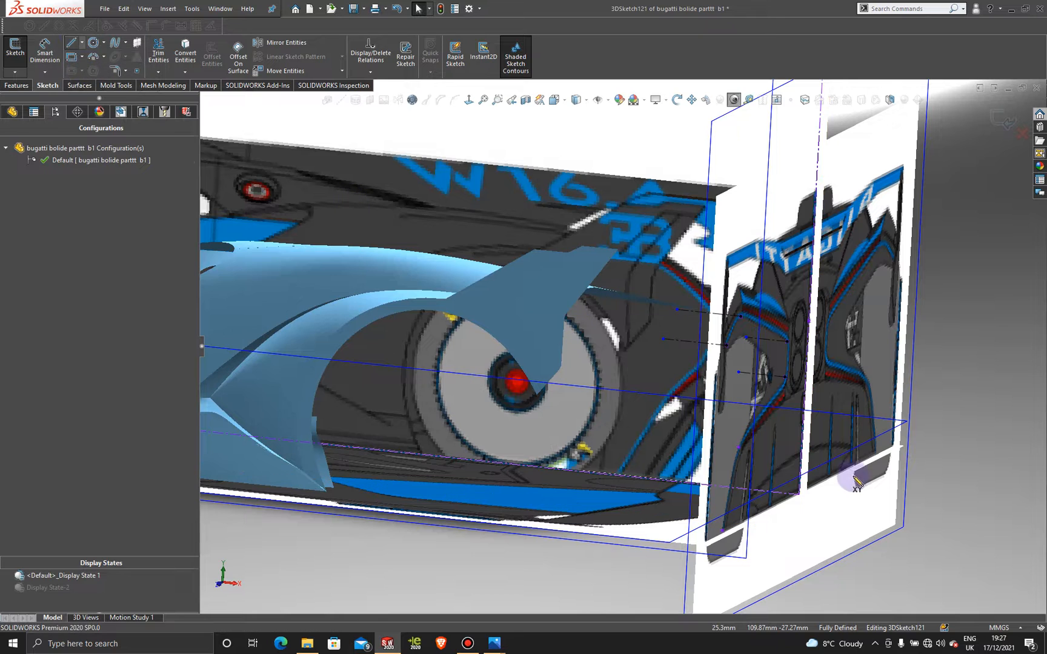
{"action": "left_click", "coordinate": [738, 448]}
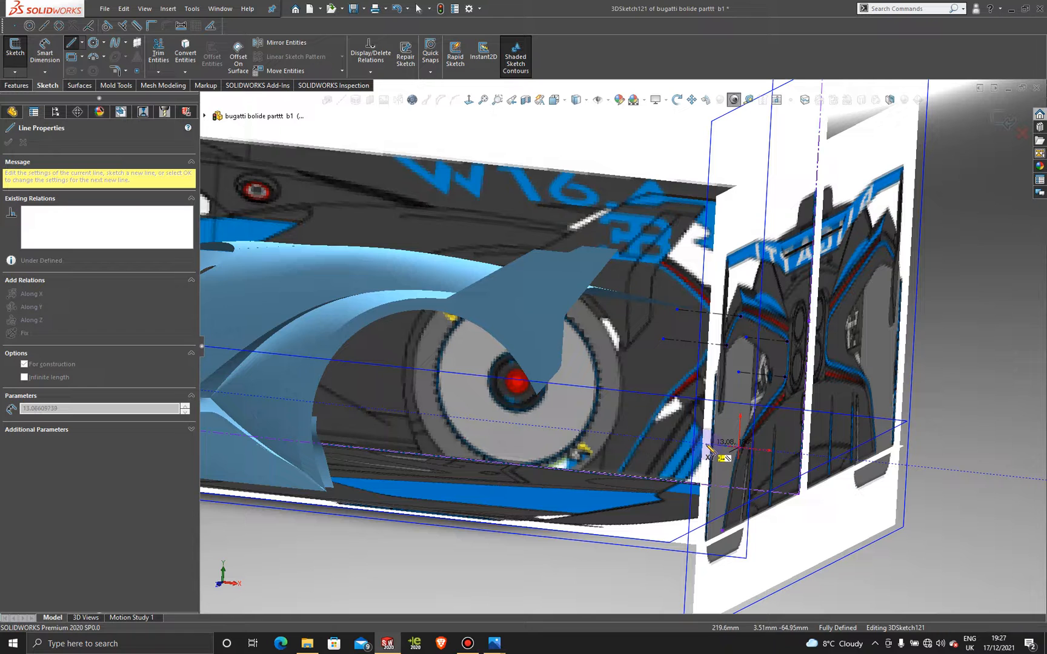
{"action": "left_click", "coordinate": [715, 461]}
{"action": "key", "text": "Escape"}
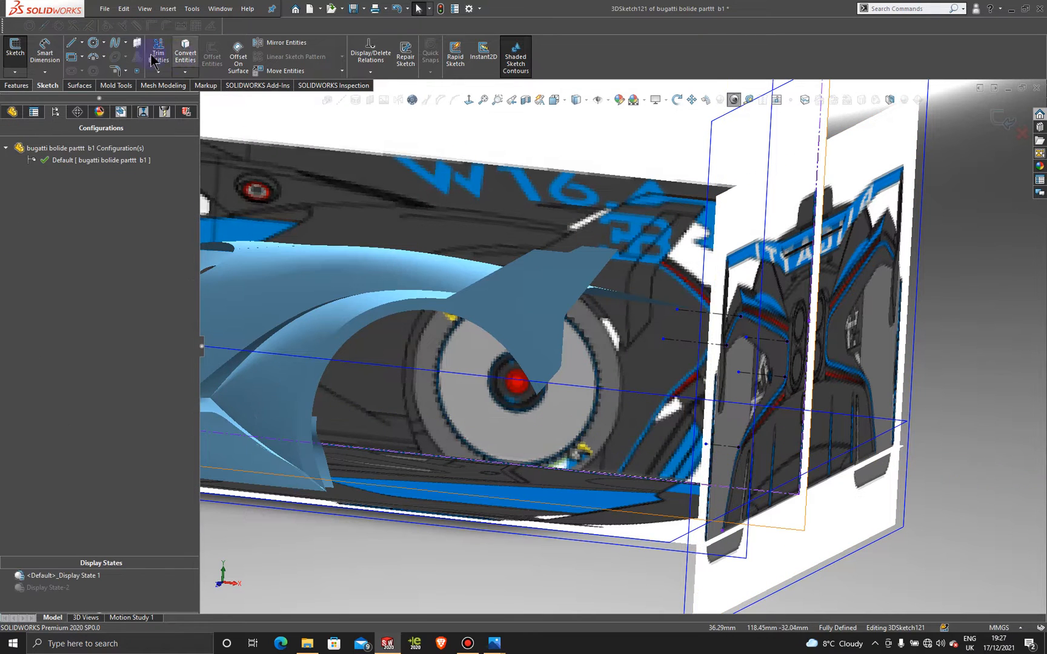
Draw a construction centerline from the outline's foot point toward the car's front
{"action": "left_click", "coordinate": [83, 44]}
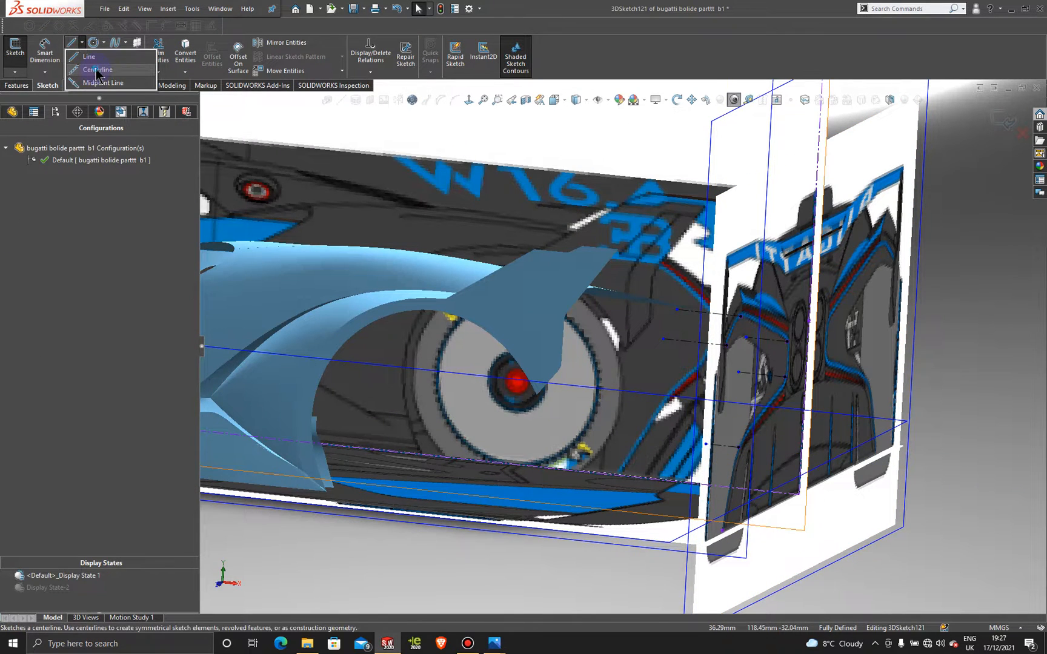
{"action": "left_click", "coordinate": [96, 71]}
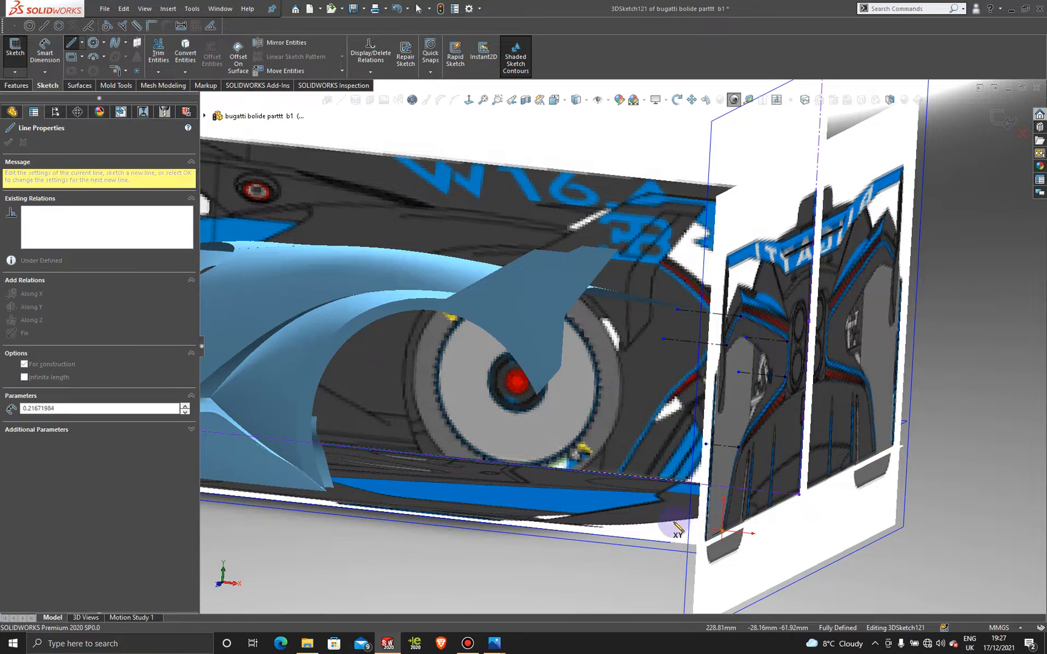
{"action": "left_click", "coordinate": [672, 524]}
{"action": "key", "text": "Escape"}
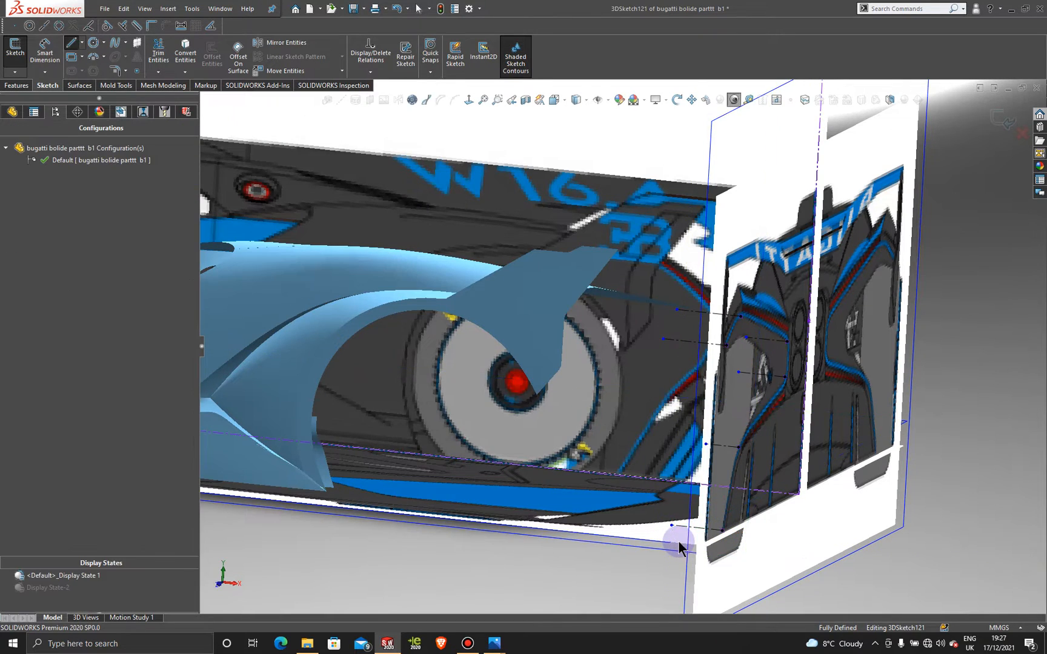
In the front view, move the foot centerline's free end onto the base of the blue outline in the side blueprint, at about X 207 mm
{"action": "mouse_move", "coordinate": [678, 547]}
{"action": "middle_mouse_down"}
{"action": "mouse_move", "coordinate": [706, 495]}
{"action": "mouse_move", "coordinate": [720, 502]}
{"action": "mouse_move", "coordinate": [704, 503]}
{"action": "mouse_move", "coordinate": [697, 488]}
{"action": "mouse_move", "coordinate": [712, 498]}
{"action": "mouse_move", "coordinate": [656, 498]}
{"action": "mouse_move", "coordinate": [713, 510]}
{"action": "middle_mouse_up"}
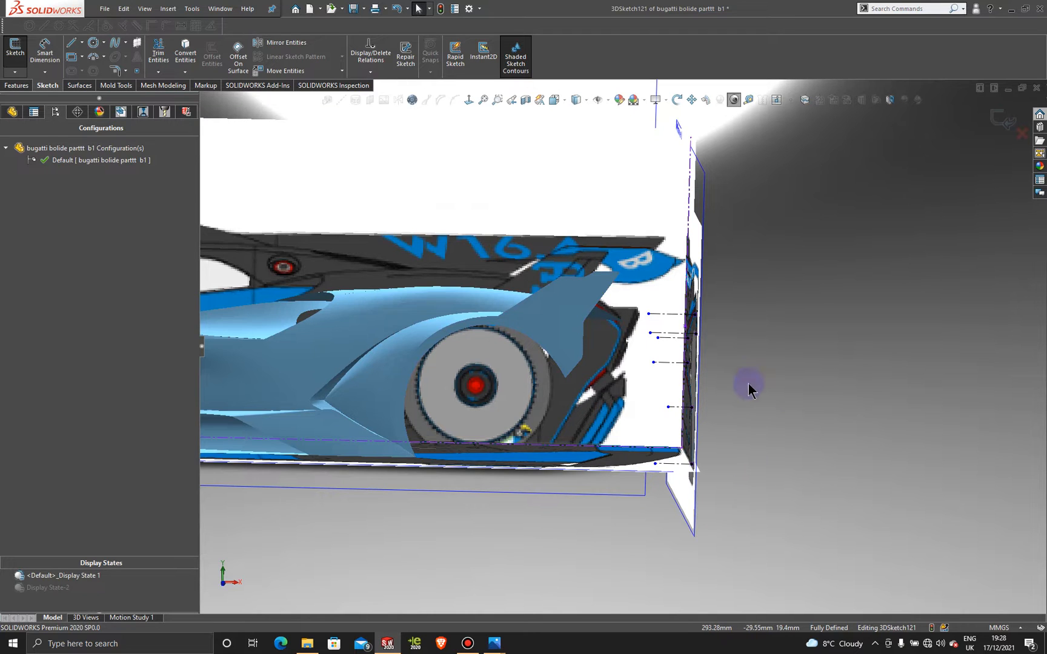
{"action": "scroll", "coordinate": [746, 378], "scroll_direction": "up", "scroll_amount": 3}
{"action": "key", "text": "space"}
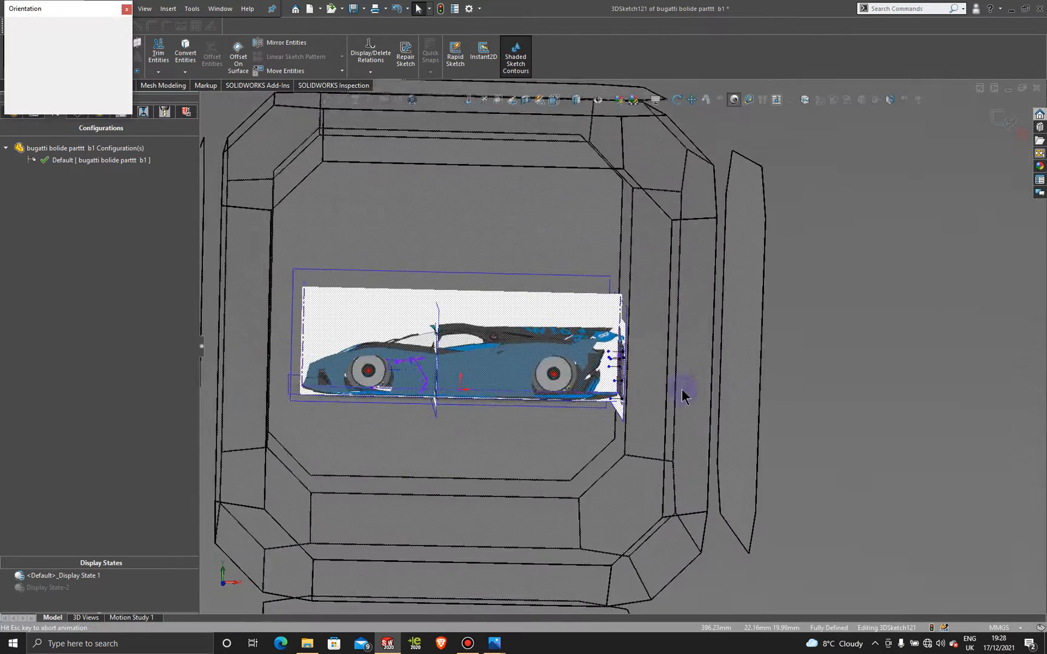
{"action": "left_click", "coordinate": [434, 462]}
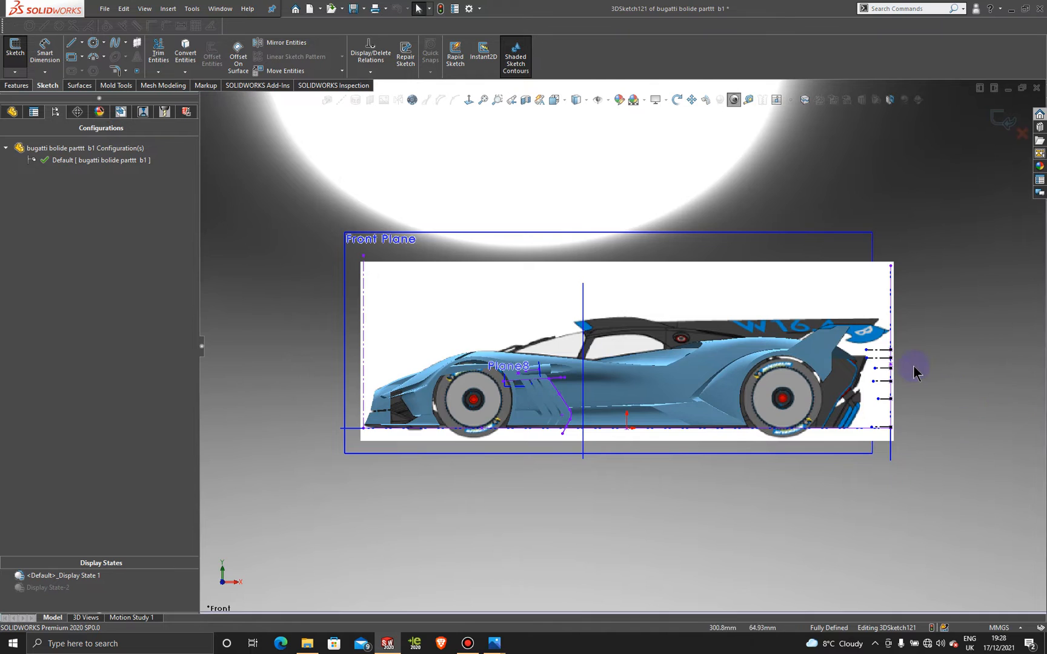
{"action": "scroll", "coordinate": [913, 366], "scroll_direction": "down", "scroll_amount": 3}
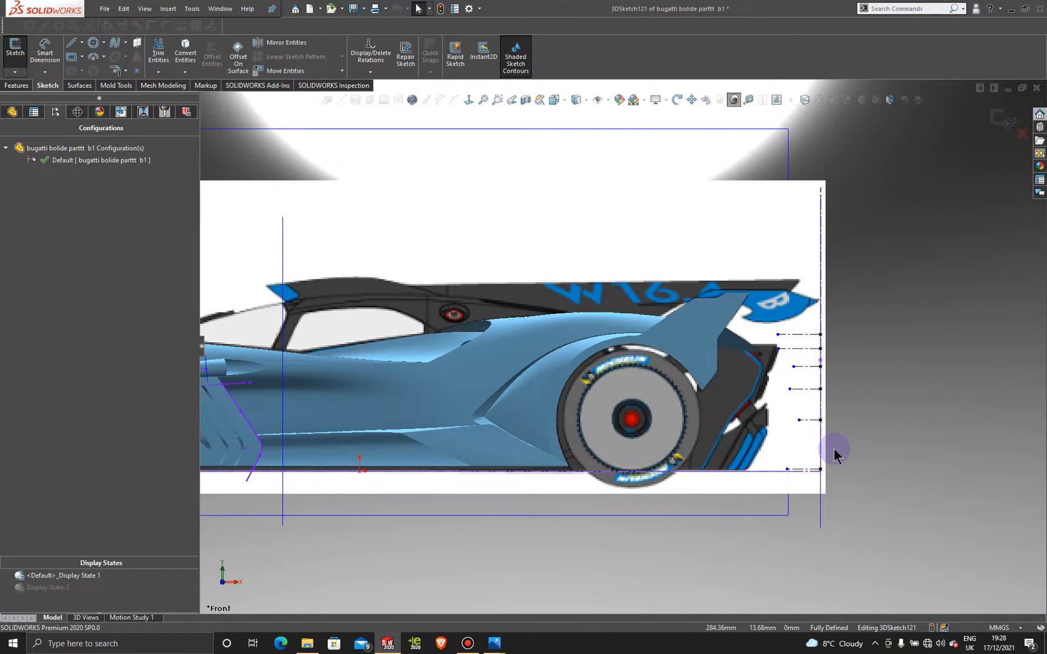
{"action": "scroll", "coordinate": [781, 503], "scroll_direction": "down", "scroll_amount": 2}
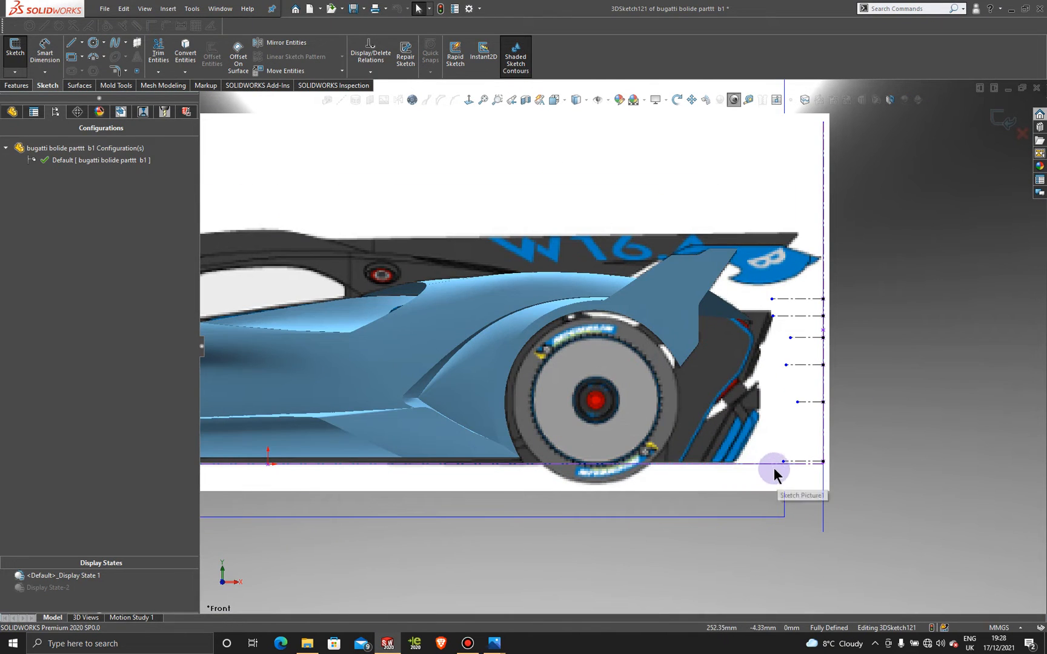
{"action": "left_click_drag", "start_coordinate": [783, 462], "coordinate": [685, 464]}
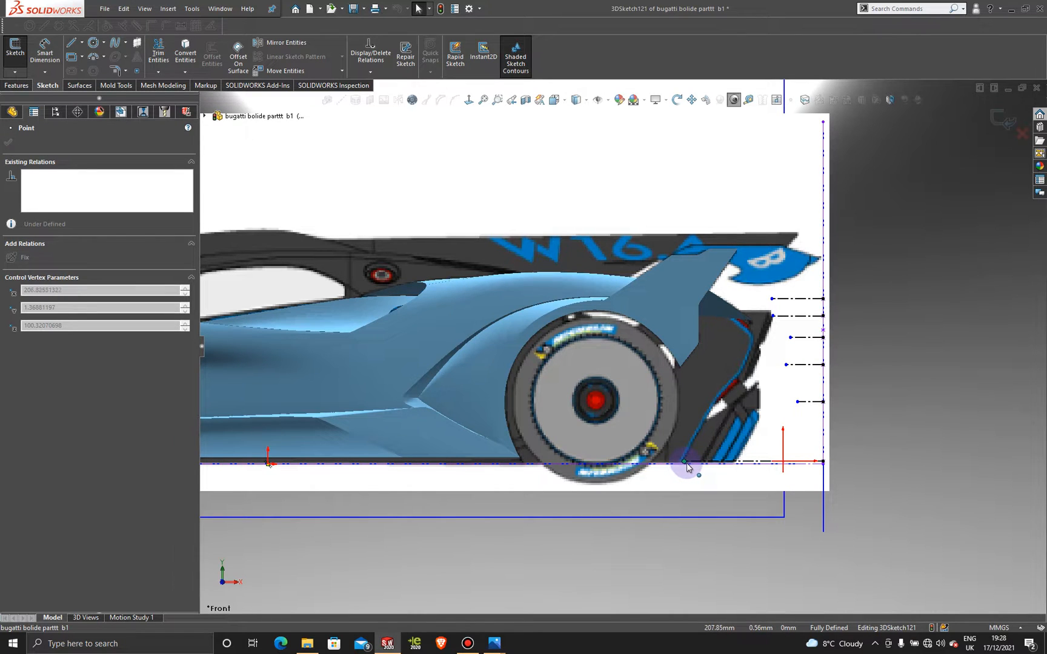
{"action": "left_click_drag", "start_coordinate": [684, 465], "coordinate": [684, 461]}
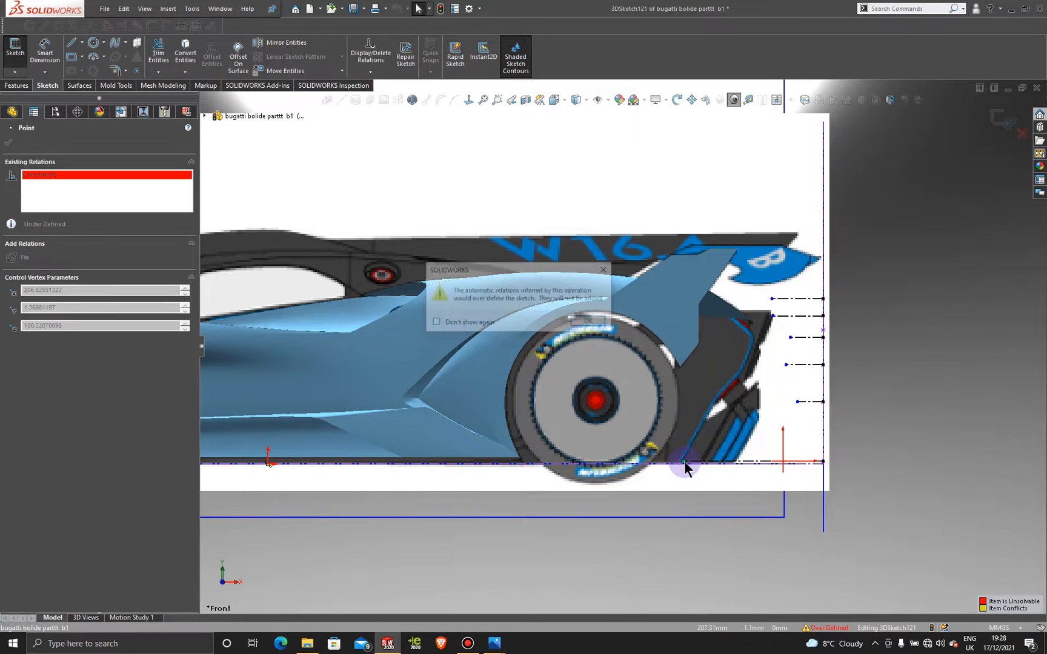
{"action": "left_click", "coordinate": [606, 268]}
{"action": "scroll", "coordinate": [667, 459], "scroll_direction": "down", "scroll_amount": 5}
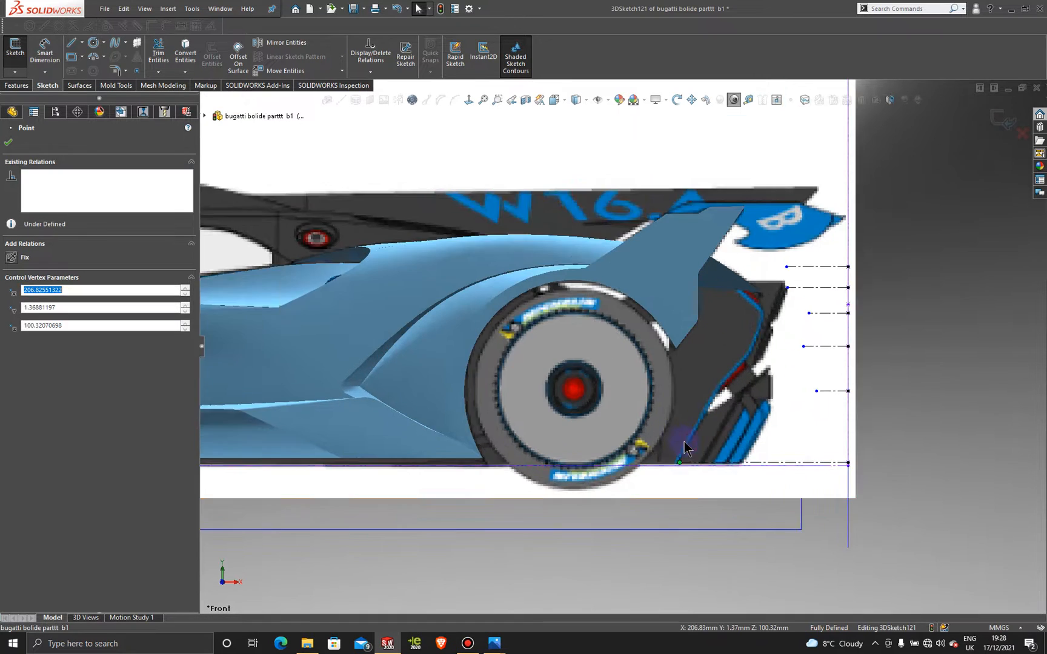
{"action": "mouse_move", "coordinate": [671, 464]}
{"action": "left_mouse_down"}
{"action": "mouse_move", "coordinate": [690, 461]}
{"action": "mouse_move", "coordinate": [671, 460]}
{"action": "left_mouse_up"}
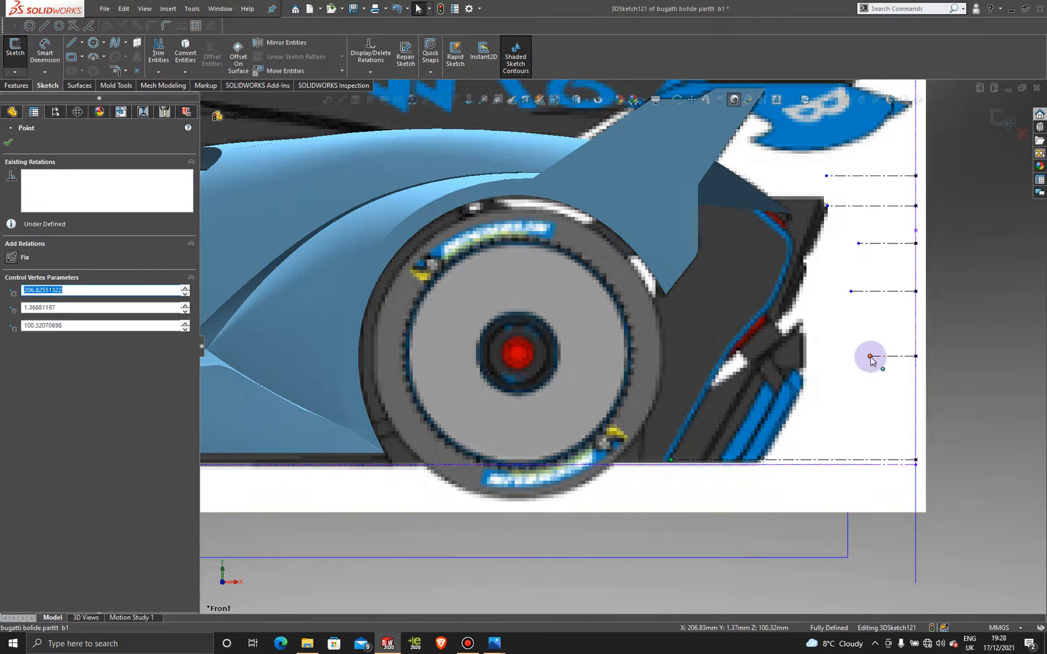
Move the free ends of the lower bend, lower inner and upper inner corner centerlines onto the side blueprint's blue outline, at about X 223, 237 and 241 mm
{"action": "left_click_drag", "start_coordinate": [871, 357], "coordinate": [728, 356]}
{"action": "left_click", "coordinate": [850, 291]}
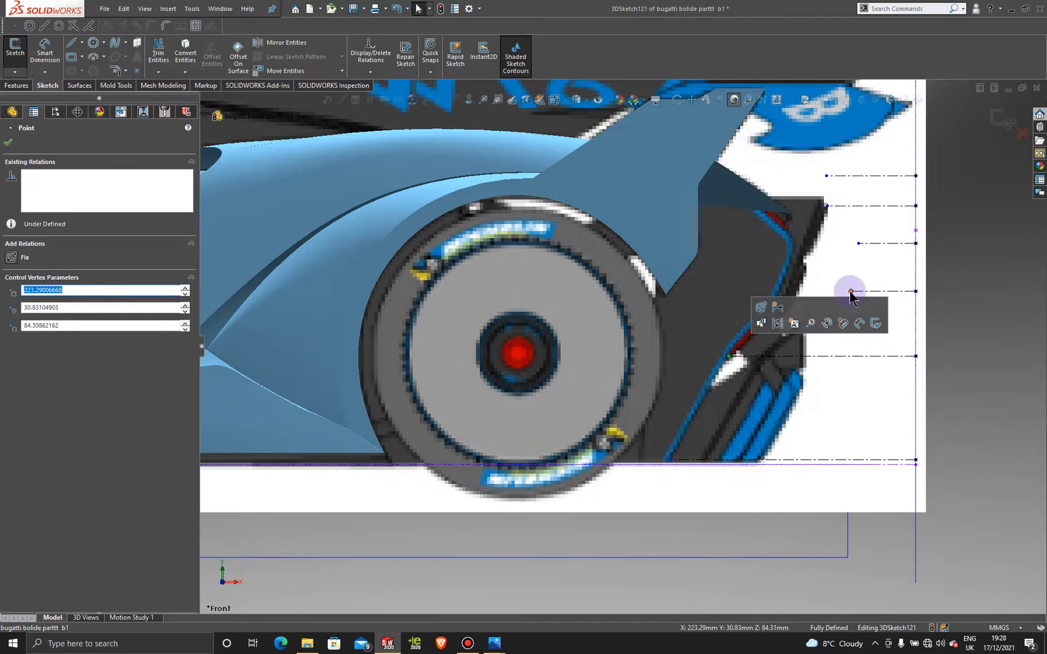
{"action": "left_click_drag", "start_coordinate": [822, 289], "coordinate": [776, 293]}
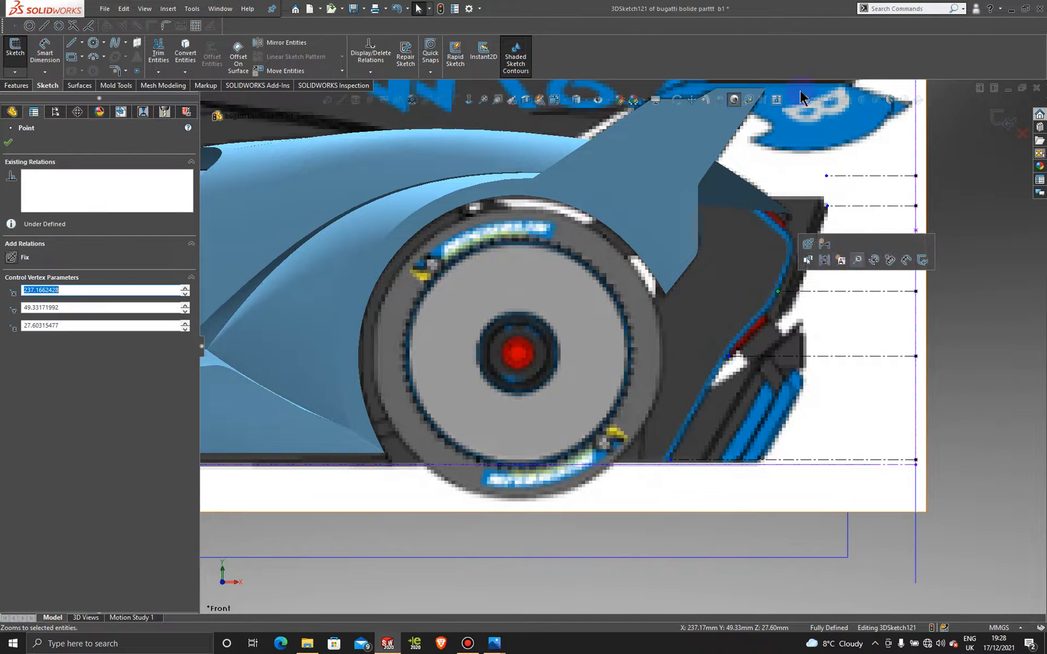
{"action": "left_click", "coordinate": [859, 243]}
{"action": "left_click_drag", "start_coordinate": [860, 244], "coordinate": [795, 253]}
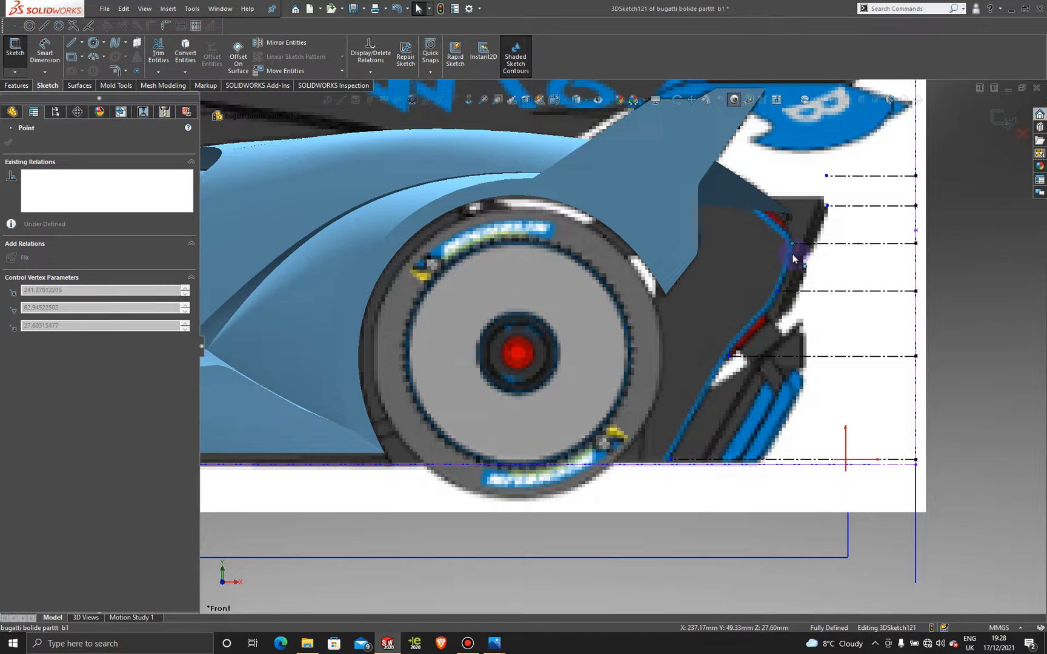
{"action": "left_click_drag", "start_coordinate": [794, 258], "coordinate": [793, 255]}
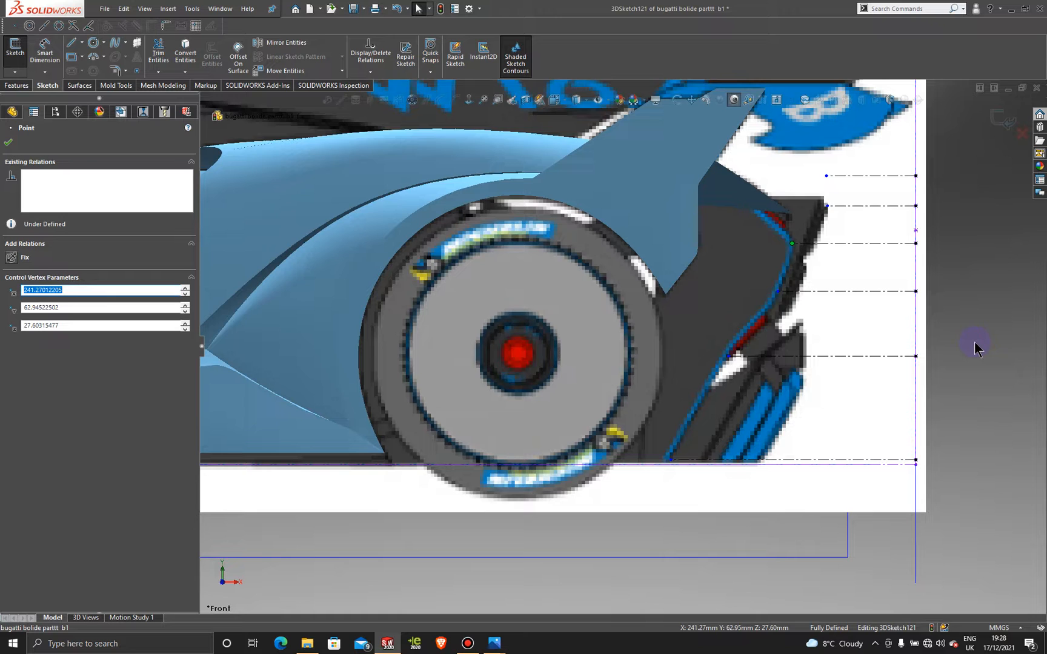
Apply a gloss glass appearance to the car body to make the side blueprint visible through it
{"action": "left_click", "coordinate": [1037, 167]}
{"action": "left_click", "coordinate": [873, 120]}
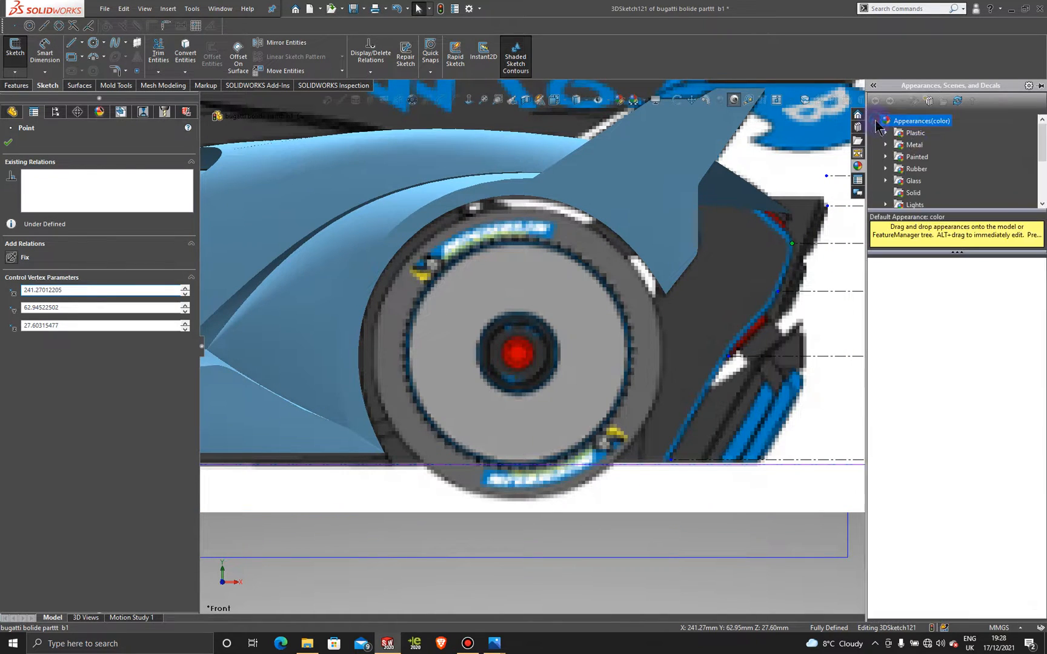
{"action": "left_click", "coordinate": [885, 181]}
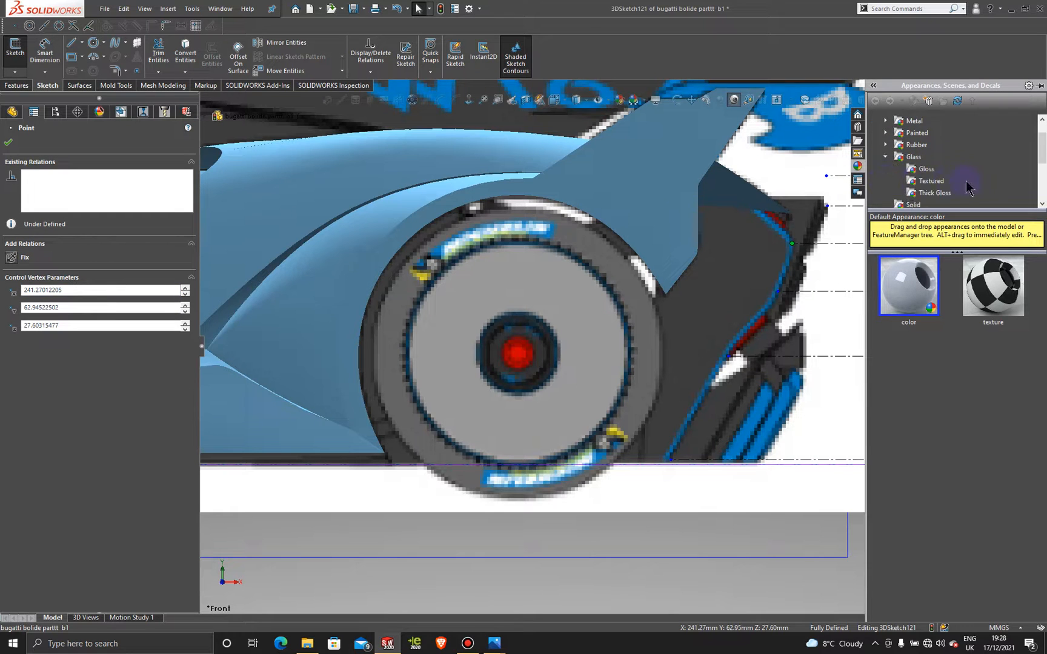
{"action": "left_click", "coordinate": [927, 170]}
{"action": "left_click_drag", "start_coordinate": [993, 284], "coordinate": [609, 200]}
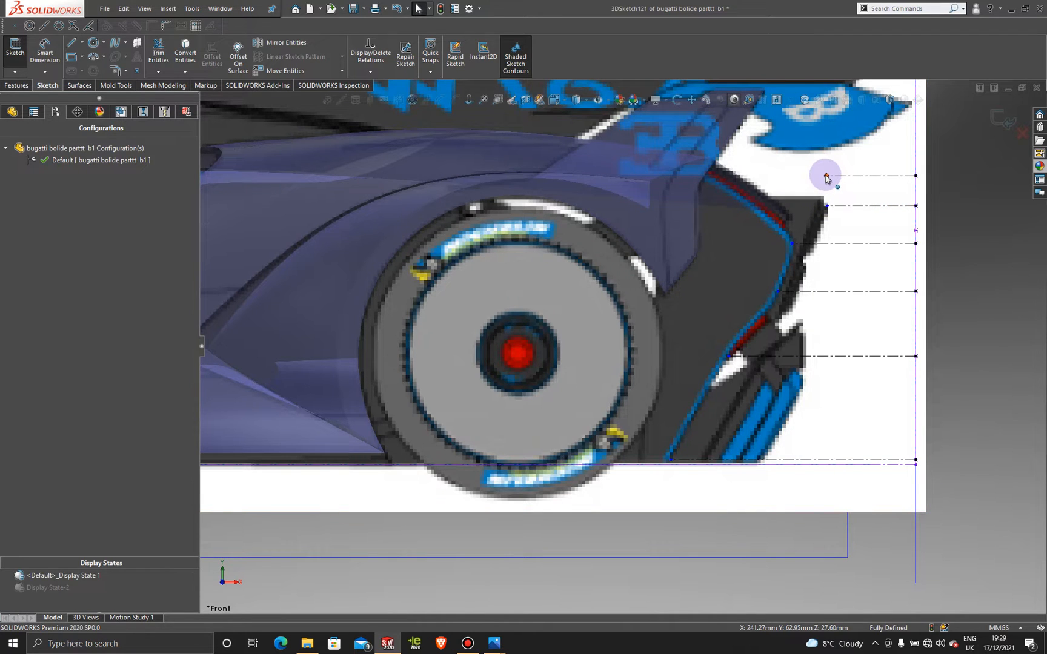
Move the free ends of the upper peak and outer-end centerlines onto the side blueprint's upper blue outline, at about X 217 and 231 mm
{"action": "left_click_drag", "start_coordinate": [825, 176], "coordinate": [727, 182]}
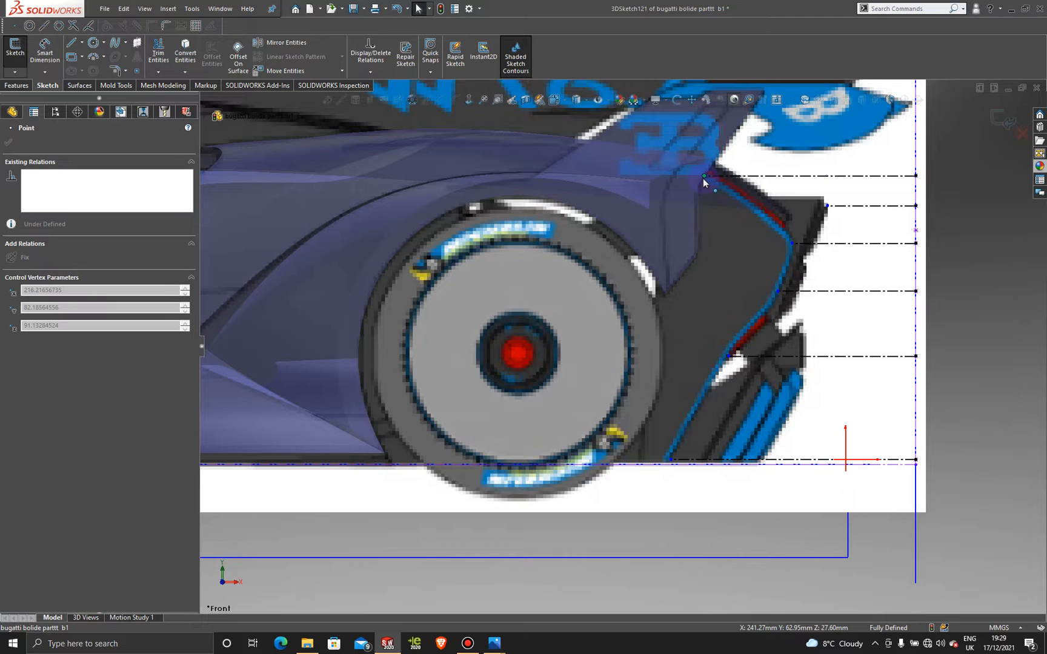
{"action": "left_click", "coordinate": [705, 177]}
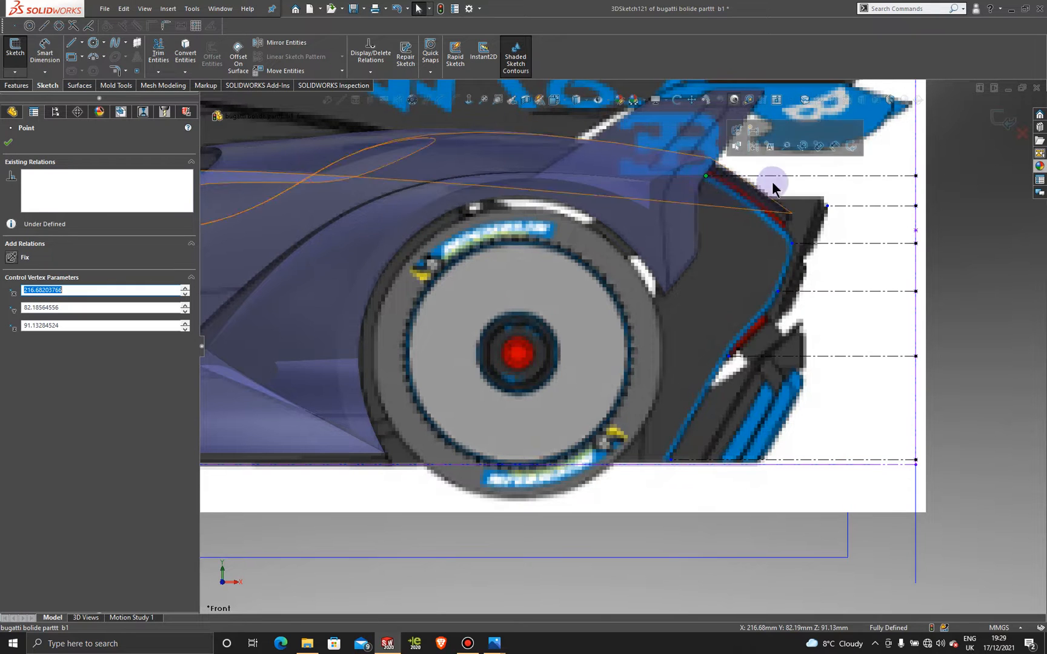
{"action": "left_click_drag", "start_coordinate": [828, 208], "coordinate": [770, 210]}
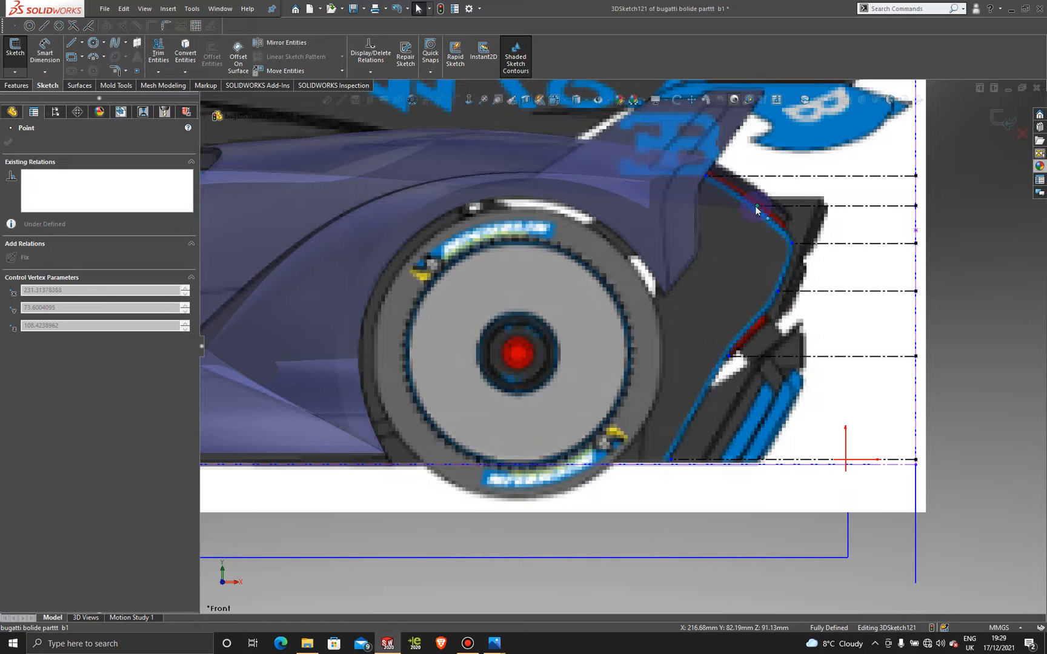
{"action": "left_click", "coordinate": [997, 285]}
Activate Display State-2, inspect the centerlines against the body from the rear, and close the 3D sketch
{"action": "scroll", "coordinate": [975, 295], "scroll_direction": "up", "scroll_amount": 4}
{"action": "middle_click_drag", "start_coordinate": [848, 292], "coordinate": [5, 560]}
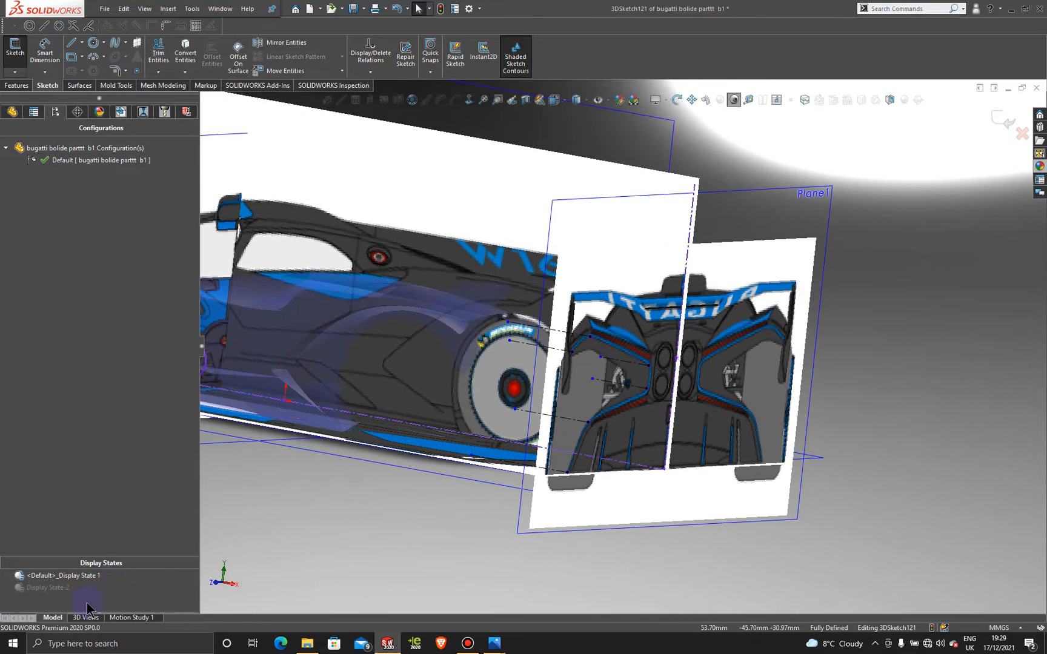
{"action": "double_click", "coordinate": [58, 588]}
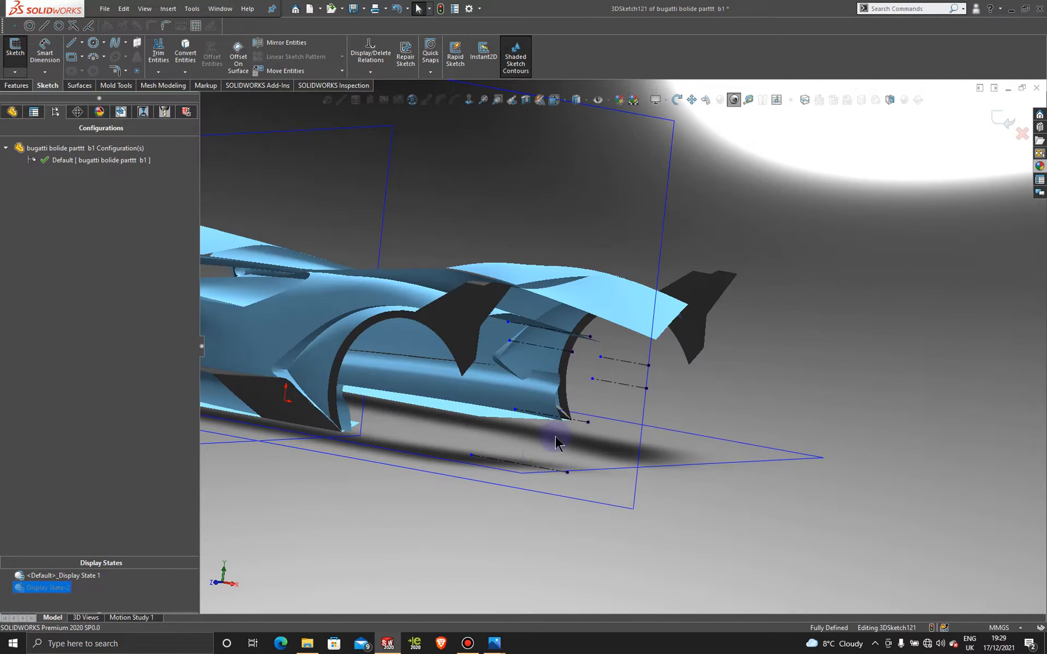
{"action": "middle_click_drag", "start_coordinate": [541, 370], "coordinate": [531, 424]}
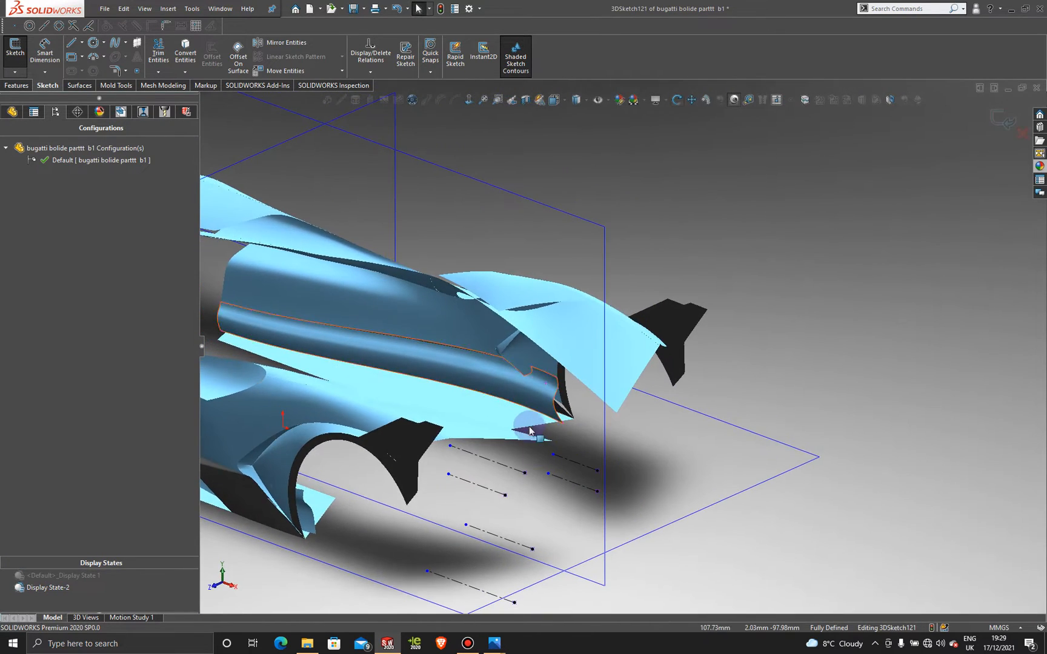
{"action": "scroll", "coordinate": [478, 472], "scroll_direction": "up", "scroll_amount": 5}
{"action": "scroll", "coordinate": [527, 454], "scroll_direction": "down", "scroll_amount": 6}
{"action": "middle_click_drag", "start_coordinate": [601, 414], "coordinate": [671, 374]}
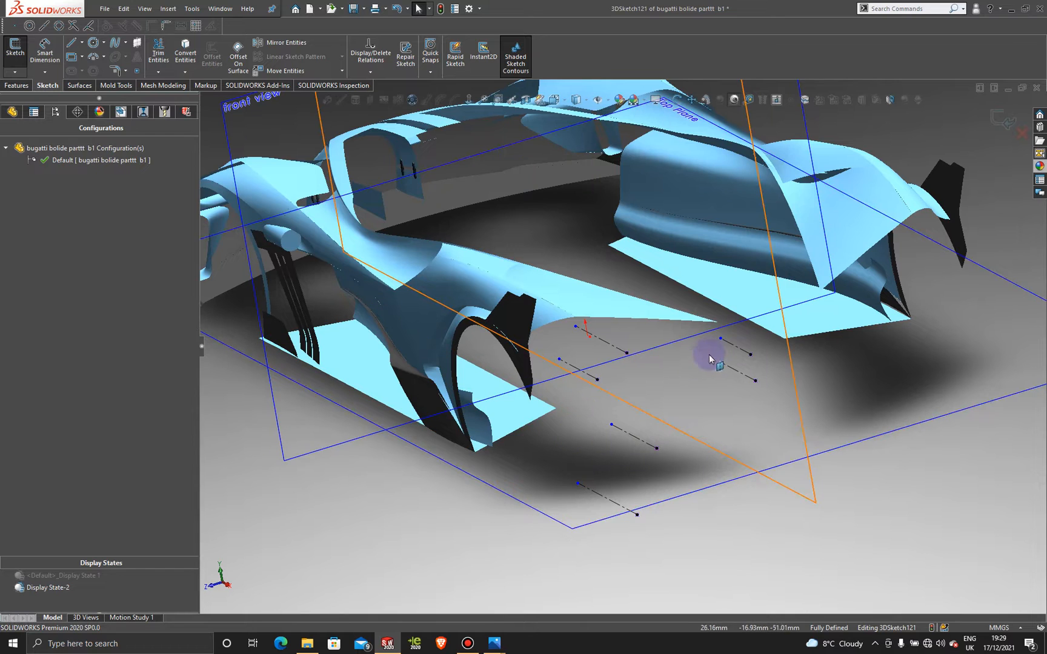
{"action": "left_click", "coordinate": [1010, 121]}
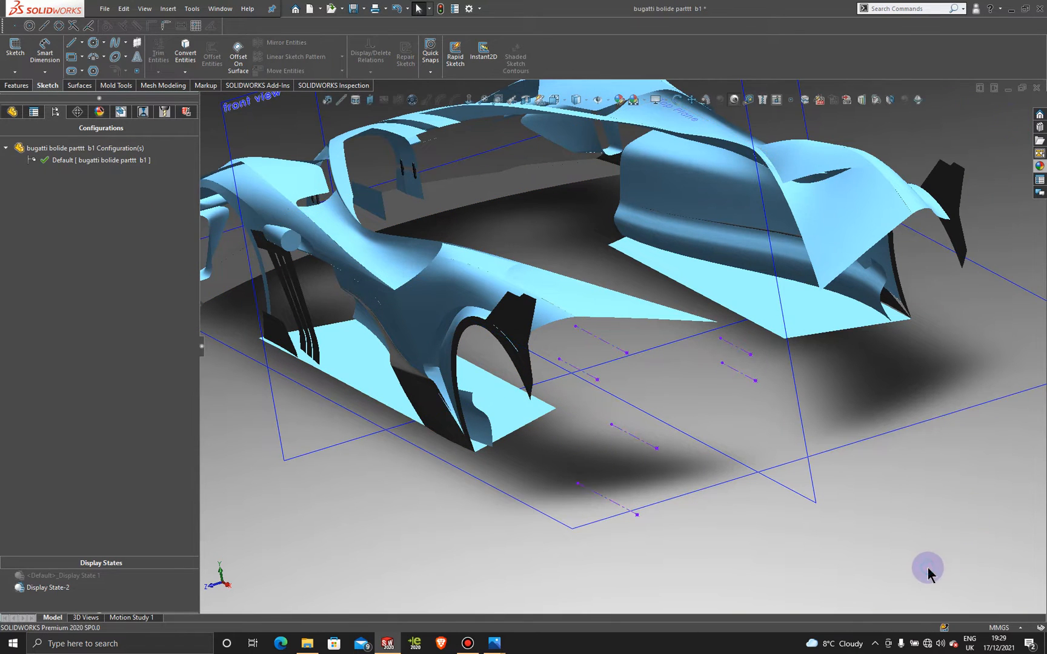
Start a new 3D sketch and draw a straight two-point spline joining the free ends of the bottommost and lower bend centerlines
{"action": "left_click", "coordinate": [15, 74]}
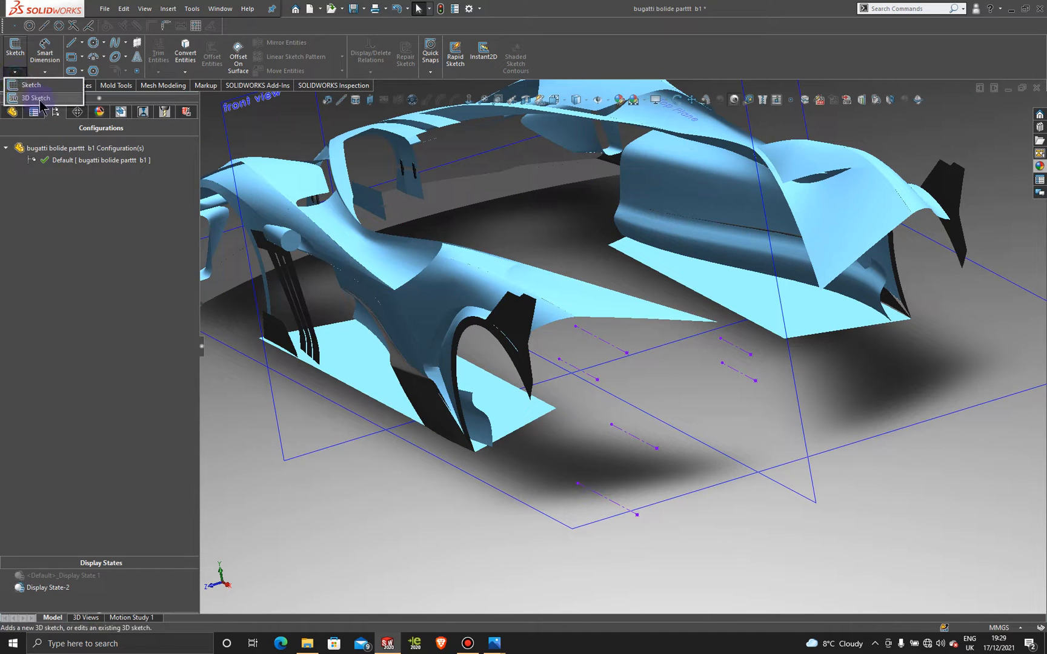
{"action": "left_click", "coordinate": [42, 107]}
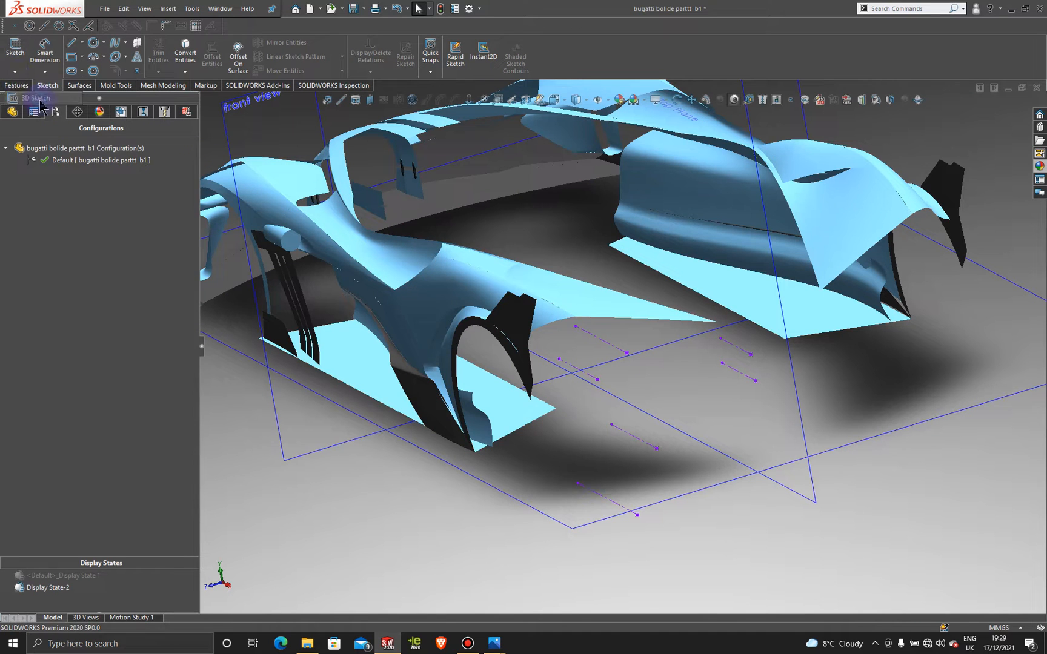
{"action": "left_click", "coordinate": [113, 43]}
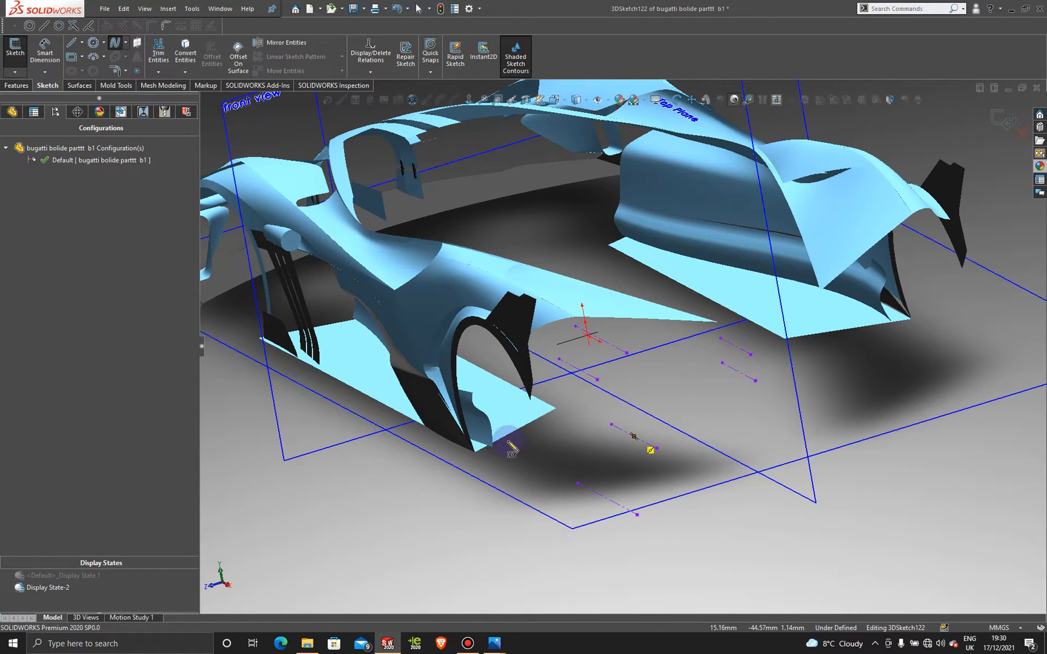
{"action": "left_click", "coordinate": [577, 483]}
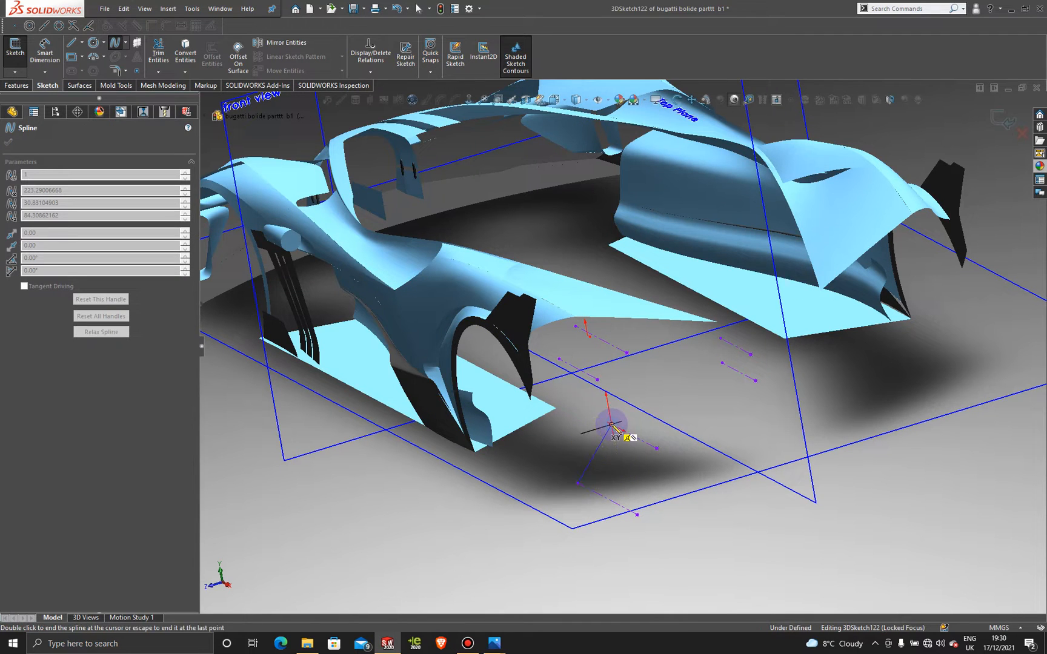
{"action": "left_click", "coordinate": [612, 425]}
{"action": "key", "text": "Escape"}
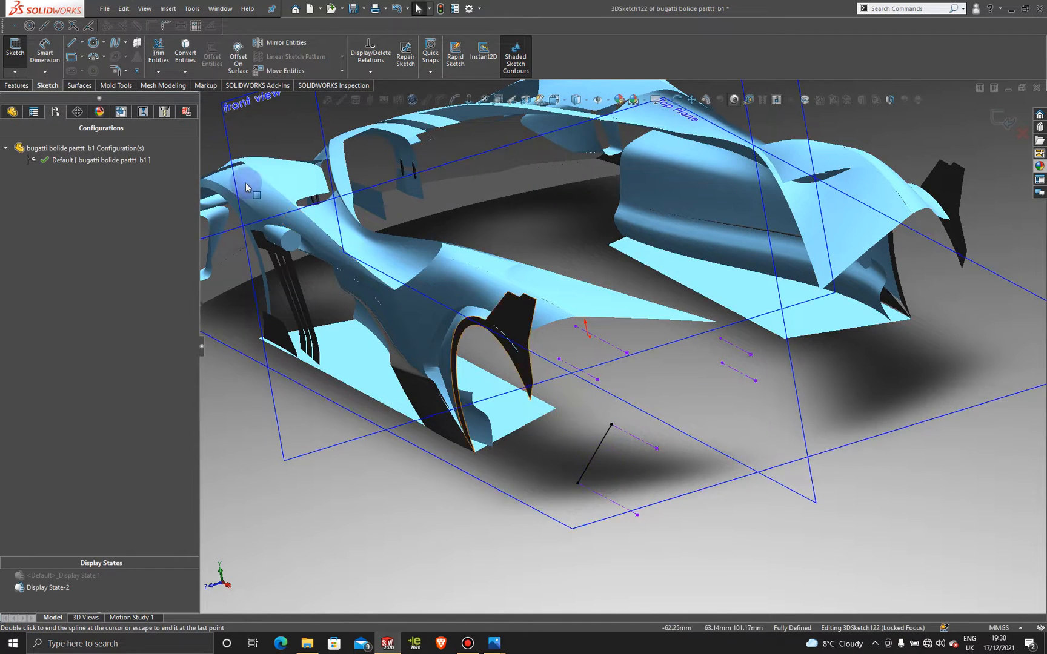
Draw two-point splines from the lower bend centerline's free end to the lower inner corner, and from there to the upper inner corner
{"action": "left_click", "coordinate": [115, 45]}
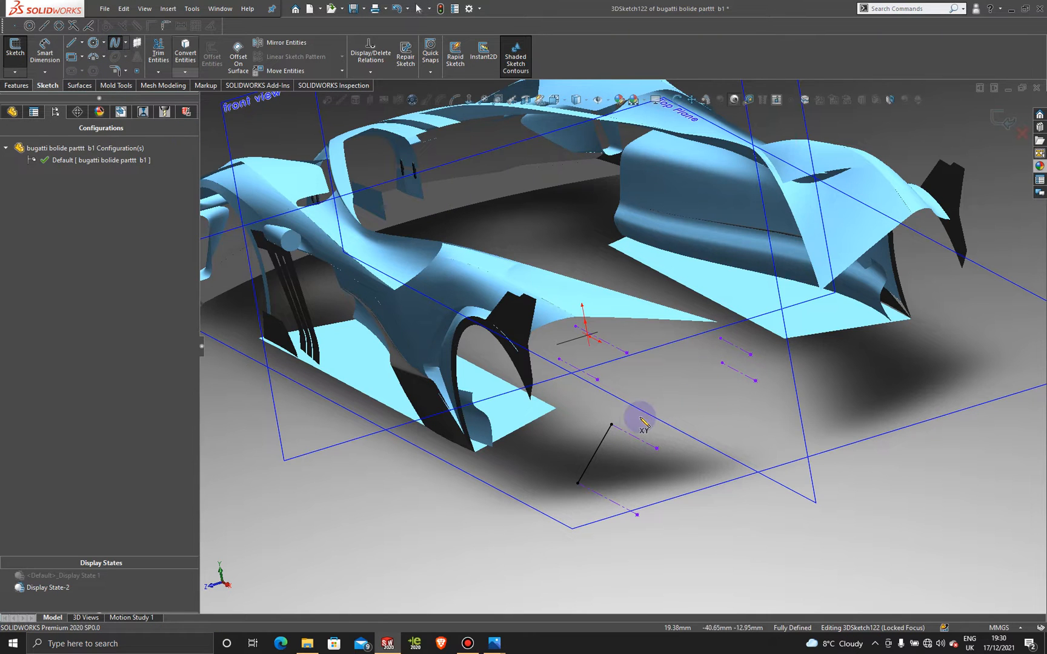
{"action": "left_click", "coordinate": [612, 425]}
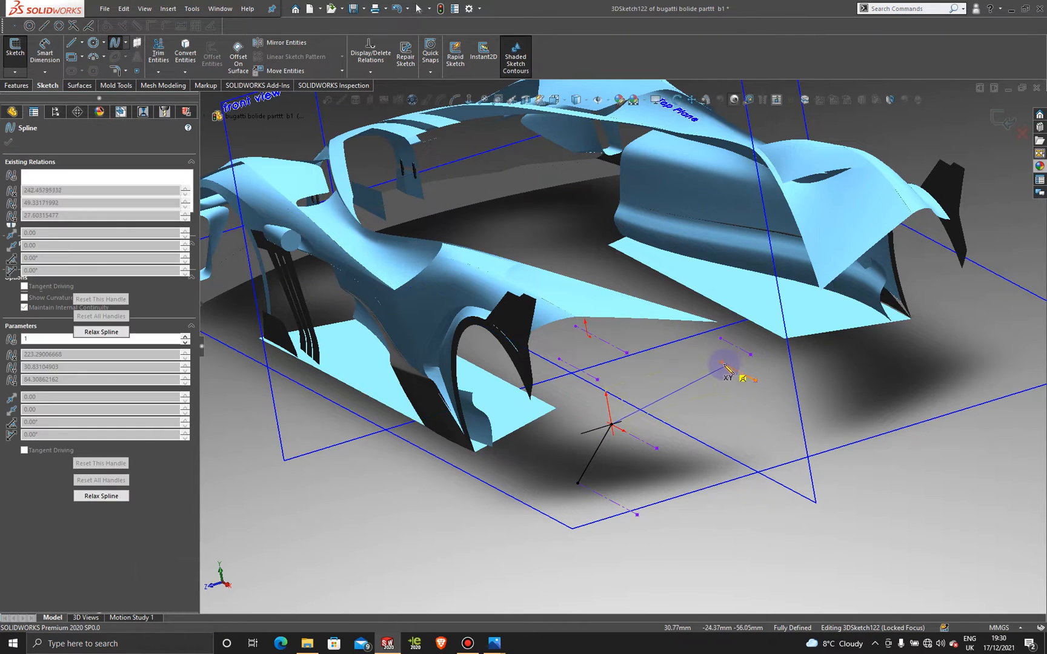
{"action": "left_click", "coordinate": [722, 363]}
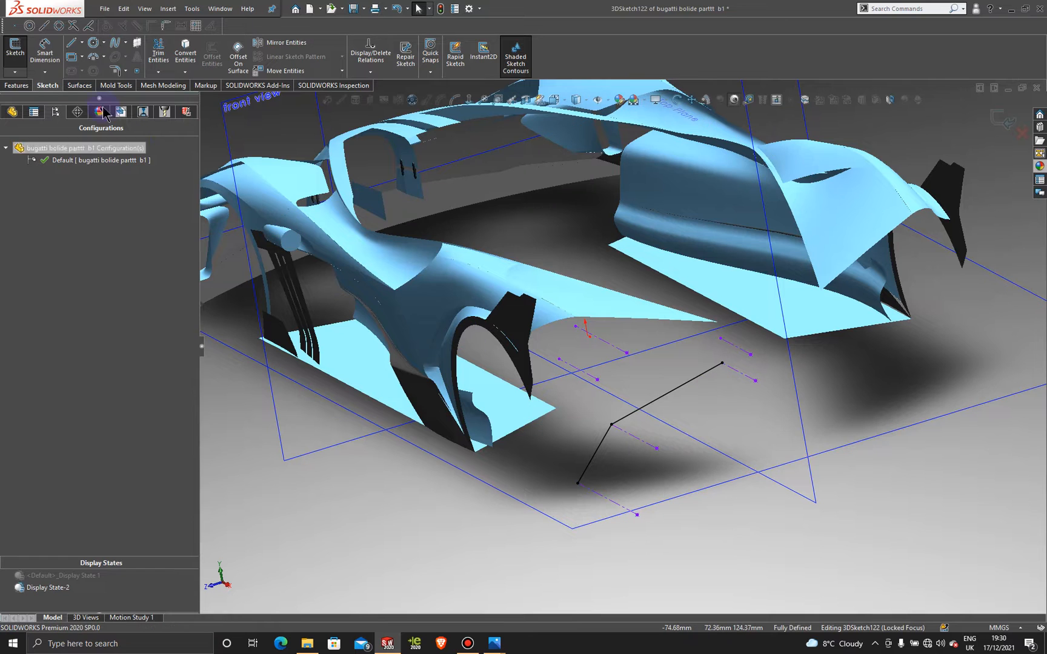
{"action": "left_click", "coordinate": [114, 42]}
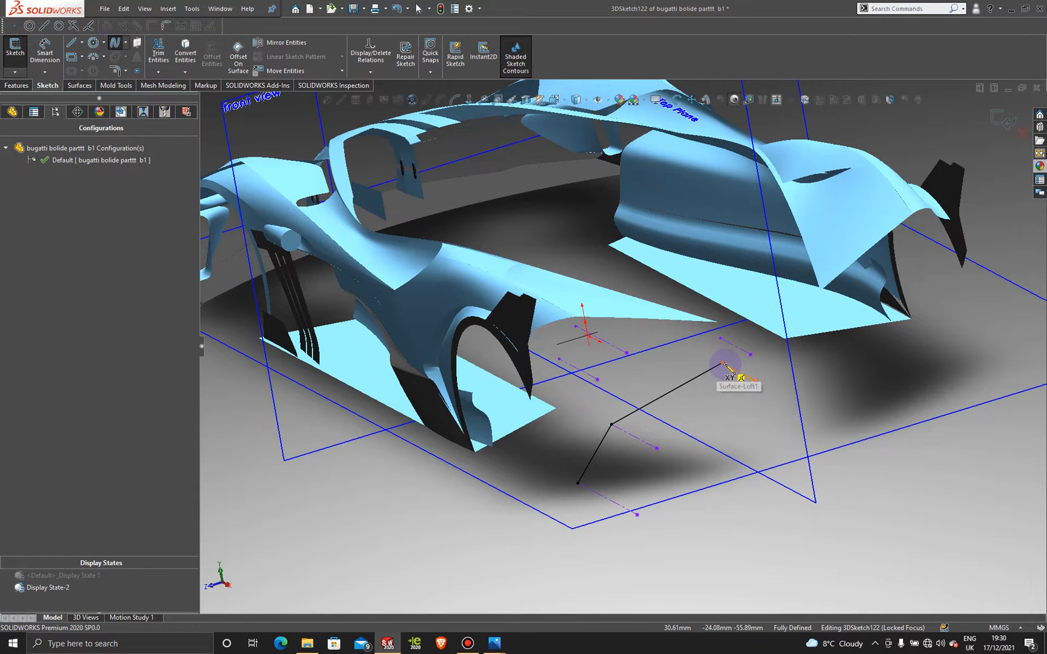
{"action": "left_click", "coordinate": [722, 362]}
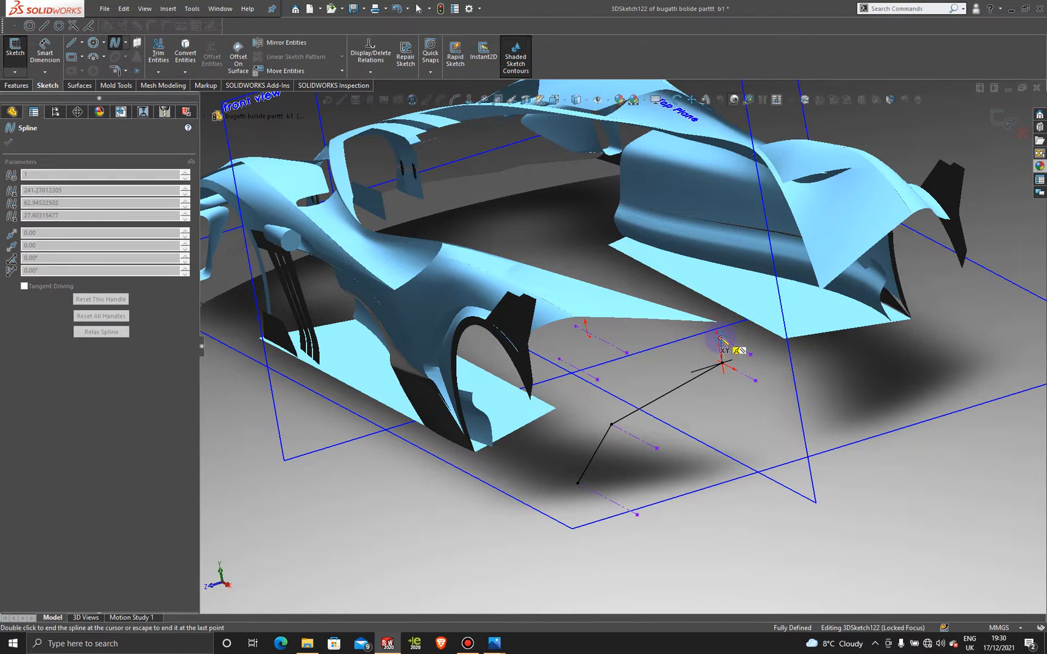
{"action": "double_click", "coordinate": [721, 338]}
{"action": "left_click", "coordinate": [111, 46]}
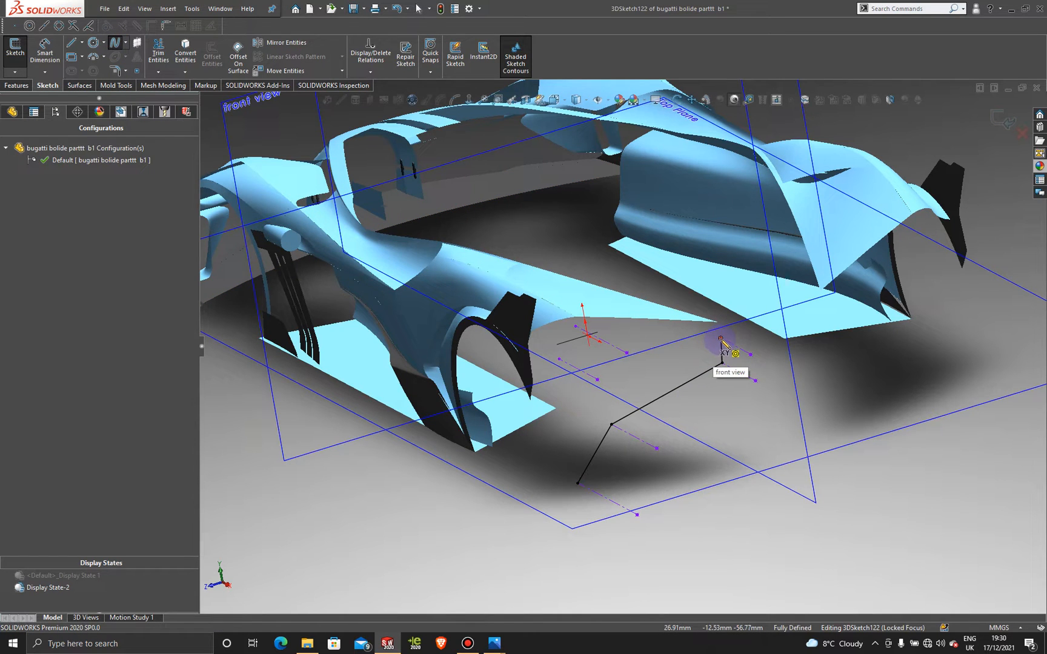
{"action": "left_click", "coordinate": [721, 338]}
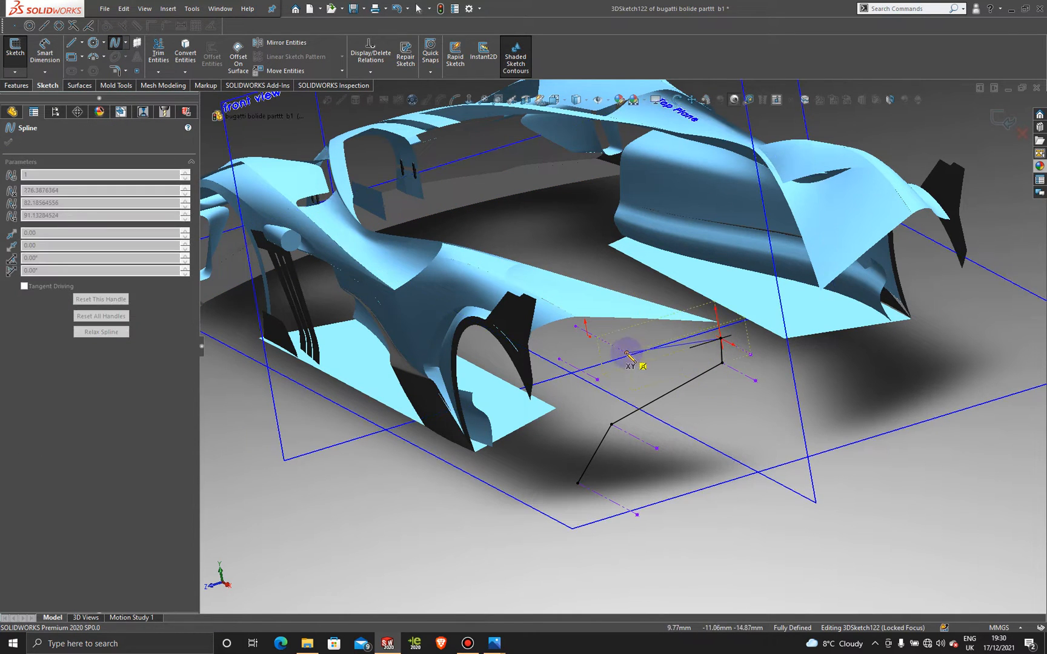
{"action": "double_click", "coordinate": [627, 353]}
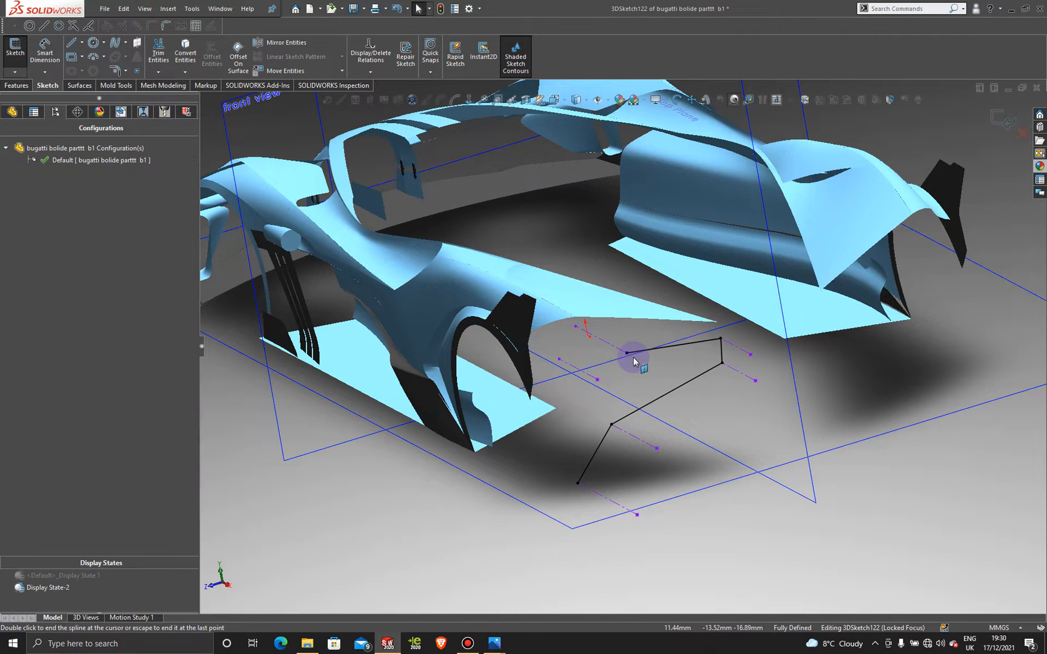
{"action": "key", "text": "ctrl+z"}
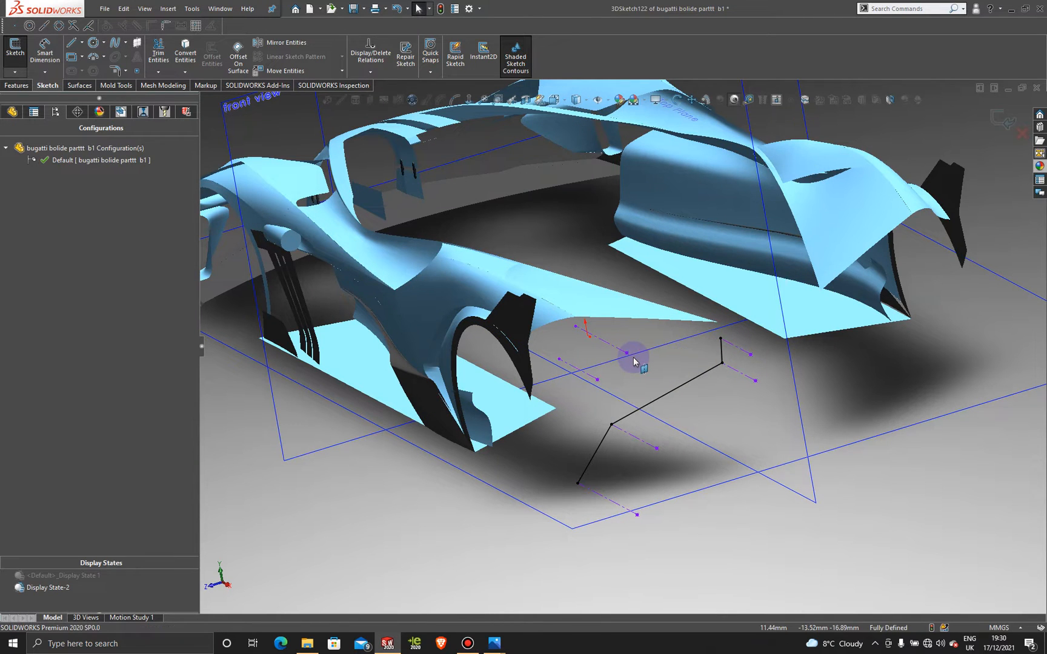
Draw two-point splines from the upper inner corner to the upper peak centerline's free end, and from there to the outer-end centerline
{"action": "left_click", "coordinate": [115, 43]}
{"action": "left_click", "coordinate": [721, 339]}
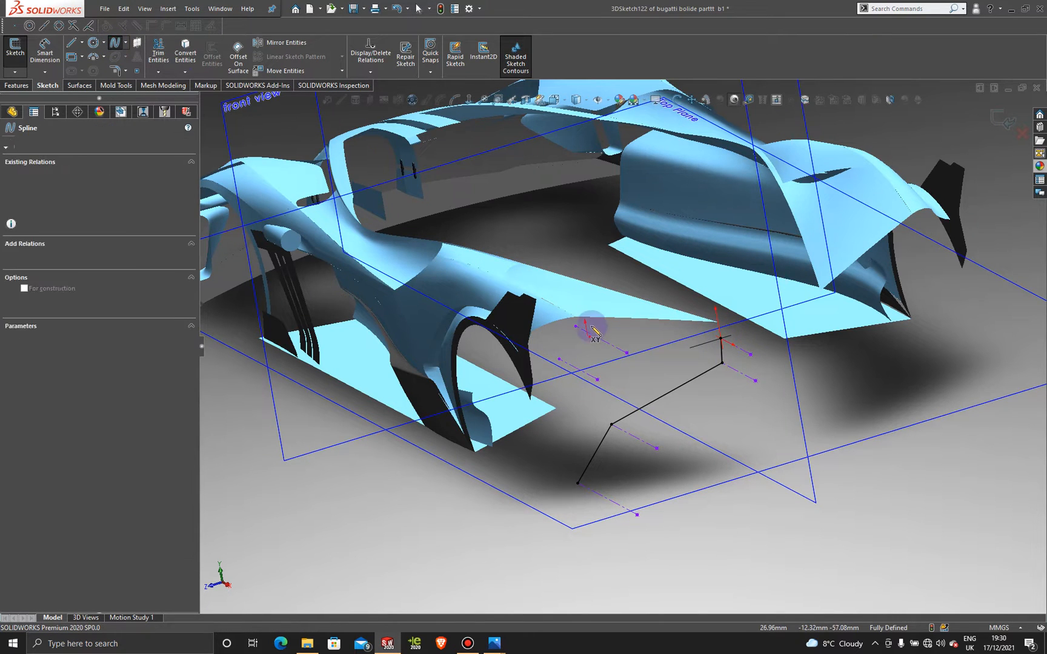
{"action": "left_click", "coordinate": [575, 326]}
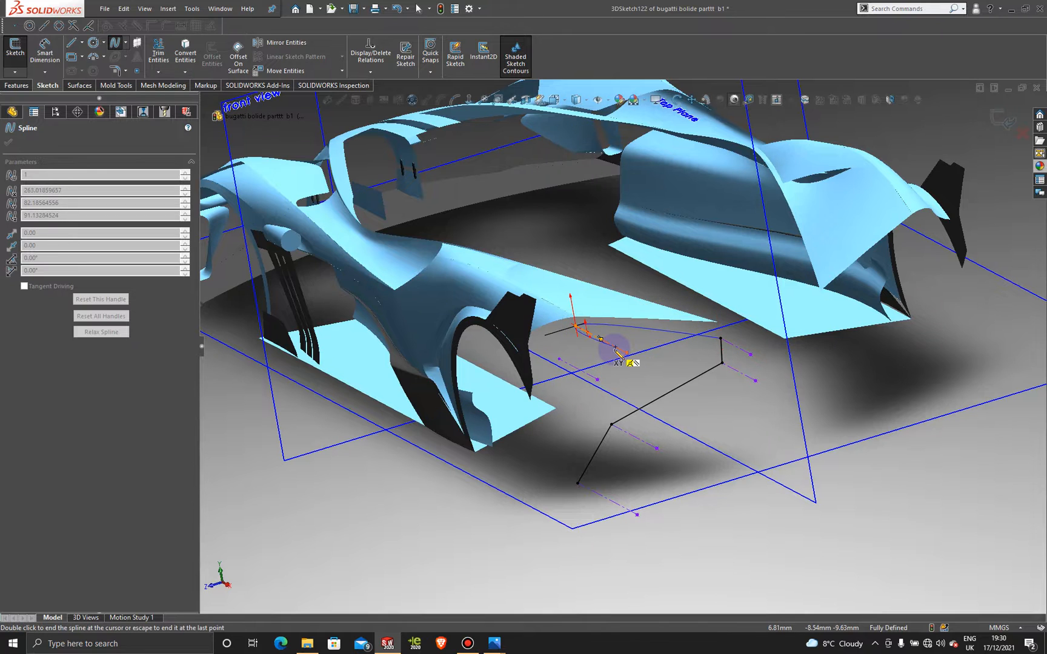
{"action": "key", "text": "Escape"}
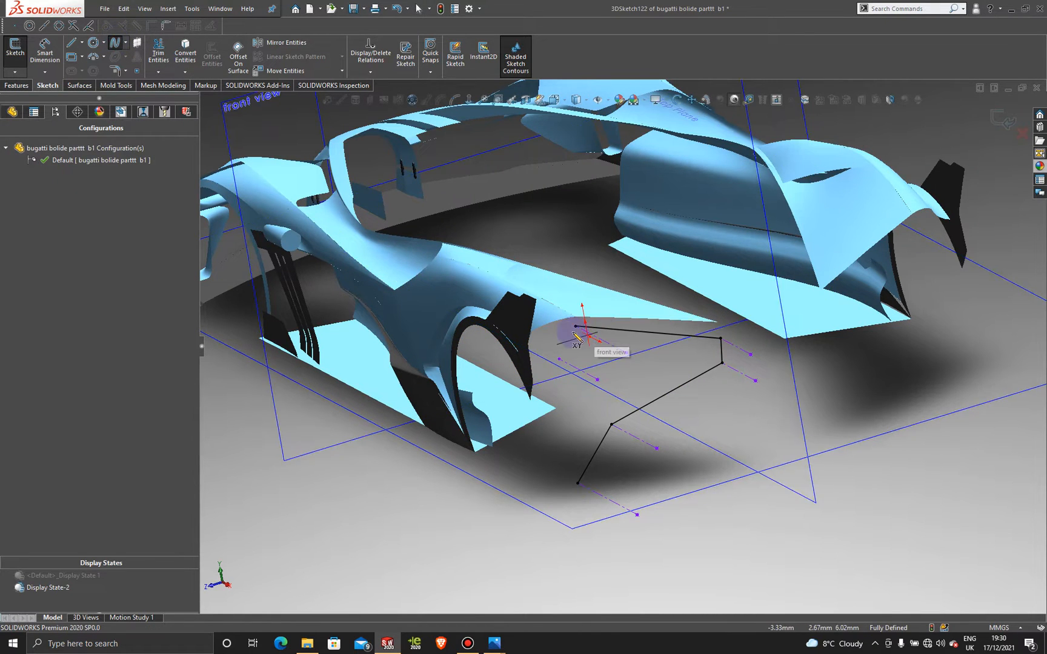
{"action": "left_click", "coordinate": [570, 337]}
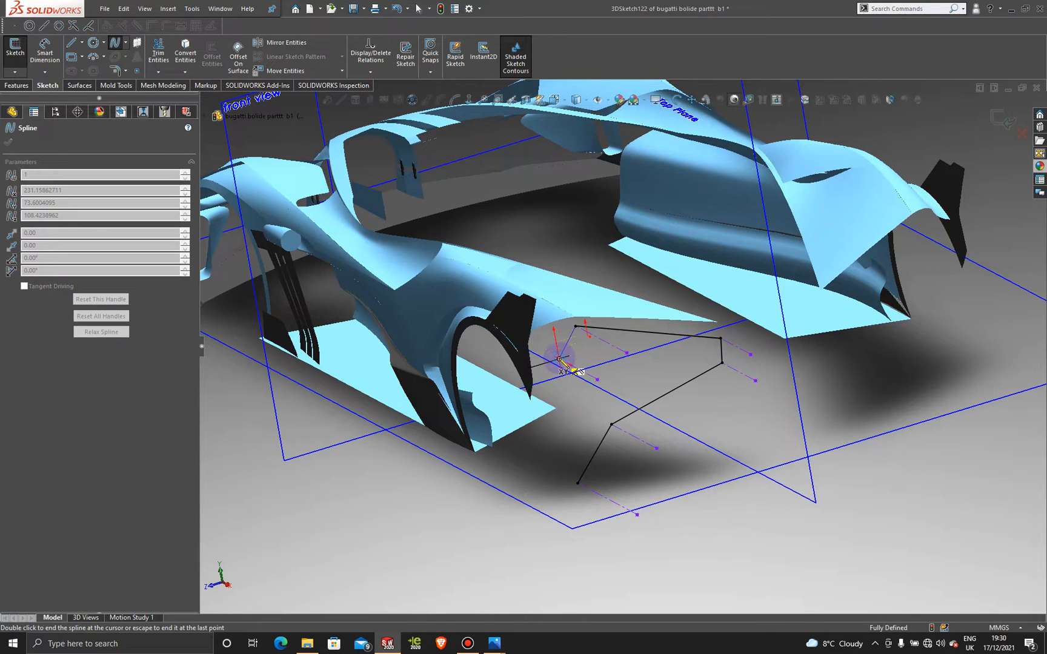
{"action": "key", "text": "Escape"}
In the top view, delete the coincident relation holding the last spline's outer endpoint to the outer-end centerline
{"action": "mouse_move", "coordinate": [573, 362]}
{"action": "middle_mouse_down"}
{"action": "mouse_move", "coordinate": [561, 428]}
{"action": "mouse_move", "coordinate": [537, 442]}
{"action": "mouse_move", "coordinate": [559, 420]}
{"action": "mouse_move", "coordinate": [516, 313]}
{"action": "mouse_move", "coordinate": [474, 257]}
{"action": "mouse_move", "coordinate": [658, 305]}
{"action": "mouse_move", "coordinate": [661, 425]}
{"action": "mouse_move", "coordinate": [666, 339]}
{"action": "mouse_move", "coordinate": [677, 491]}
{"action": "middle_mouse_up"}
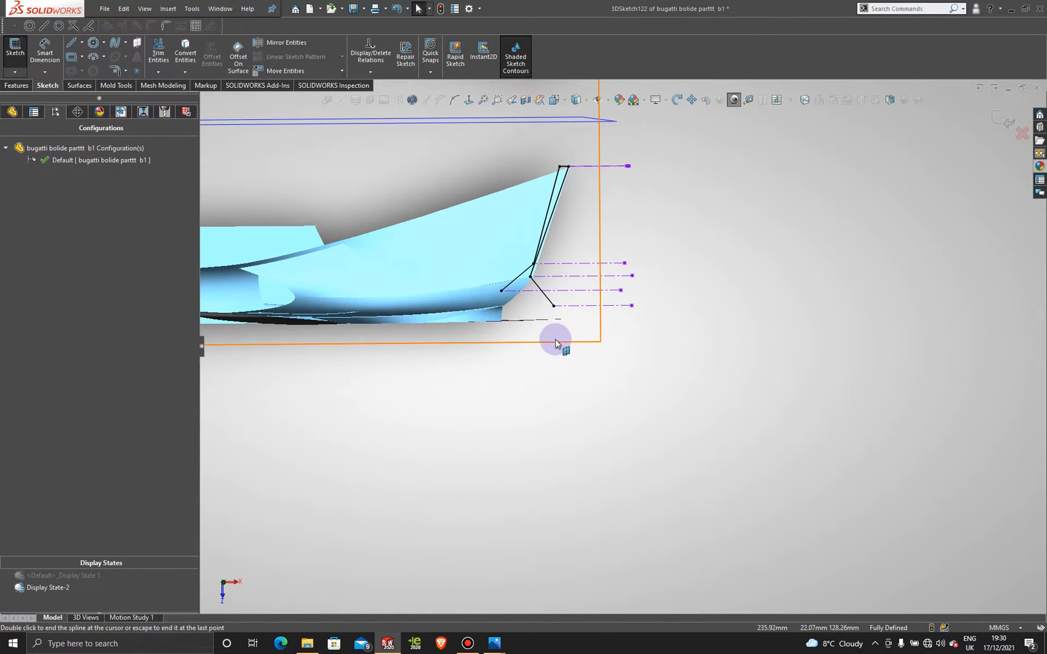
{"action": "key", "text": "space"}
{"action": "left_click", "coordinate": [499, 402]}
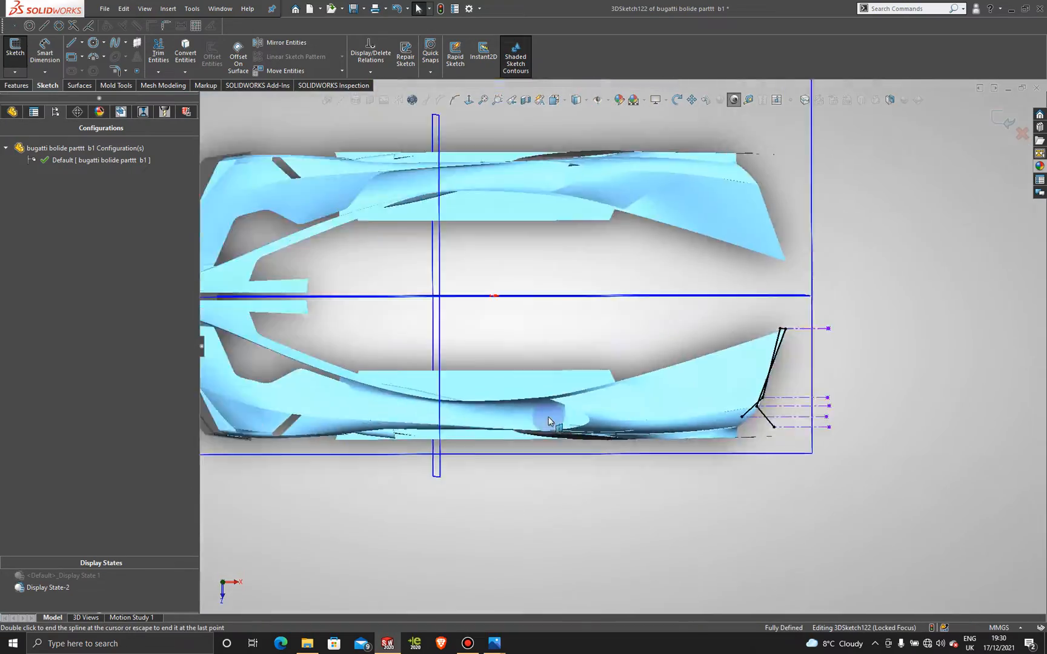
{"action": "scroll", "coordinate": [829, 462], "scroll_direction": "down", "scroll_amount": 6}
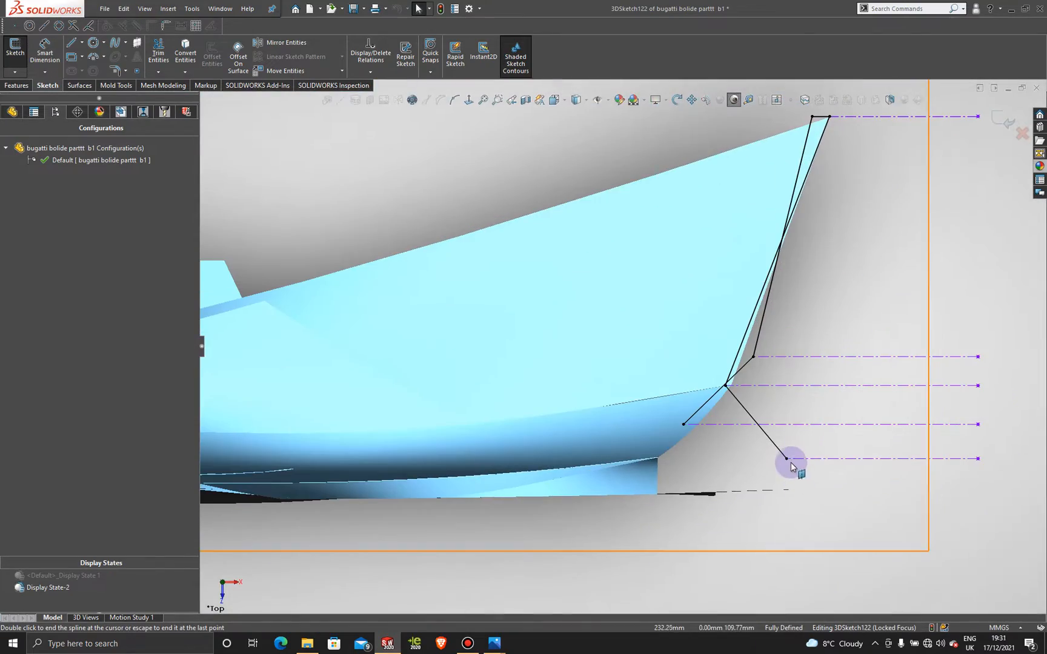
{"action": "double_click", "coordinate": [787, 460]}
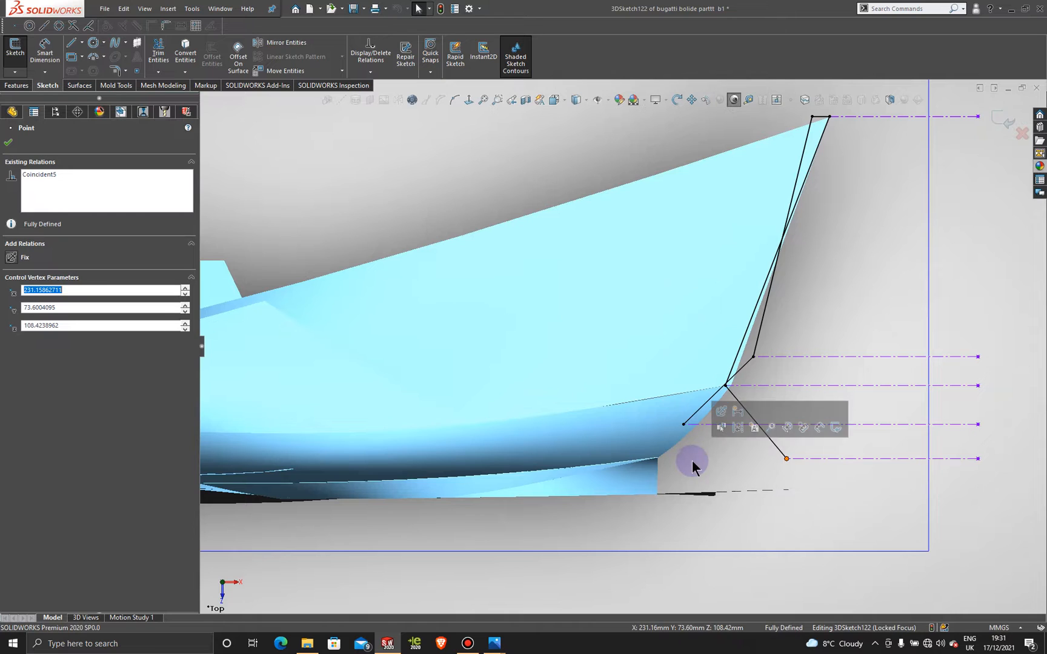
{"action": "right_click", "coordinate": [786, 467]}
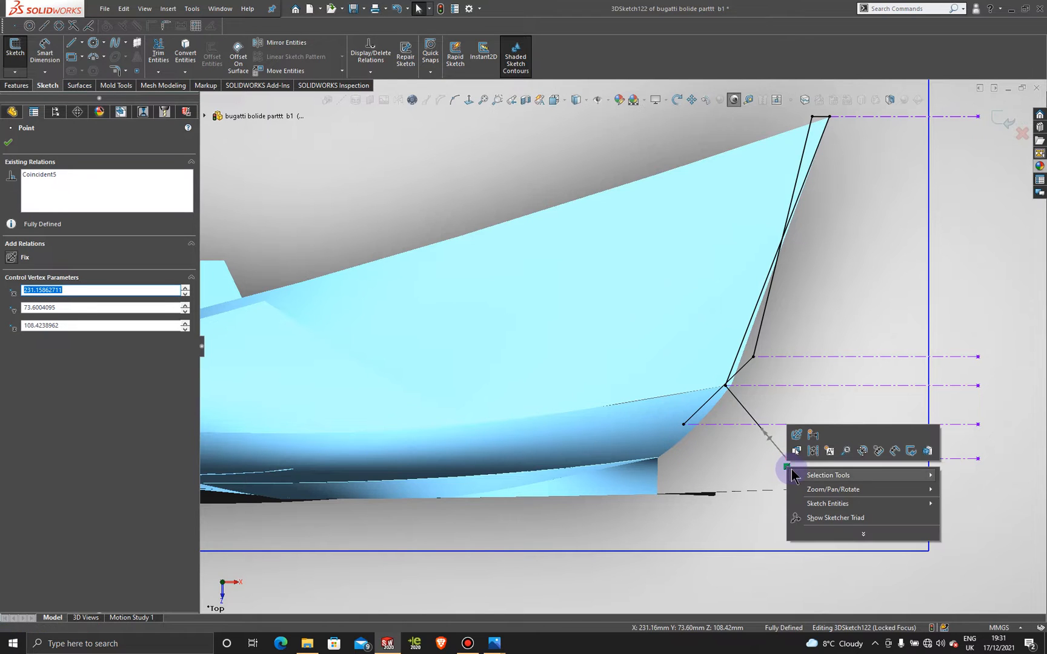
{"action": "left_click", "coordinate": [77, 172]}
{"action": "right_click", "coordinate": [72, 174]}
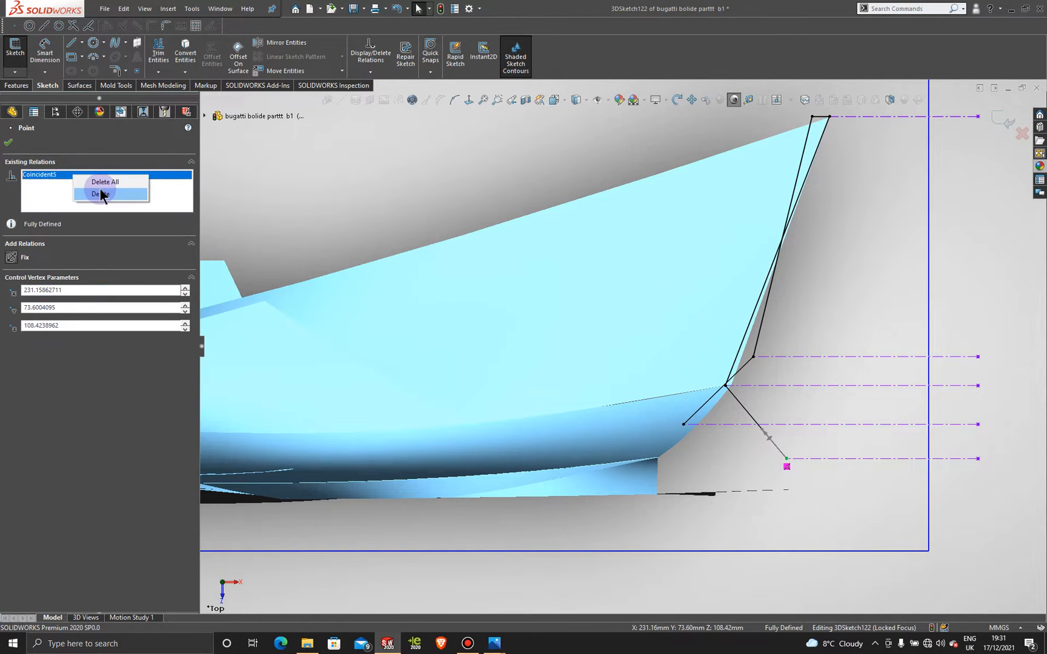
{"action": "left_click", "coordinate": [99, 188]}
Move the spline's outer endpoint and the outer-end centerline's free end onto the body's rear corner, at about X 201 mm
{"action": "left_click_drag", "start_coordinate": [786, 459], "coordinate": [748, 458]}
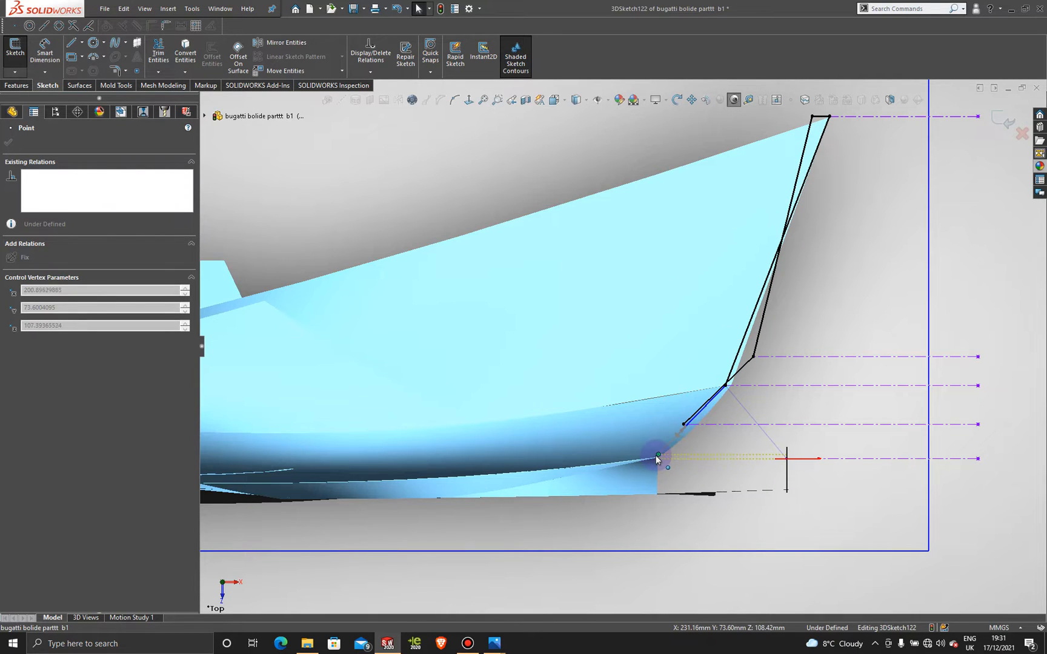
{"action": "left_click_drag", "start_coordinate": [656, 459], "coordinate": [655, 457]}
{"action": "left_click", "coordinate": [778, 465]}
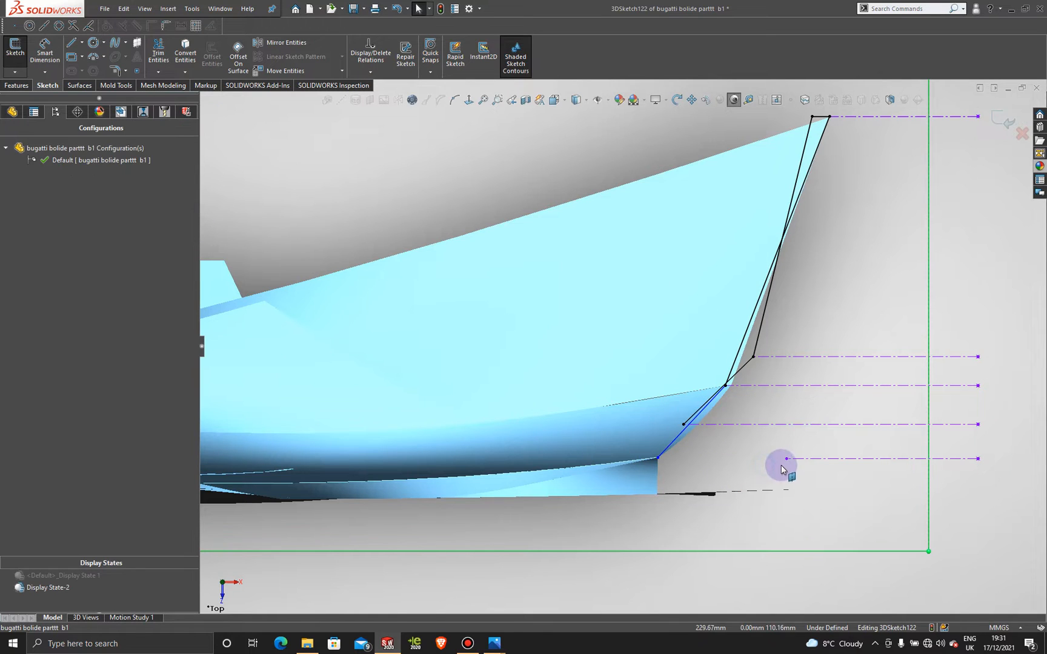
{"action": "left_click_drag", "start_coordinate": [782, 462], "coordinate": [657, 458]}
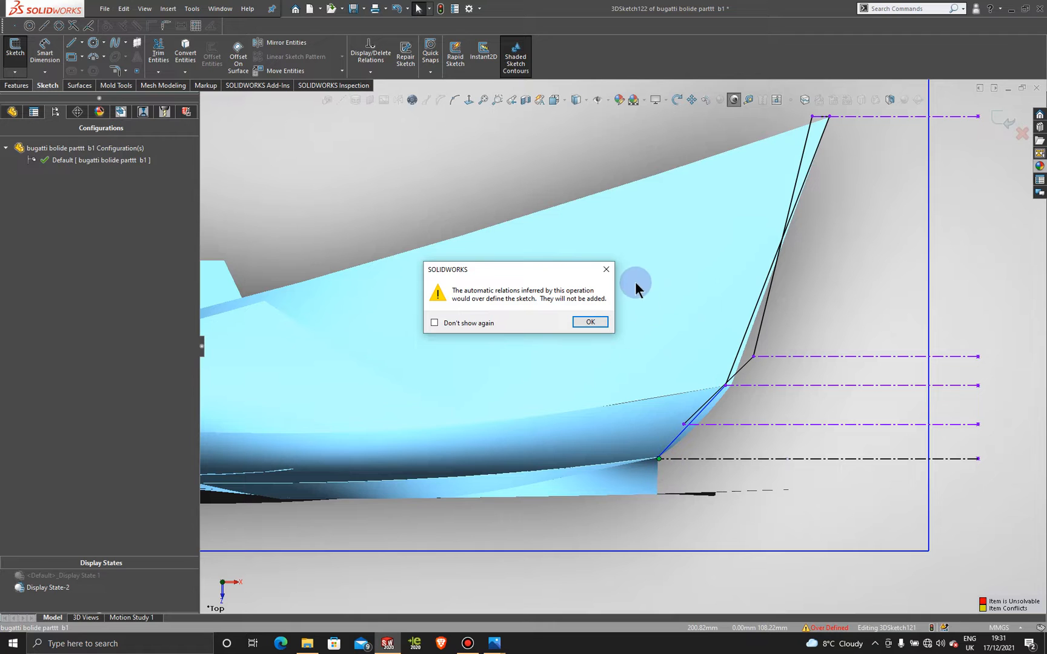
{"action": "left_click", "coordinate": [605, 270]}
Delete the spline endpoint's coincident relation to the body edge and attach the endpoint to the outer-end centerline's free end
{"action": "scroll", "coordinate": [669, 467], "scroll_direction": "down", "scroll_amount": 5}
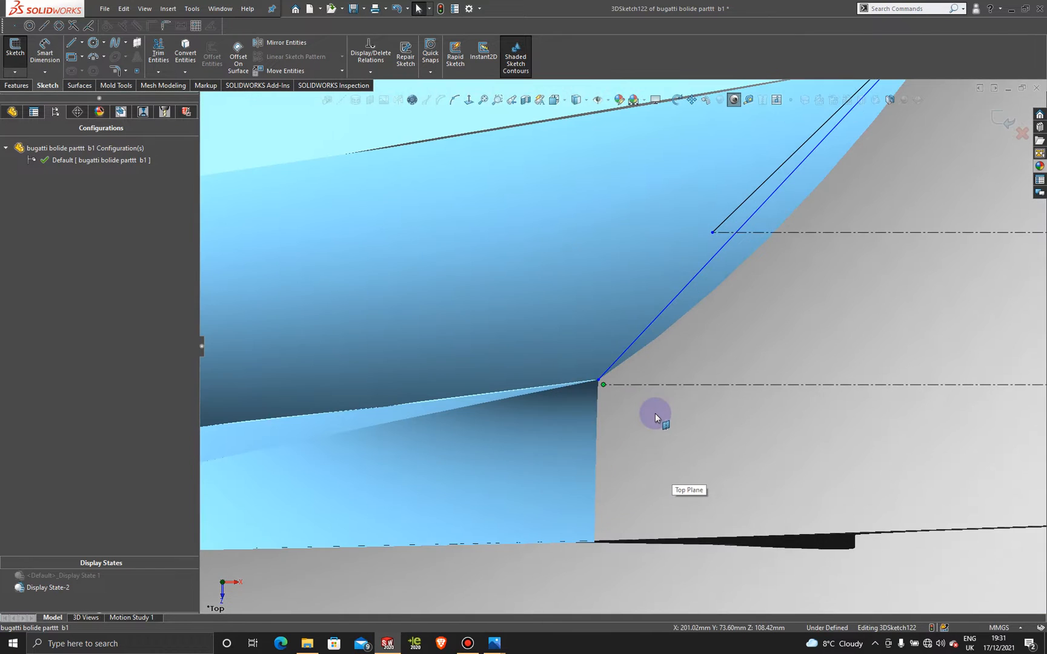
{"action": "left_click", "coordinate": [603, 381]}
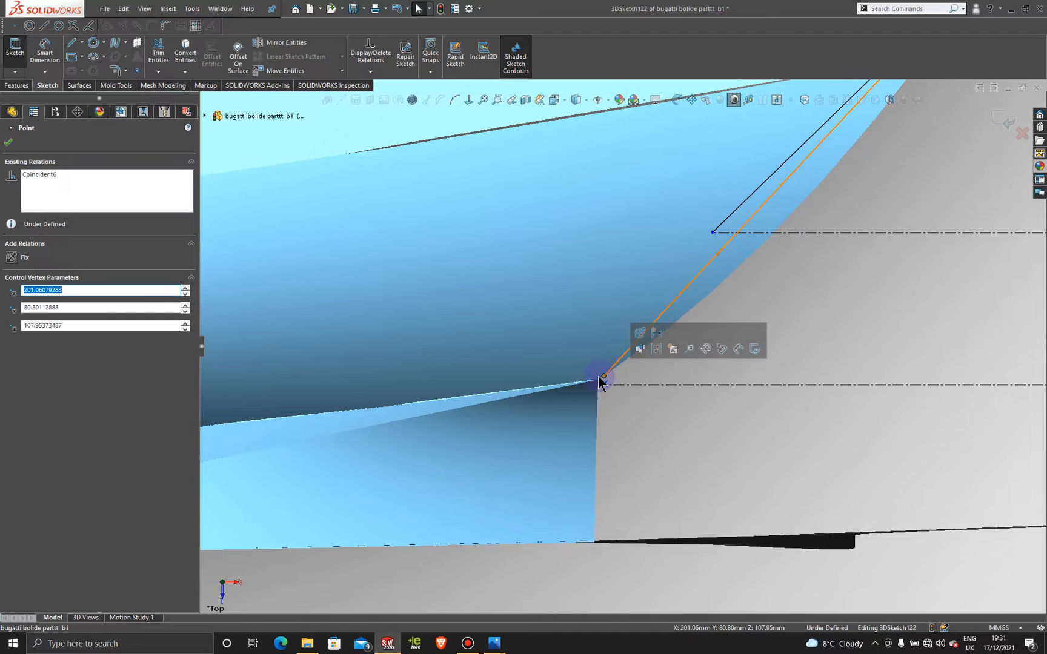
{"action": "left_click_drag", "start_coordinate": [605, 380], "coordinate": [617, 376]}
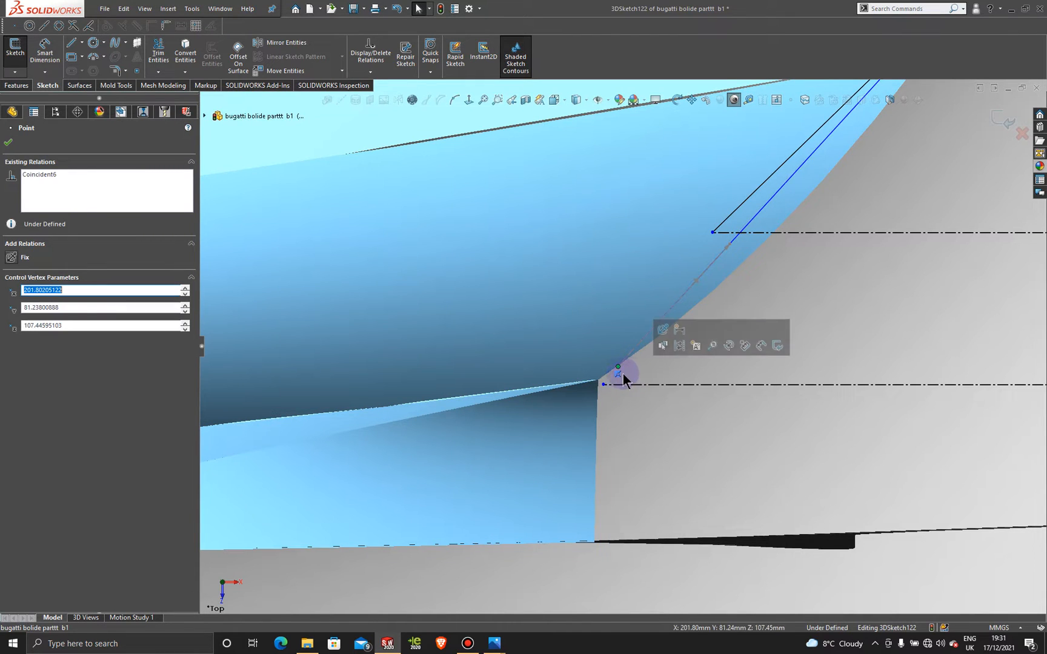
{"action": "right_click", "coordinate": [619, 379]}
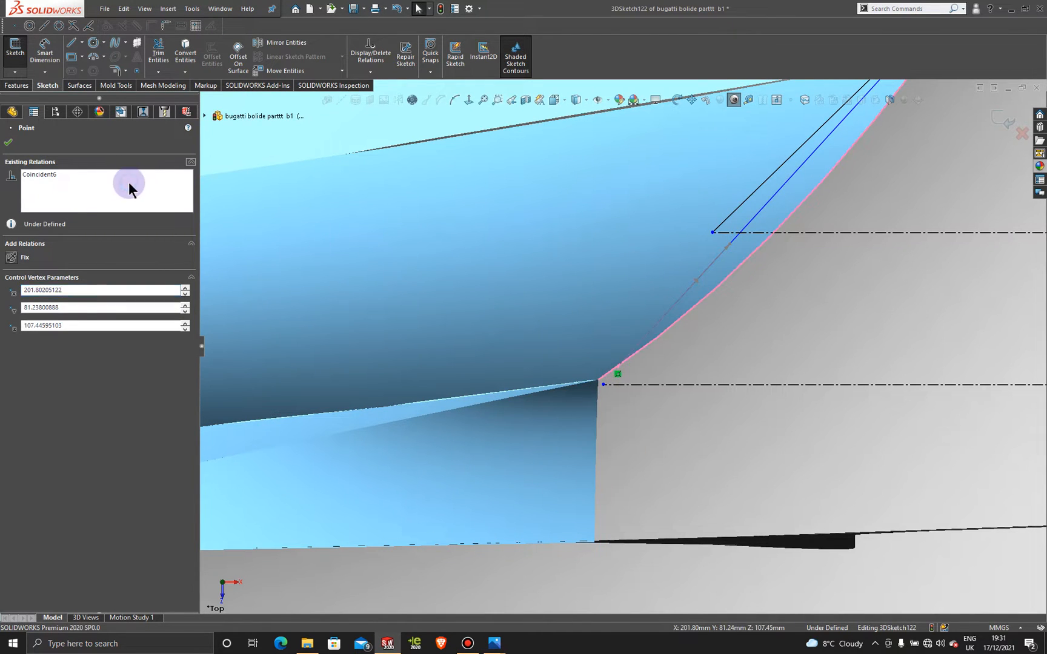
{"action": "right_click", "coordinate": [54, 177]}
{"action": "left_click", "coordinate": [79, 198]}
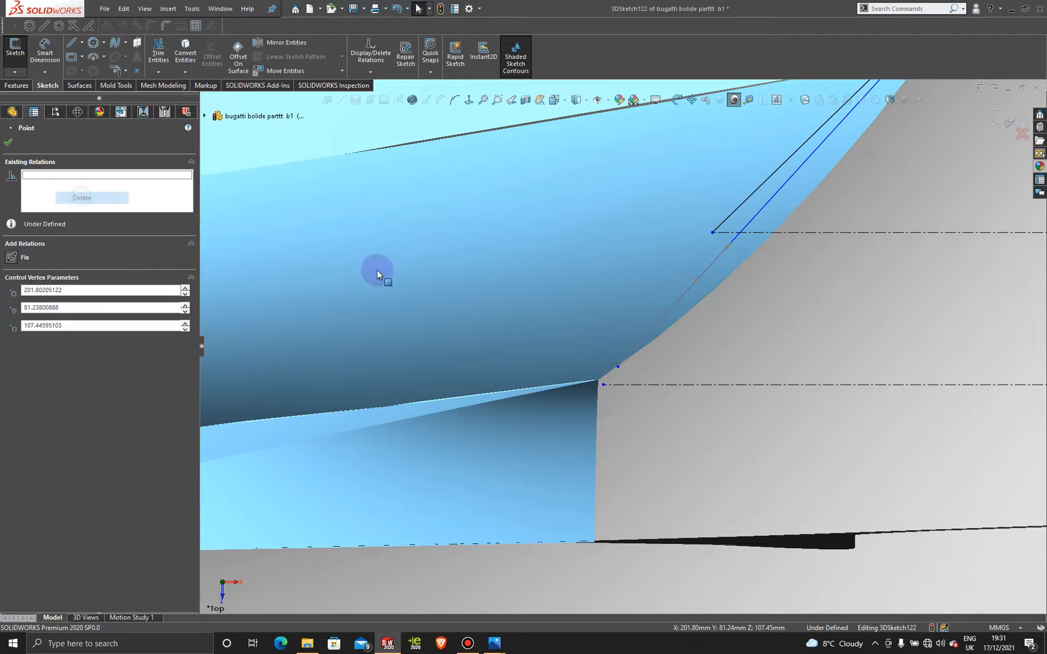
{"action": "mouse_move", "coordinate": [619, 372]}
{"action": "left_mouse_down"}
{"action": "mouse_move", "coordinate": [603, 384]}
{"action": "mouse_move", "coordinate": [628, 389]}
{"action": "mouse_move", "coordinate": [612, 391]}
{"action": "left_mouse_up"}
{"action": "left_click", "coordinate": [621, 400]}
{"action": "left_click", "coordinate": [619, 412]}
Delete the coincident relation holding the last spline's outer endpoint to the outer-end centerline's free end
{"action": "scroll", "coordinate": [651, 397], "scroll_direction": "up", "scroll_amount": 3}
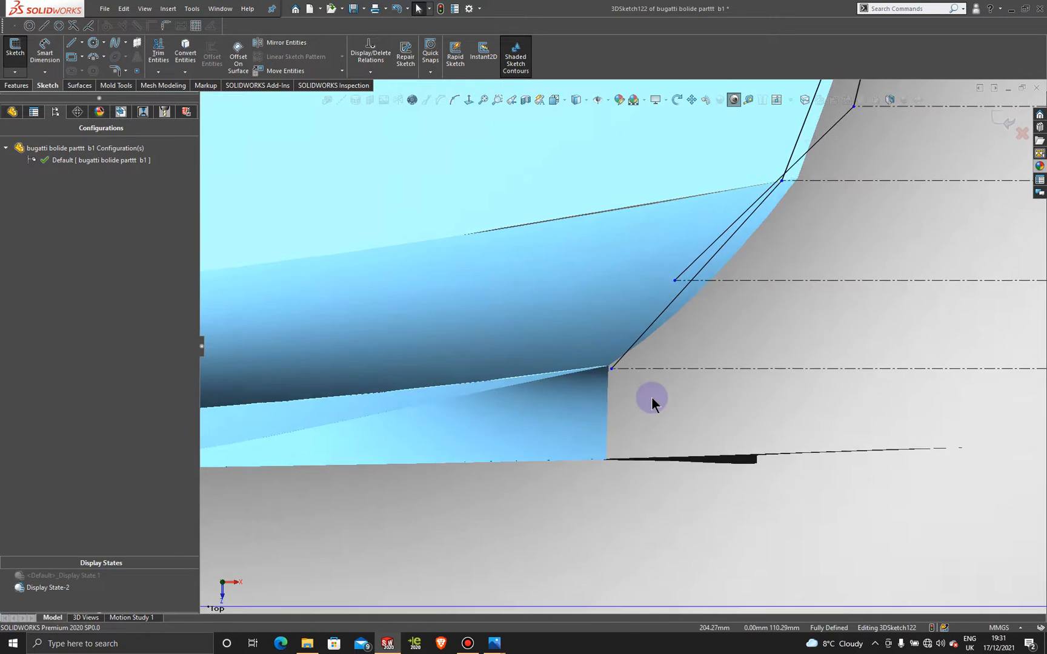
{"action": "scroll", "coordinate": [651, 396], "scroll_direction": "up", "scroll_amount": 2}
{"action": "scroll", "coordinate": [636, 377], "scroll_direction": "down", "scroll_amount": 4}
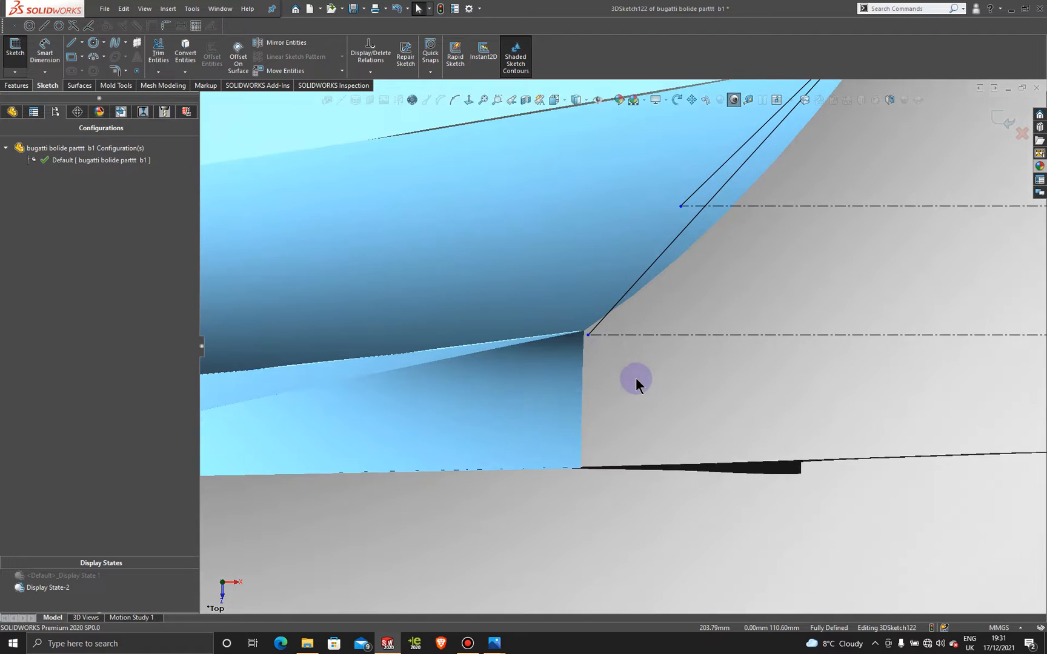
{"action": "scroll", "coordinate": [606, 345], "scroll_direction": "down", "scroll_amount": 3}
{"action": "left_click", "coordinate": [578, 329]}
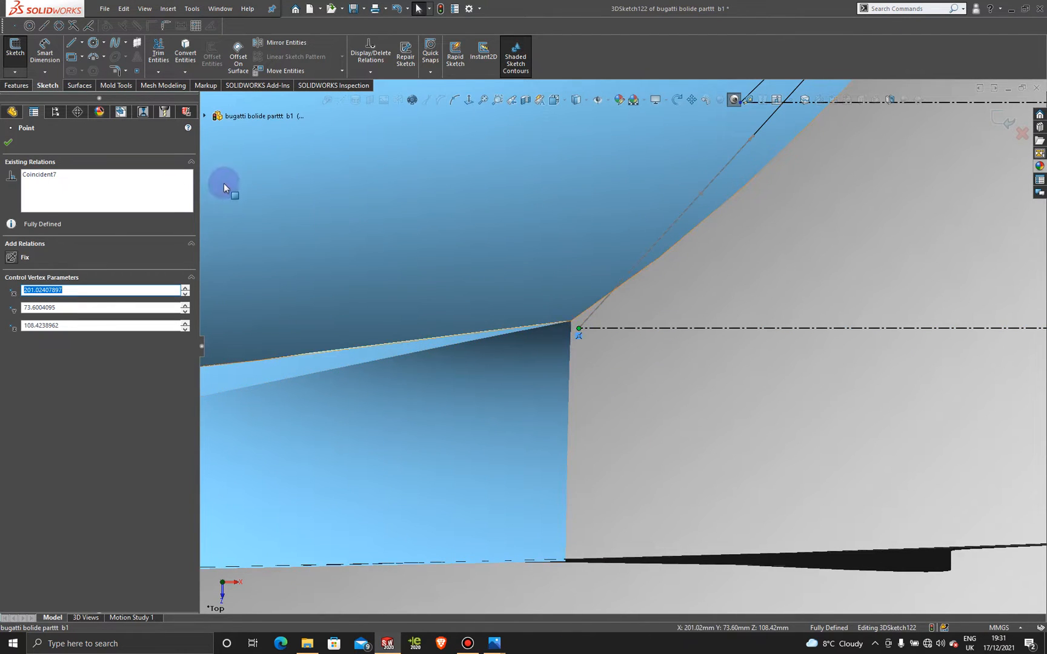
{"action": "right_click", "coordinate": [146, 184]}
{"action": "left_click", "coordinate": [170, 190]}
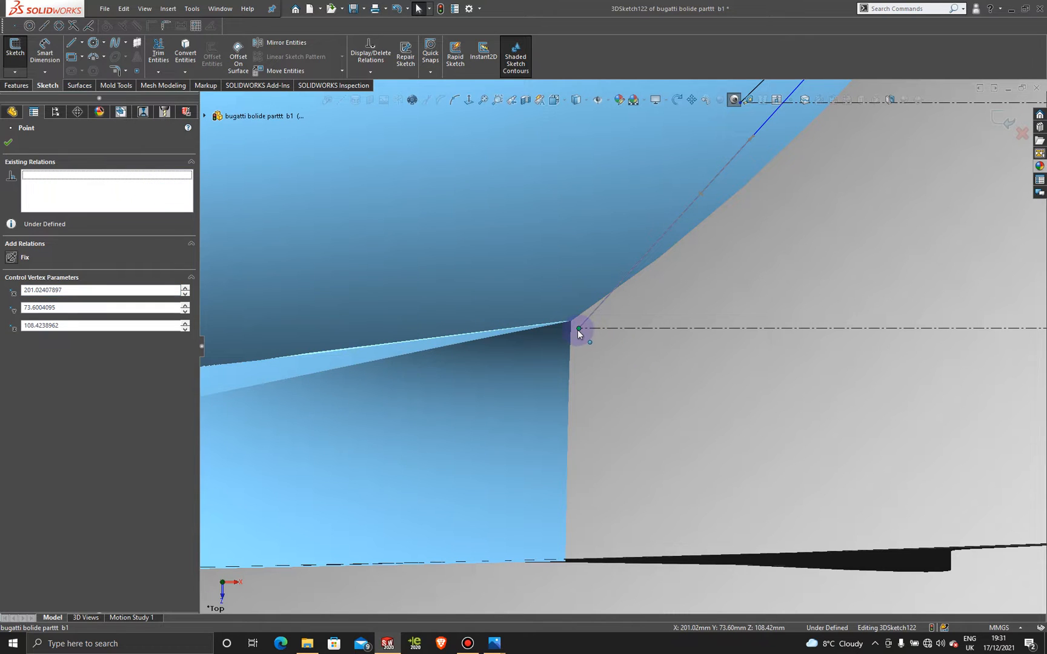
Move the spline's outer endpoint onto the body's rear corner at about X 200.8 mm and remove its coincident relation to the body edge
{"action": "mouse_move", "coordinate": [577, 329]}
{"action": "left_mouse_down"}
{"action": "mouse_move", "coordinate": [548, 327]}
{"action": "mouse_move", "coordinate": [566, 320]}
{"action": "left_mouse_up"}
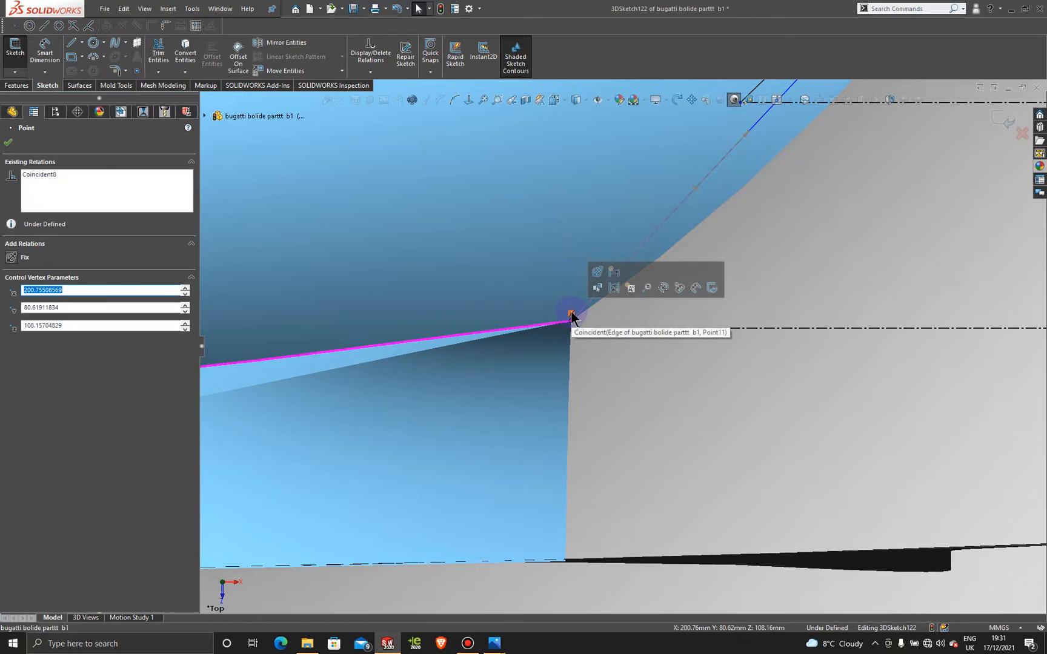
{"action": "right_click", "coordinate": [115, 185]}
{"action": "left_click", "coordinate": [155, 198]}
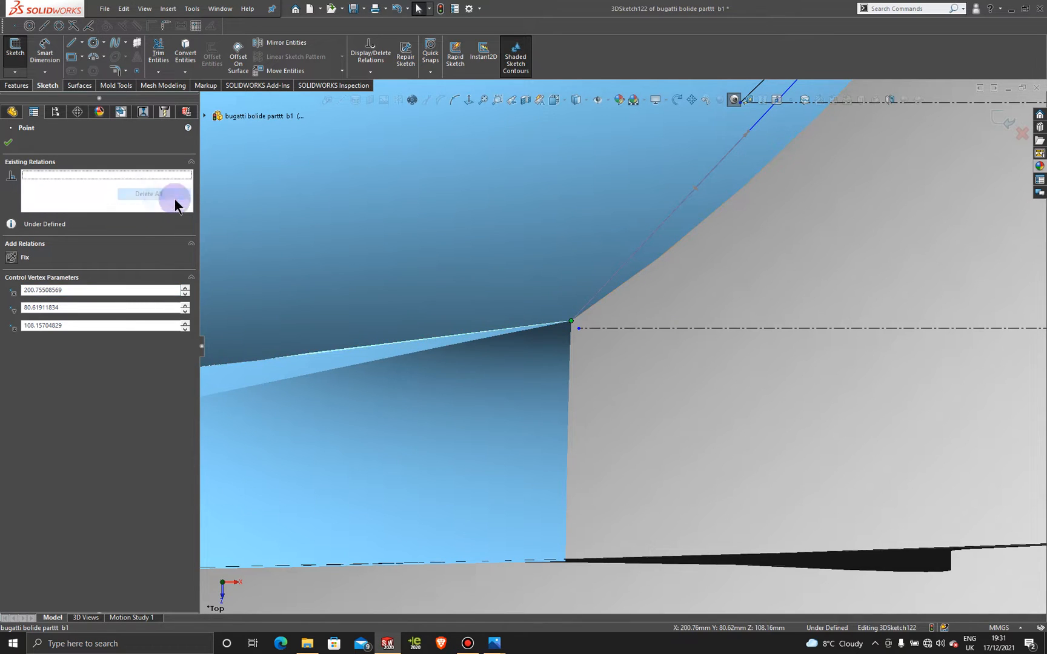
Delete the last spline and move the outer-end centerline's free end to the body's rear corner, at about X 200.6 mm
{"action": "scroll", "coordinate": [711, 287], "scroll_direction": "up", "scroll_amount": 2}
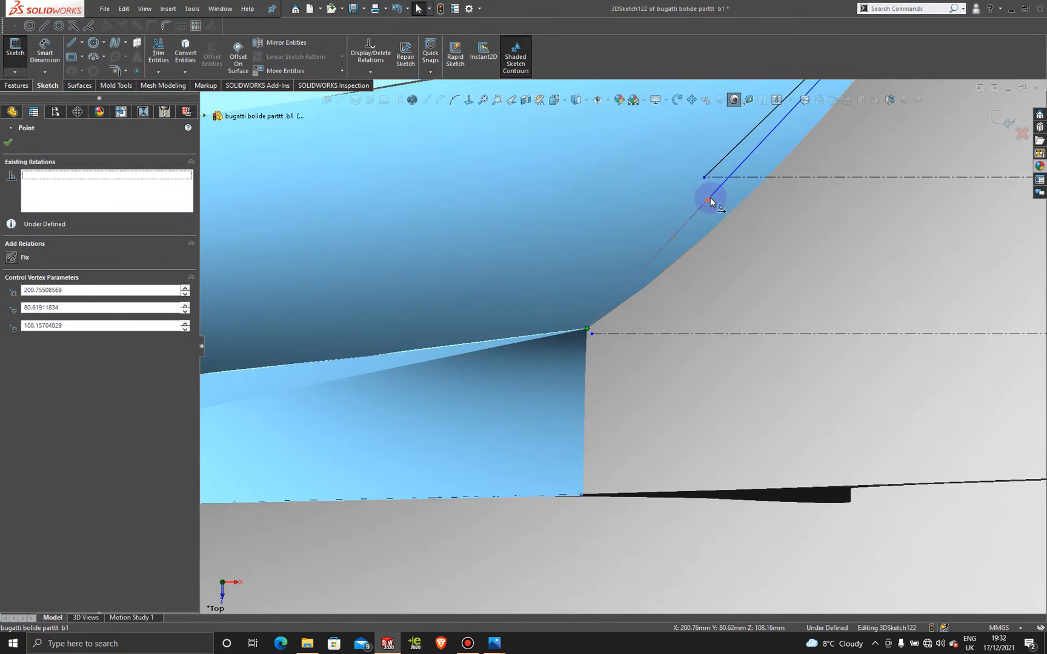
{"action": "left_click_drag", "start_coordinate": [710, 196], "coordinate": [714, 195]}
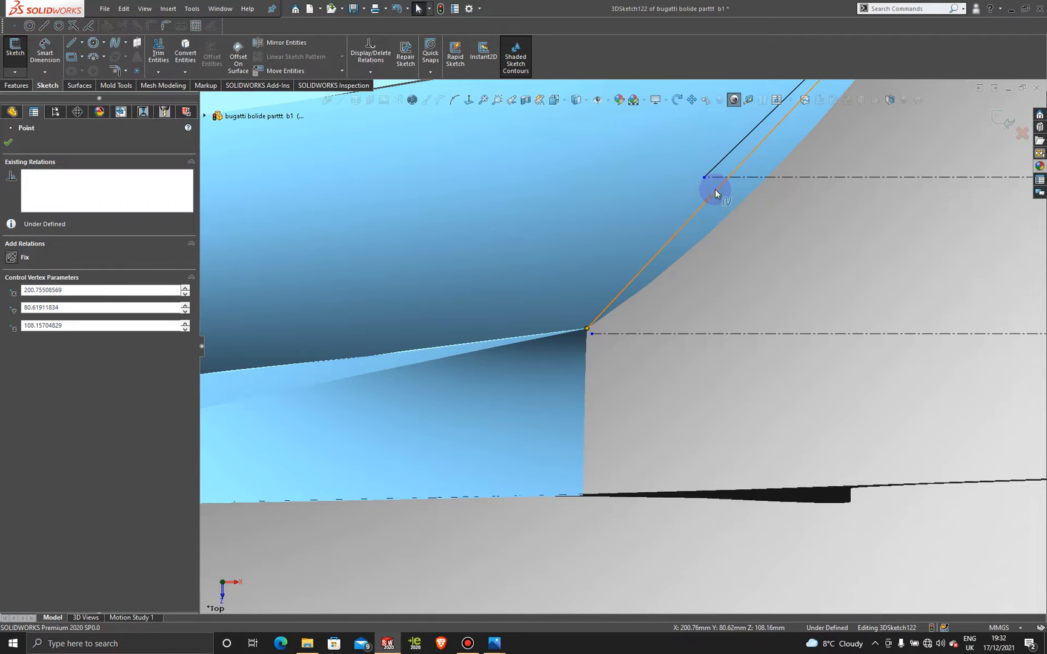
{"action": "right_click", "coordinate": [716, 190]}
{"action": "left_click", "coordinate": [745, 410]}
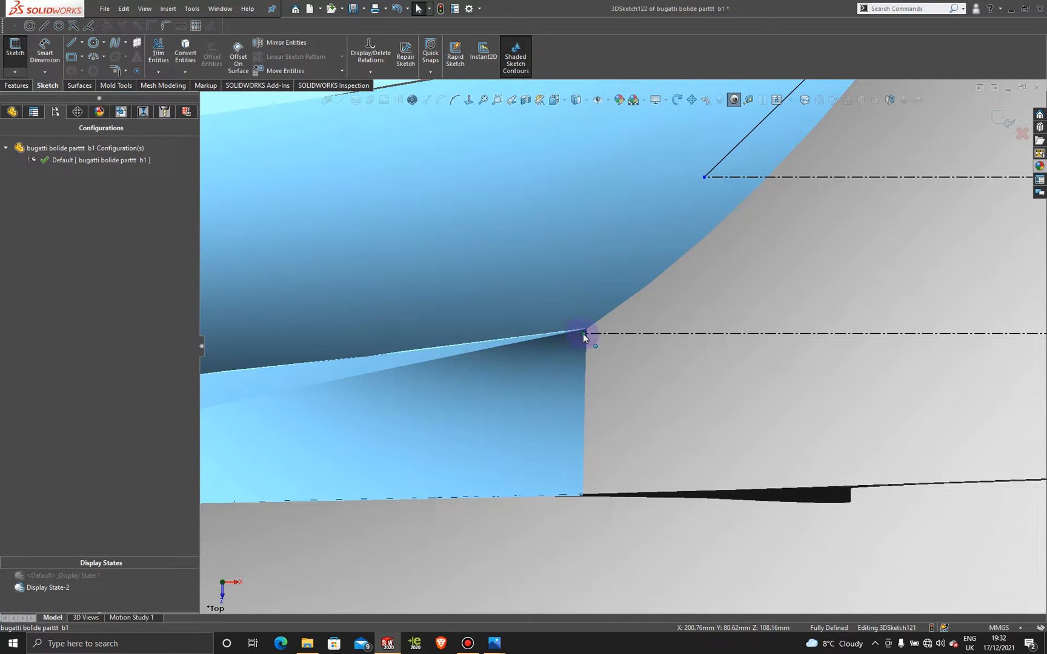
{"action": "left_click", "coordinate": [584, 332]}
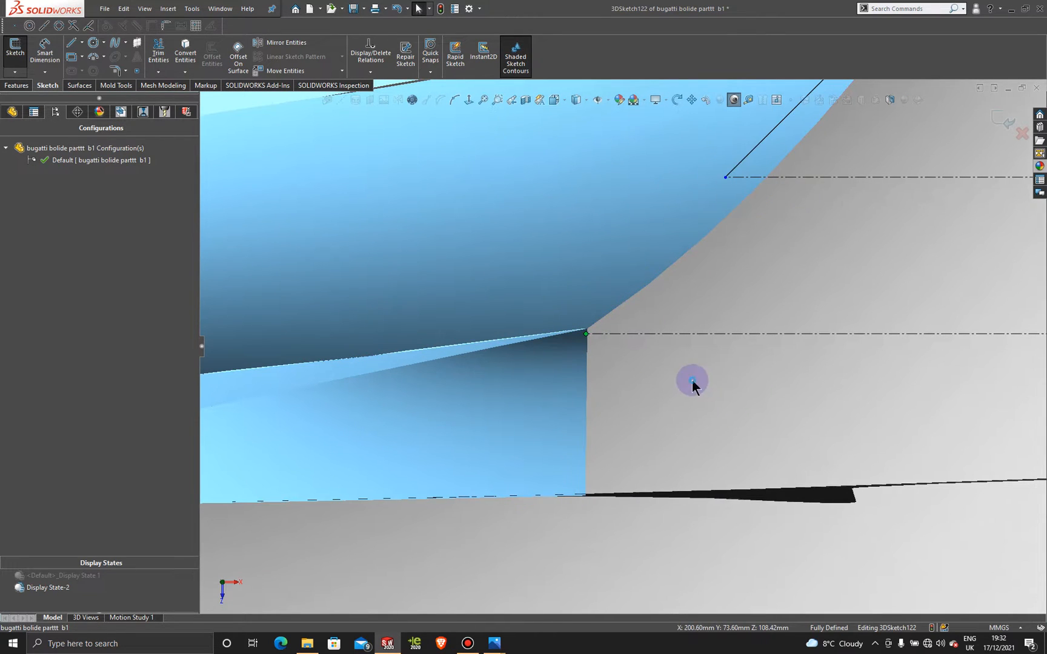
Draw a two-point spline from the upper peak centerline's free end to the outer-end centerline's free end
{"action": "middle_click_drag", "start_coordinate": [681, 424], "coordinate": [598, 376]}
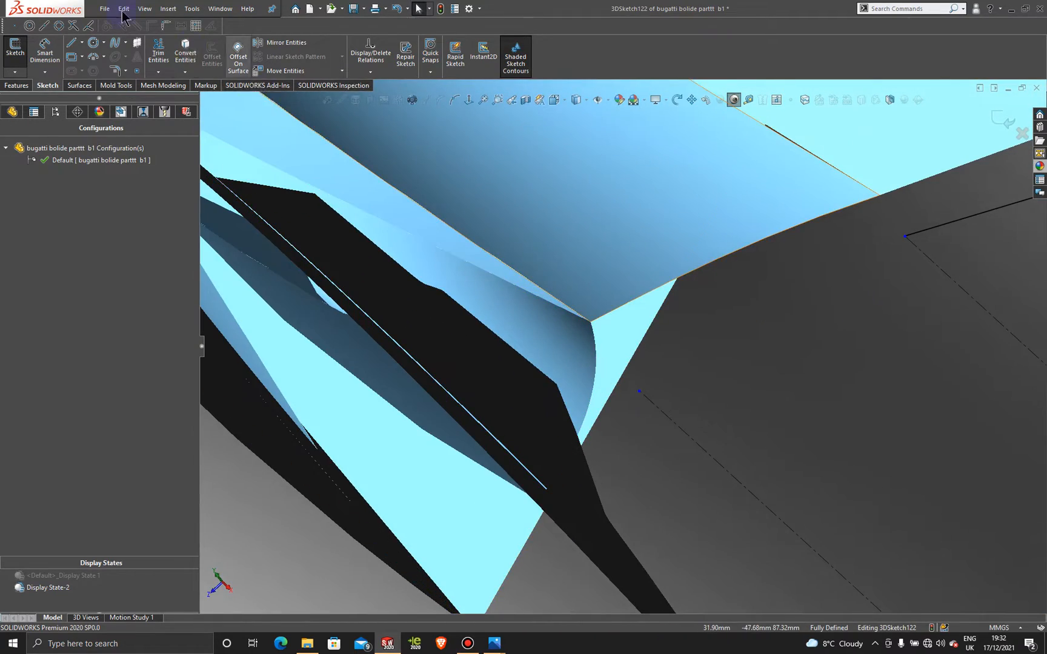
{"action": "left_click", "coordinate": [115, 44]}
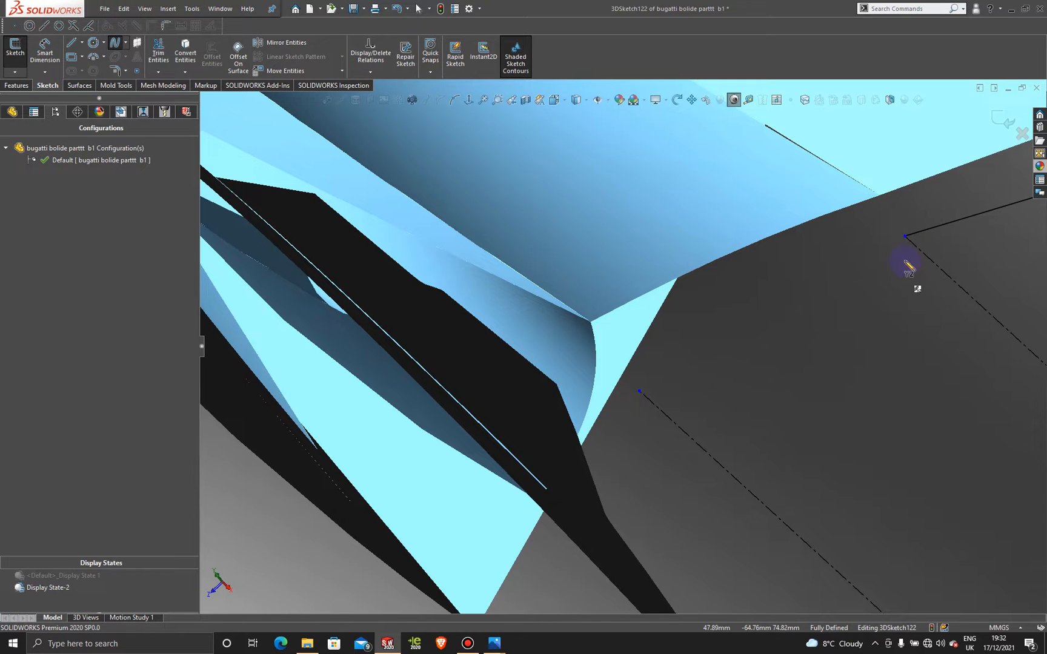
{"action": "left_click", "coordinate": [904, 236]}
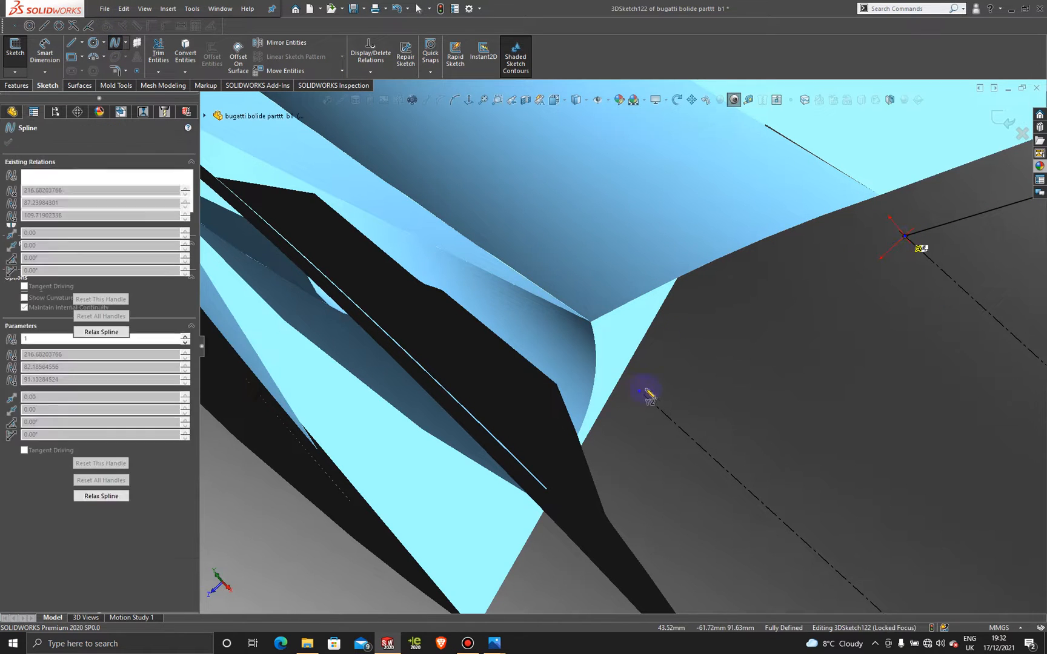
{"action": "left_click", "coordinate": [639, 391]}
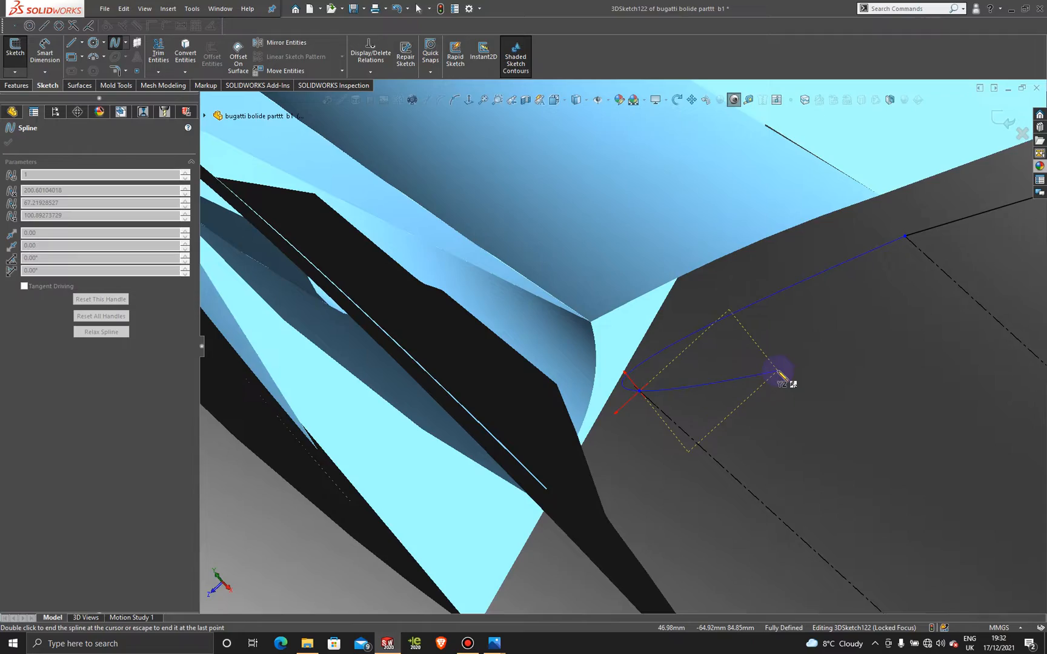
{"action": "key", "text": "Escape"}
In the right view, bow the upper long spline slightly by adjusting its tangent handle at the peak end to a weight of about 71.3
{"action": "mouse_move", "coordinate": [777, 371]}
{"action": "middle_mouse_down"}
{"action": "mouse_move", "coordinate": [799, 402]}
{"action": "mouse_move", "coordinate": [733, 394]}
{"action": "mouse_move", "coordinate": [677, 250]}
{"action": "mouse_move", "coordinate": [627, 334]}
{"action": "mouse_move", "coordinate": [708, 417]}
{"action": "mouse_move", "coordinate": [678, 339]}
{"action": "mouse_move", "coordinate": [696, 344]}
{"action": "mouse_move", "coordinate": [701, 363]}
{"action": "middle_mouse_up"}
{"action": "key", "text": "space"}
{"action": "key", "text": "Escape"}
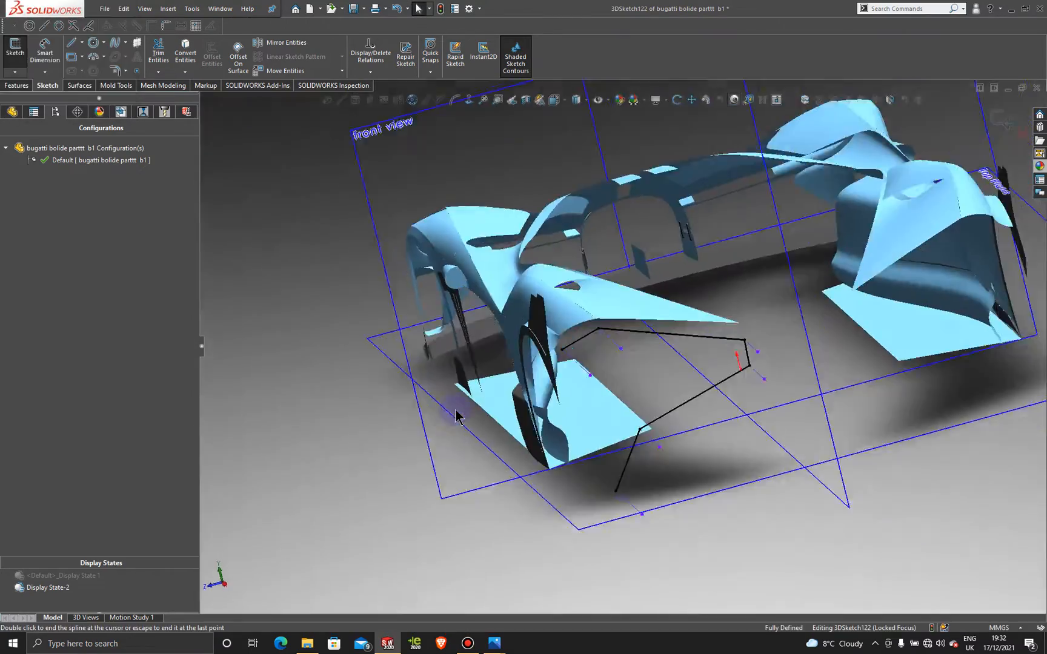
{"action": "scroll", "coordinate": [467, 414], "scroll_direction": "down", "scroll_amount": 8}
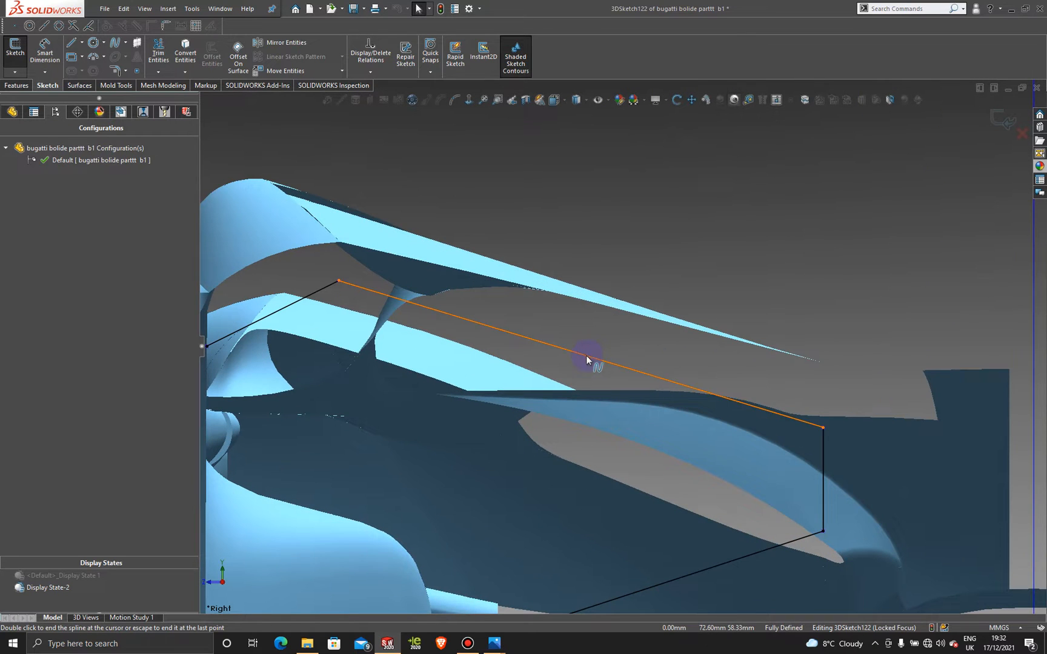
{"action": "key", "text": "Escape"}
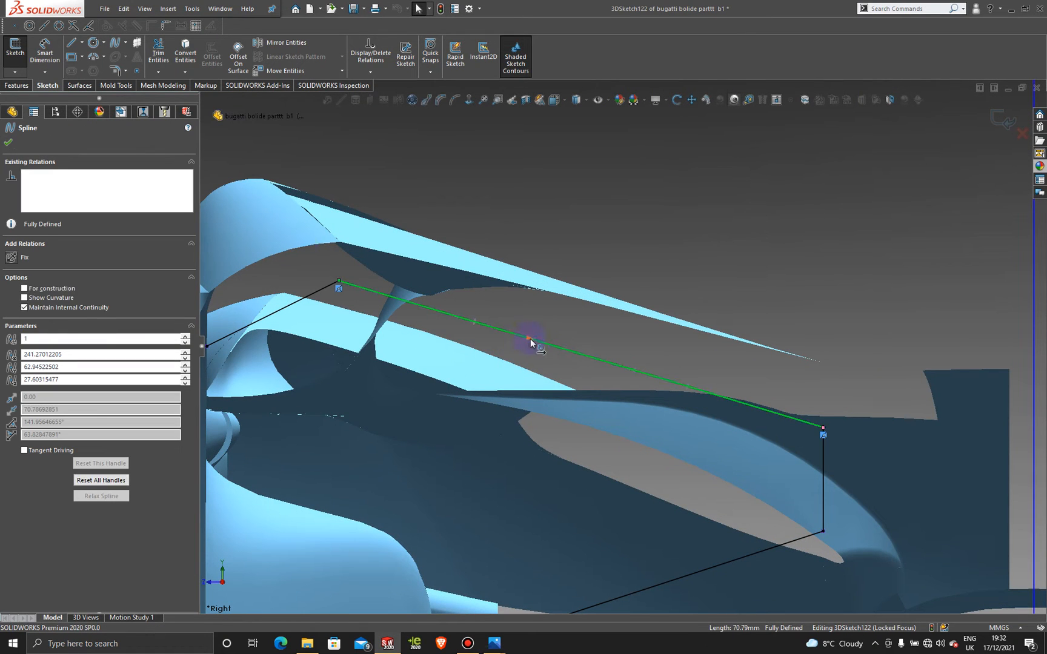
{"action": "left_click", "coordinate": [532, 339]}
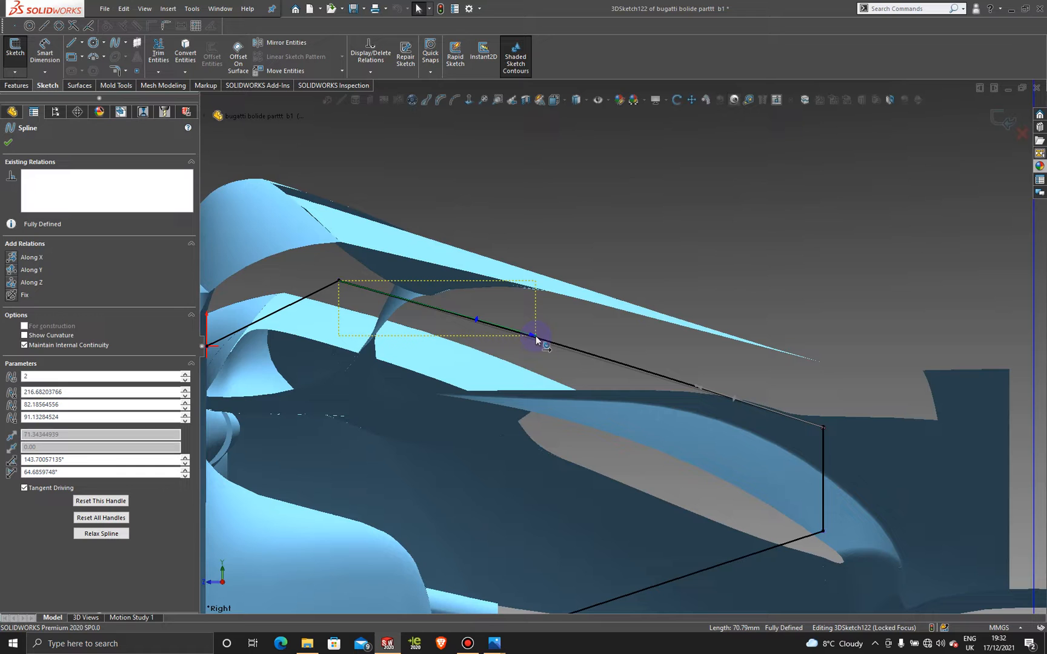
{"action": "left_click_drag", "start_coordinate": [536, 336], "coordinate": [536, 337]}
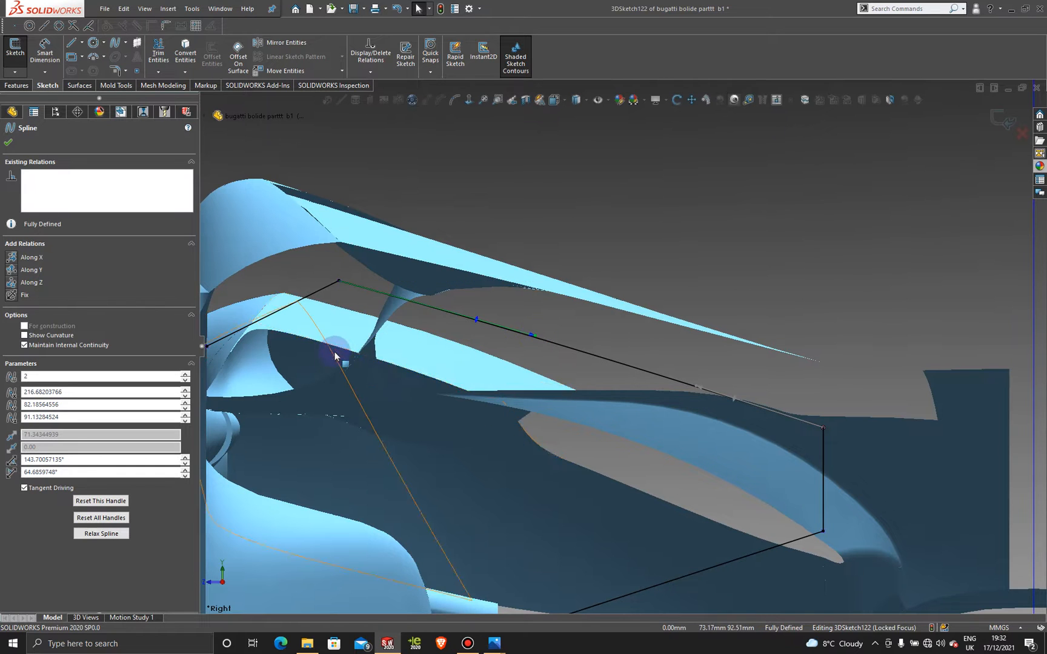
Bow the lower long spline slightly by adjusting the tangent handle at its outer end to a weight of about 61.3
{"action": "middle_click_drag", "start_coordinate": [248, 352], "coordinate": [381, 349], "text": "ctrl"}
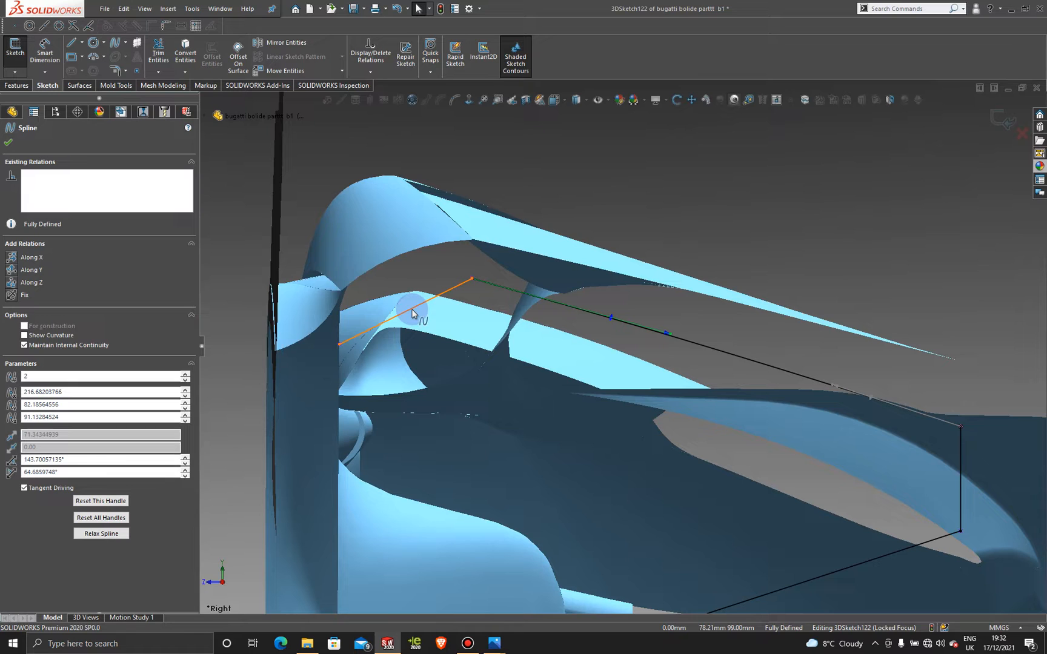
{"action": "scroll", "coordinate": [585, 350], "scroll_direction": "up", "scroll_amount": 3}
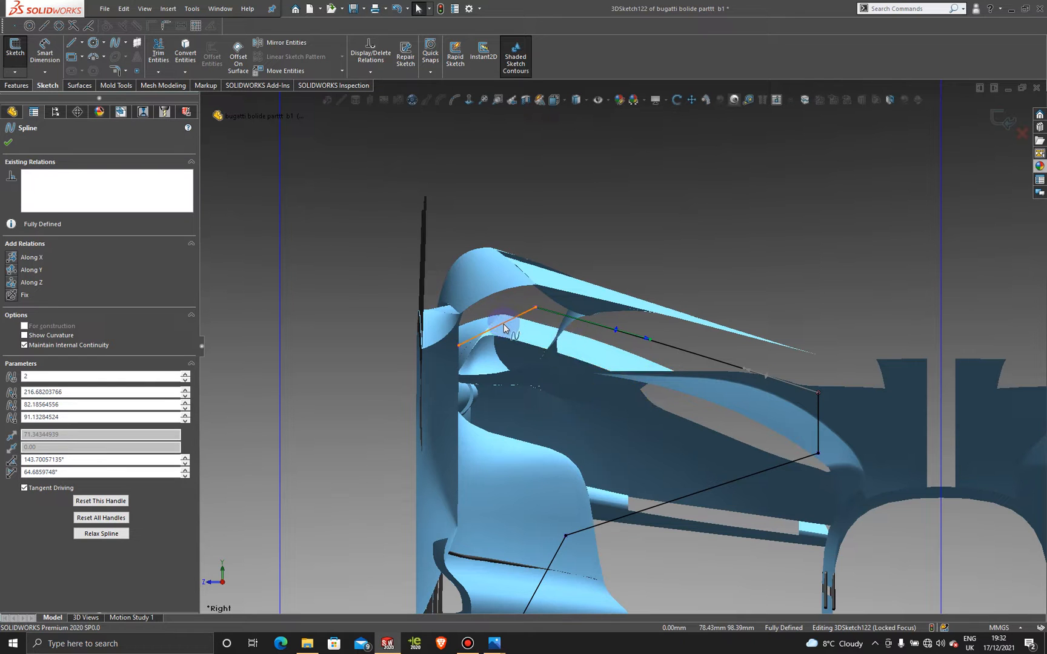
{"action": "left_click", "coordinate": [693, 254]}
{"action": "scroll", "coordinate": [710, 472], "scroll_direction": "up", "scroll_amount": 2}
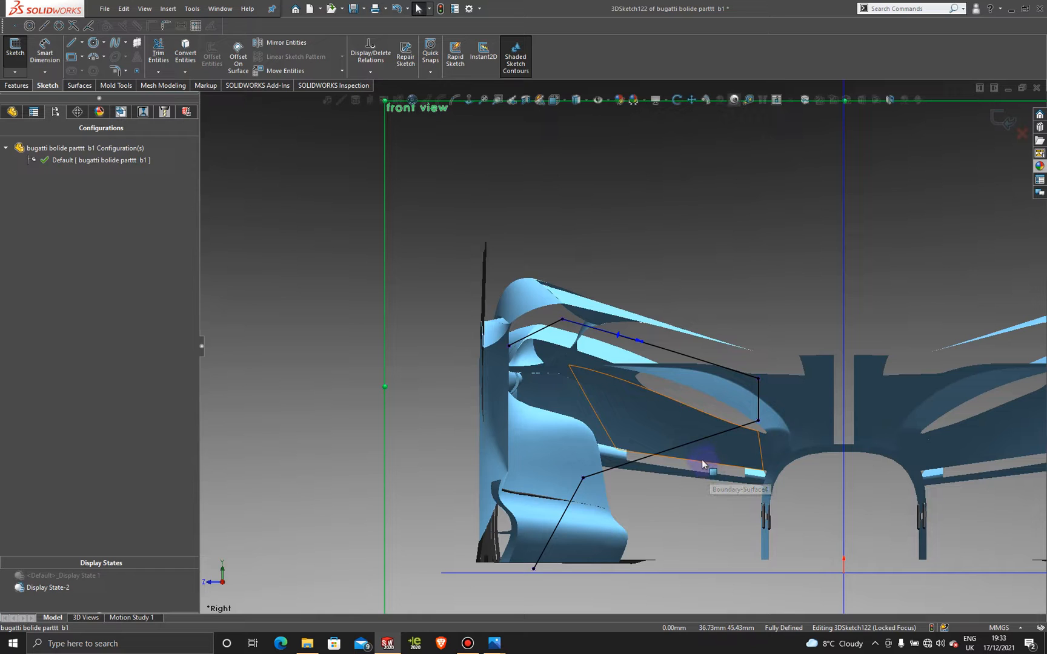
{"action": "left_click", "coordinate": [684, 448]}
{"action": "scroll", "coordinate": [665, 473], "scroll_direction": "down", "scroll_amount": 1}
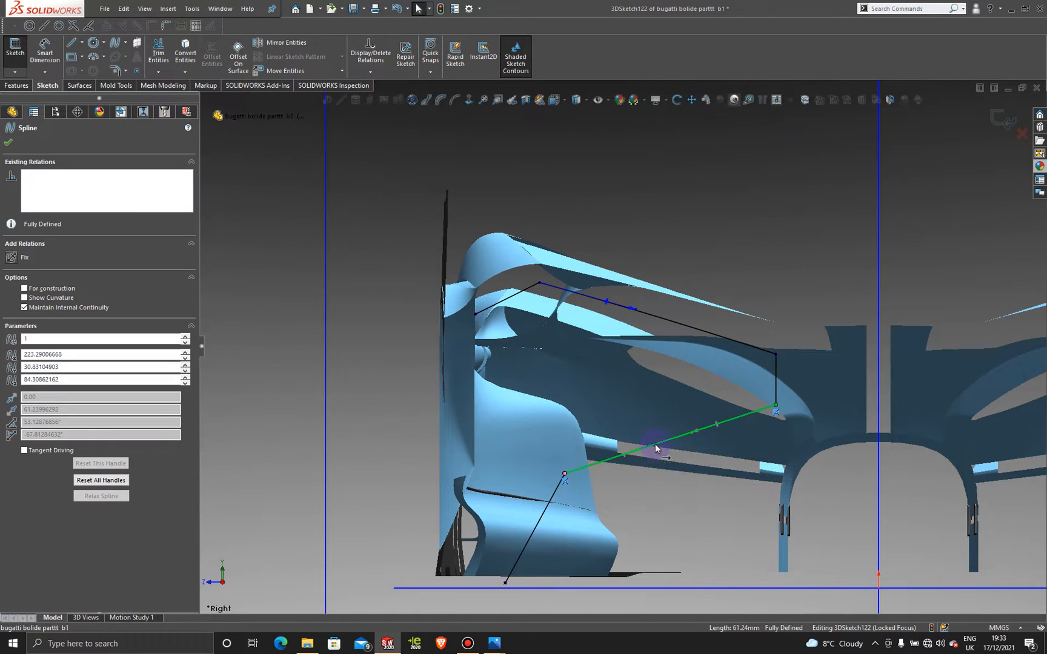
{"action": "left_click_drag", "start_coordinate": [650, 448], "coordinate": [649, 445]}
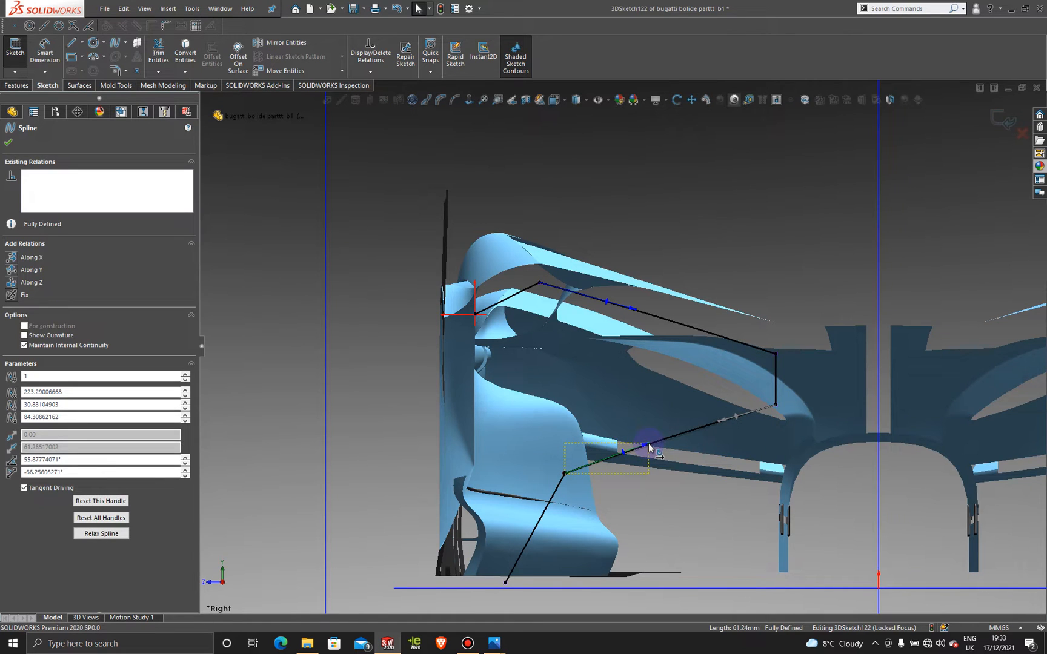
Bow the lowest short spline slightly by adjusting the tangent handle at its bottom end to a weight of about 38
{"action": "left_click", "coordinate": [533, 532]}
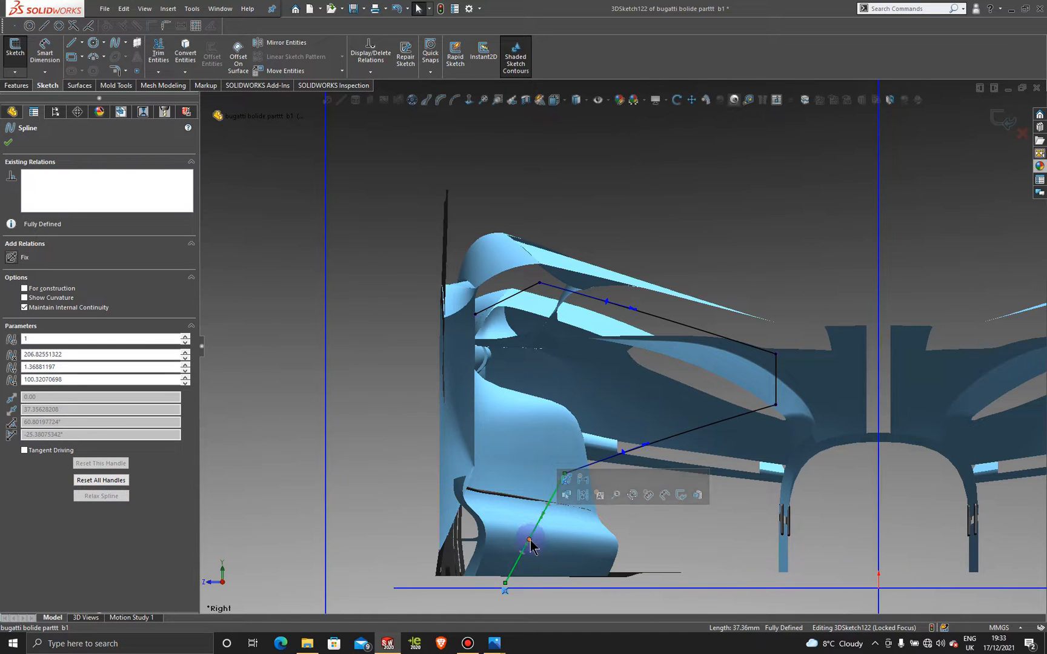
{"action": "left_click_drag", "start_coordinate": [533, 542], "coordinate": [532, 541]}
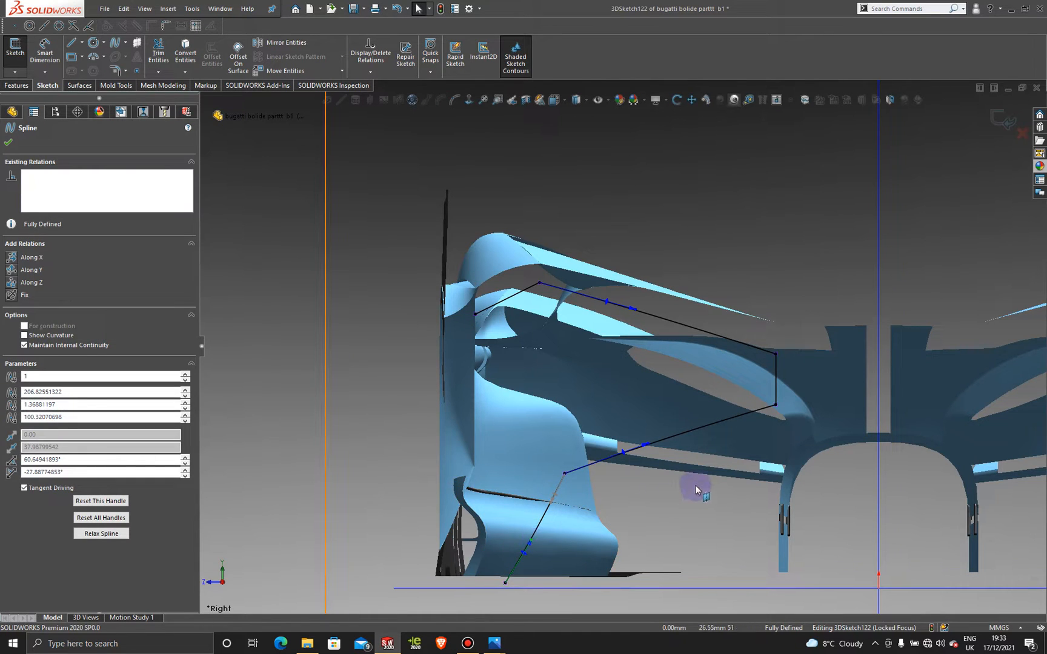
{"action": "scroll", "coordinate": [696, 485], "scroll_direction": "up", "scroll_amount": 2}
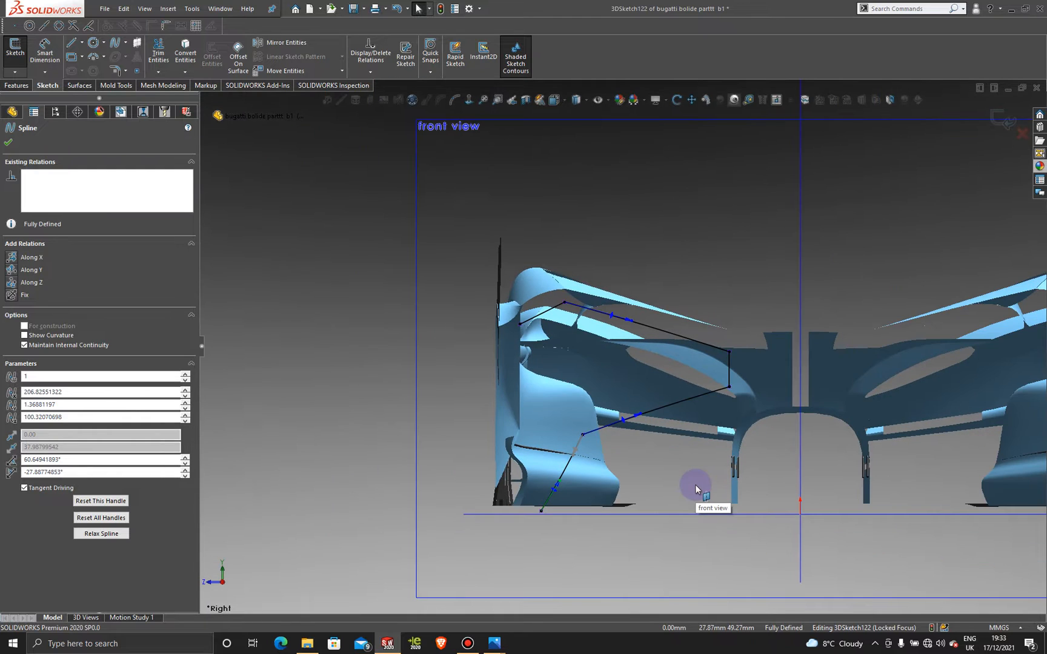
{"action": "left_click", "coordinate": [8, 143]}
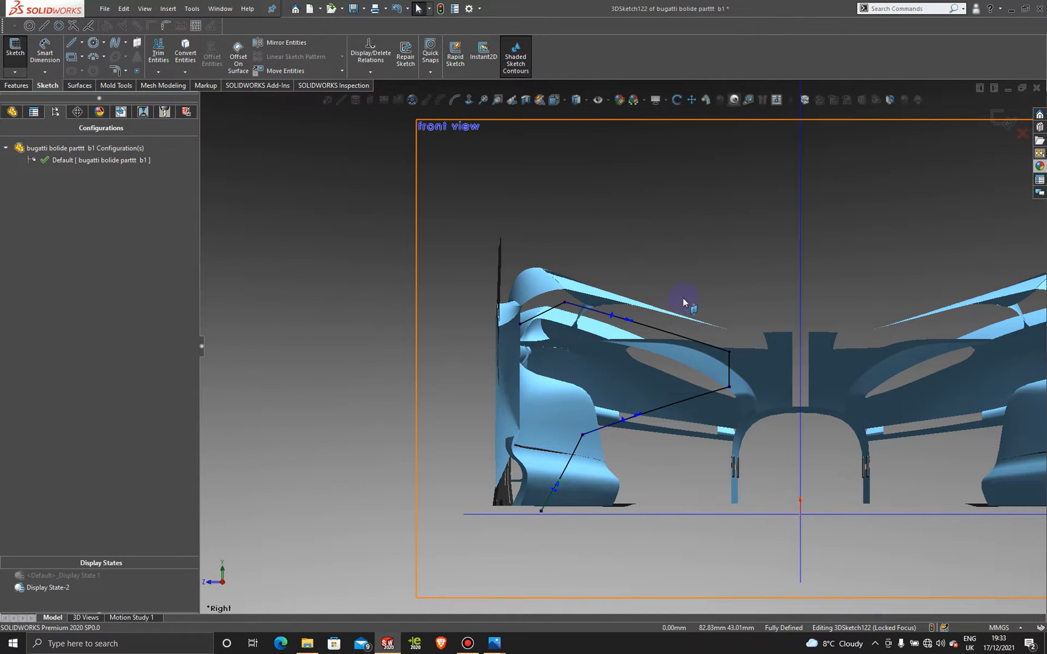
Examine the rear spline outline from above and from the rear against the body's edges
{"action": "mouse_move", "coordinate": [683, 302]}
{"action": "middle_mouse_down"}
{"action": "mouse_move", "coordinate": [659, 296]}
{"action": "mouse_move", "coordinate": [667, 312]}
{"action": "middle_mouse_up"}
{"action": "scroll", "coordinate": [630, 327], "scroll_direction": "up", "scroll_amount": 4}
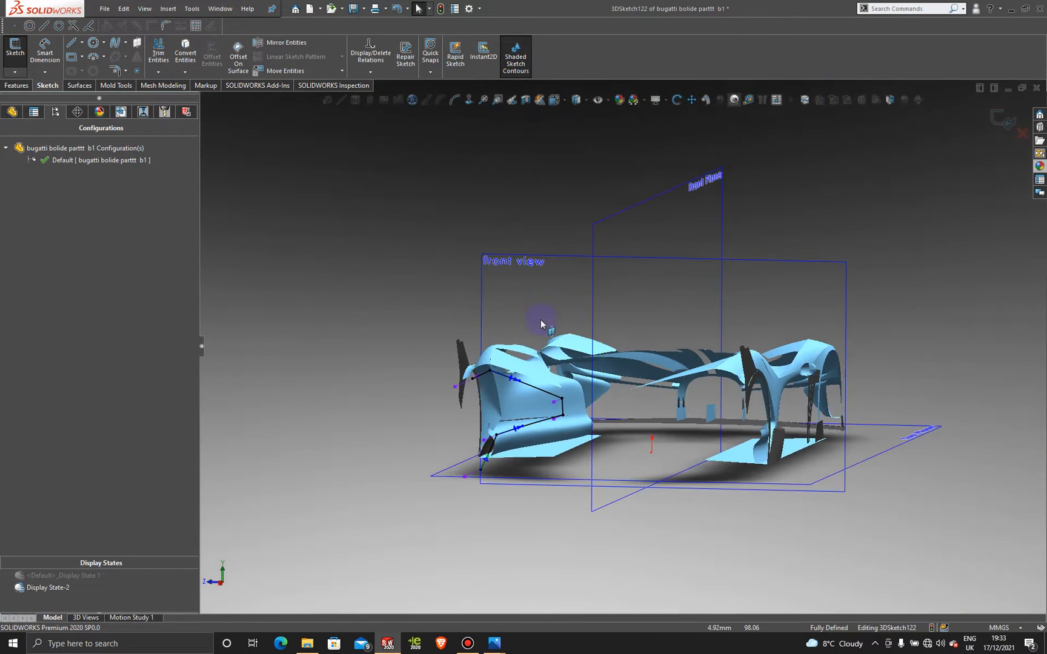
{"action": "middle_click_drag", "start_coordinate": [540, 324], "coordinate": [522, 498]}
{"action": "key", "text": "space"}
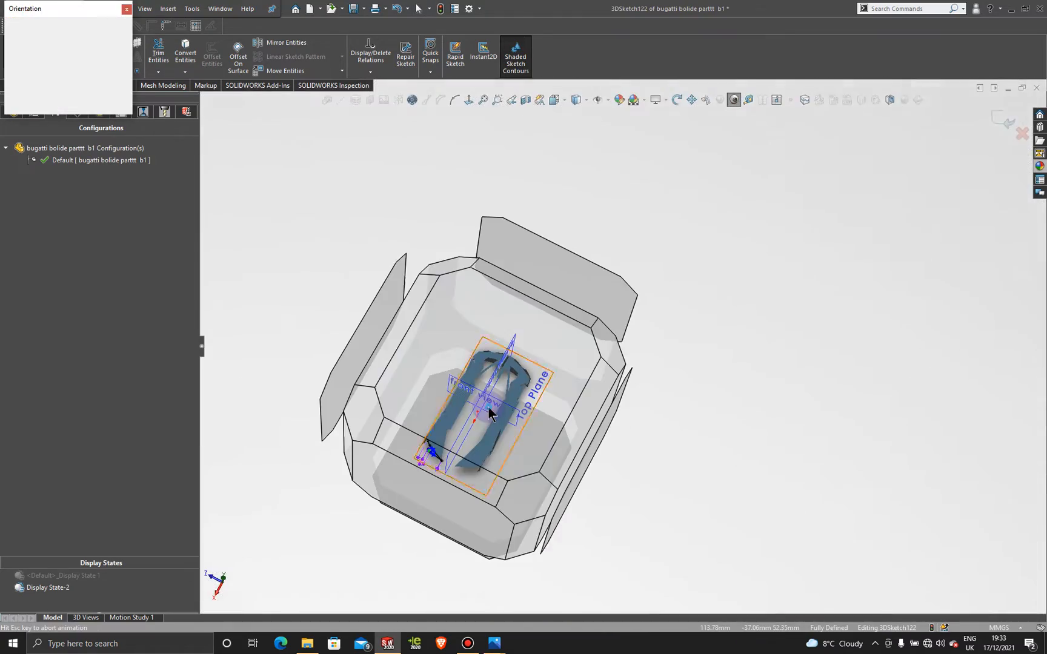
{"action": "left_click", "coordinate": [487, 406]}
{"action": "scroll", "coordinate": [579, 521], "scroll_direction": "down", "scroll_amount": 5}
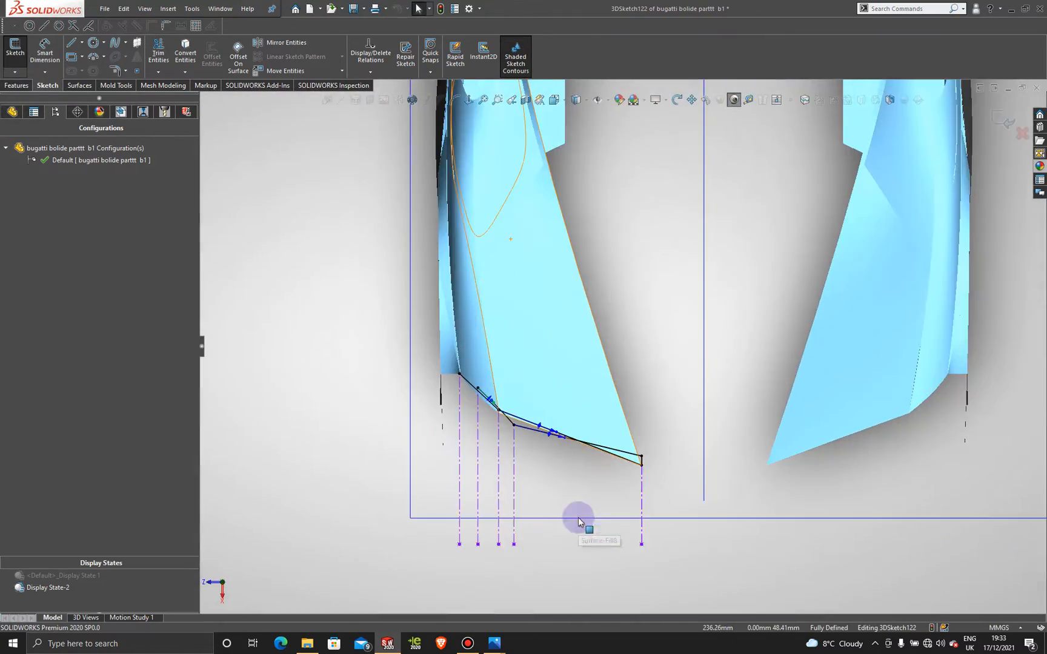
{"action": "scroll", "coordinate": [609, 468], "scroll_direction": "down", "scroll_amount": 6}
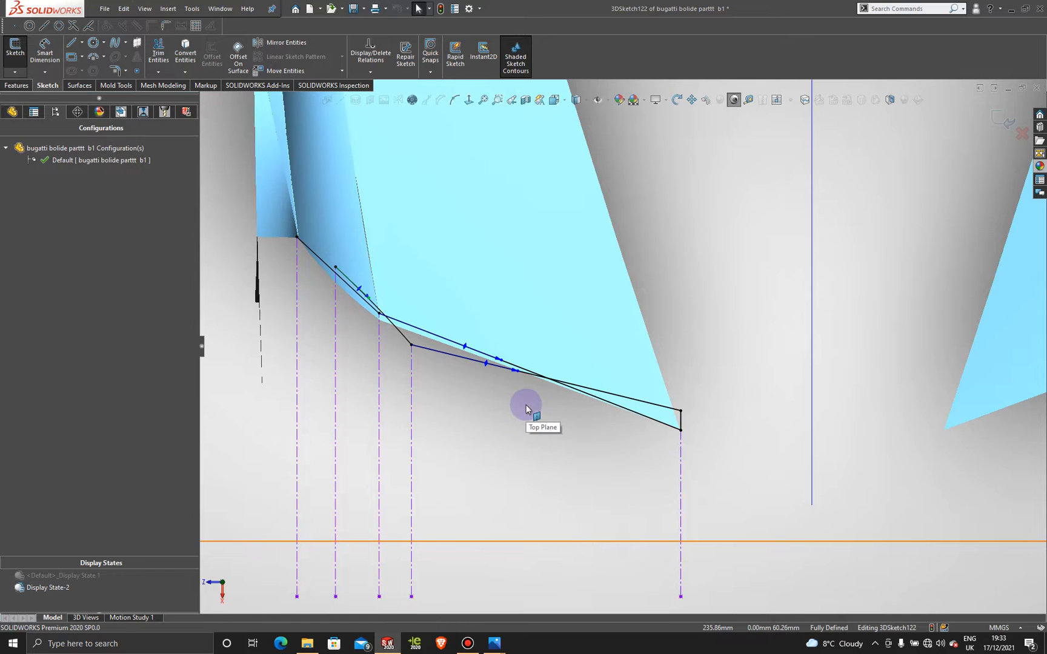
{"action": "mouse_move", "coordinate": [523, 407]}
{"action": "middle_mouse_down"}
{"action": "mouse_move", "coordinate": [519, 219]}
{"action": "mouse_move", "coordinate": [460, 144]}
{"action": "mouse_move", "coordinate": [411, 122]}
{"action": "mouse_move", "coordinate": [443, 103]}
{"action": "mouse_move", "coordinate": [492, 112]}
{"action": "middle_mouse_up"}
{"action": "middle_click_drag", "start_coordinate": [544, 146], "coordinate": [584, 488]}
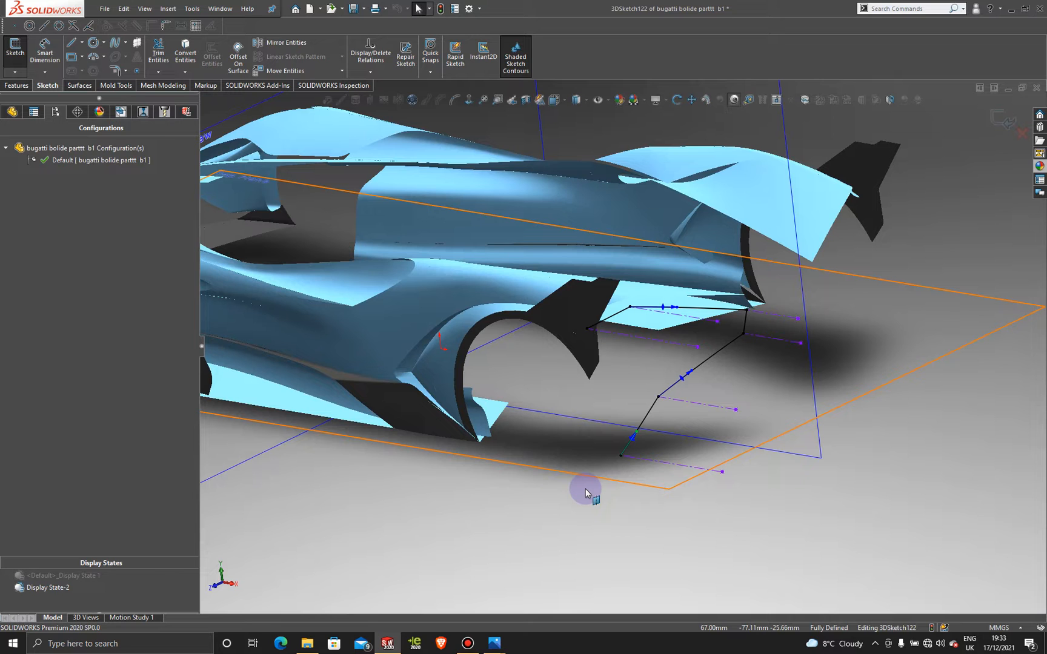
{"action": "mouse_move", "coordinate": [692, 437]}
{"action": "middle_mouse_down"}
{"action": "mouse_move", "coordinate": [680, 362]}
{"action": "mouse_move", "coordinate": [626, 339]}
{"action": "mouse_move", "coordinate": [460, 330]}
{"action": "middle_mouse_up"}
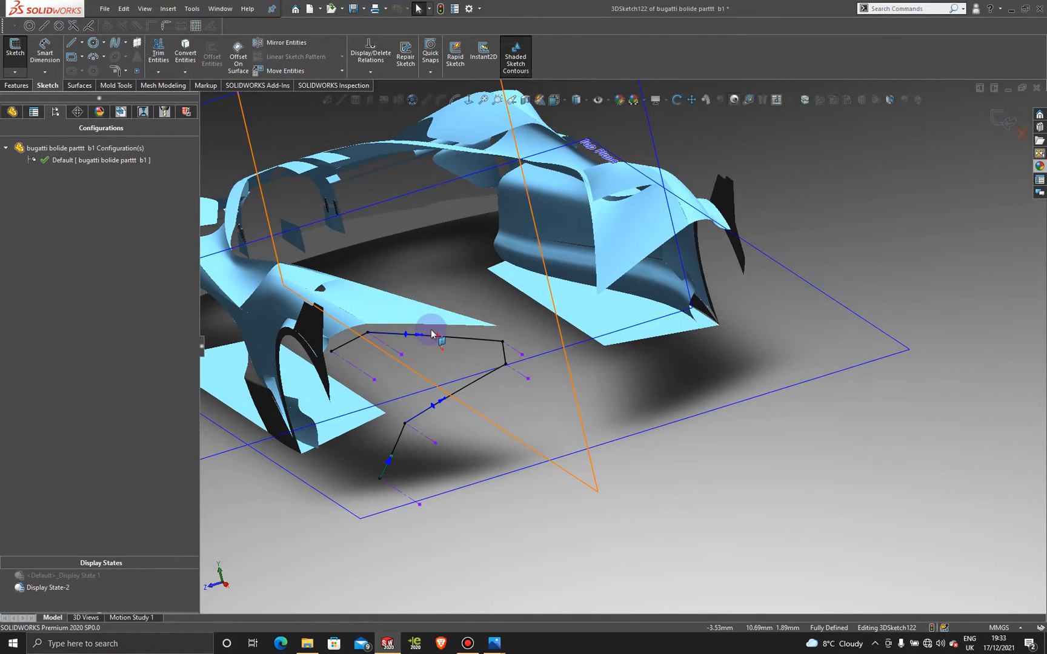
{"action": "scroll", "coordinate": [430, 333], "scroll_direction": "up", "scroll_amount": 3}
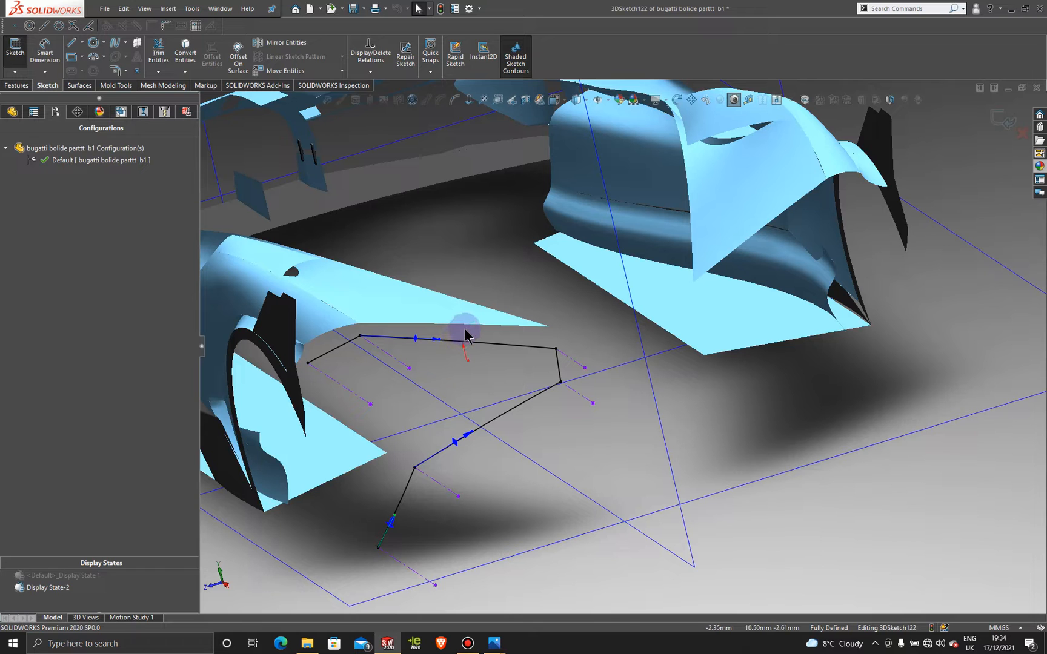
Activate <Default>_Display State 1 and compare the rear spline outline with the rear blueprint in the right view
{"action": "scroll", "coordinate": [554, 351], "scroll_direction": "up", "scroll_amount": 6}
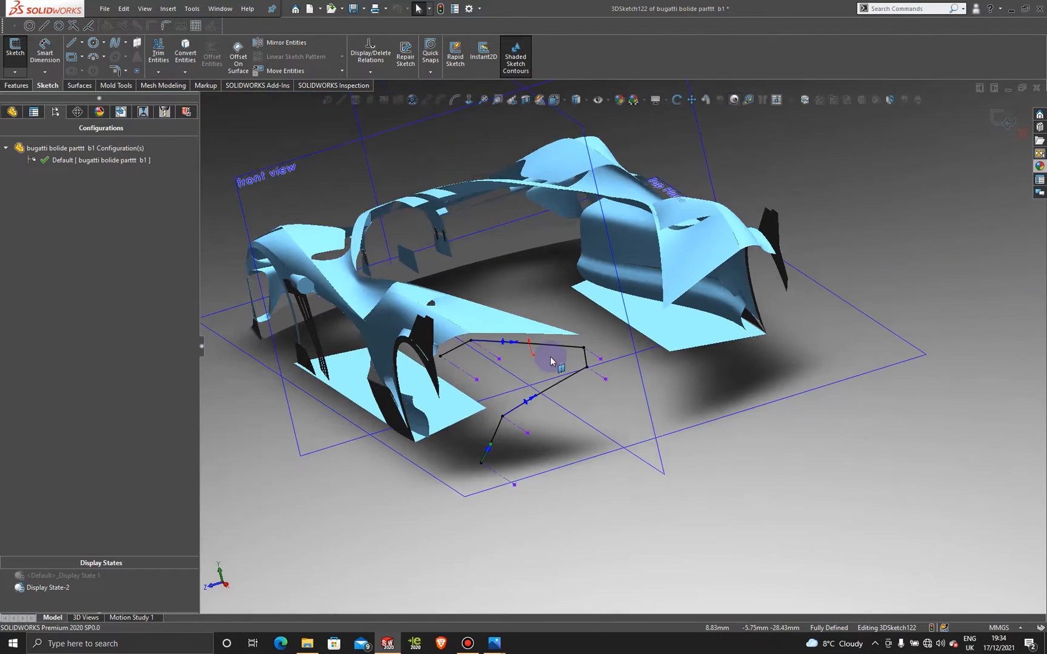
{"action": "double_click", "coordinate": [57, 579]}
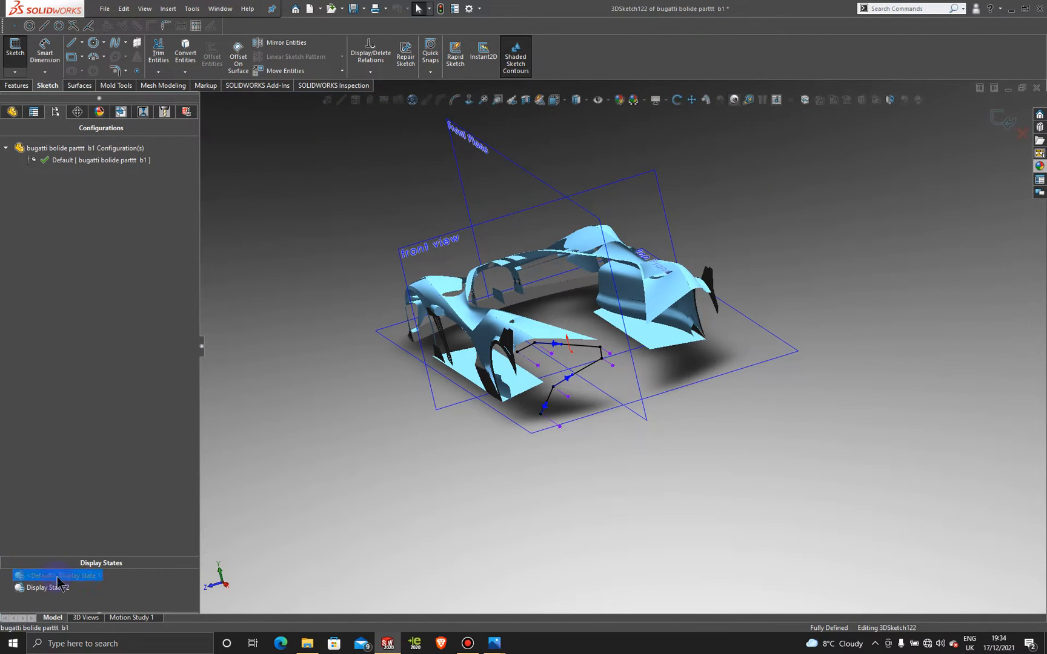
{"action": "key", "text": "space"}
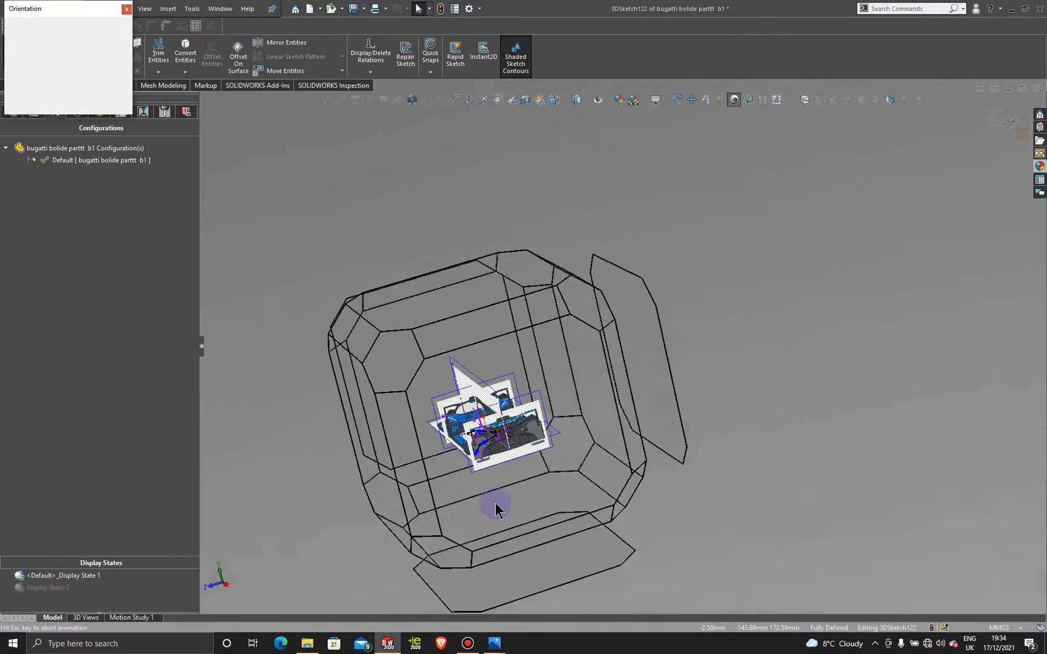
{"action": "scroll", "coordinate": [498, 400], "scroll_direction": "down", "scroll_amount": 8}
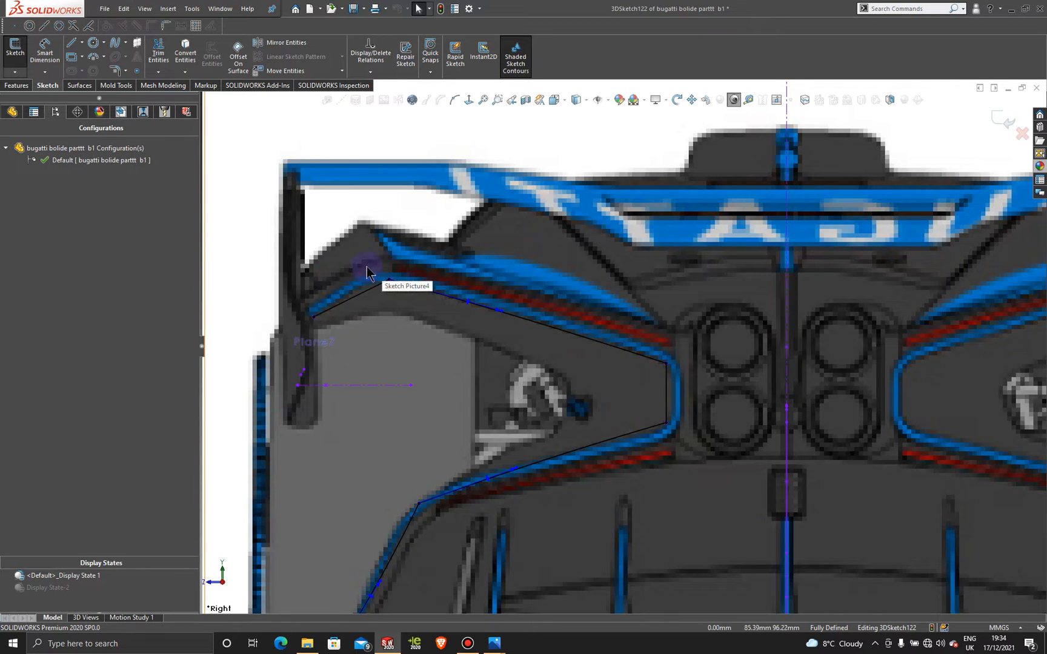
{"action": "scroll", "coordinate": [363, 285], "scroll_direction": "up", "scroll_amount": 2}
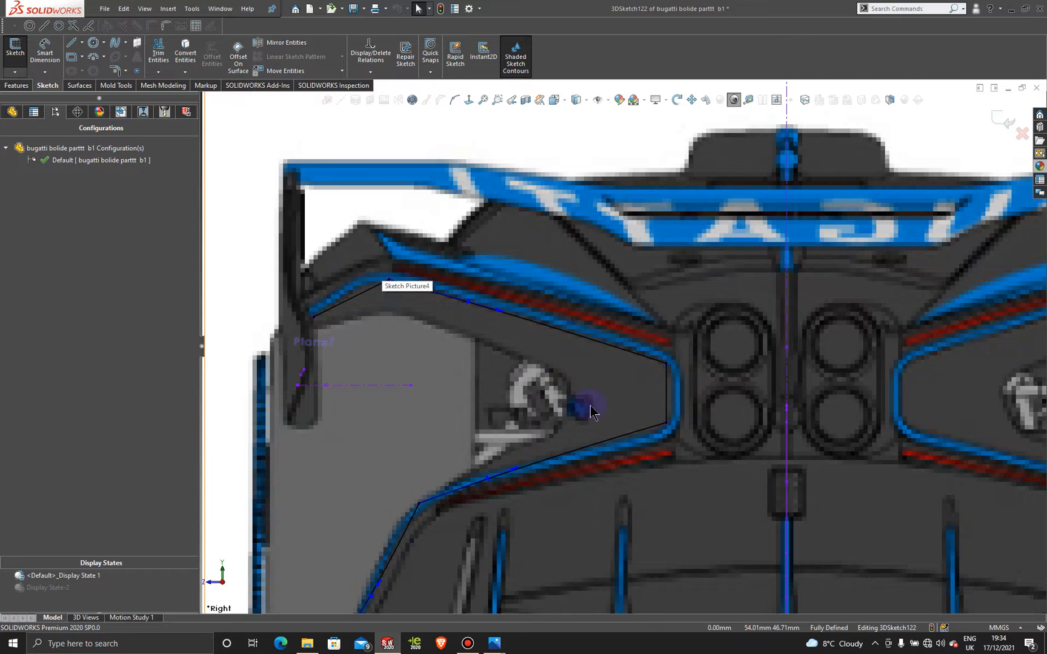
{"action": "scroll", "coordinate": [615, 398], "scroll_direction": "up", "scroll_amount": 2}
{"action": "scroll", "coordinate": [614, 398], "scroll_direction": "up", "scroll_amount": 1}
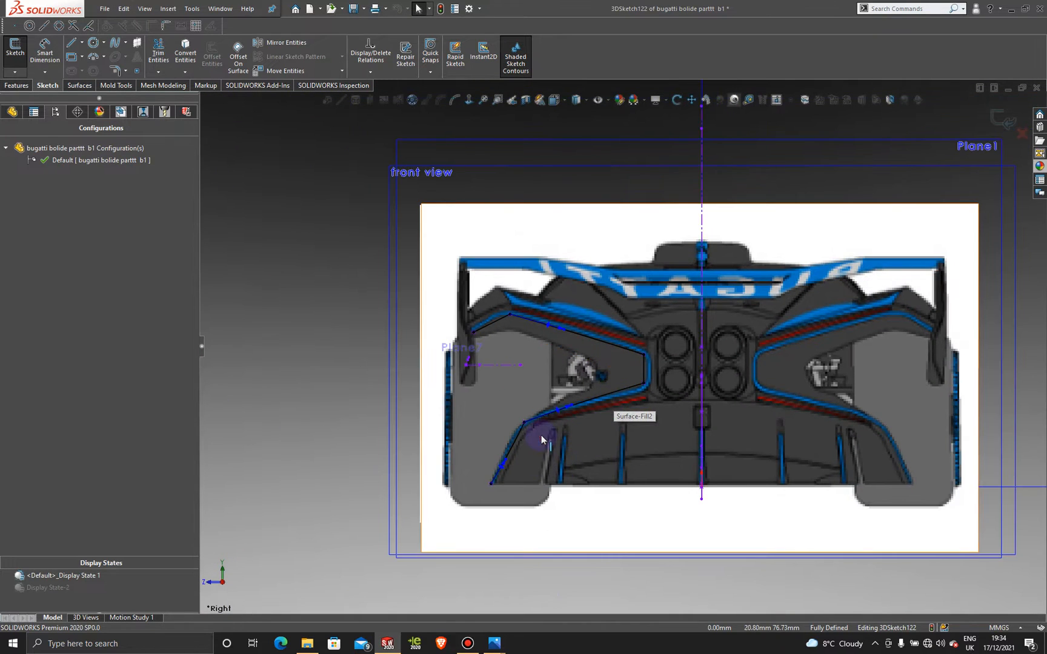
{"action": "scroll", "coordinate": [544, 435], "scroll_direction": "down", "scroll_amount": 1}
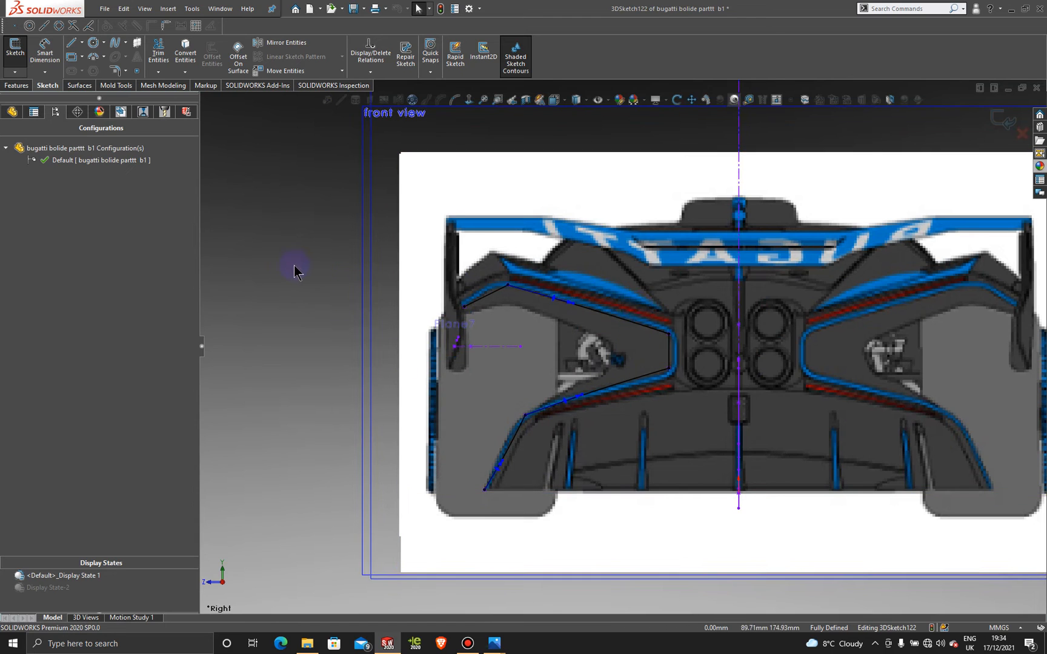
{"action": "scroll", "coordinate": [543, 412], "scroll_direction": "up", "scroll_amount": 3}
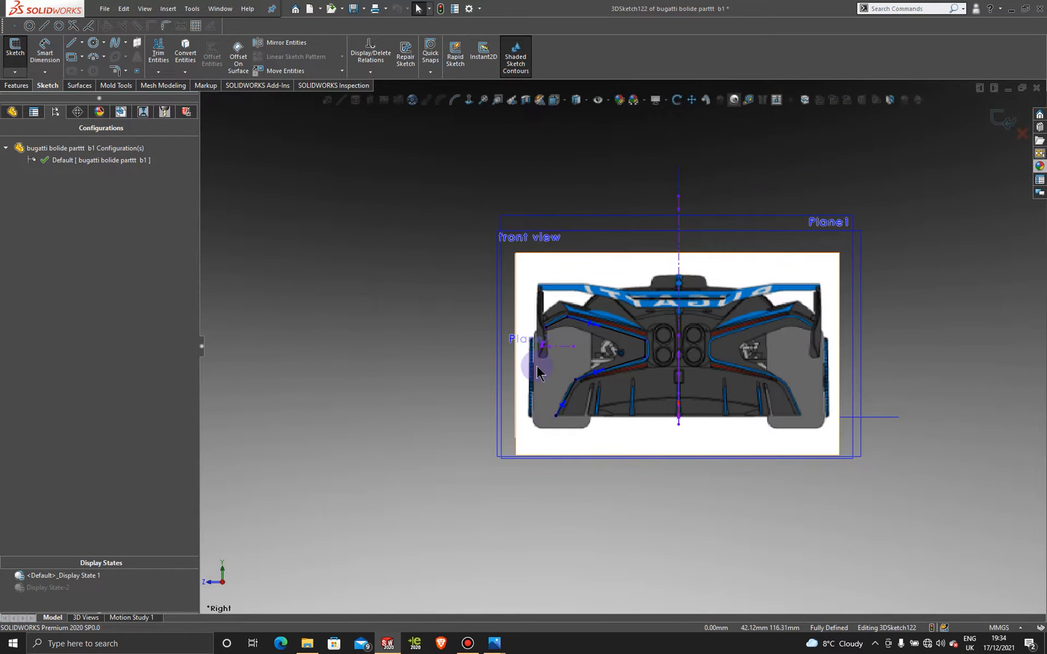
Close the 3D sketch, start a new sketch on the Front Plane and view it face-on
{"action": "mouse_move", "coordinate": [536, 366]}
{"action": "middle_mouse_down"}
{"action": "mouse_move", "coordinate": [583, 377]}
{"action": "mouse_move", "coordinate": [626, 455]}
{"action": "mouse_move", "coordinate": [593, 408]}
{"action": "mouse_move", "coordinate": [585, 365]}
{"action": "mouse_move", "coordinate": [648, 381]}
{"action": "mouse_move", "coordinate": [643, 407]}
{"action": "middle_mouse_up"}
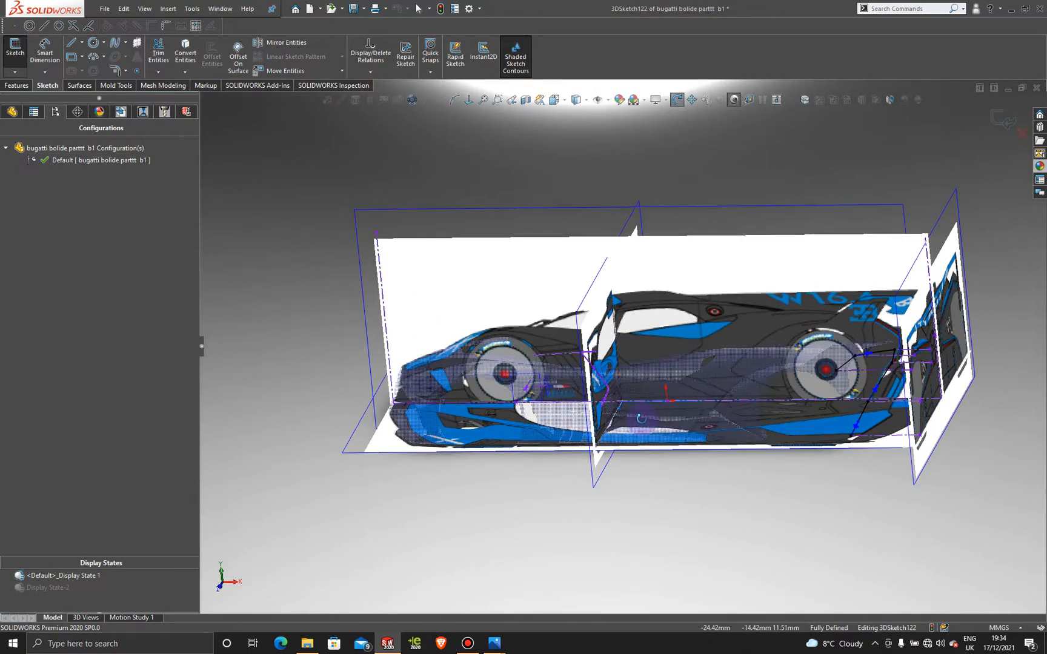
{"action": "left_click", "coordinate": [1001, 119]}
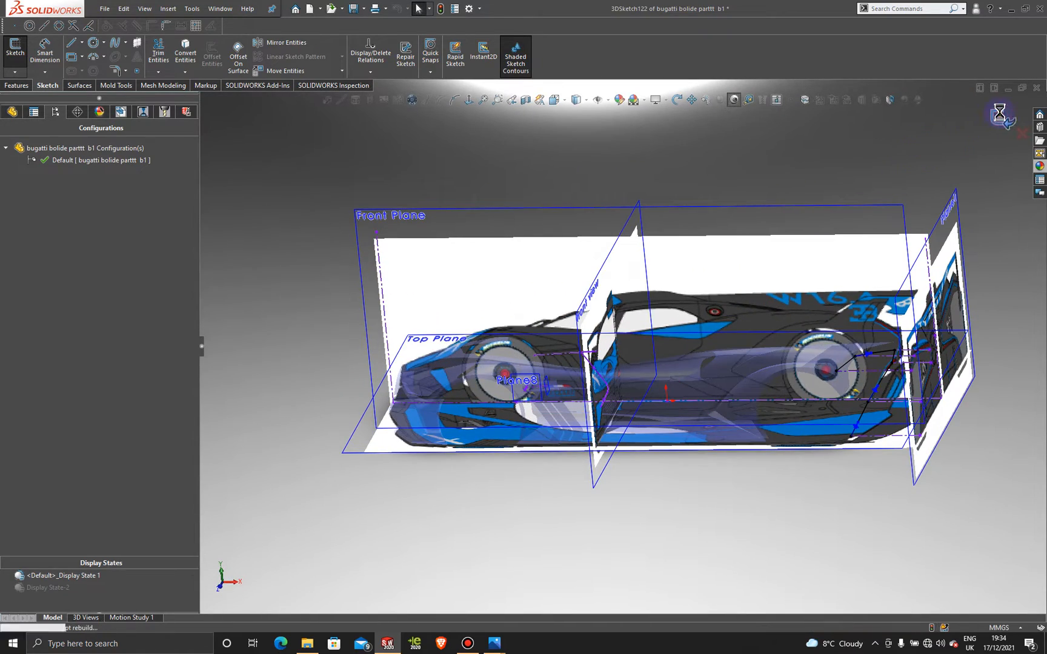
{"action": "left_click", "coordinate": [760, 209]}
{"action": "left_click", "coordinate": [805, 177]}
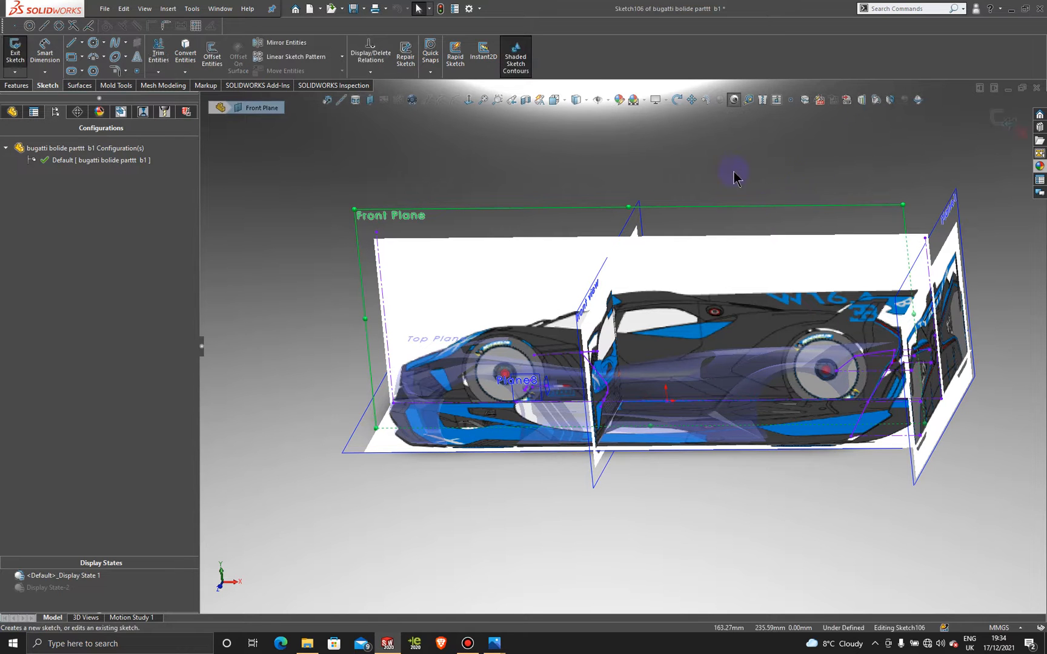
{"action": "left_click", "coordinate": [470, 100]}
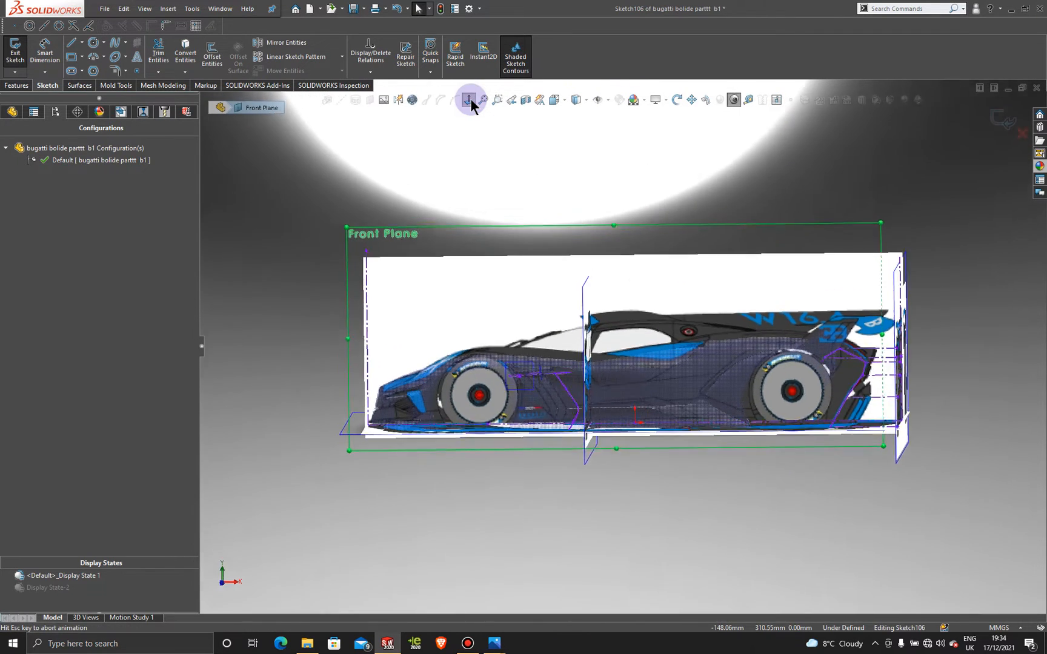
{"action": "scroll", "coordinate": [830, 396], "scroll_direction": "up", "scroll_amount": 2}
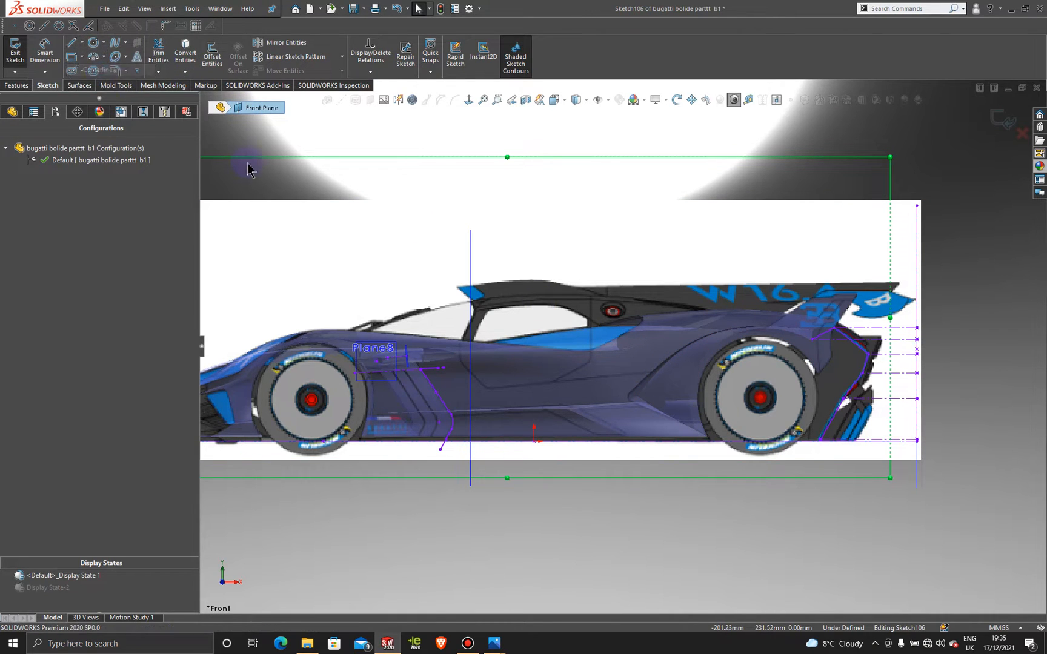
Draw a horizontal construction line about 265 mm long above the car in the side view and close the sketch
{"action": "left_click", "coordinate": [286, 248]}
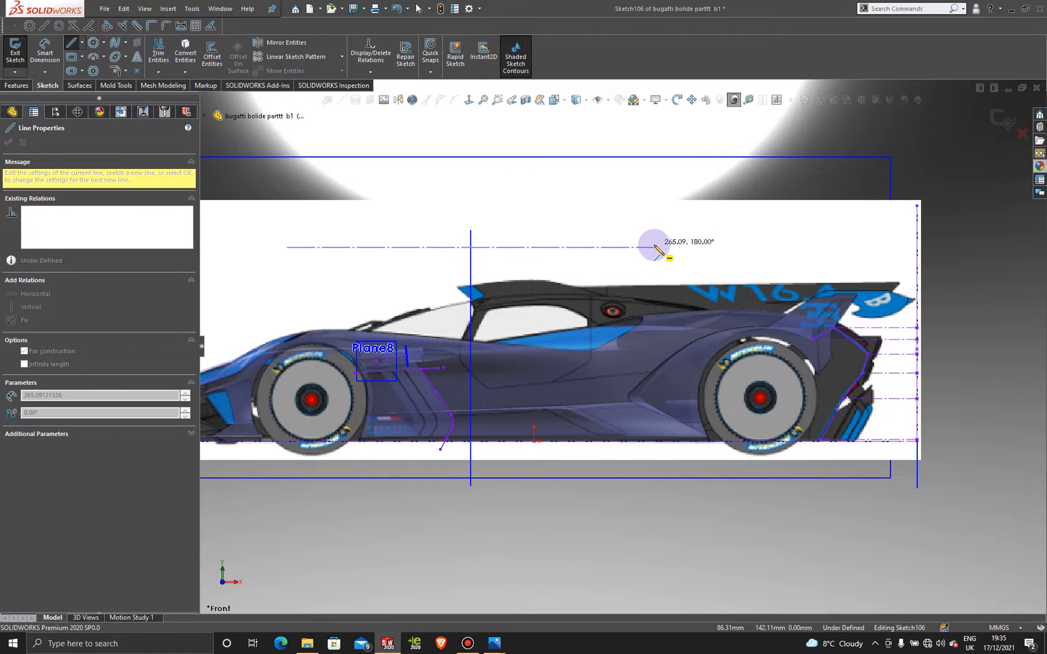
{"action": "left_click", "coordinate": [655, 247]}
{"action": "key", "text": "Escape"}
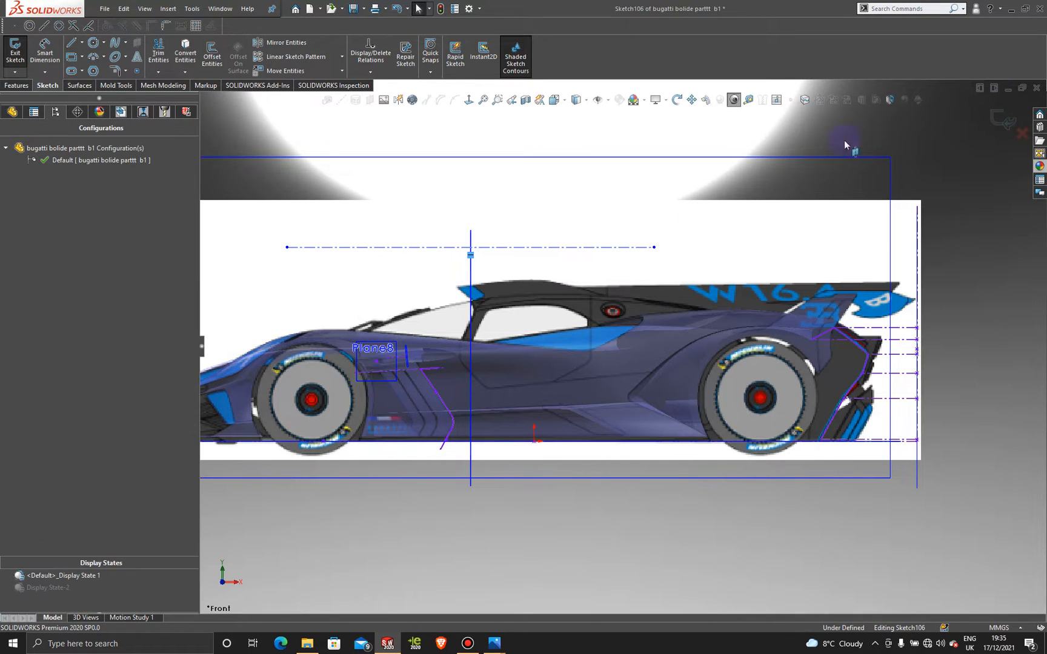
{"action": "left_click", "coordinate": [1001, 119]}
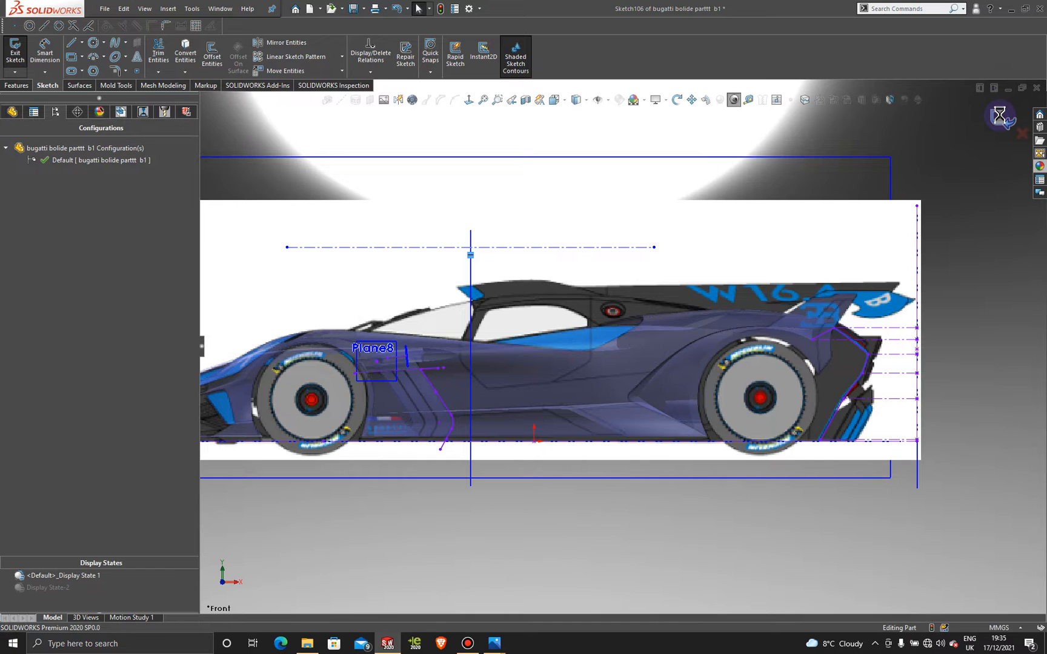
{"action": "left_click", "coordinate": [945, 200]}
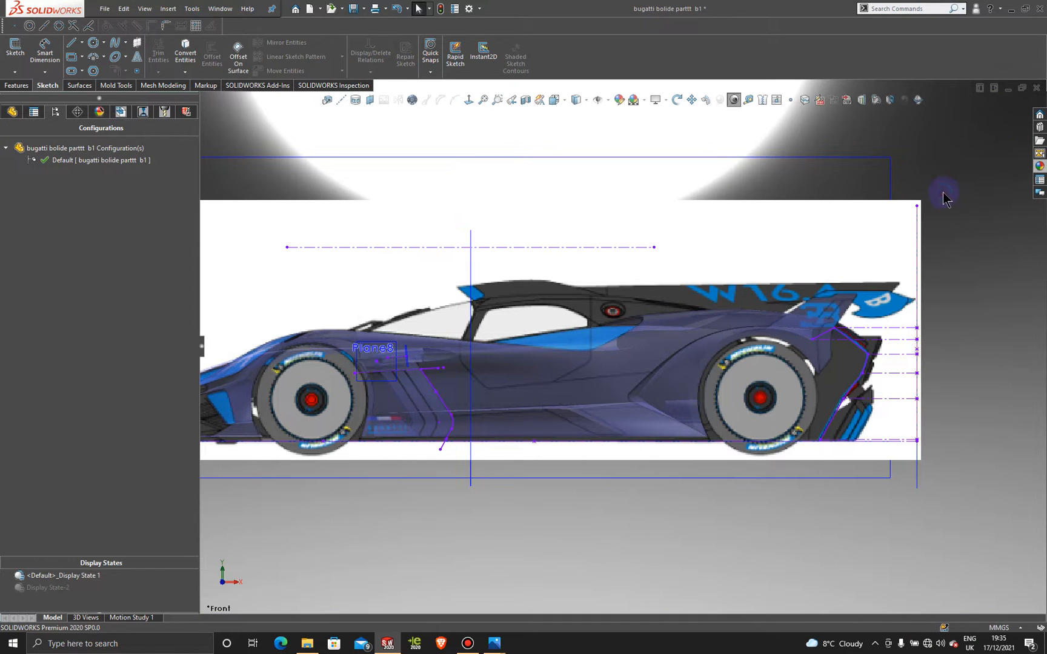
Create a reference plane perpendicular to the new construction line through its endpoint nearer the car's rear
{"action": "left_click", "coordinate": [369, 100]}
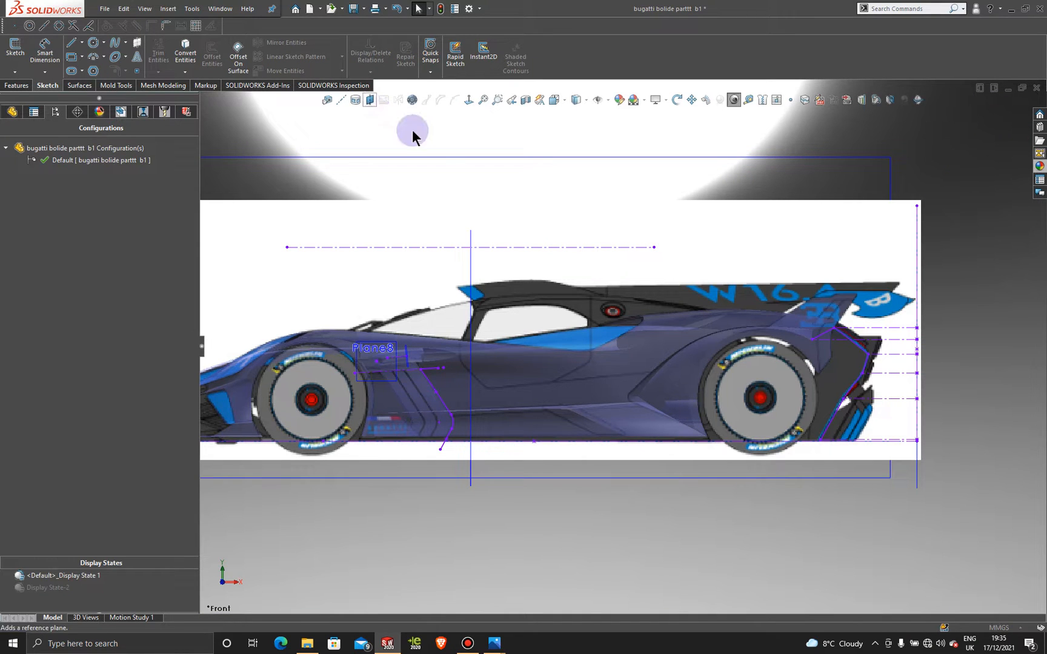
{"action": "left_click", "coordinate": [549, 247]}
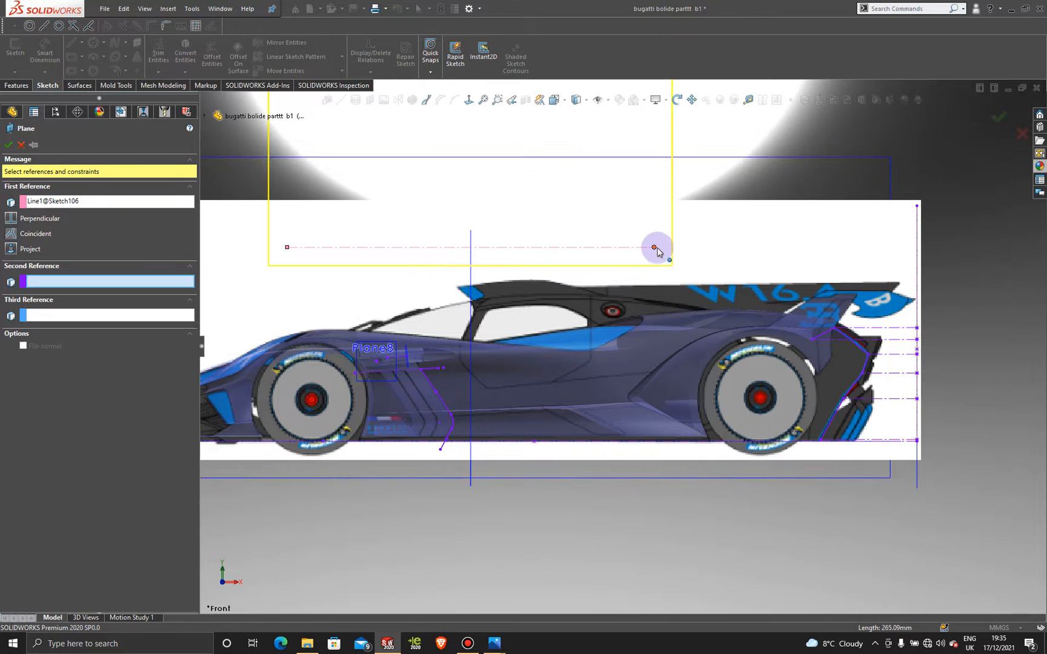
{"action": "left_click", "coordinate": [655, 247]}
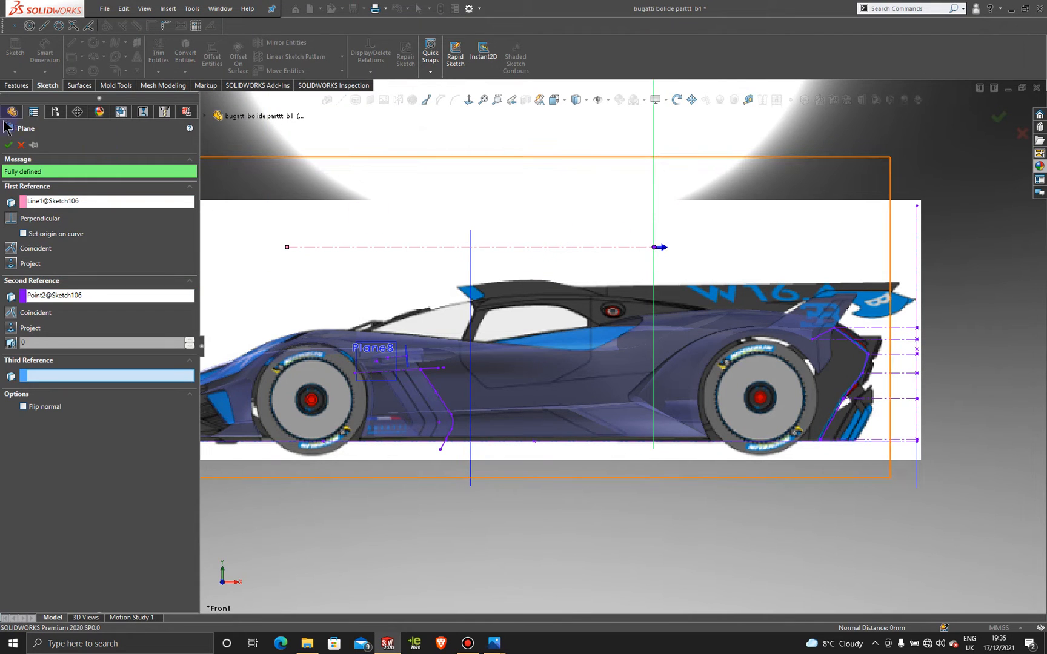
{"action": "left_click", "coordinate": [8, 145]}
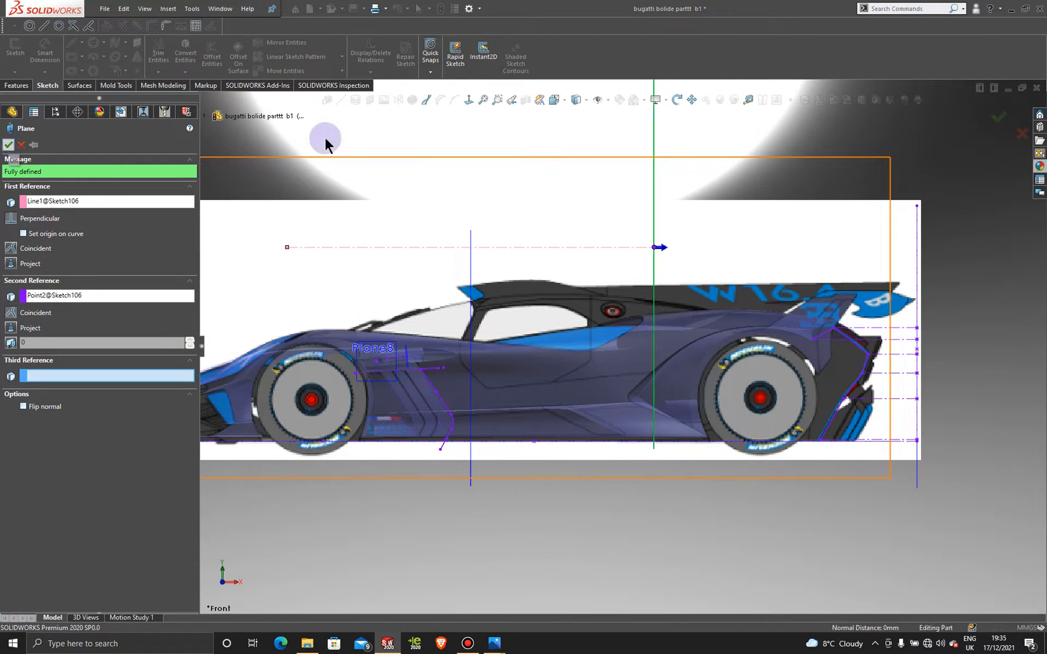
{"action": "left_click", "coordinate": [948, 178]}
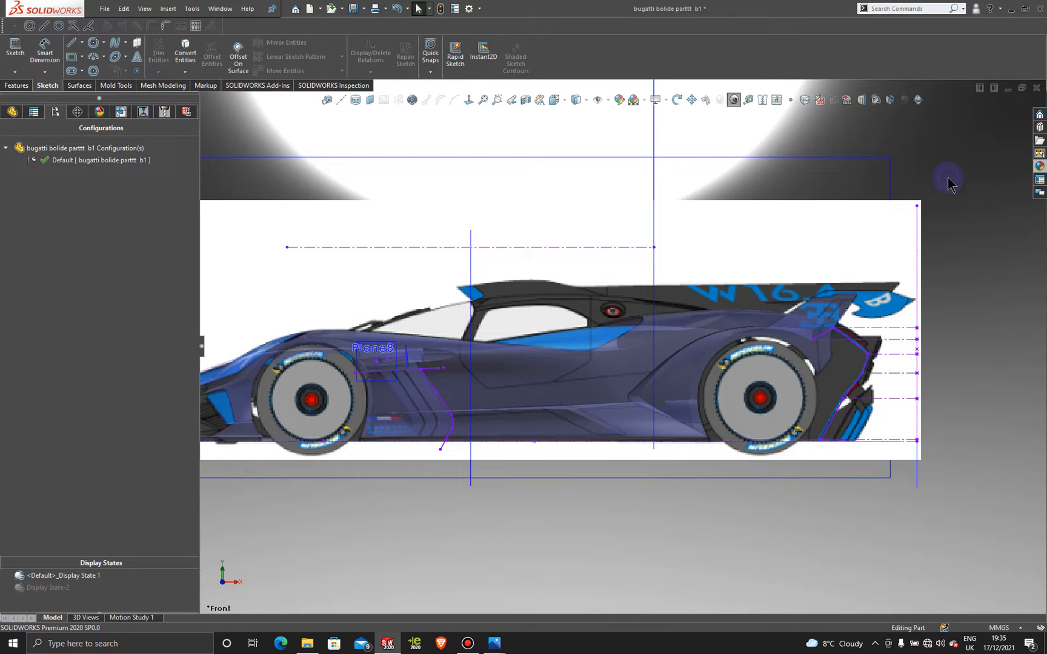
Start a sketch on the new plane perpendicular to the construction line and view it face-on
{"action": "middle_click_drag", "start_coordinate": [959, 214], "coordinate": [905, 255]}
{"action": "scroll", "coordinate": [848, 261], "scroll_direction": "up", "scroll_amount": 4}
{"action": "middle_click_drag", "start_coordinate": [811, 269], "coordinate": [793, 234]}
{"action": "left_click", "coordinate": [675, 202]}
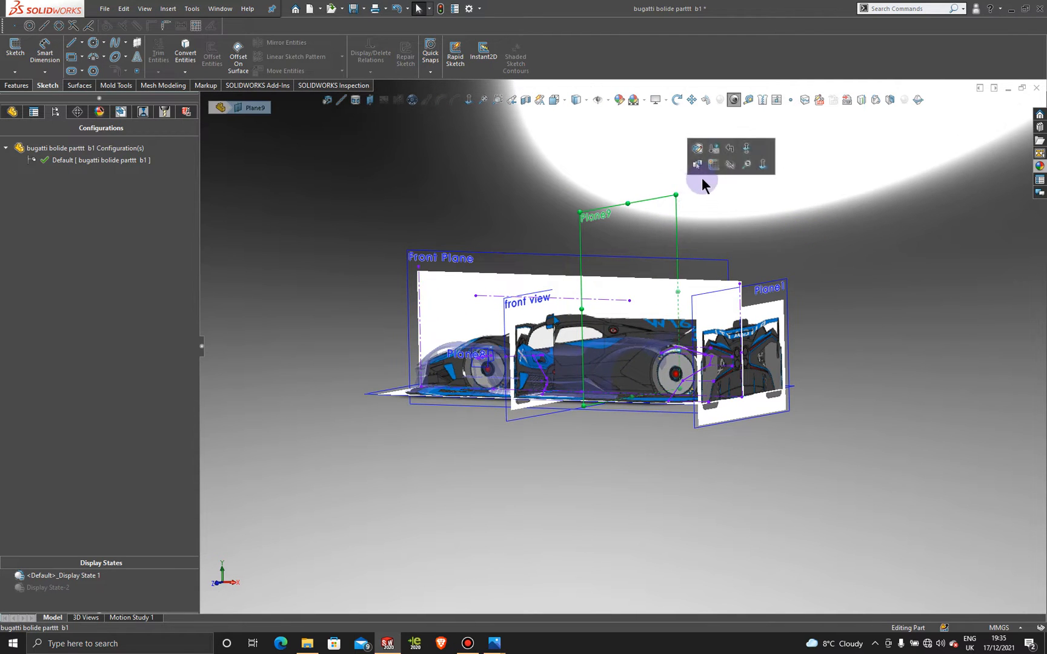
{"action": "left_click", "coordinate": [715, 165]}
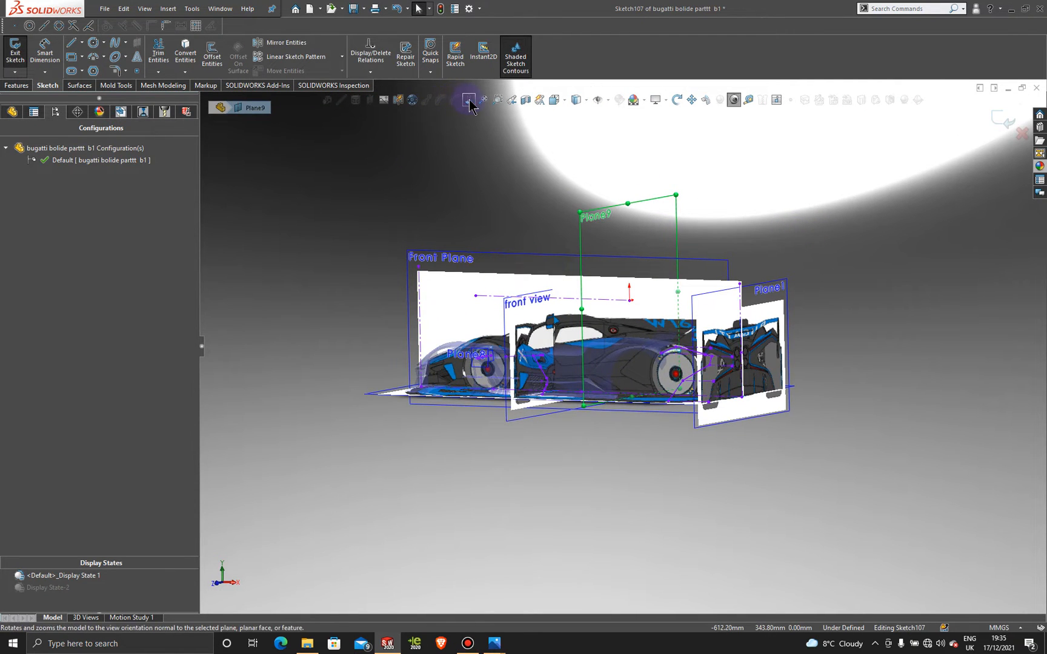
{"action": "left_click", "coordinate": [468, 100]}
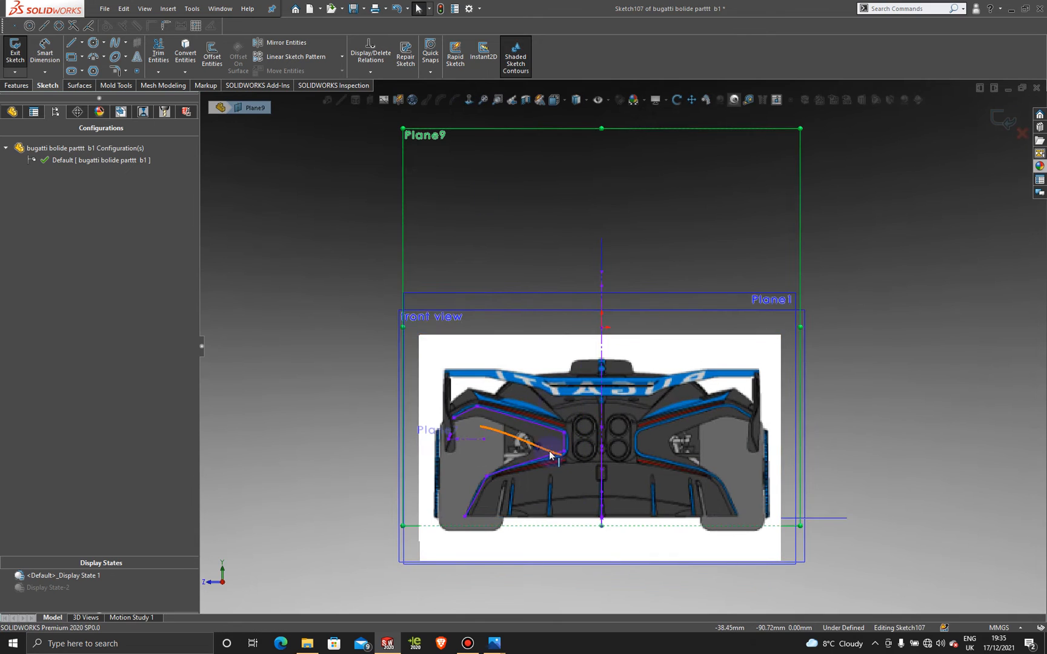
Draw a two-point spline from the body's lower edge to the outline's lower corner, and another from that corner up to the suspension area
{"action": "scroll", "coordinate": [550, 455], "scroll_direction": "down", "scroll_amount": 5}
{"action": "key", "text": "f"}
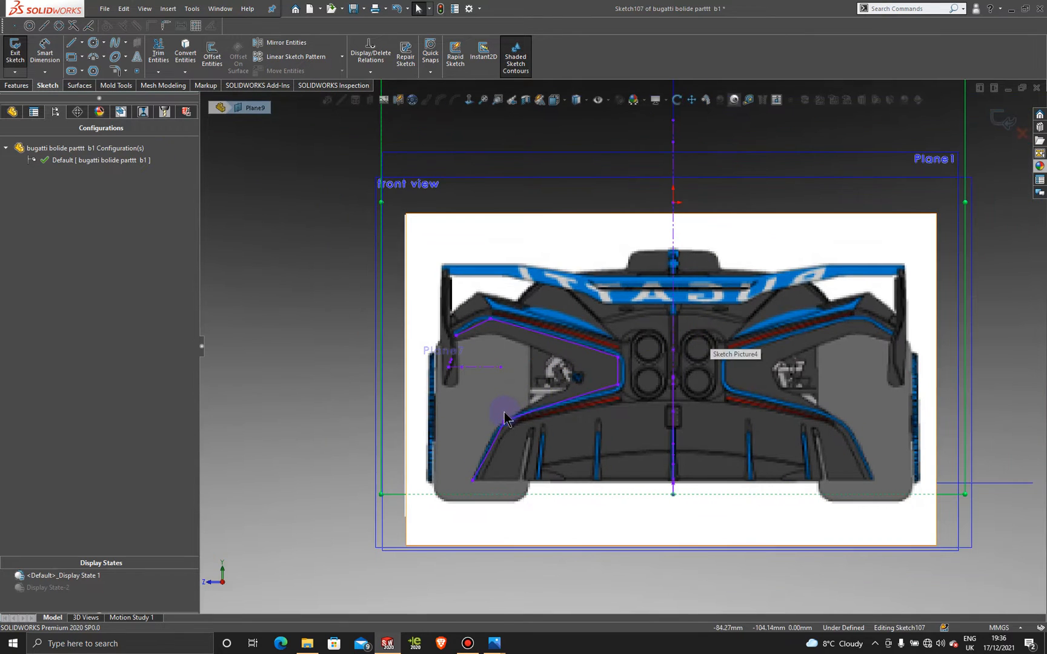
{"action": "scroll", "coordinate": [589, 469], "scroll_direction": "down", "scroll_amount": 2}
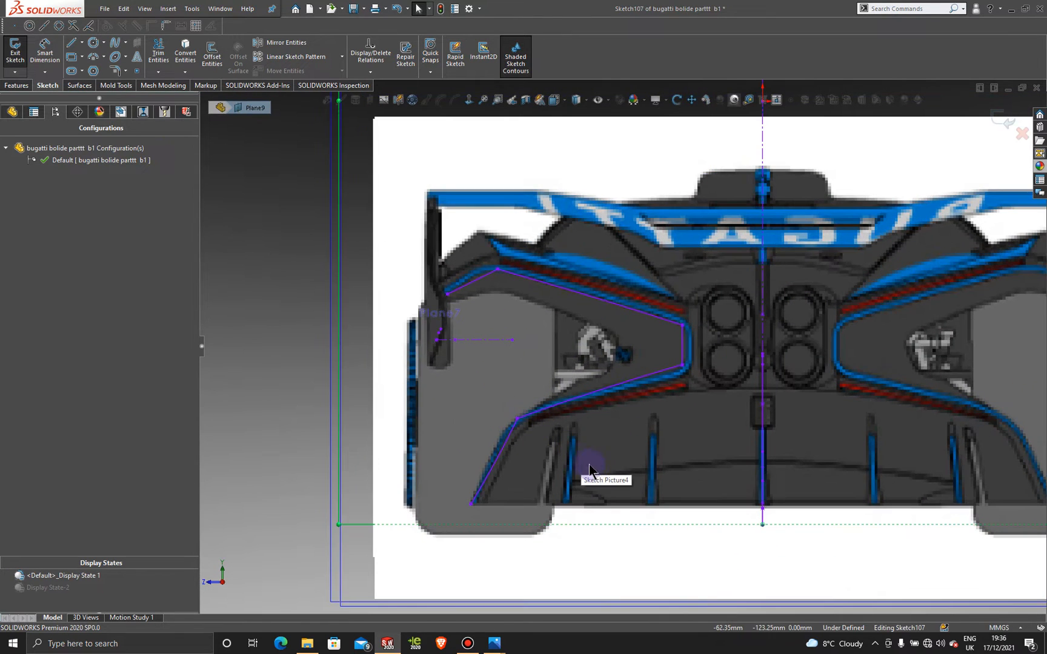
{"action": "left_click", "coordinate": [114, 42]}
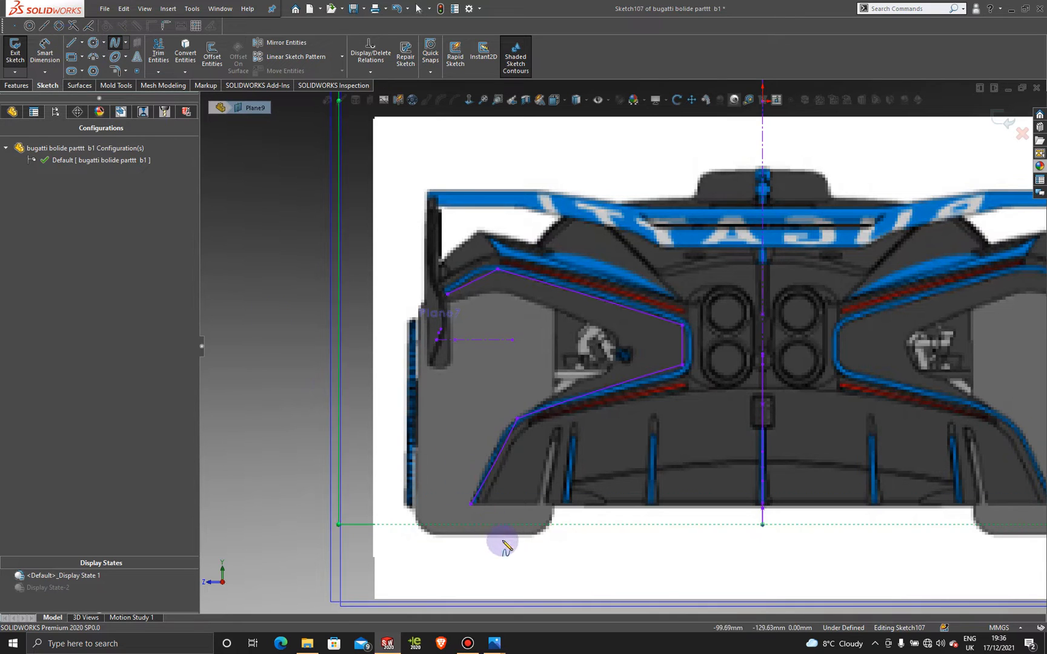
{"action": "left_click", "coordinate": [484, 504]}
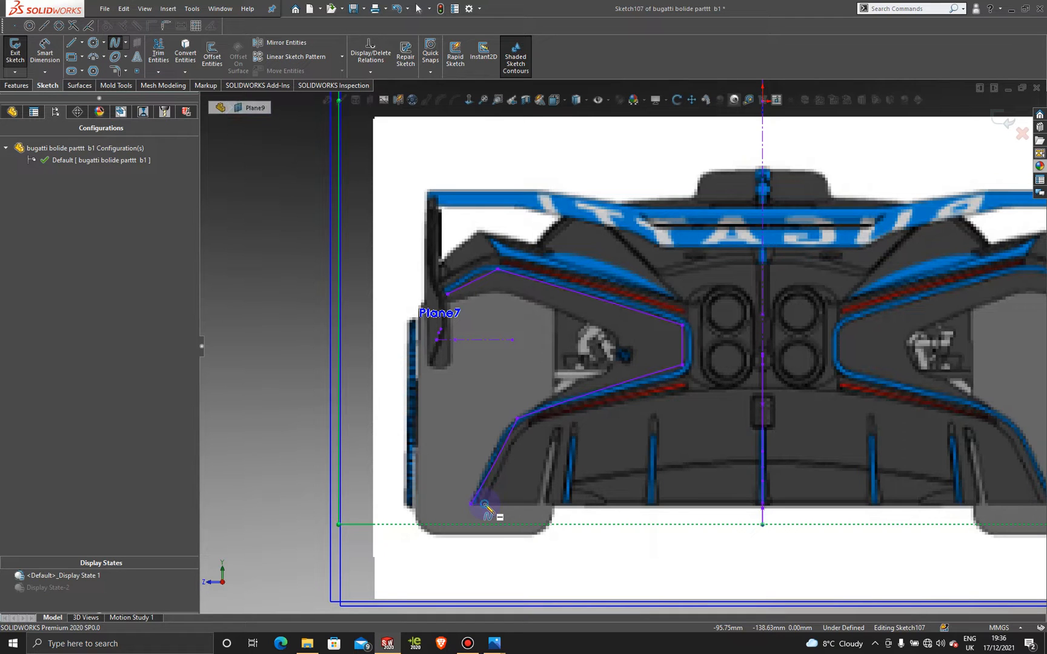
{"action": "double_click", "coordinate": [523, 416]}
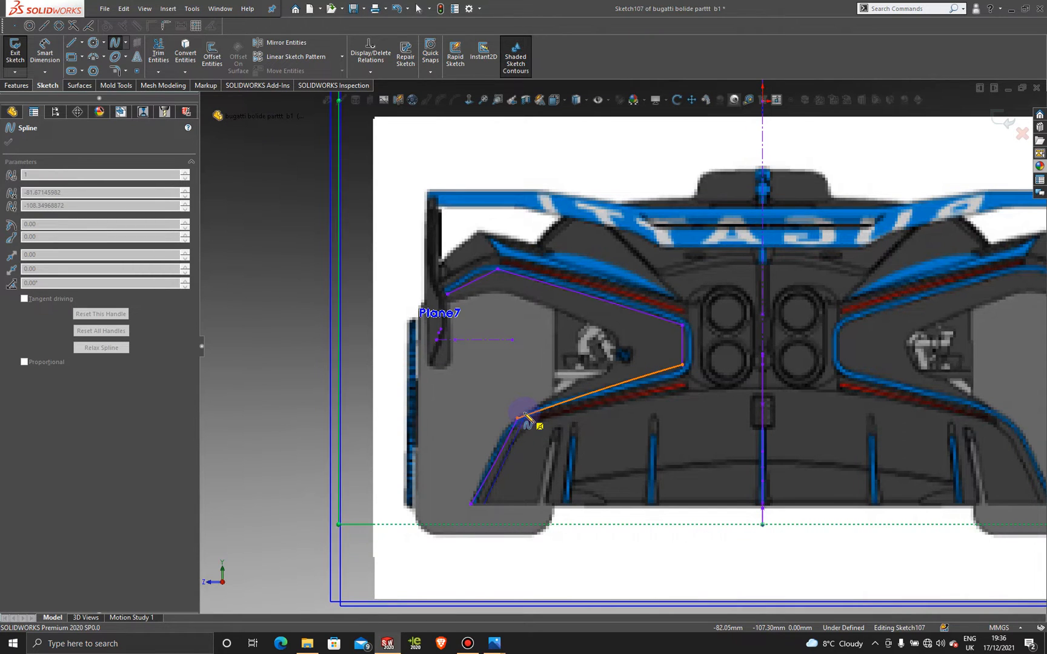
{"action": "scroll", "coordinate": [529, 418], "scroll_direction": "down", "scroll_amount": 2}
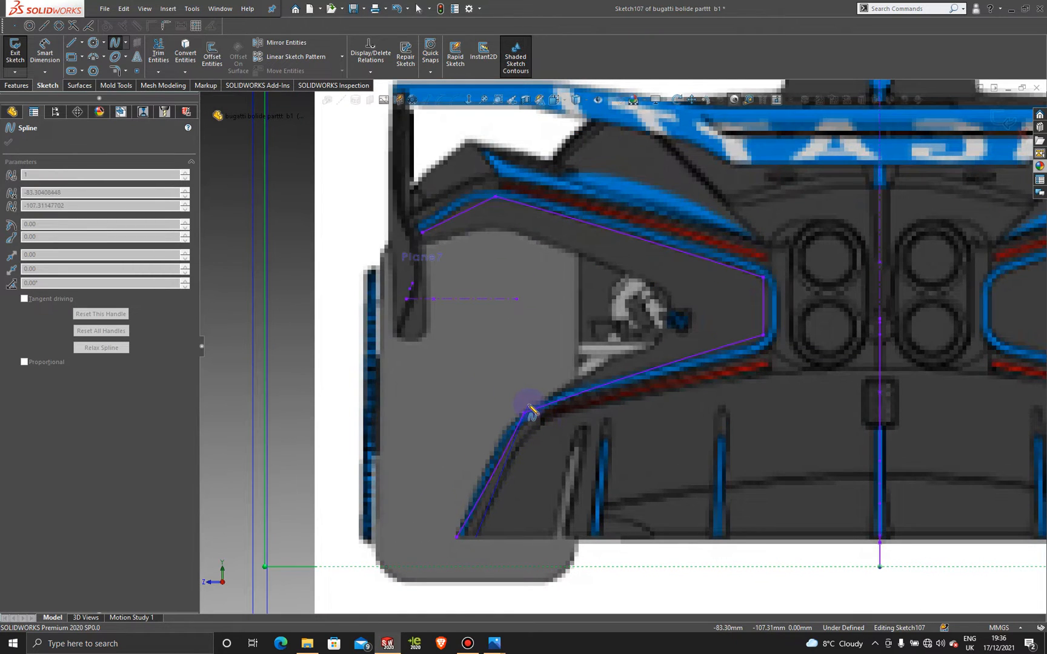
{"action": "left_click", "coordinate": [533, 411]}
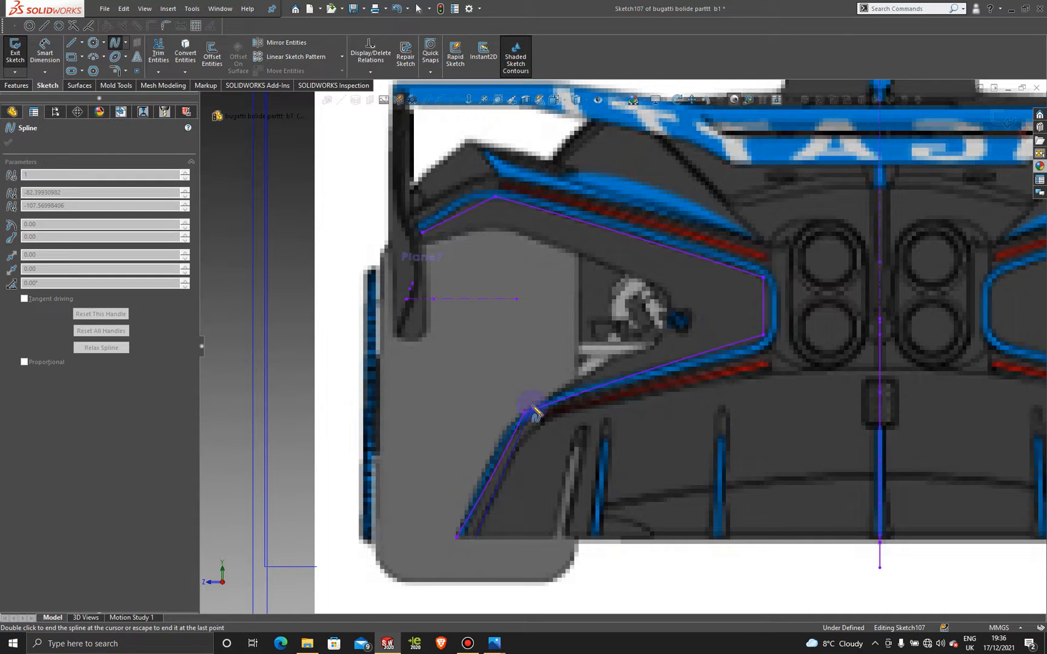
{"action": "double_click", "coordinate": [533, 410]}
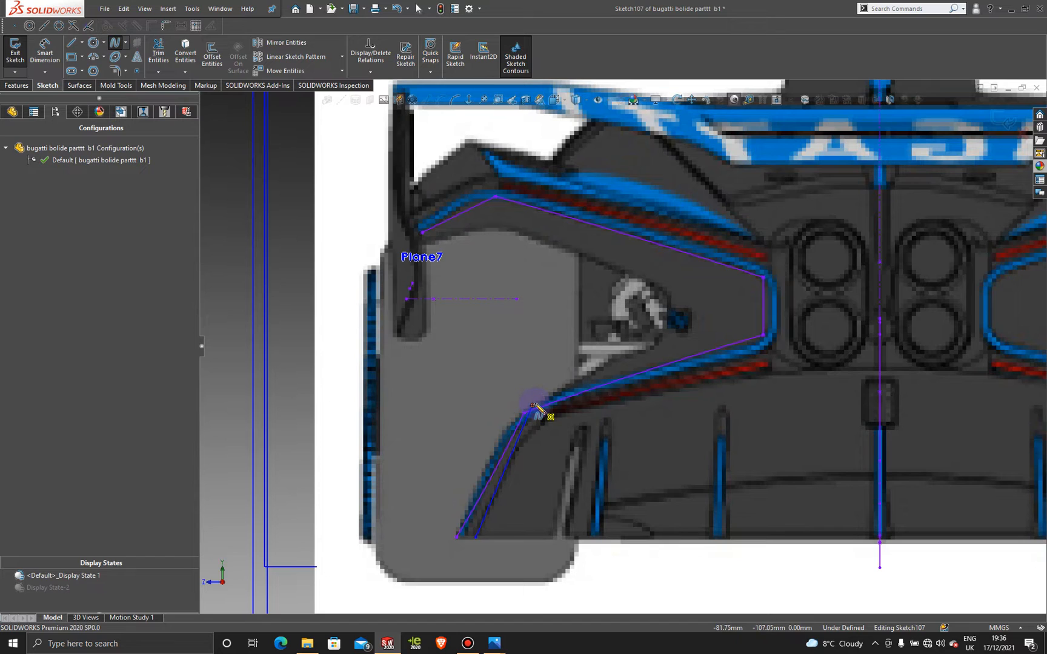
{"action": "left_click", "coordinate": [558, 404]}
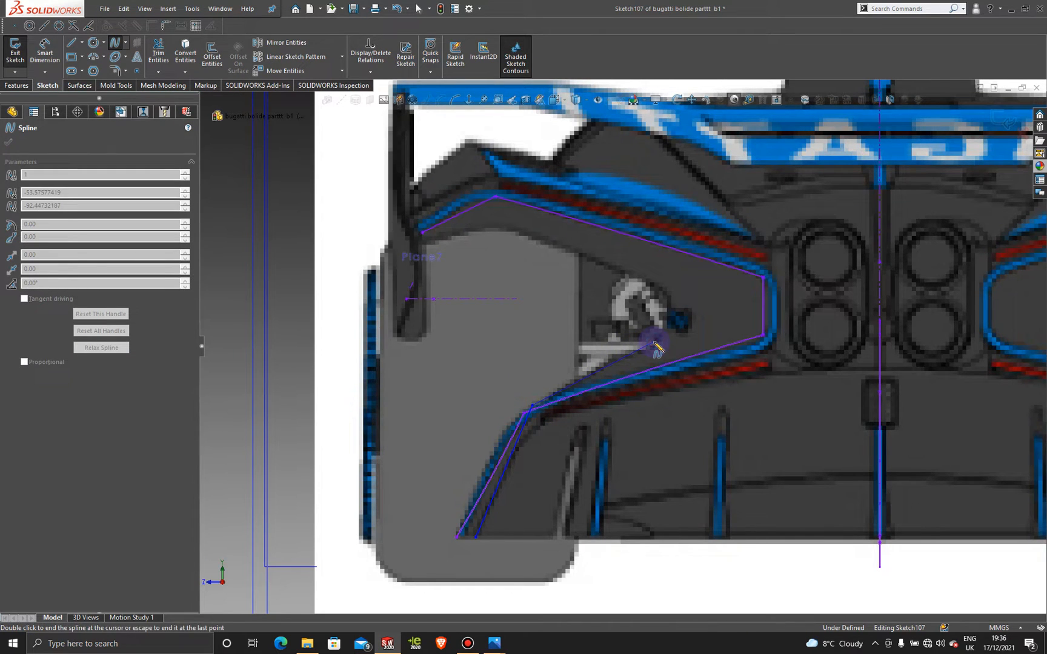
{"action": "double_click", "coordinate": [653, 343]}
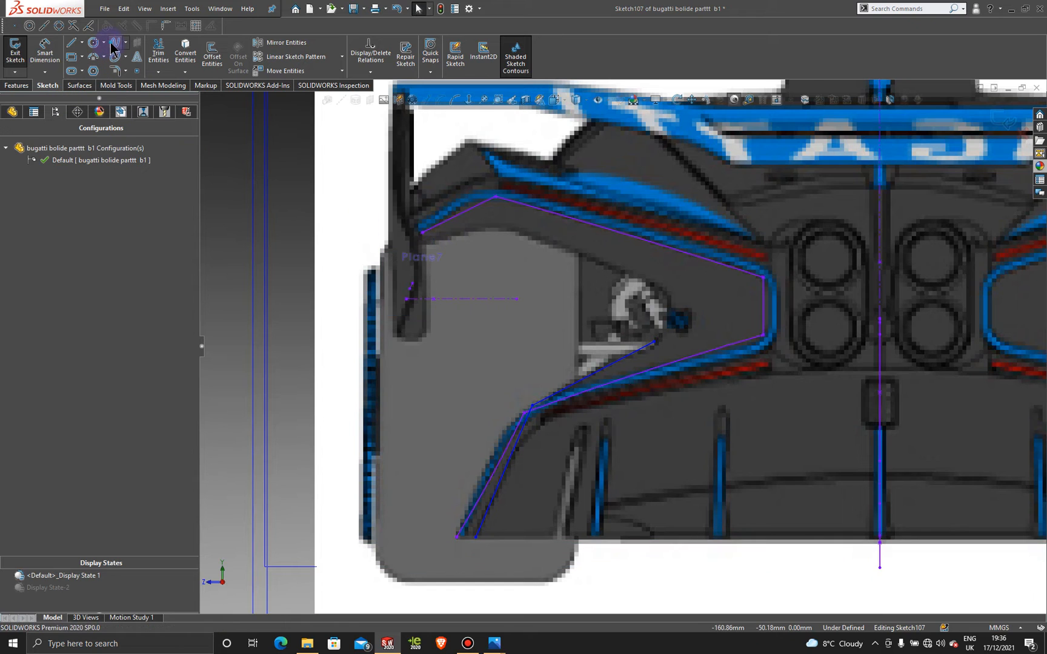
Continue the profile with a short spline up beside the suspension and another from there to the wheel opening's upper corner
{"action": "left_click", "coordinate": [112, 48]}
{"action": "left_click", "coordinate": [653, 343]}
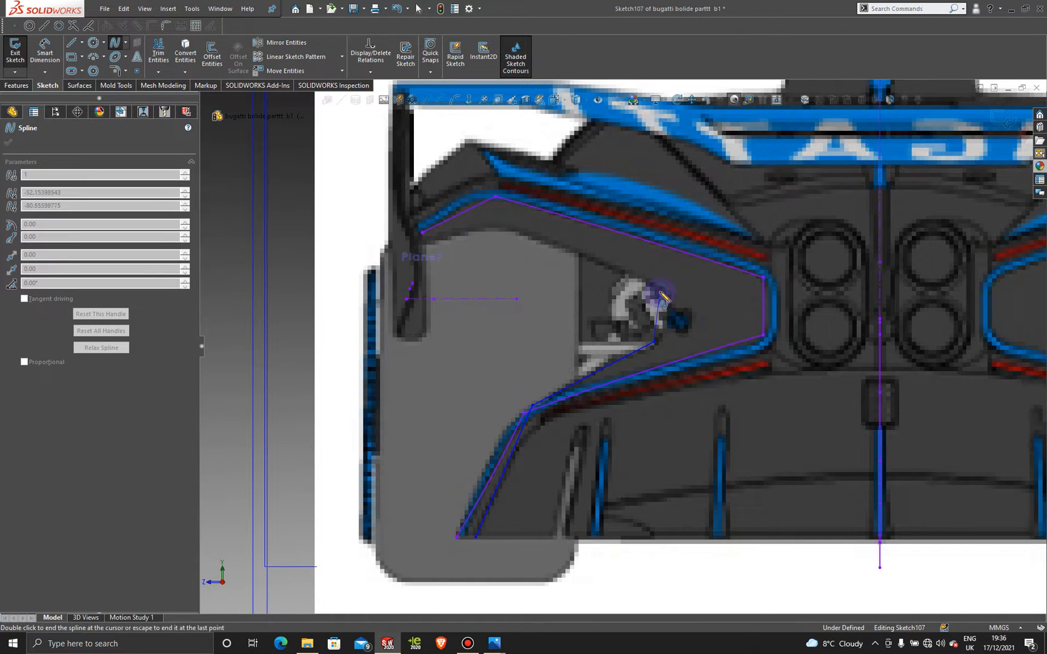
{"action": "double_click", "coordinate": [660, 291]}
{"action": "left_click", "coordinate": [115, 42]}
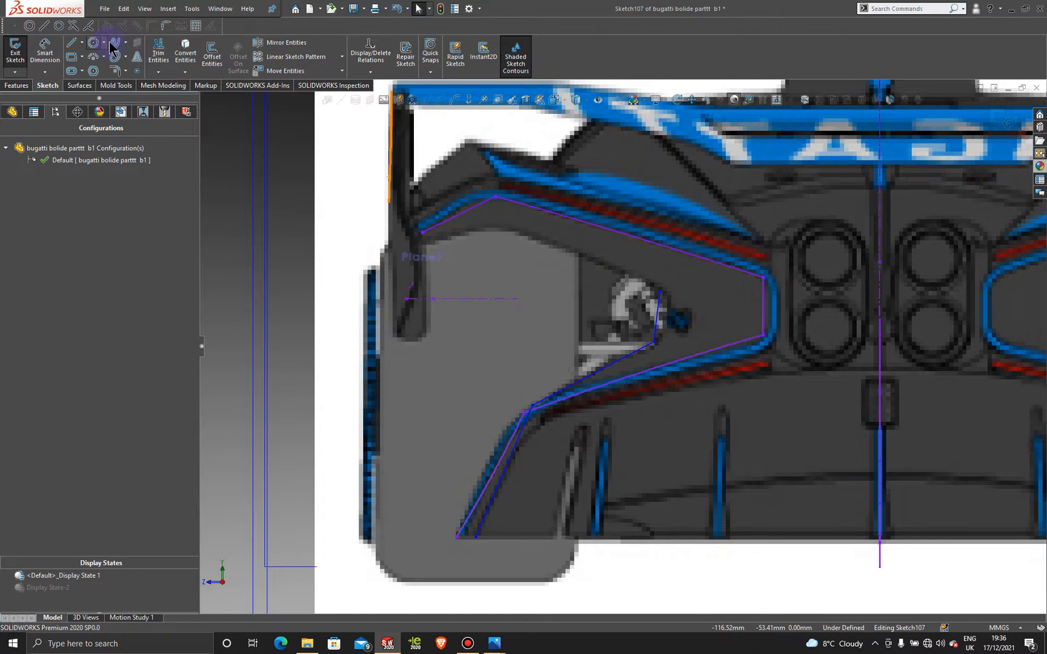
{"action": "left_click", "coordinate": [660, 293]}
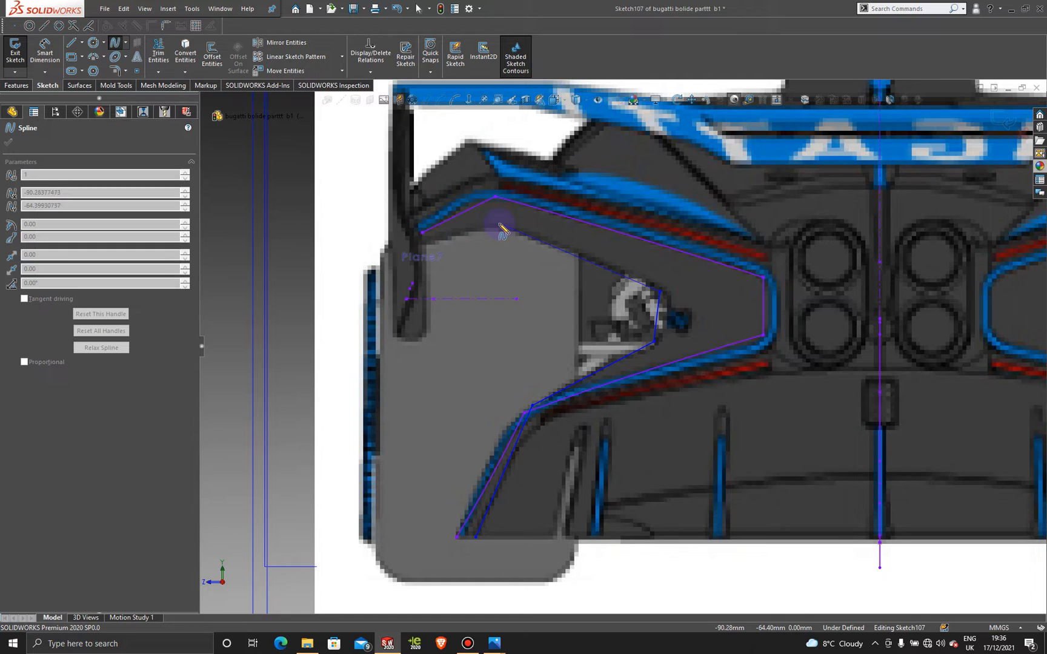
{"action": "key", "text": "Escape"}
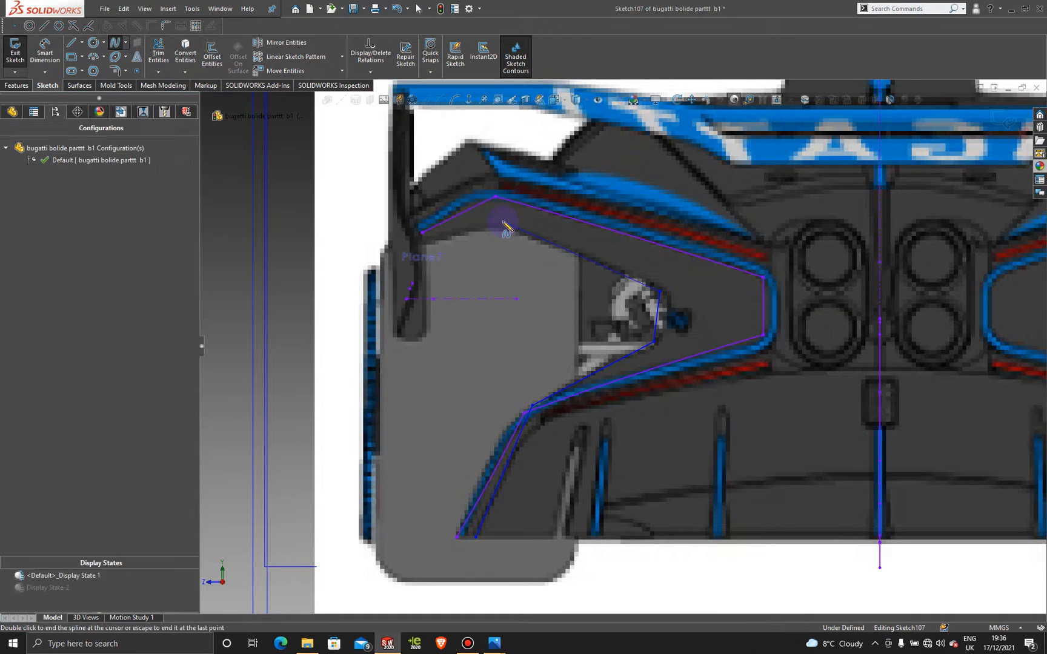
Draw a final two-point spline from the upper corner to just below the rear outline's outer end
{"action": "left_click", "coordinate": [116, 44]}
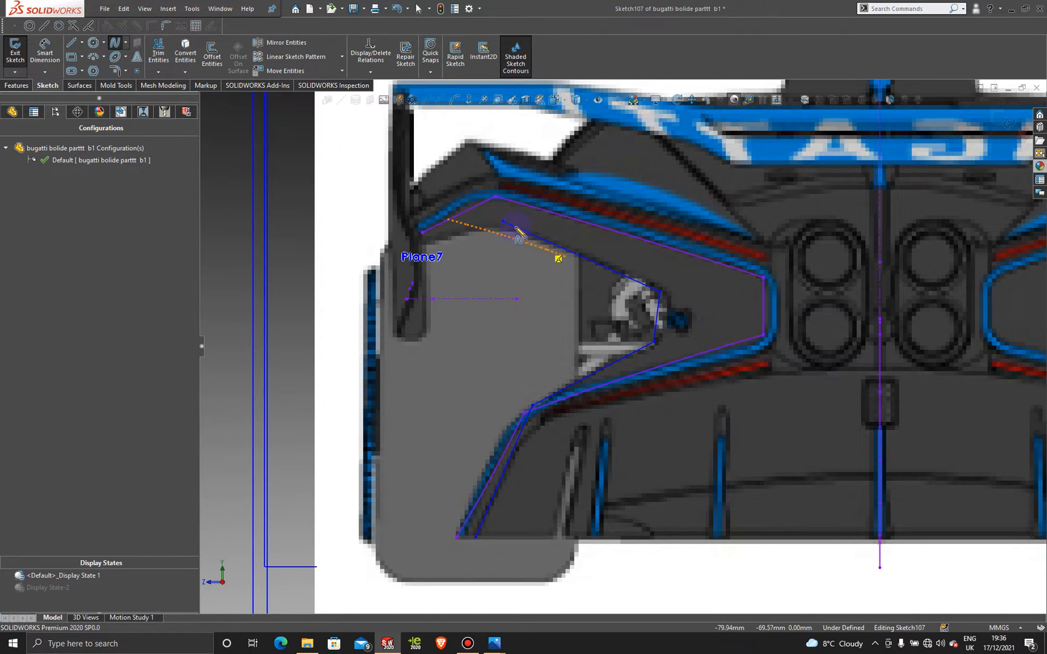
{"action": "left_click", "coordinate": [432, 248]}
{"action": "left_click", "coordinate": [426, 245]}
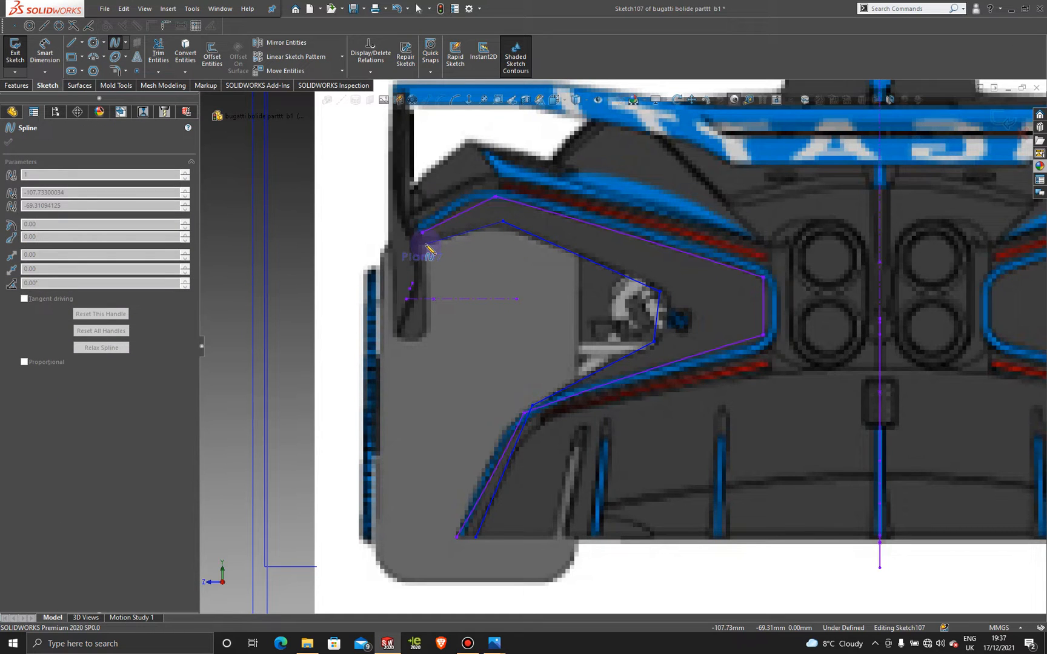
{"action": "scroll", "coordinate": [428, 249], "scroll_direction": "up", "scroll_amount": 4}
{"action": "key", "text": "Escape"}
Activate Display State-2 to show the body surfaces and close the profile sketch
{"action": "scroll", "coordinate": [569, 349], "scroll_direction": "up", "scroll_amount": 3}
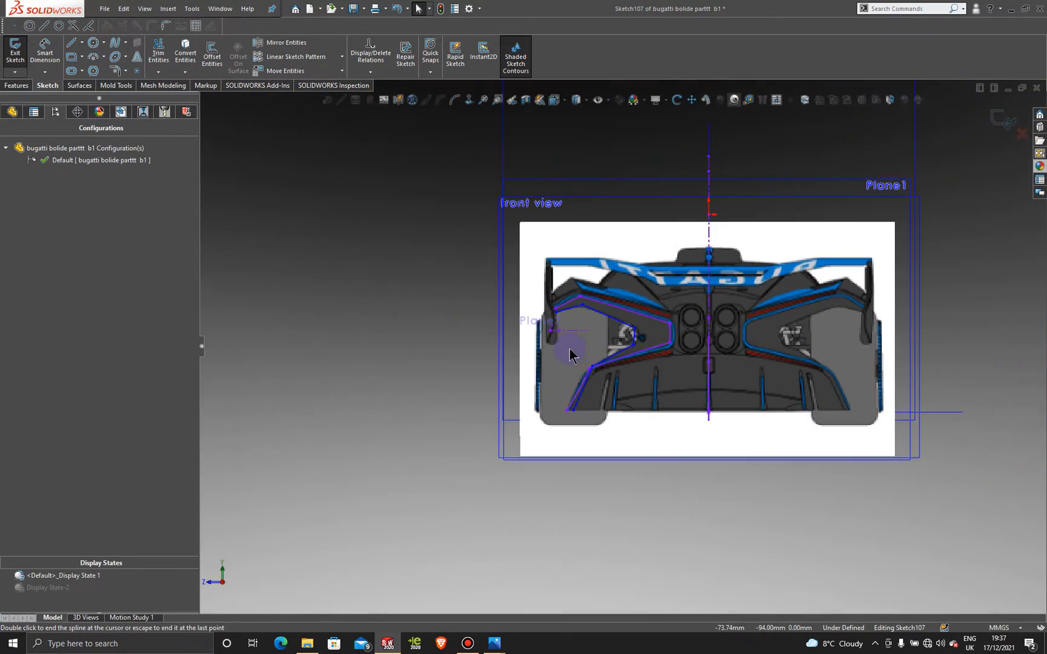
{"action": "middle_click_drag", "start_coordinate": [570, 349], "coordinate": [1036, 519]}
{"action": "scroll", "coordinate": [967, 449], "scroll_direction": "up", "scroll_amount": 3}
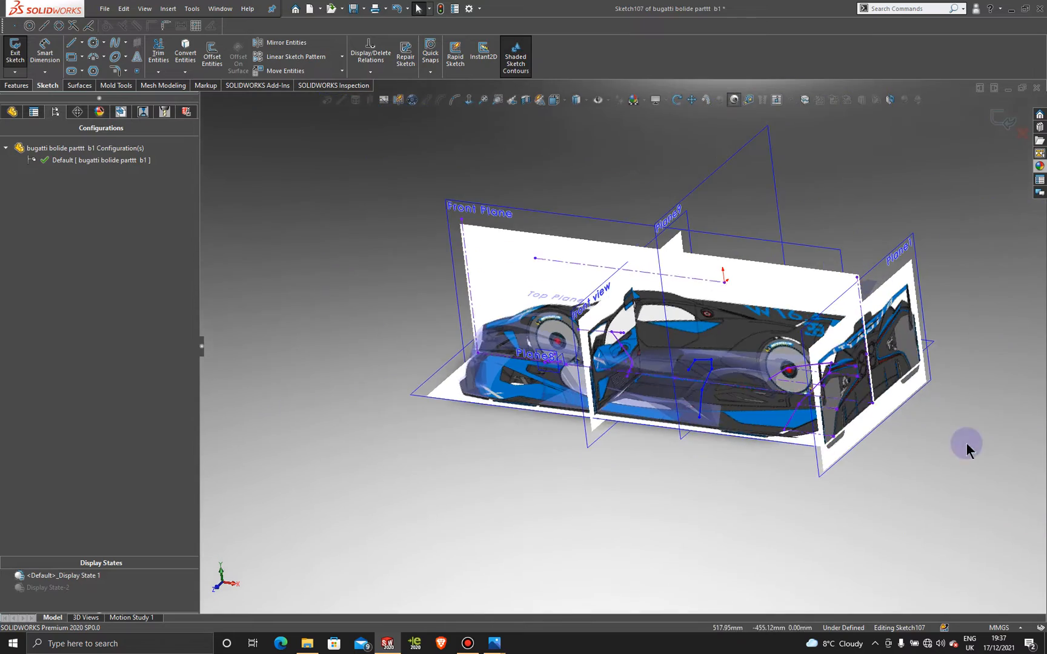
{"action": "scroll", "coordinate": [888, 357], "scroll_direction": "down", "scroll_amount": 3}
{"action": "middle_click_drag", "start_coordinate": [803, 429], "coordinate": [831, 398]}
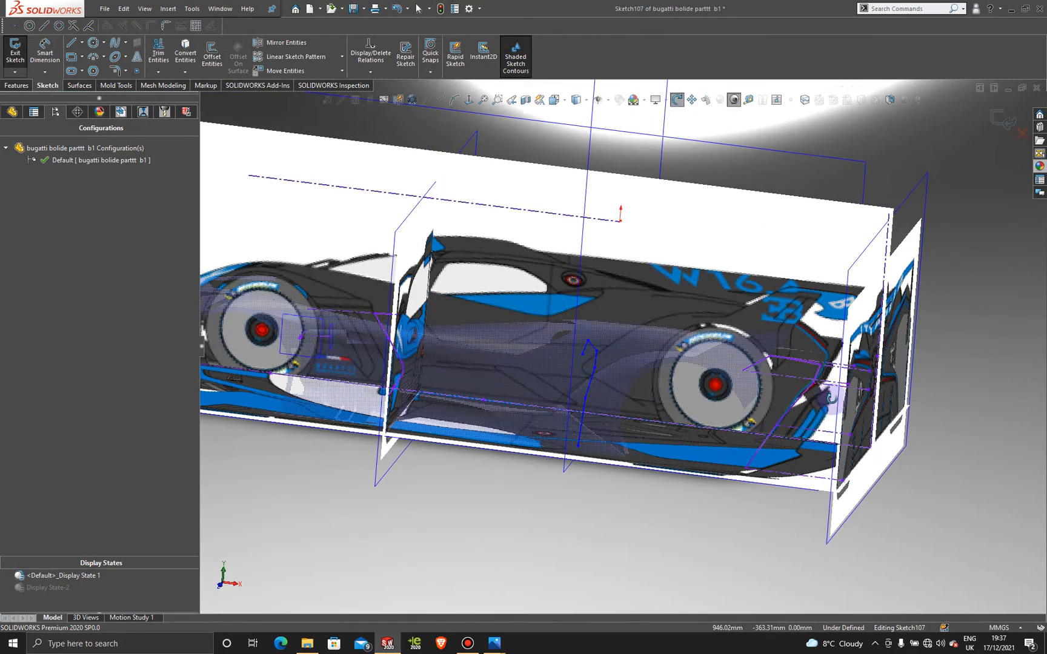
{"action": "double_click", "coordinate": [59, 588]}
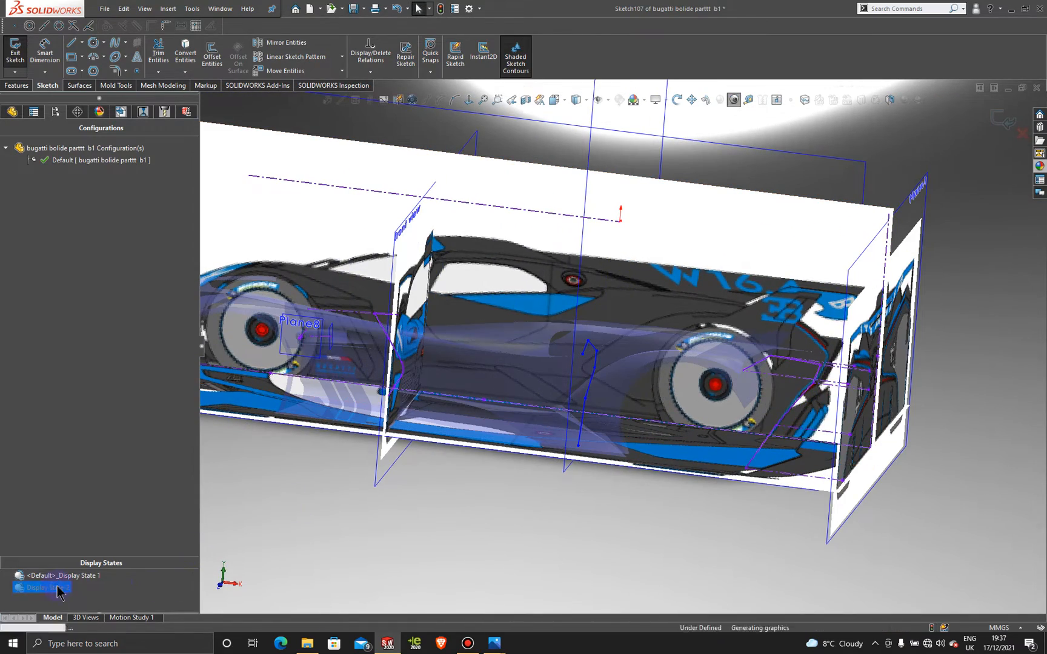
{"action": "scroll", "coordinate": [812, 431], "scroll_direction": "down", "scroll_amount": 2}
{"action": "mouse_move", "coordinate": [678, 439]}
{"action": "middle_mouse_down"}
{"action": "mouse_move", "coordinate": [675, 422]}
{"action": "mouse_move", "coordinate": [661, 428]}
{"action": "mouse_move", "coordinate": [666, 437]}
{"action": "middle_mouse_up"}
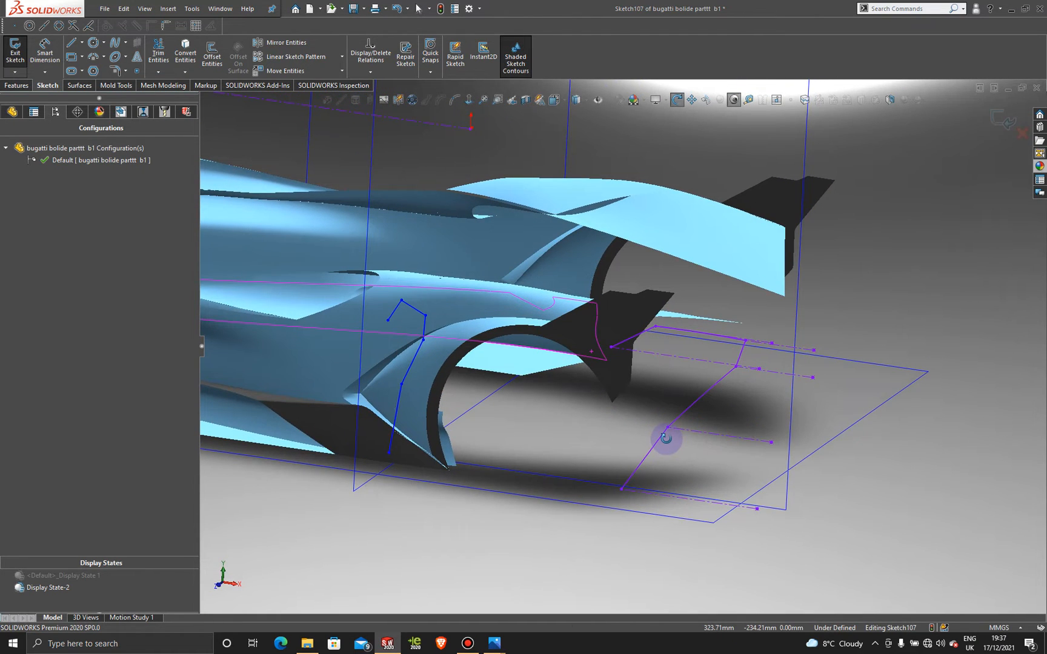
{"action": "left_click", "coordinate": [1007, 118]}
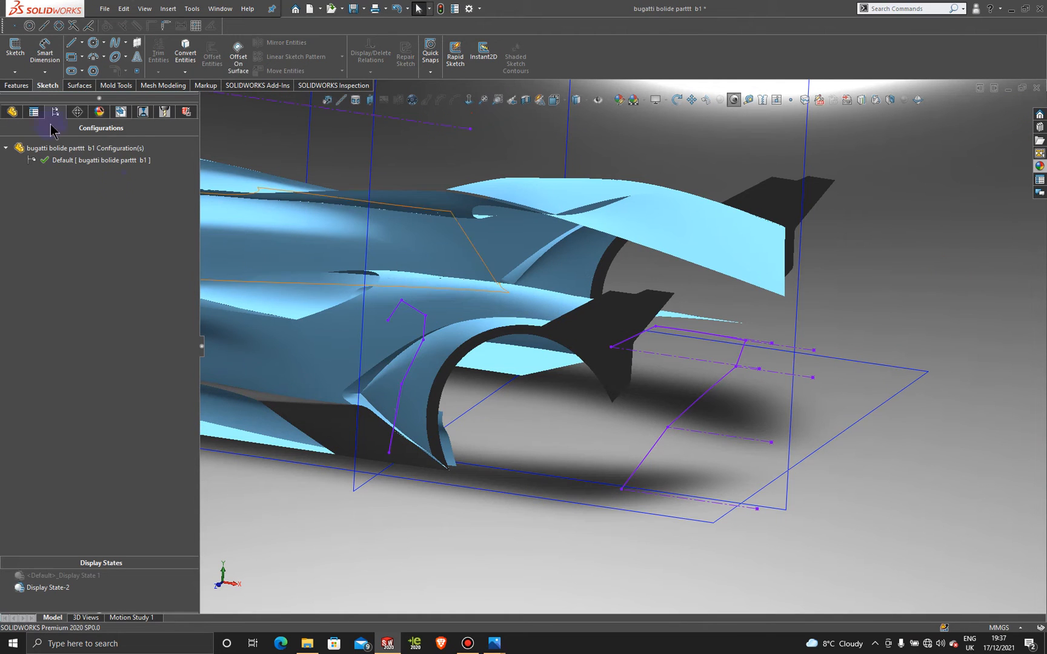
Create a boundary surface between the new cross-plane profile and the rear 3D spline outline, checking the preview from the rear and side
{"action": "left_click", "coordinate": [89, 87]}
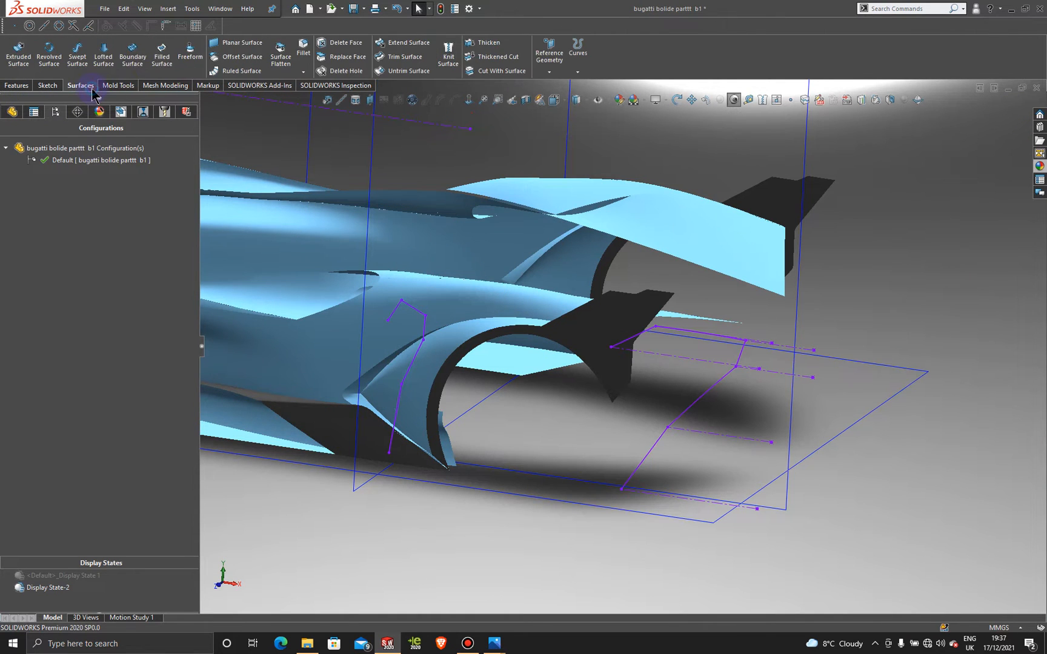
{"action": "left_click", "coordinate": [139, 57]}
{"action": "left_click", "coordinate": [397, 409]}
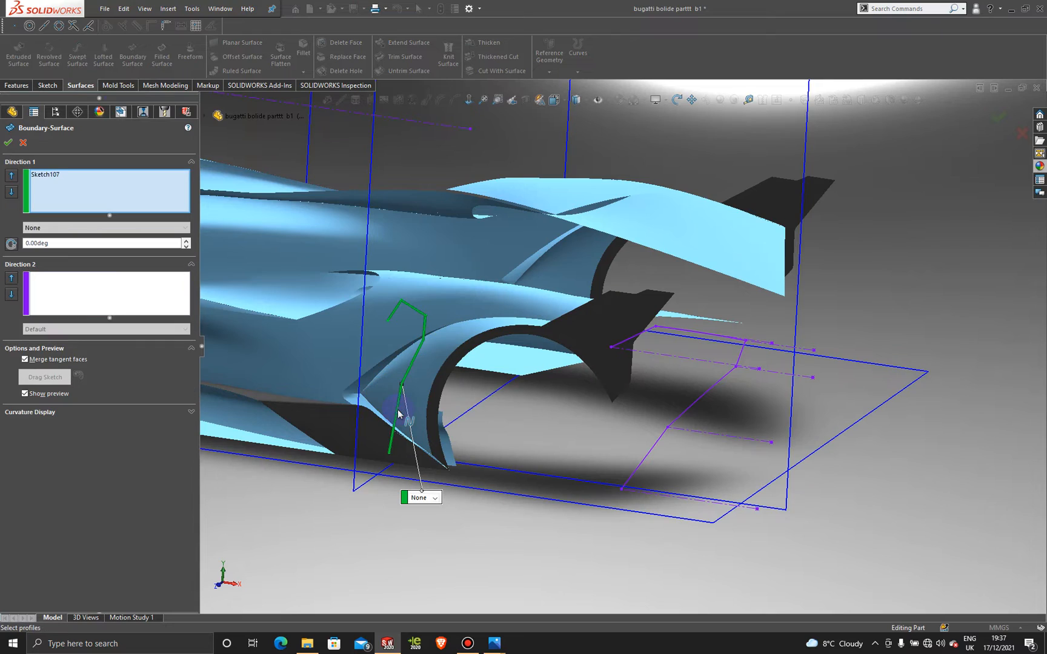
{"action": "left_click", "coordinate": [652, 456]}
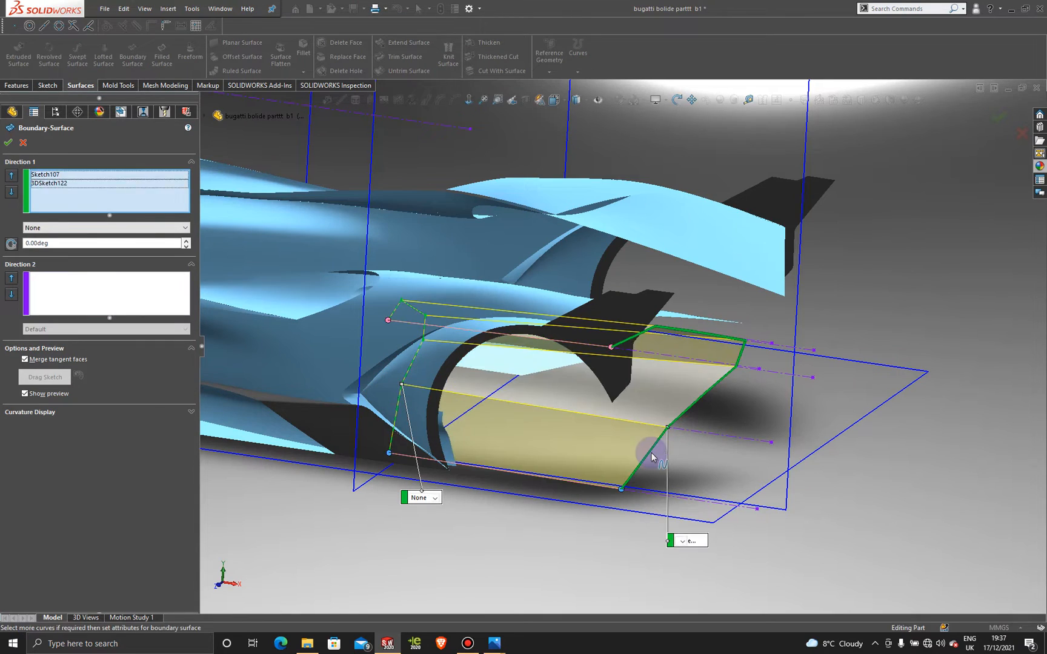
{"action": "middle_click_drag", "start_coordinate": [670, 461], "coordinate": [612, 396]}
{"action": "key", "text": "ctrl+1"}
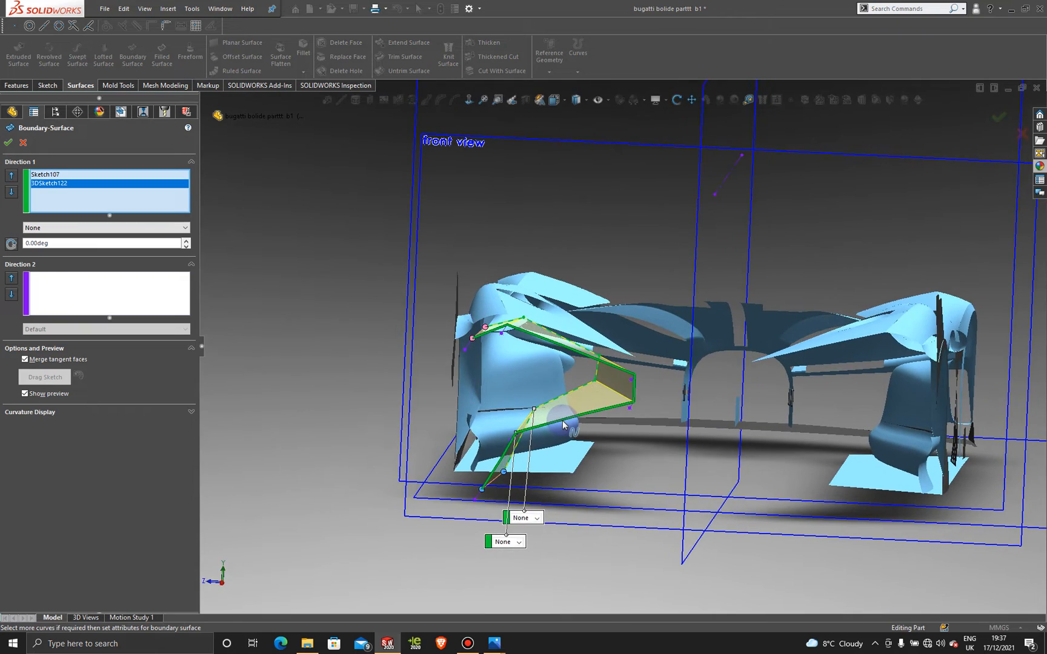
{"action": "key", "text": "space"}
{"action": "left_click", "coordinate": [529, 463]}
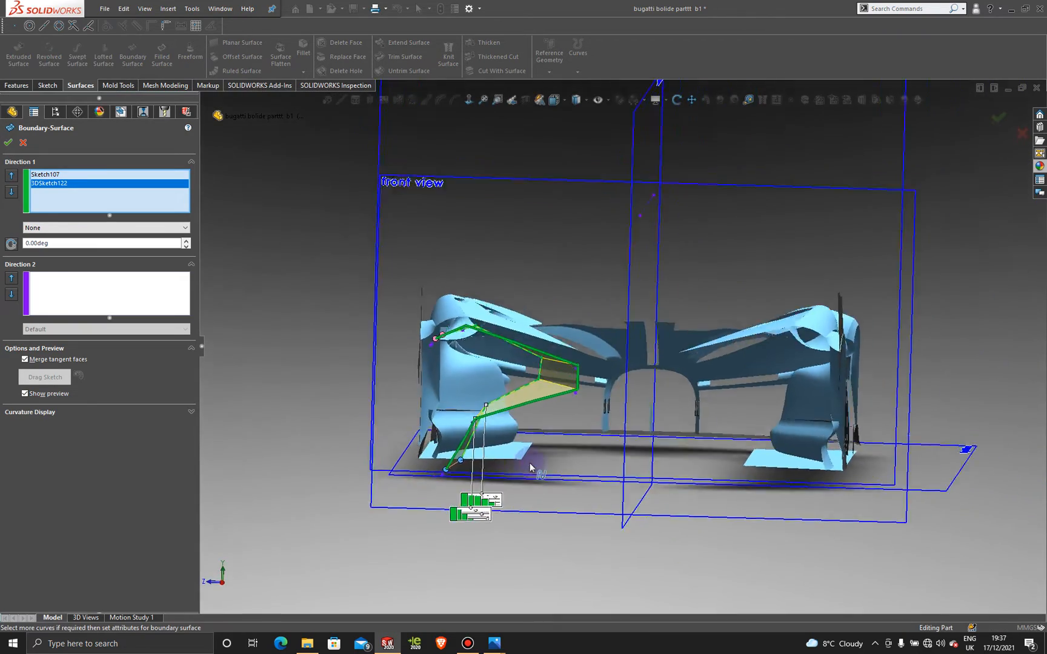
{"action": "scroll", "coordinate": [523, 489], "scroll_direction": "down", "scroll_amount": 2}
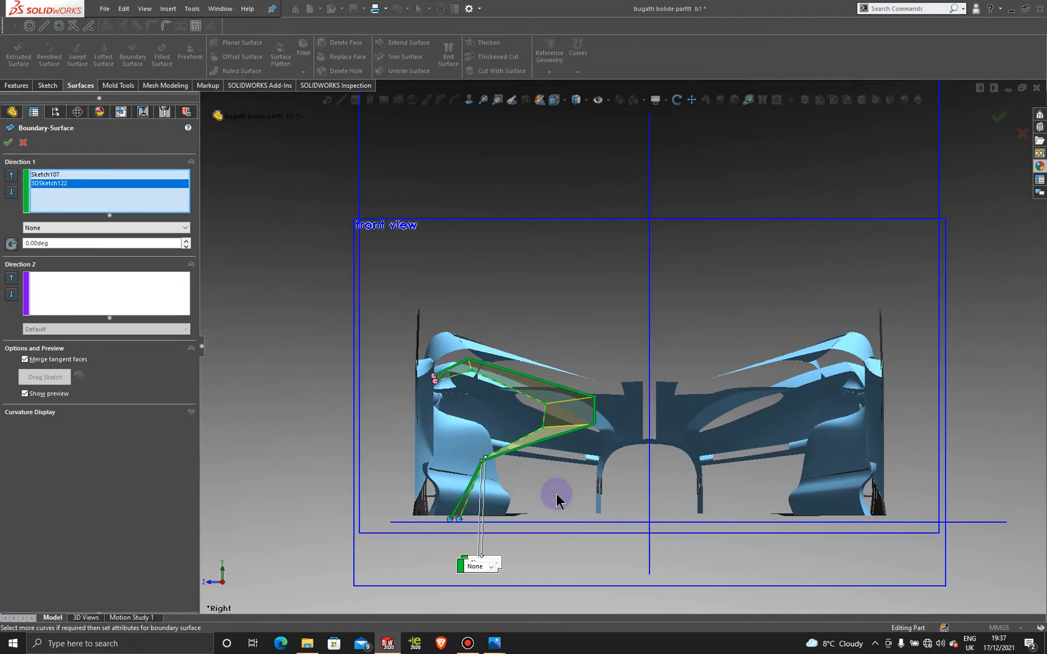
{"action": "scroll", "coordinate": [555, 486], "scroll_direction": "down", "scroll_amount": 1}
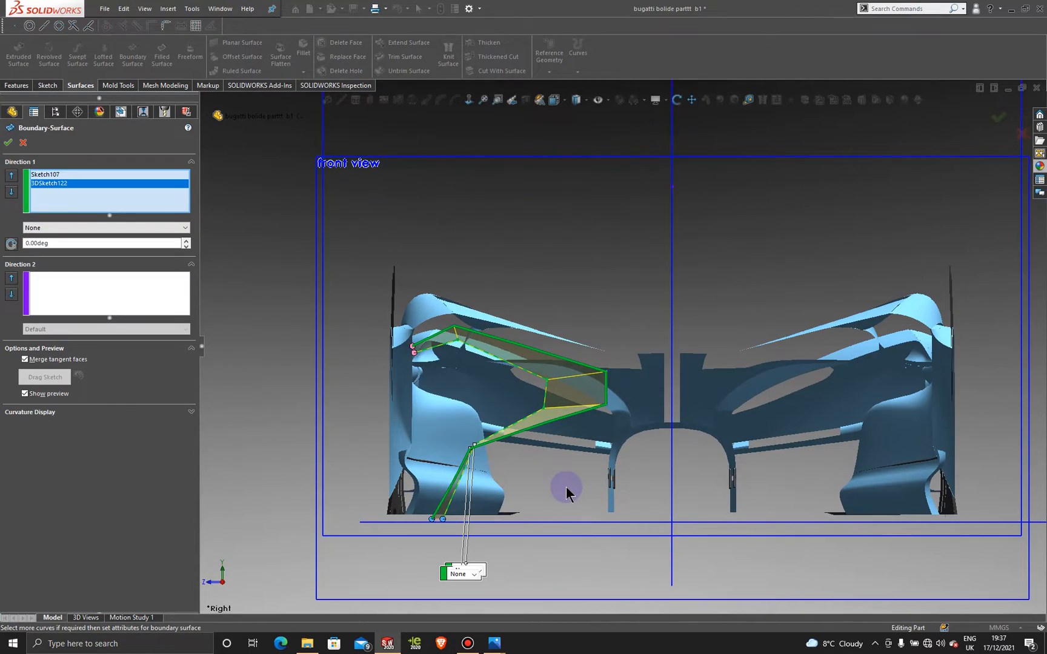
{"action": "middle_click_drag", "start_coordinate": [567, 481], "coordinate": [643, 490]}
{"action": "left_click", "coordinate": [8, 142]}
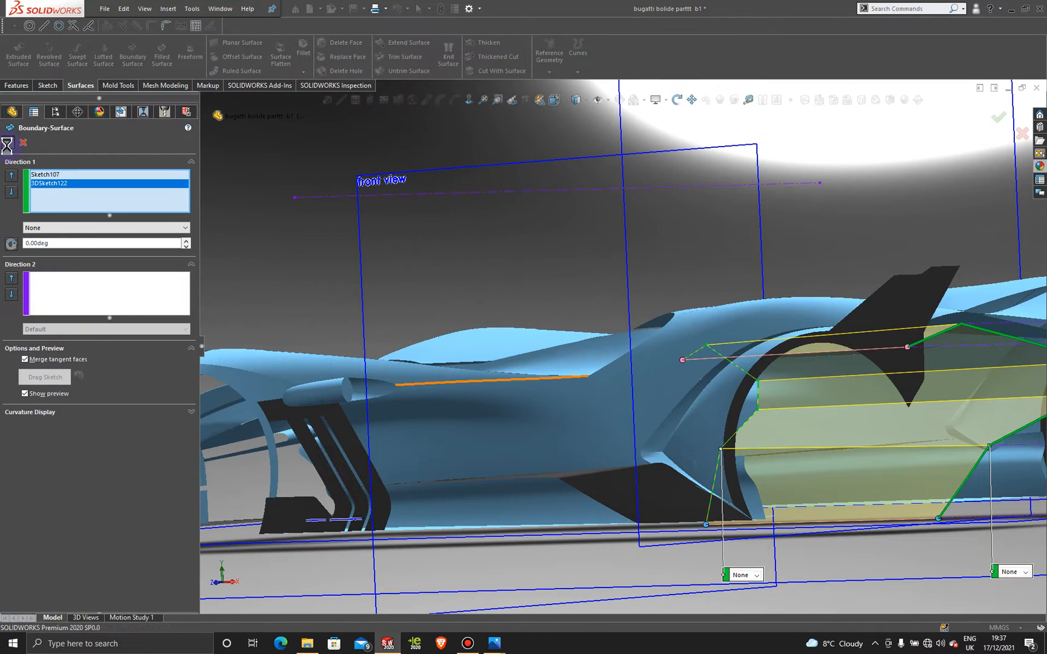
Start a sketch on the Front Plane and view it face-on around the car's rear
{"action": "scroll", "coordinate": [862, 428], "scroll_direction": "up", "scroll_amount": 5}
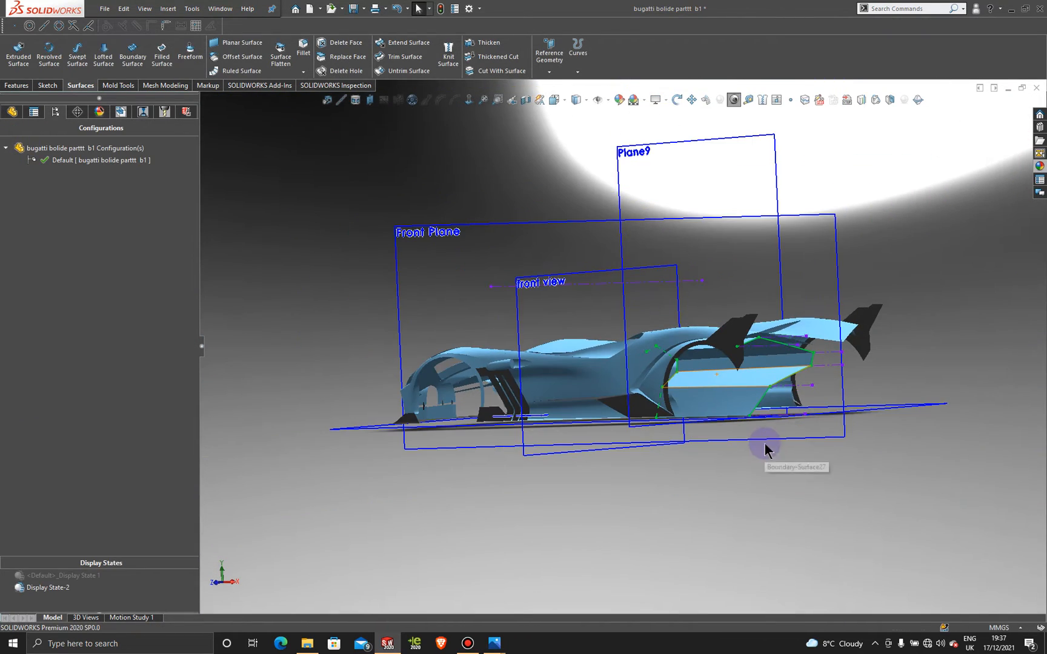
{"action": "middle_click_drag", "start_coordinate": [774, 483], "coordinate": [802, 479]}
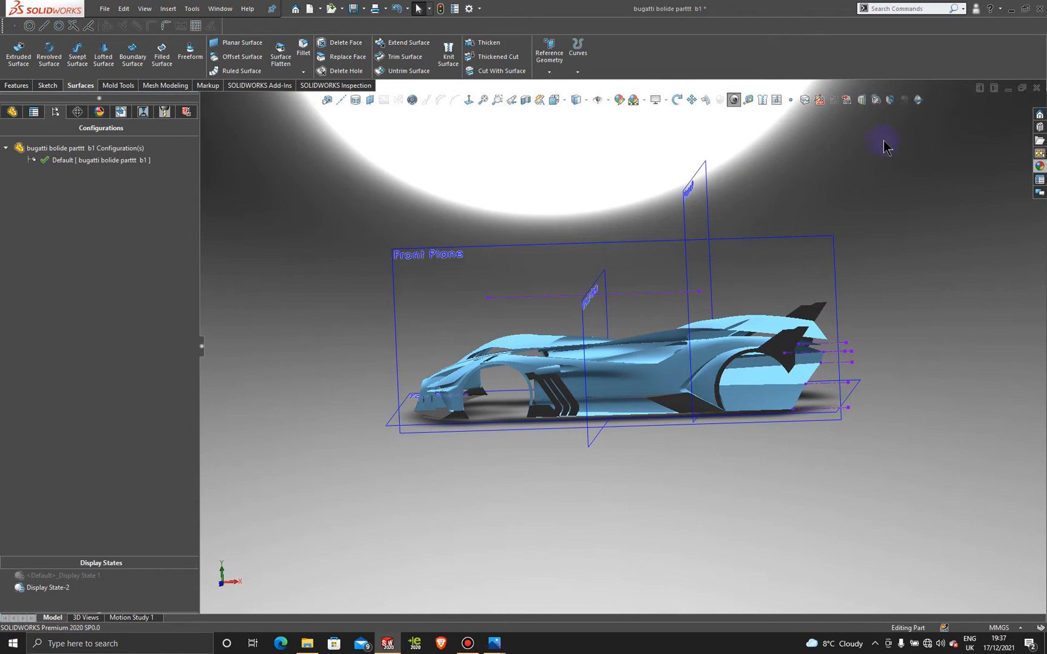
{"action": "left_click", "coordinate": [812, 237]}
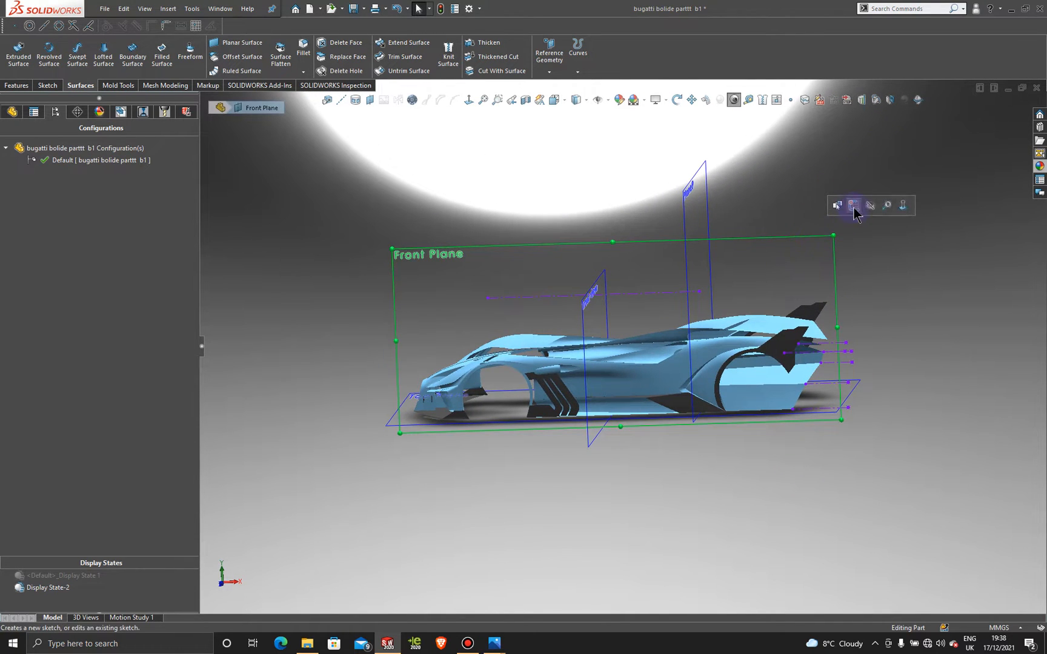
{"action": "left_click", "coordinate": [855, 206]}
{"action": "left_click", "coordinate": [471, 100]}
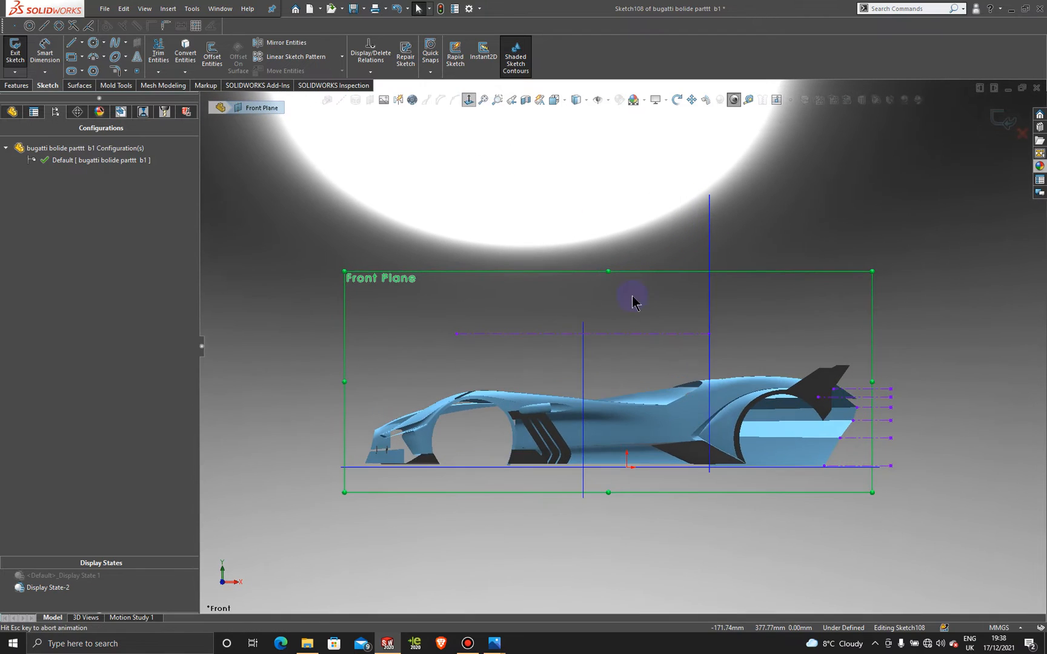
{"action": "scroll", "coordinate": [799, 445], "scroll_direction": "down", "scroll_amount": 3}
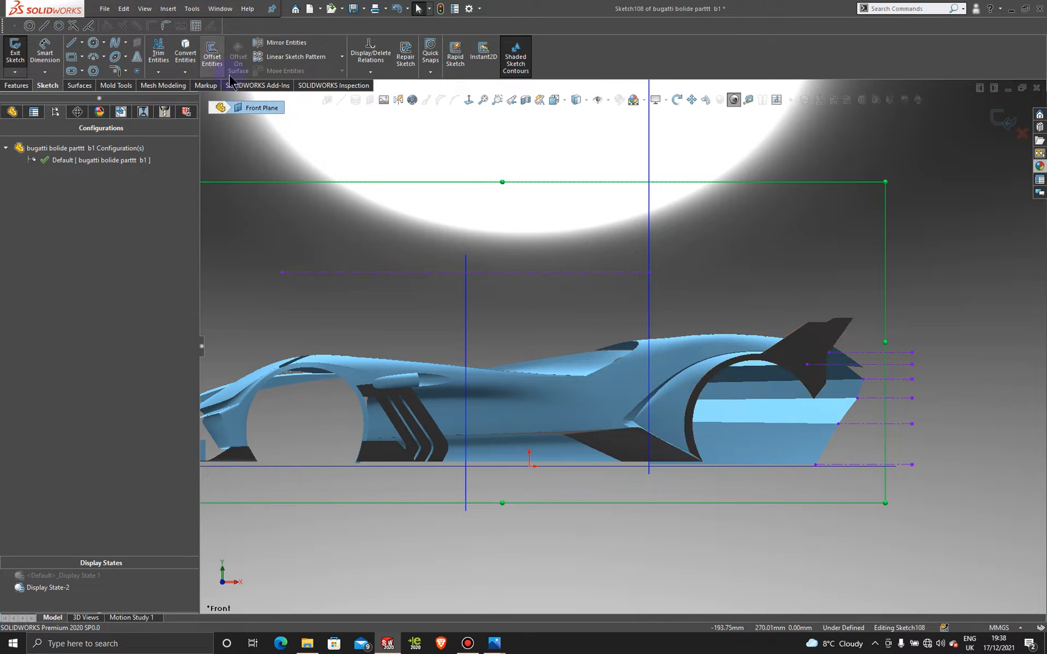
Convert the rear wheel arch's inner edge into a sketch curve
{"action": "left_click", "coordinate": [186, 52]}
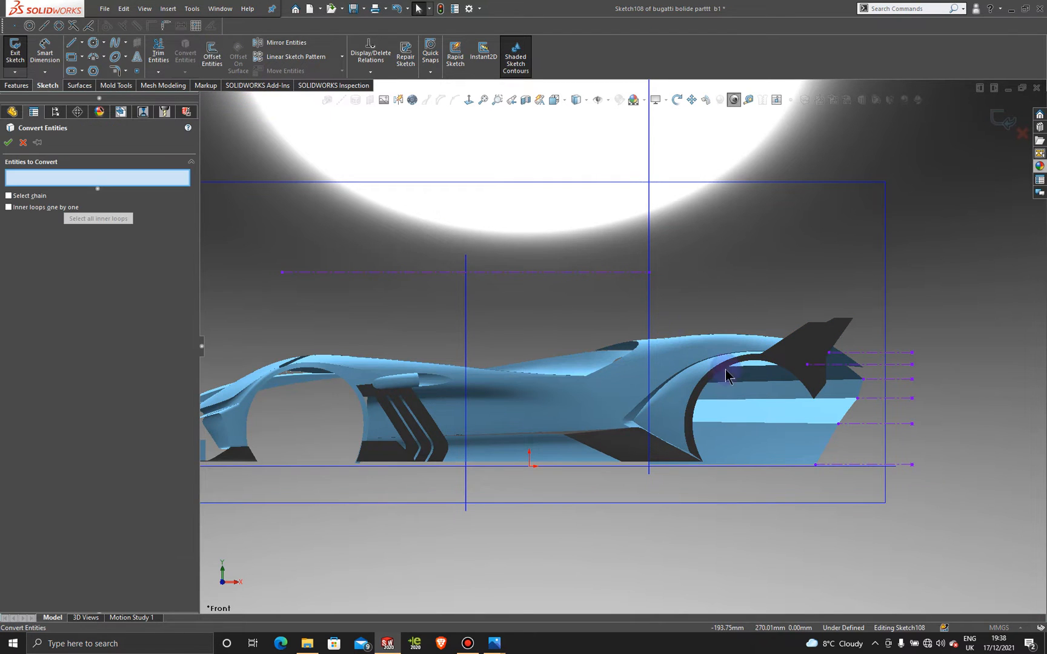
{"action": "left_click", "coordinate": [694, 414]}
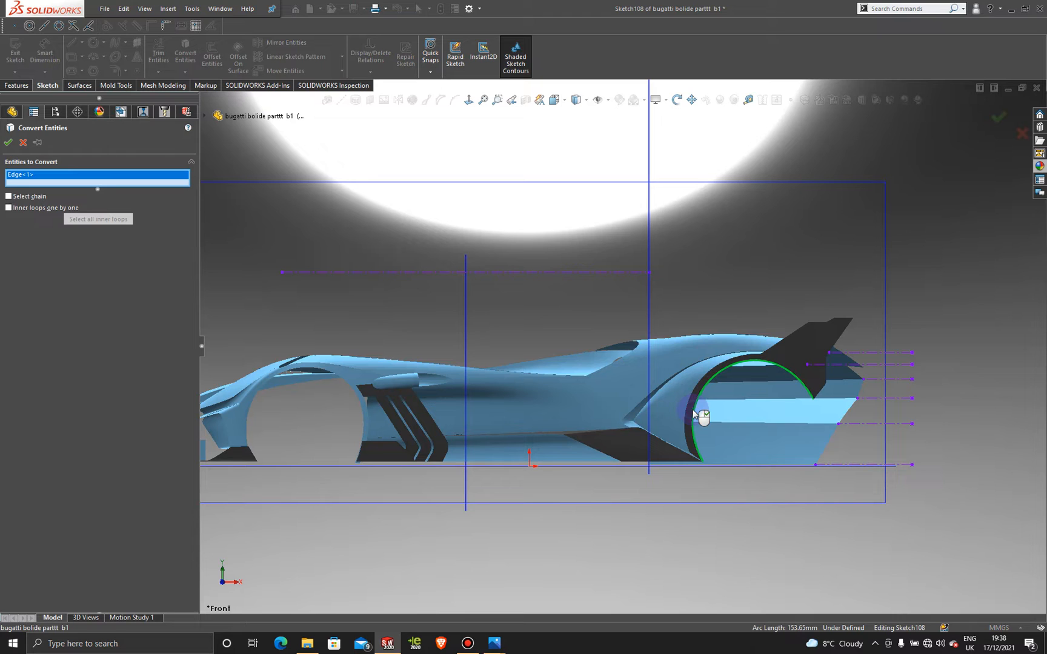
{"action": "left_click", "coordinate": [7, 143]}
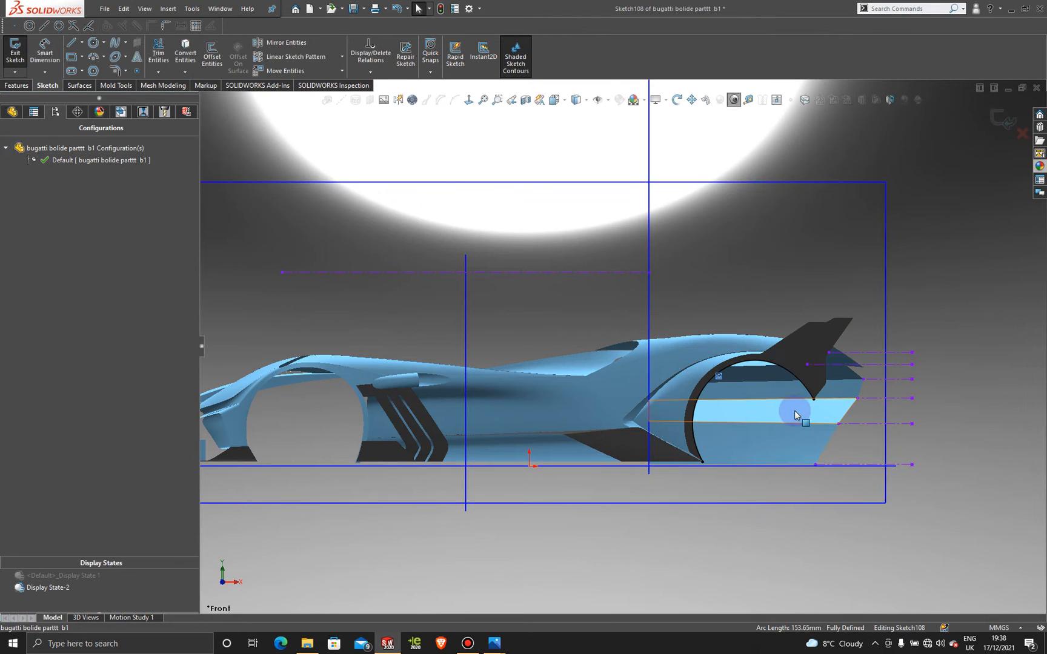
Try to extend both ends of the converted wheel arch curve beyond the arch, and delete the curve
{"action": "scroll", "coordinate": [794, 411], "scroll_direction": "down", "scroll_amount": 2}
{"action": "scroll", "coordinate": [796, 415], "scroll_direction": "down", "scroll_amount": 1}
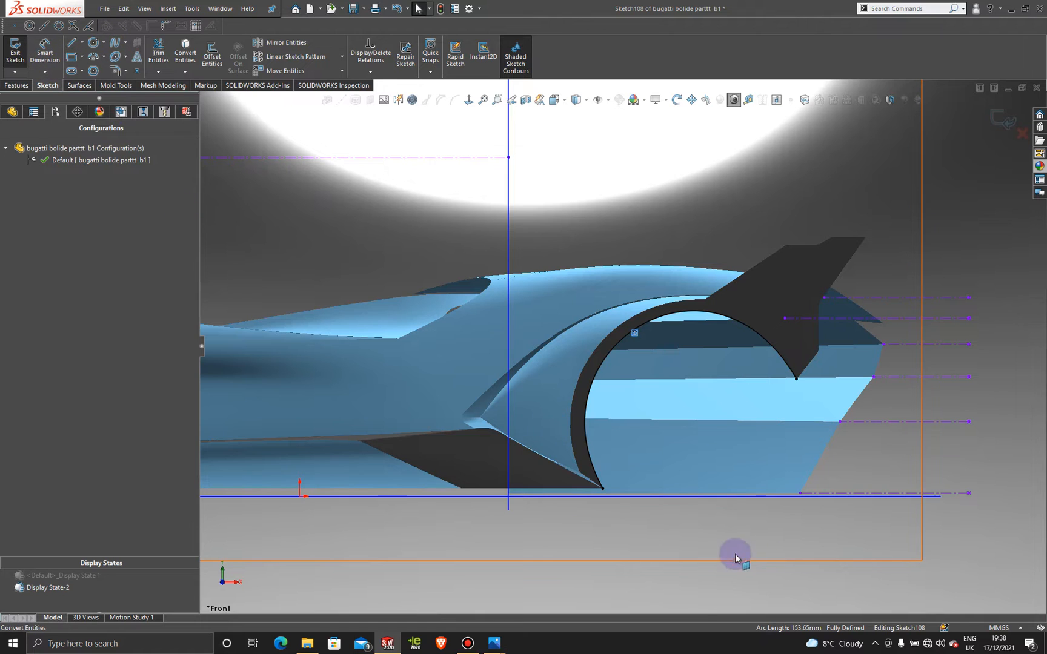
{"action": "left_click_drag", "start_coordinate": [602, 488], "coordinate": [625, 506]}
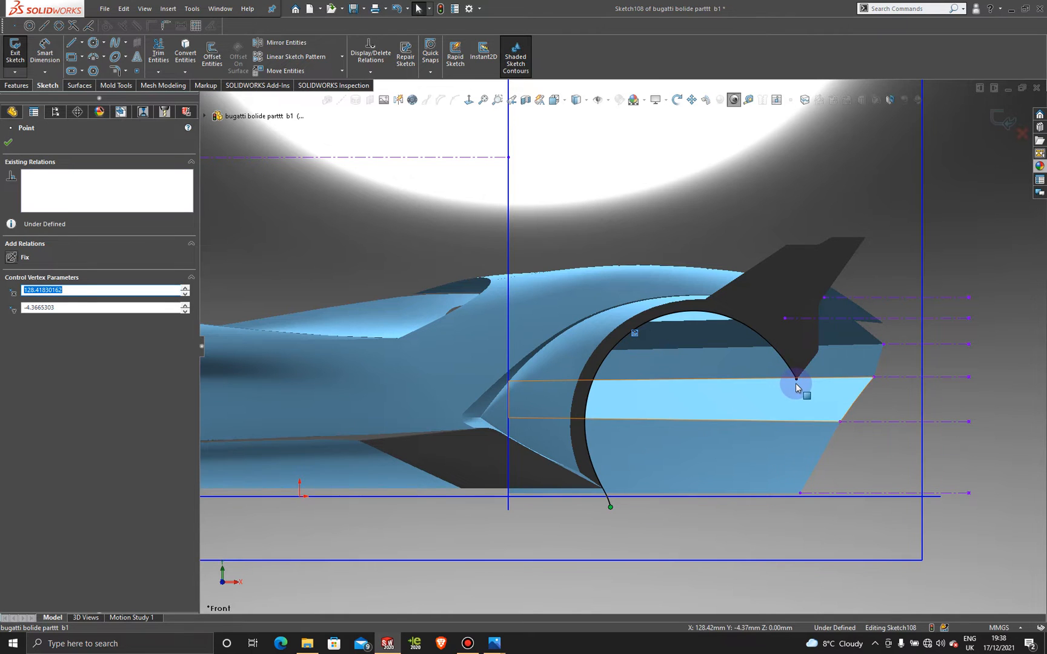
{"action": "left_click_drag", "start_coordinate": [796, 379], "coordinate": [814, 398]}
{"action": "left_click_drag", "start_coordinate": [790, 455], "coordinate": [921, 407]}
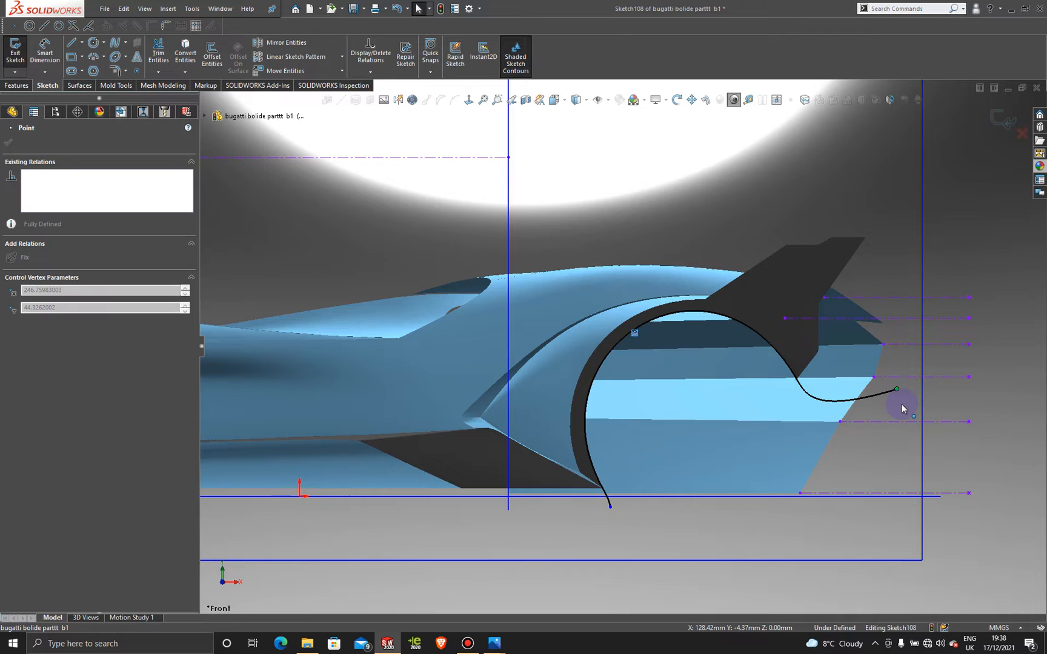
{"action": "left_click_drag", "start_coordinate": [902, 404], "coordinate": [808, 404]}
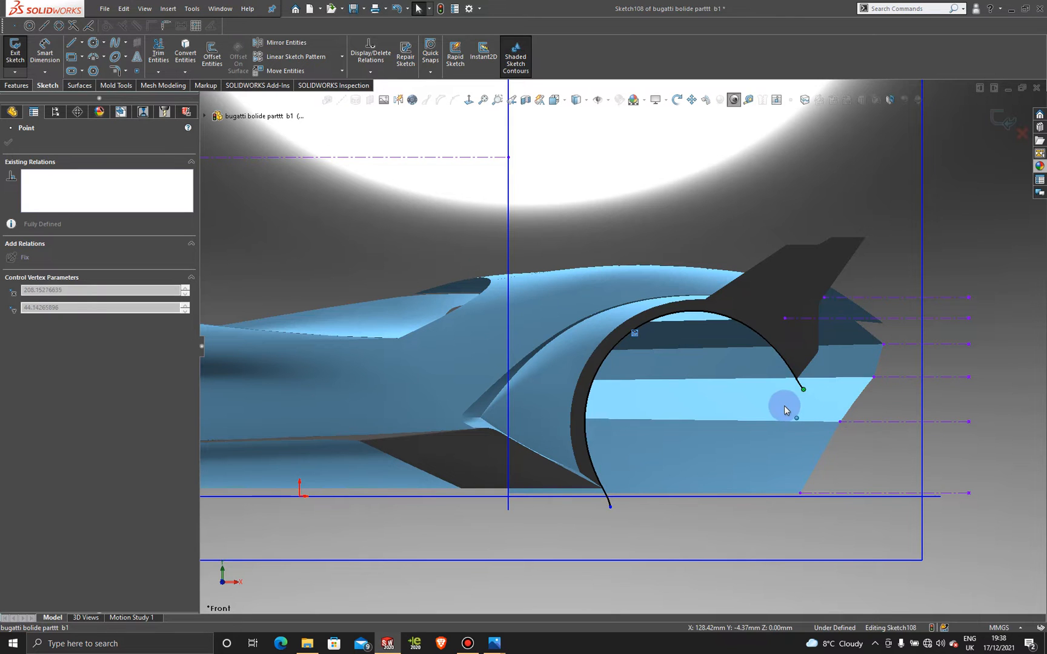
{"action": "left_click", "coordinate": [816, 411]}
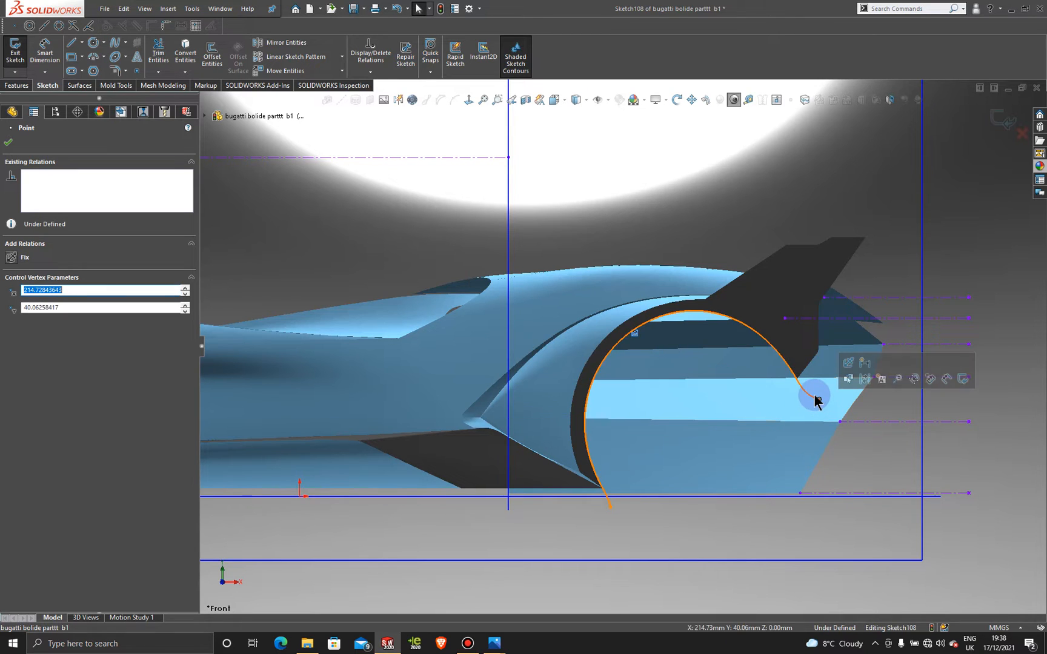
{"action": "left_click", "coordinate": [813, 397]}
{"action": "right_click", "coordinate": [814, 398]}
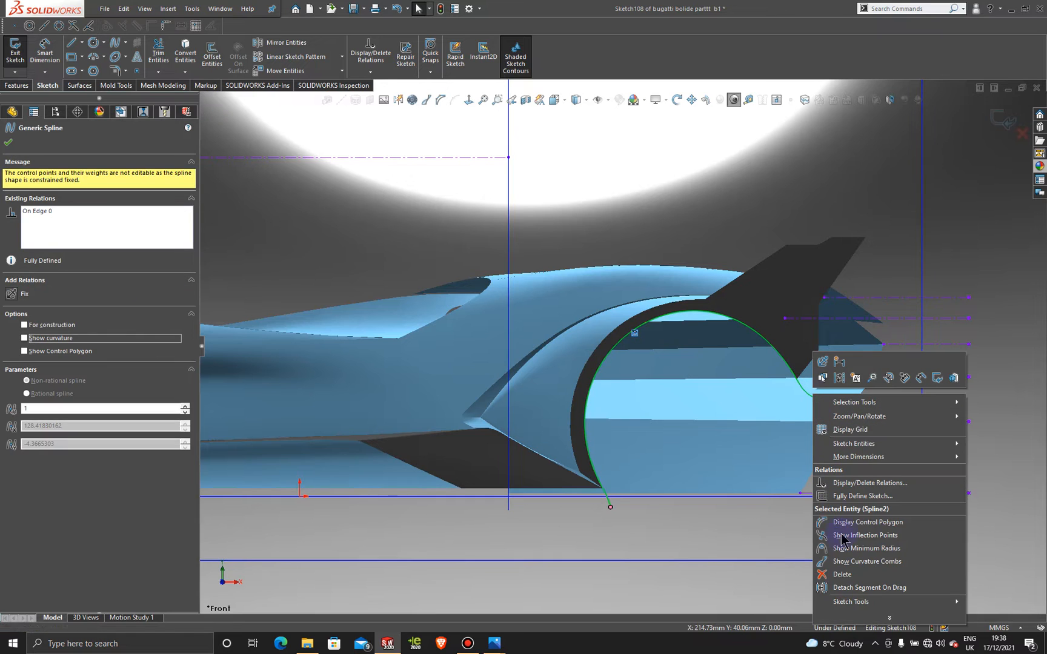
{"action": "left_click", "coordinate": [842, 574]}
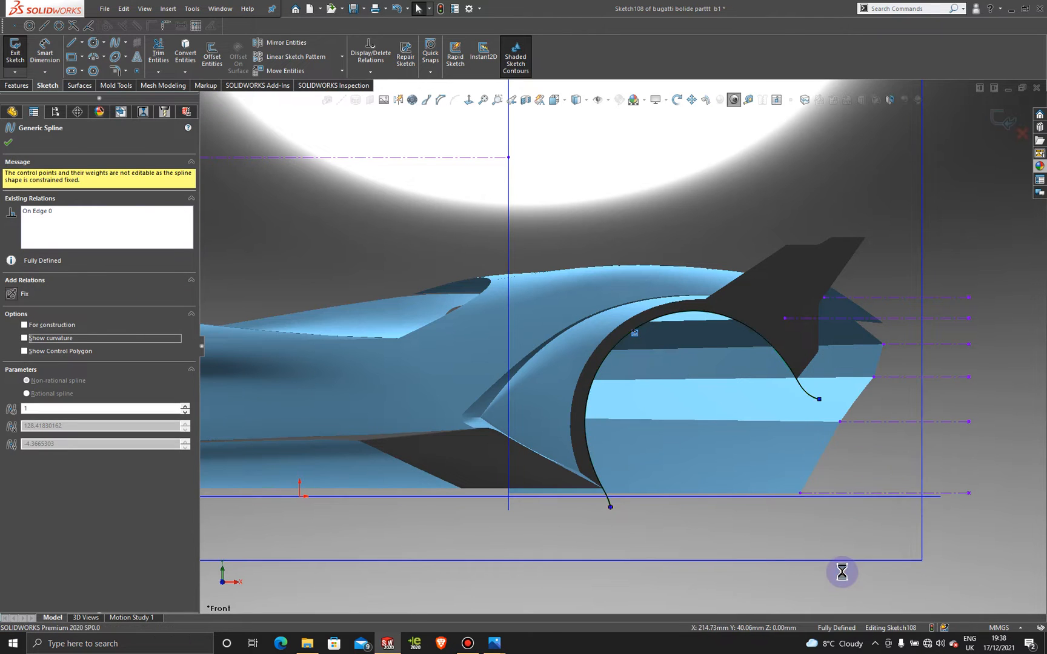
Sketch a circle over the rear wheel arch opening, reaching just below the body's lower edge
{"action": "left_click", "coordinate": [94, 44]}
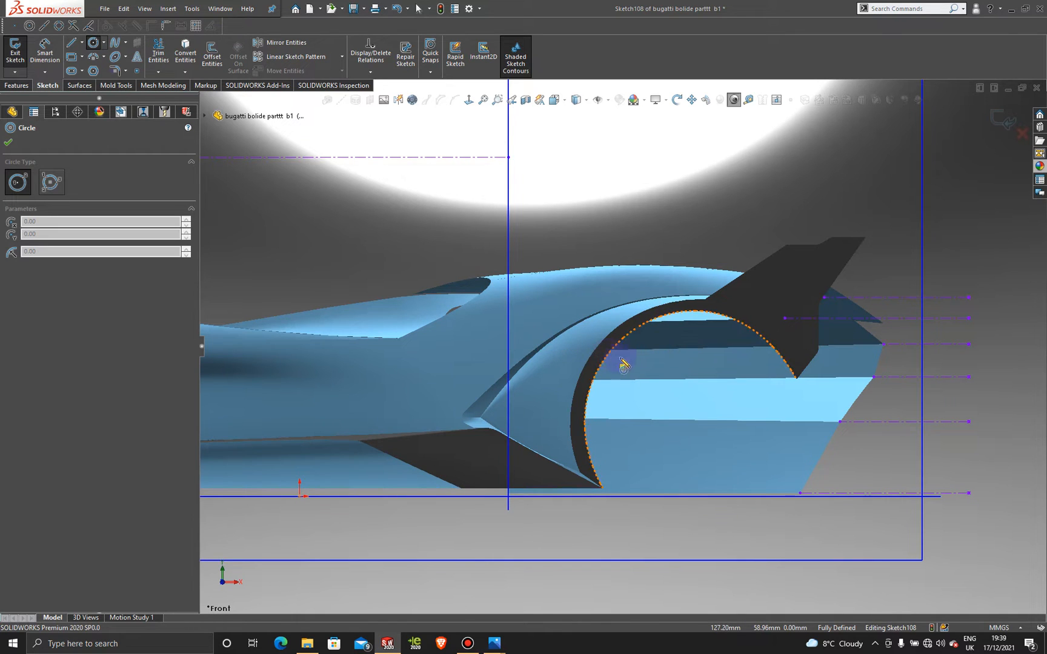
{"action": "left_click", "coordinate": [691, 402]}
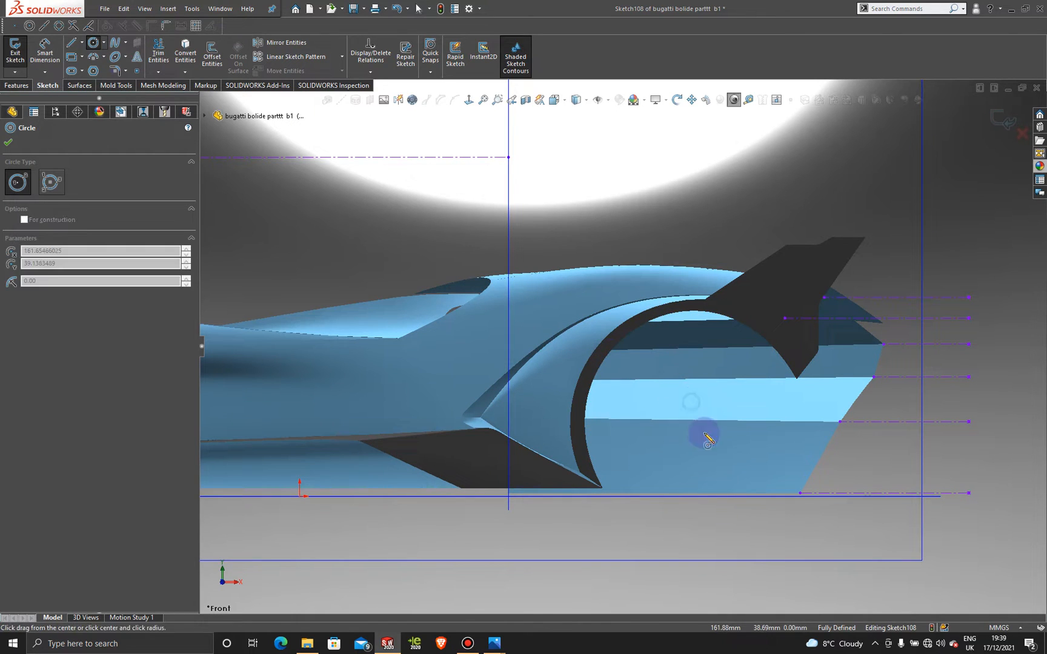
{"action": "left_click", "coordinate": [737, 515]}
{"action": "key", "text": "Escape"}
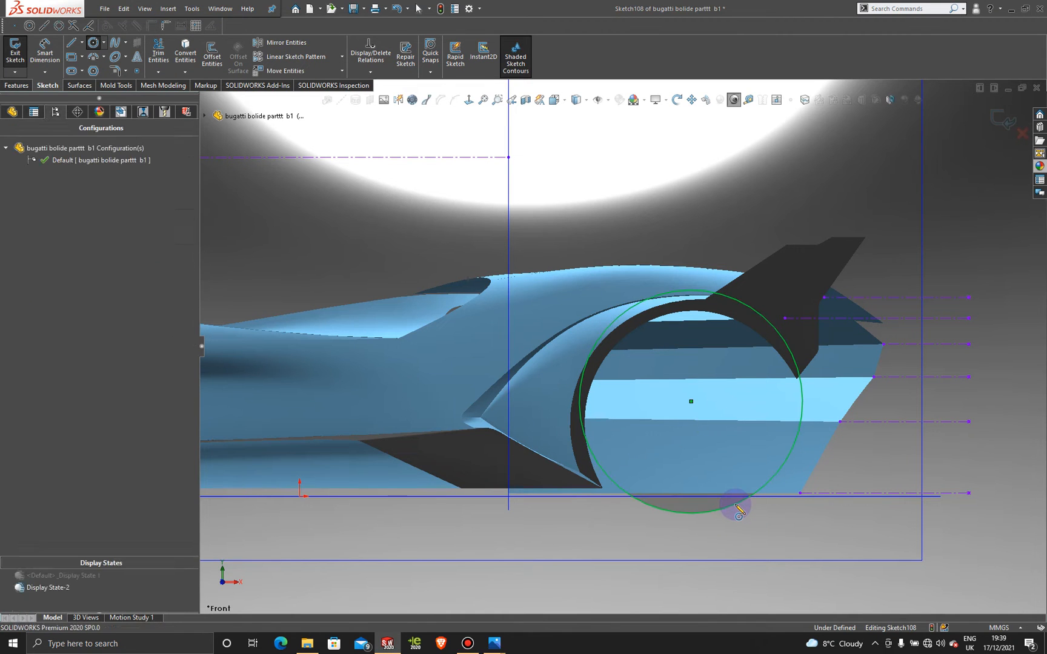
{"action": "key", "text": "Escape"}
Shift the circle's centre to about X 162.3, Y 31.6 and enlarge it to about 93.3 mm diameter to follow the arch
{"action": "mouse_move", "coordinate": [696, 404]}
{"action": "left_mouse_down"}
{"action": "mouse_move", "coordinate": [708, 437]}
{"action": "mouse_move", "coordinate": [698, 426]}
{"action": "left_mouse_up"}
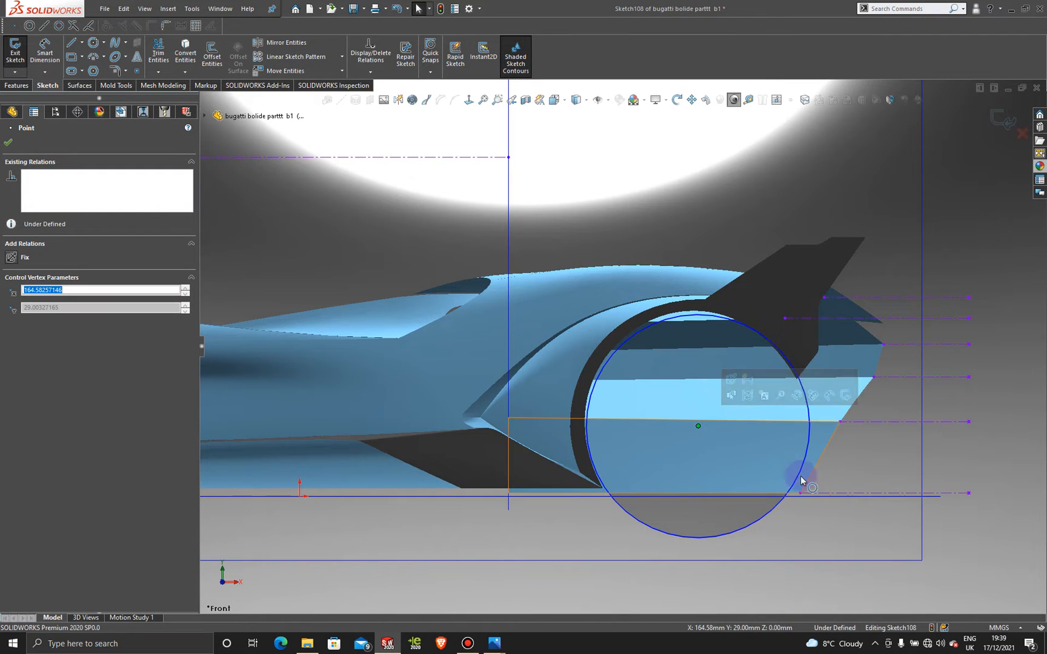
{"action": "mouse_move", "coordinate": [789, 485]}
{"action": "left_mouse_down"}
{"action": "mouse_move", "coordinate": [774, 479]}
{"action": "mouse_move", "coordinate": [788, 486]}
{"action": "left_mouse_up"}
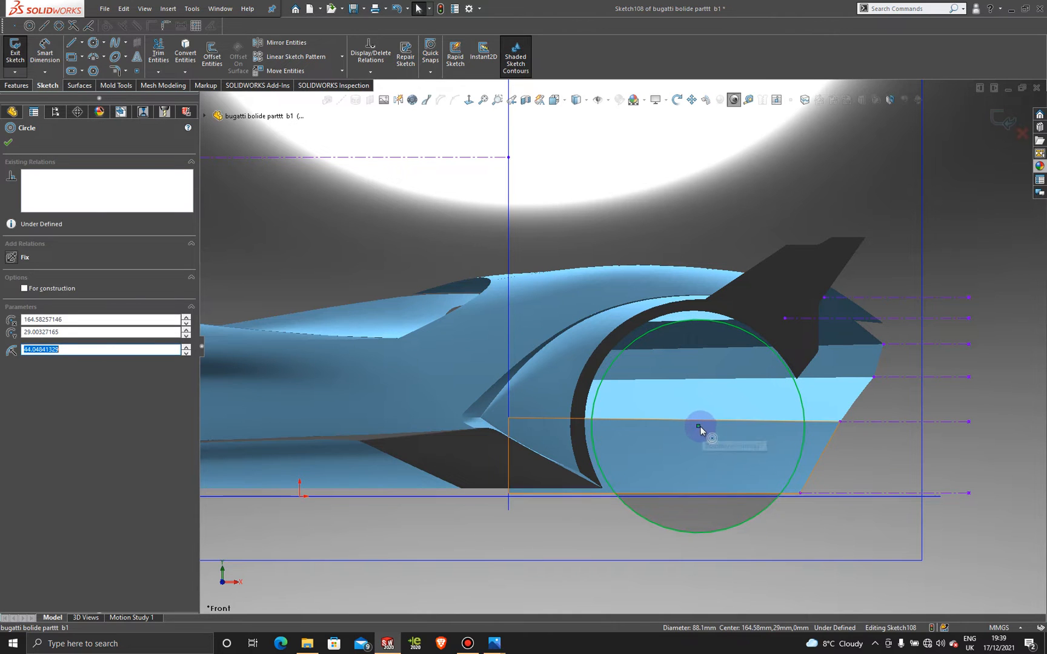
{"action": "left_click", "coordinate": [696, 425]}
{"action": "left_click_drag", "start_coordinate": [691, 417], "coordinate": [694, 426]}
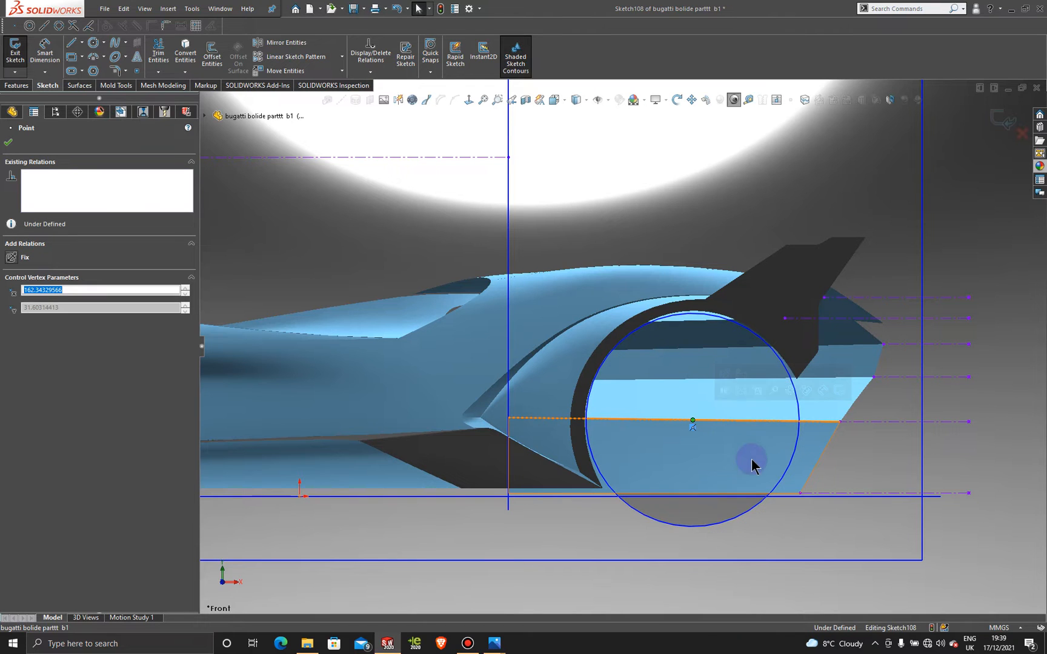
{"action": "left_click", "coordinate": [757, 501]}
{"action": "left_click_drag", "start_coordinate": [762, 505], "coordinate": [769, 507]}
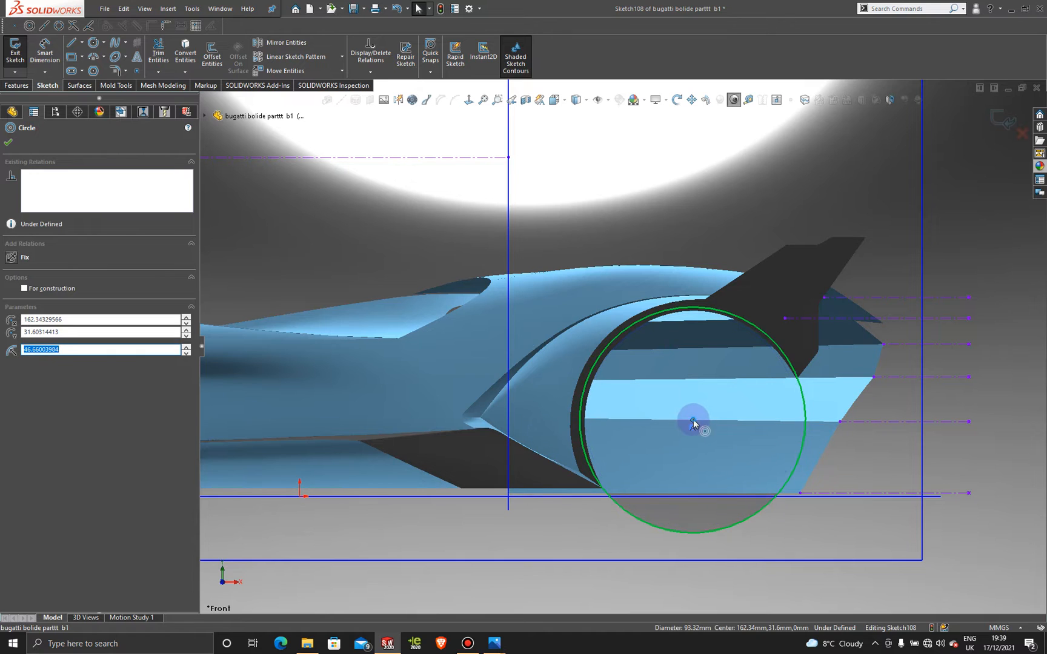
Remove the coincident relation from the circle's centre and move the centre to about X 164.1, Y 29.2
{"action": "left_click_drag", "start_coordinate": [693, 420], "coordinate": [704, 484]}
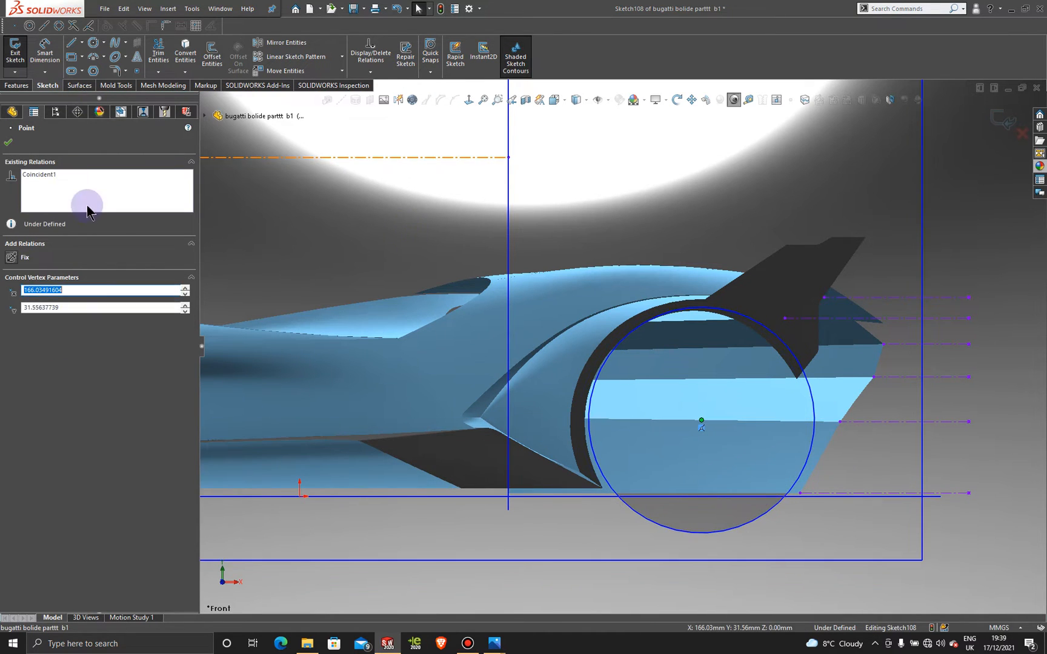
{"action": "right_click", "coordinate": [77, 186]}
{"action": "left_click", "coordinate": [109, 194]}
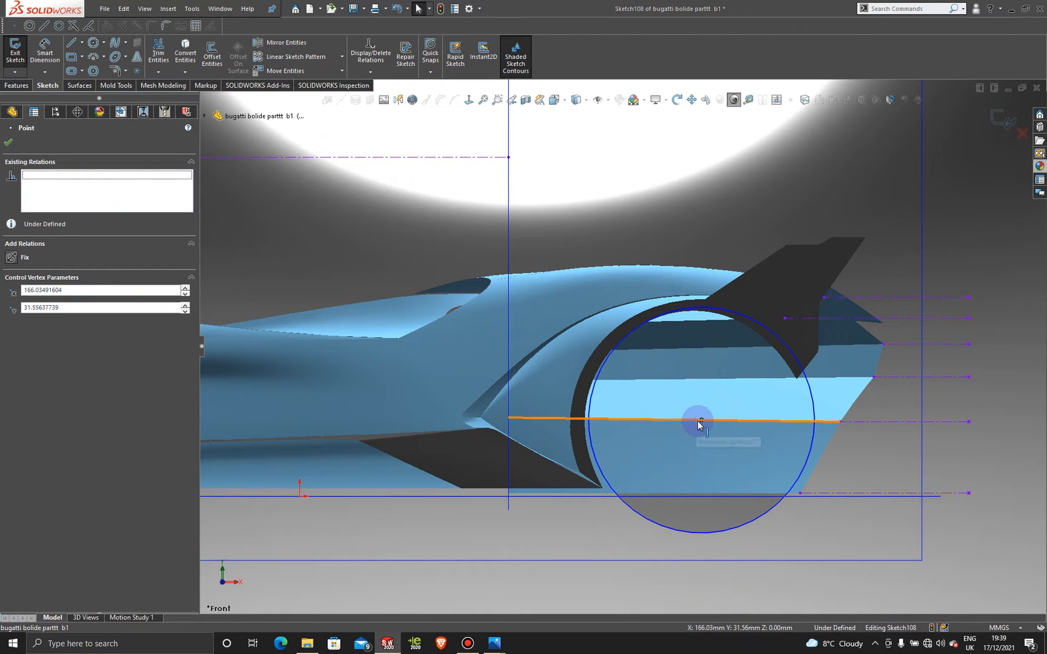
{"action": "mouse_move", "coordinate": [701, 421]}
{"action": "left_mouse_down"}
{"action": "mouse_move", "coordinate": [698, 441]}
{"action": "mouse_move", "coordinate": [697, 426]}
{"action": "left_mouse_up"}
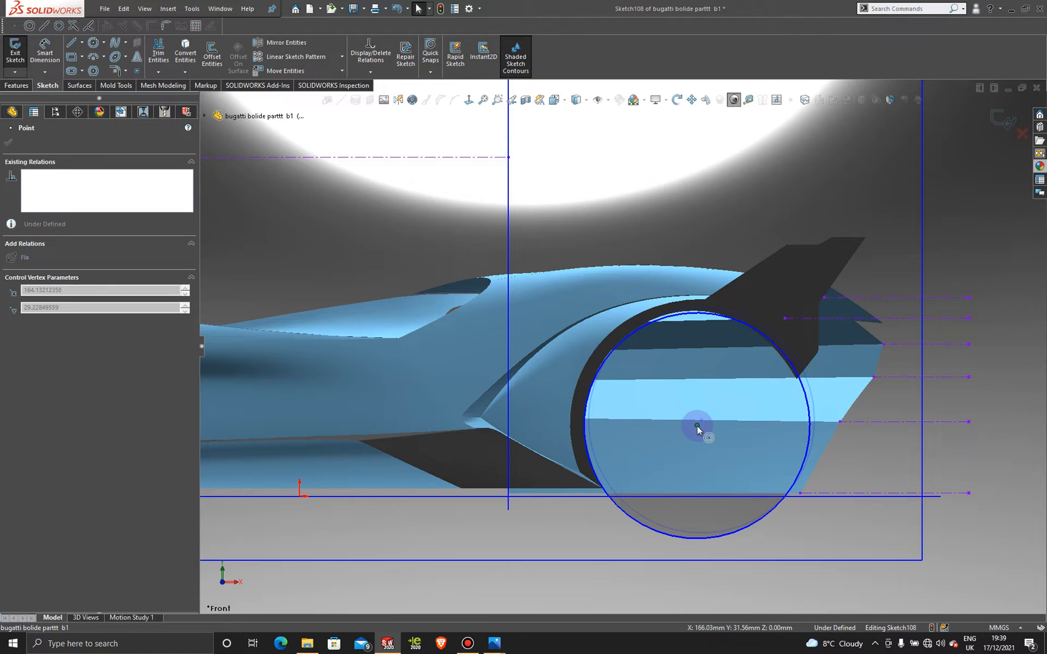
{"action": "left_click", "coordinate": [697, 426]}
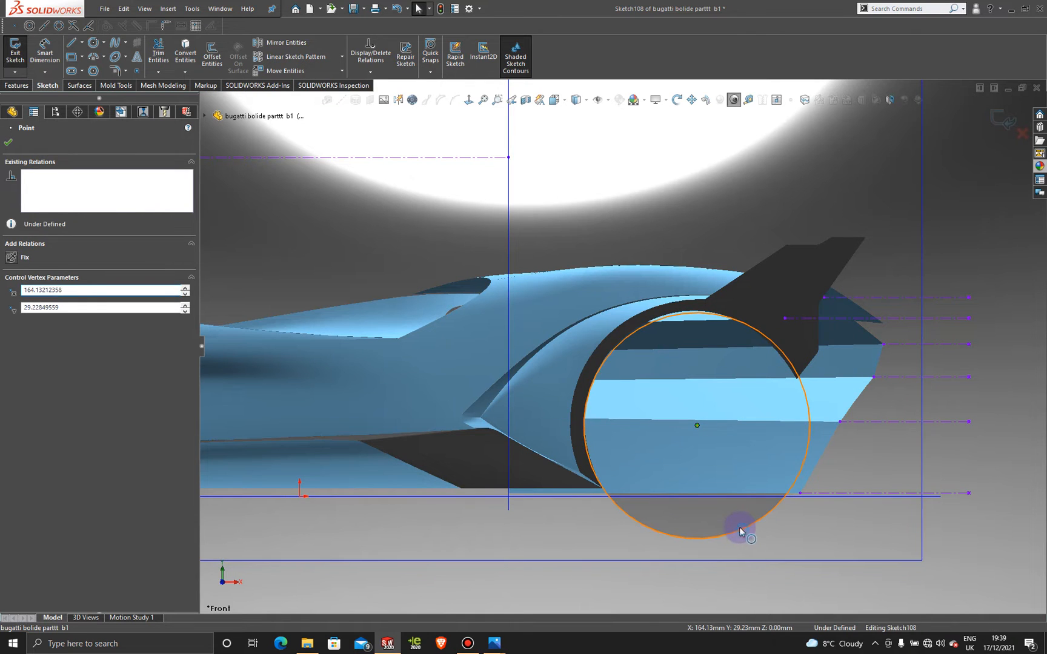
Reduce the circle to about 89.9 mm diameter and fine-tune its centre to about X 163.2, Y 29.9
{"action": "mouse_move", "coordinate": [739, 527]}
{"action": "left_mouse_down"}
{"action": "mouse_move", "coordinate": [733, 515]}
{"action": "mouse_move", "coordinate": [743, 524]}
{"action": "left_mouse_up"}
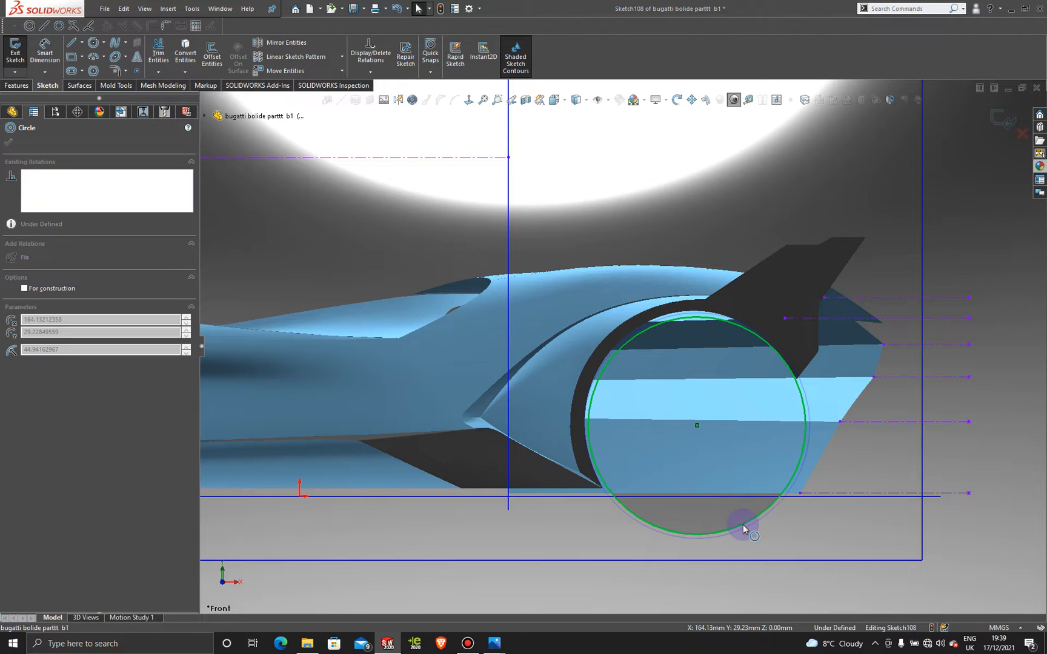
{"action": "left_click_drag", "start_coordinate": [743, 524], "coordinate": [743, 524]}
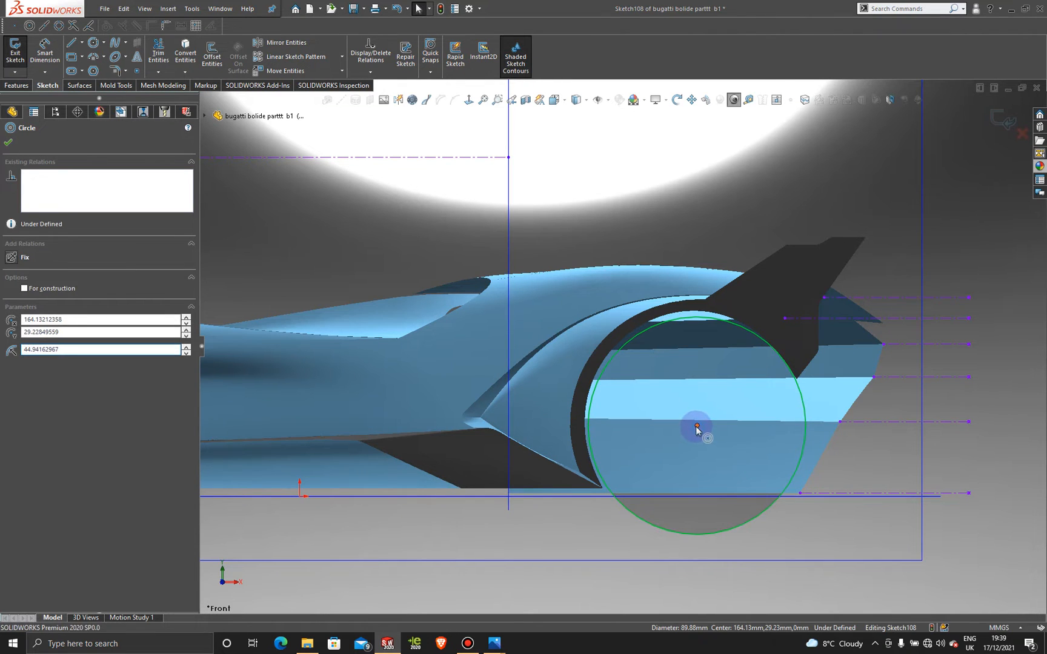
{"action": "mouse_move", "coordinate": [696, 426]}
{"action": "left_mouse_down"}
{"action": "mouse_move", "coordinate": [688, 417]}
{"action": "mouse_move", "coordinate": [695, 425]}
{"action": "left_mouse_up"}
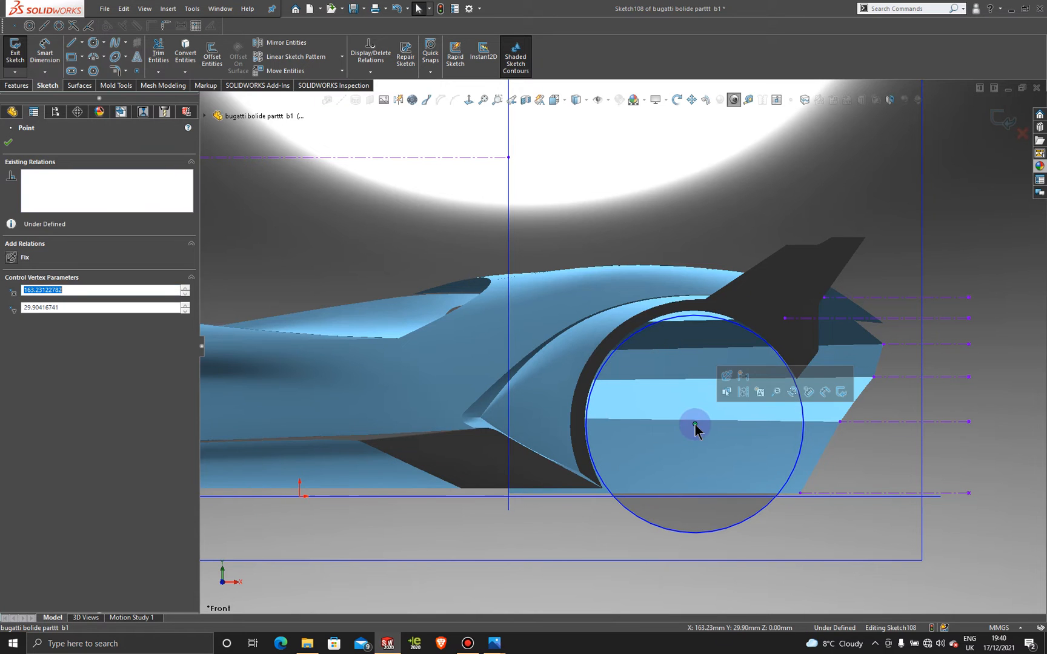
{"action": "left_click", "coordinate": [8, 145]}
Try to trim the rear boundary surface with the wheel arch circle sketch
{"action": "scroll", "coordinate": [762, 473], "scroll_direction": "up", "scroll_amount": 4}
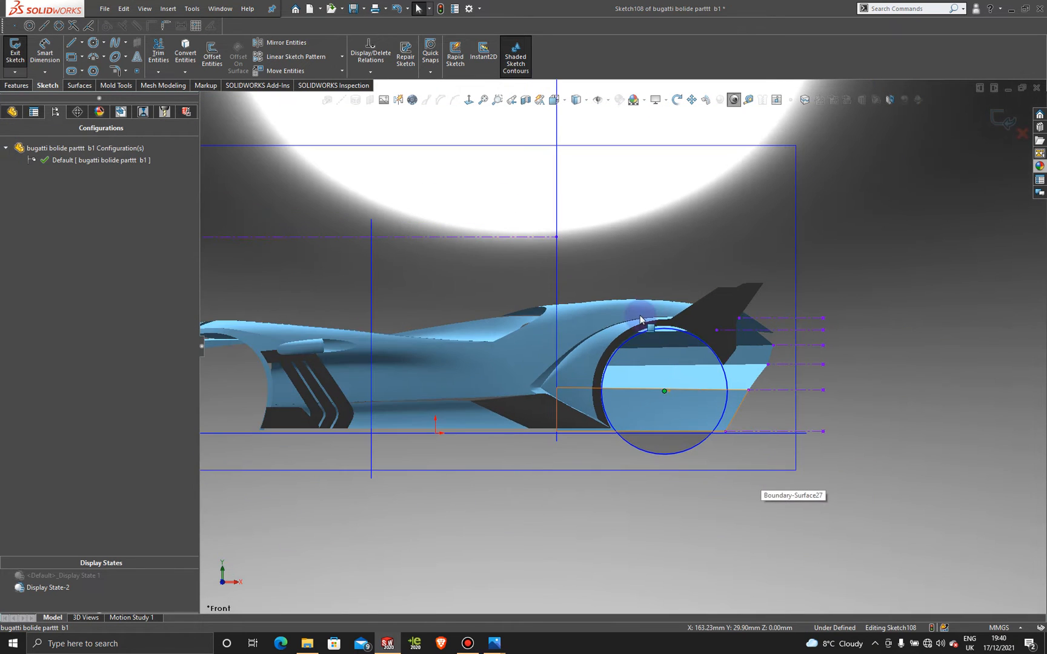
{"action": "mouse_move", "coordinate": [662, 383]}
{"action": "middle_mouse_down"}
{"action": "mouse_move", "coordinate": [591, 419]}
{"action": "mouse_move", "coordinate": [579, 393]}
{"action": "middle_mouse_up"}
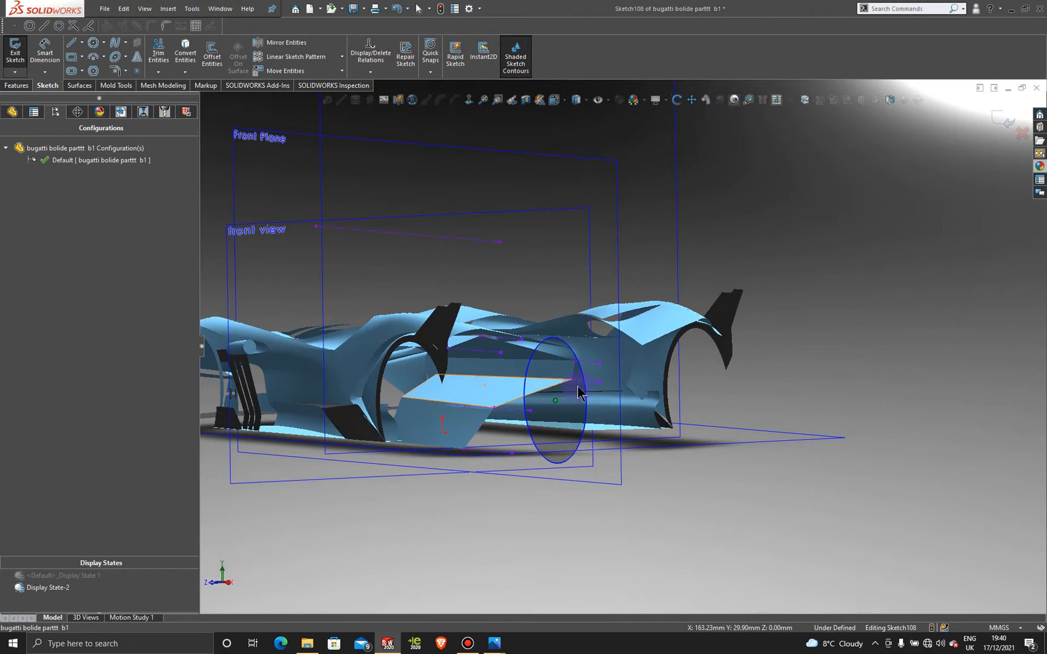
{"action": "left_click", "coordinate": [79, 86]}
{"action": "left_click", "coordinate": [391, 55]}
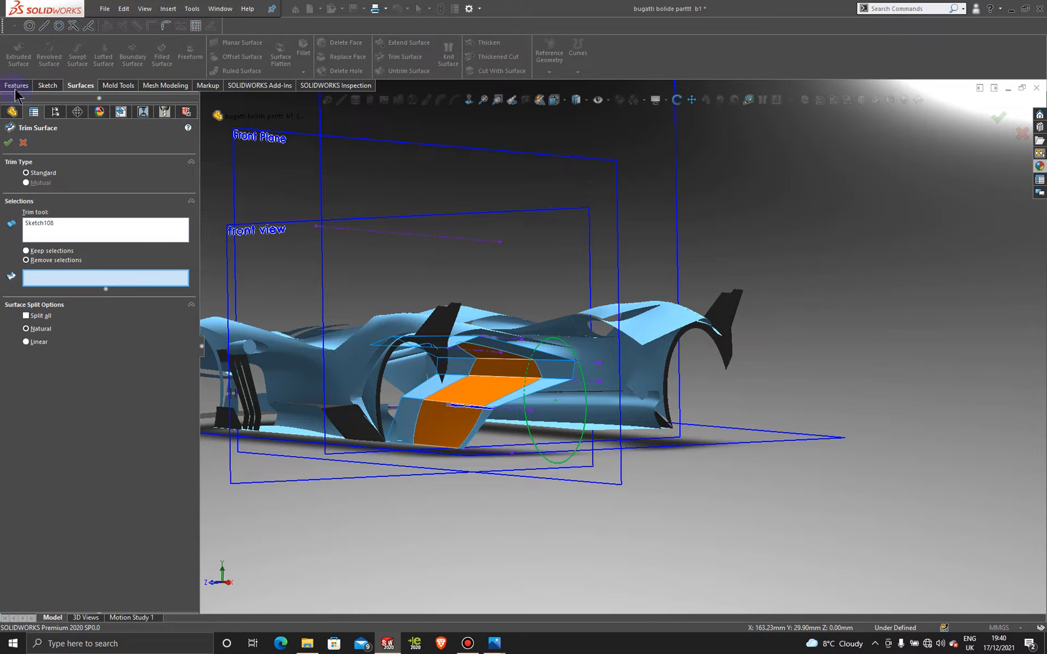
{"action": "left_click", "coordinate": [23, 143]}
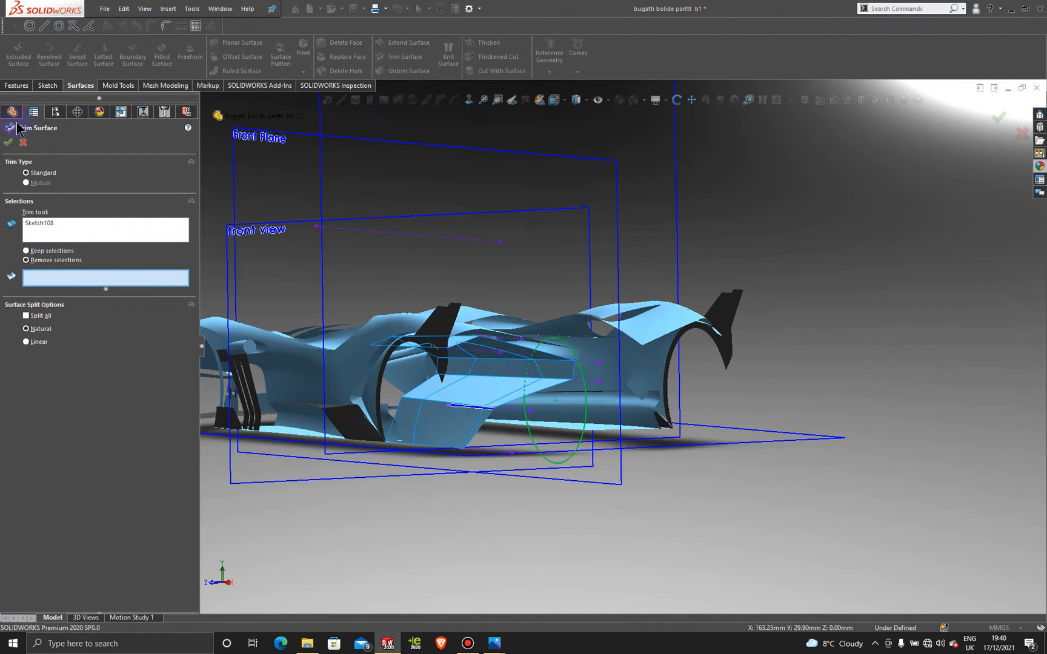
{"action": "left_click", "coordinate": [23, 144]}
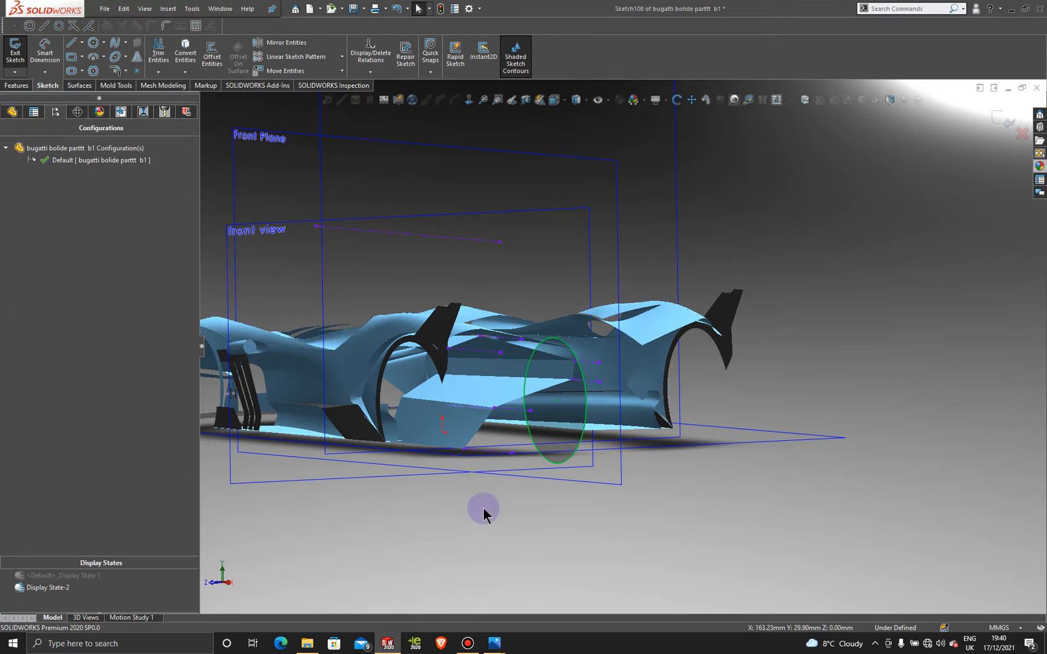
Delete the wheel arch circle and exit the sketch
{"action": "right_click", "coordinate": [564, 461]}
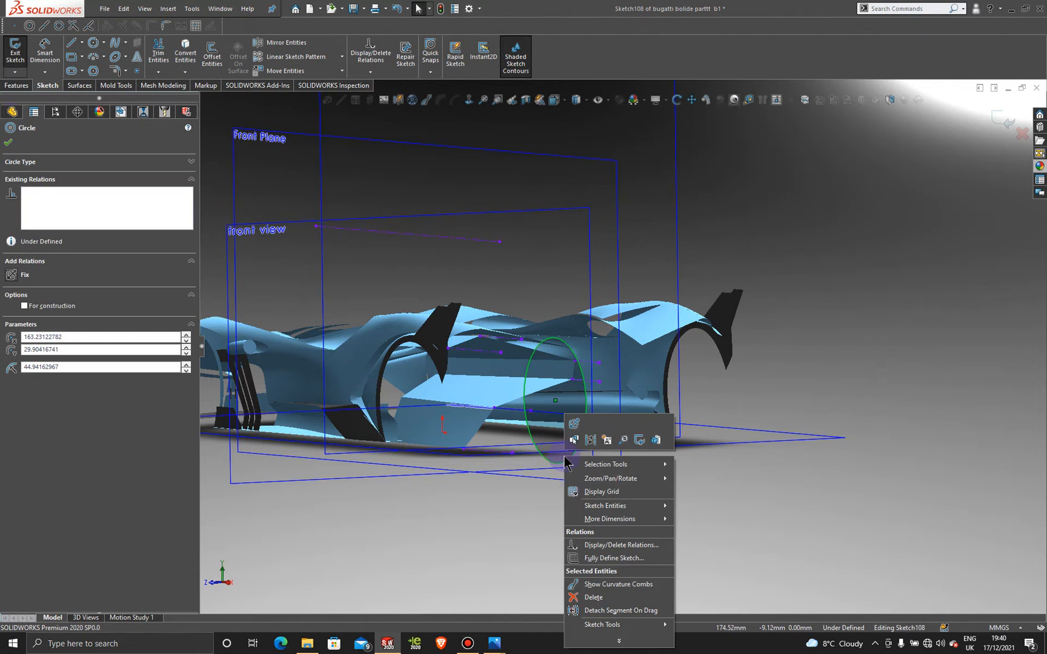
{"action": "left_click", "coordinate": [609, 598]}
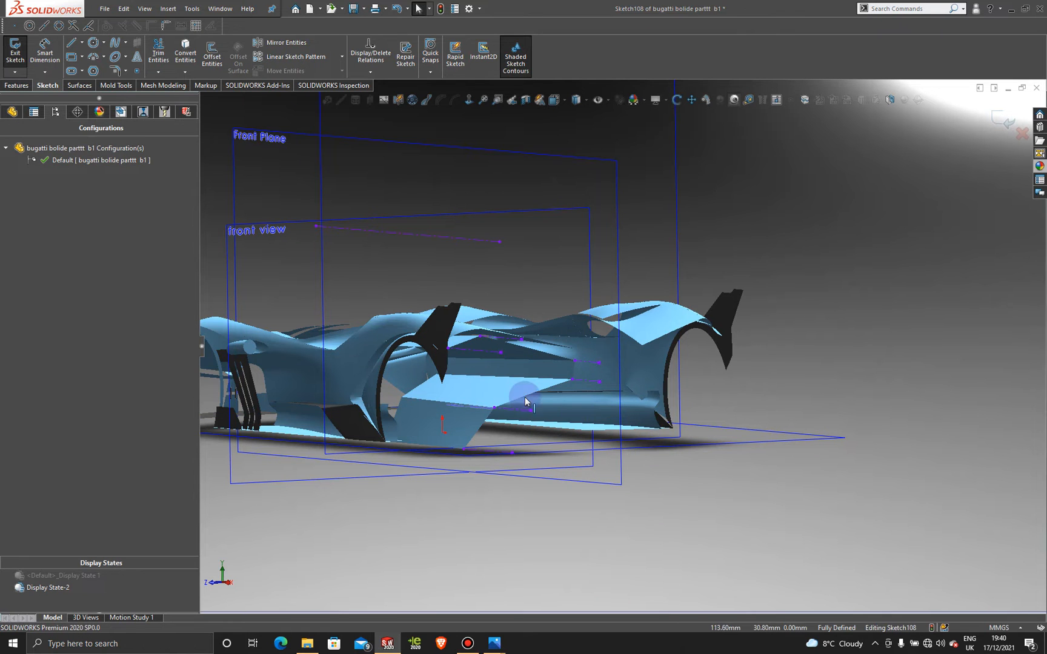
{"action": "middle_click_drag", "start_coordinate": [498, 388], "coordinate": [478, 395]}
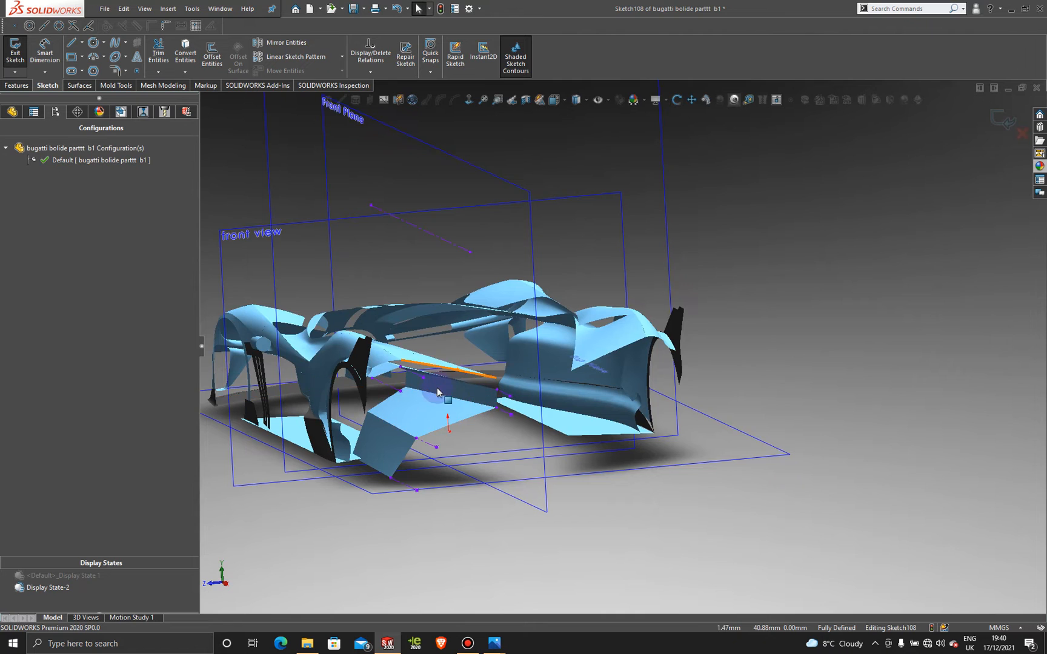
{"action": "scroll", "coordinate": [436, 389], "scroll_direction": "down", "scroll_amount": 5}
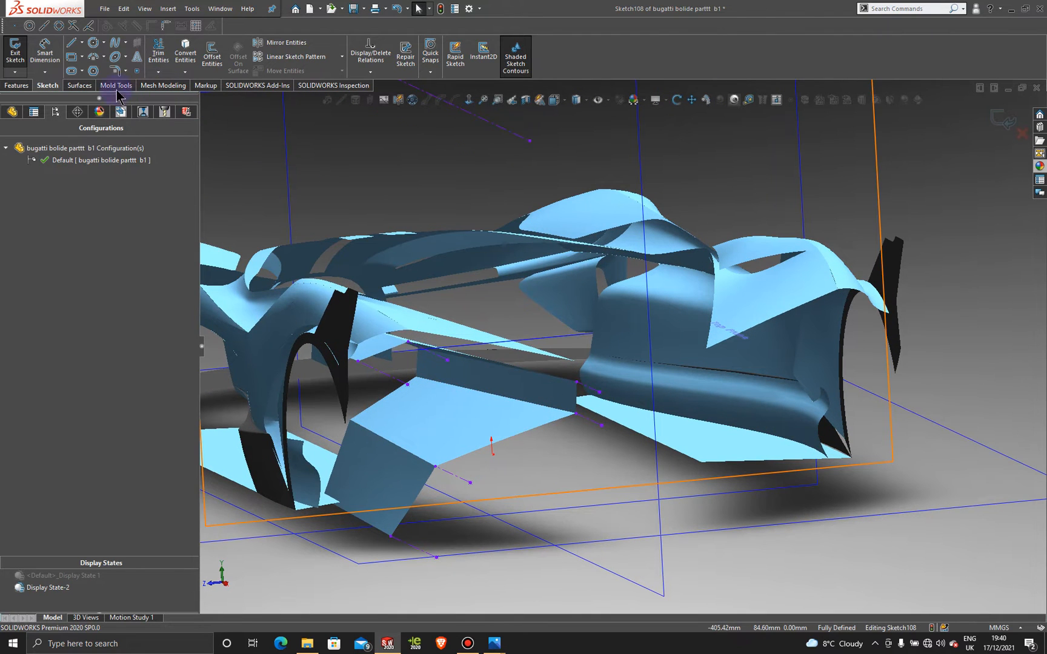
{"action": "left_click", "coordinate": [79, 87]}
{"action": "left_click", "coordinate": [999, 121]}
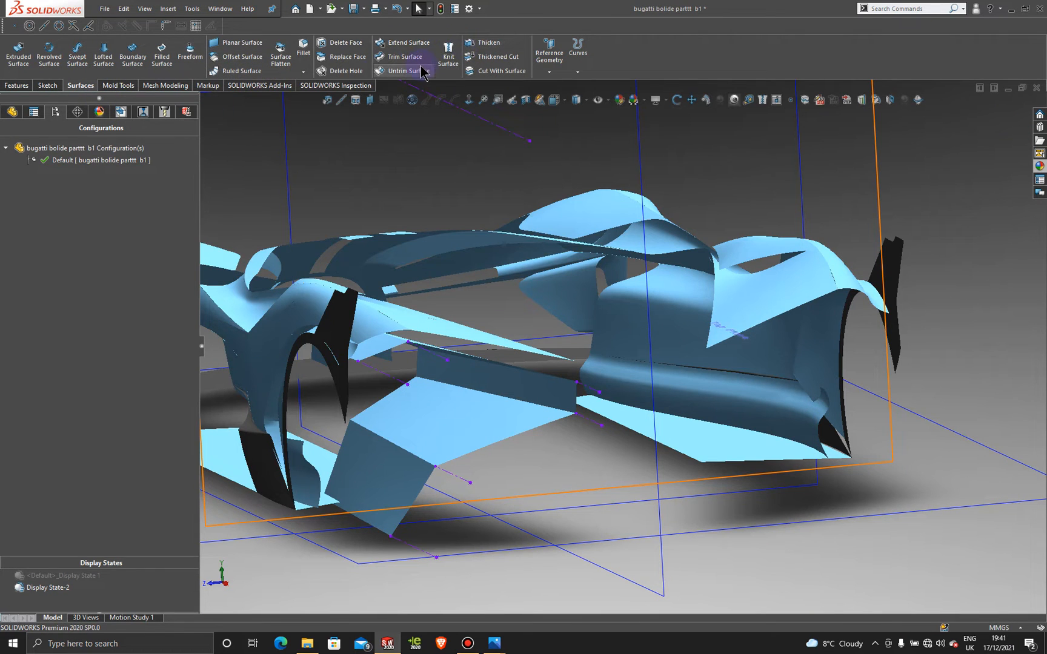
Thicken the angular rear boundary surface by 2 mm on side 1, with the result merged
{"action": "left_click", "coordinate": [479, 43]}
{"action": "left_click", "coordinate": [437, 373]}
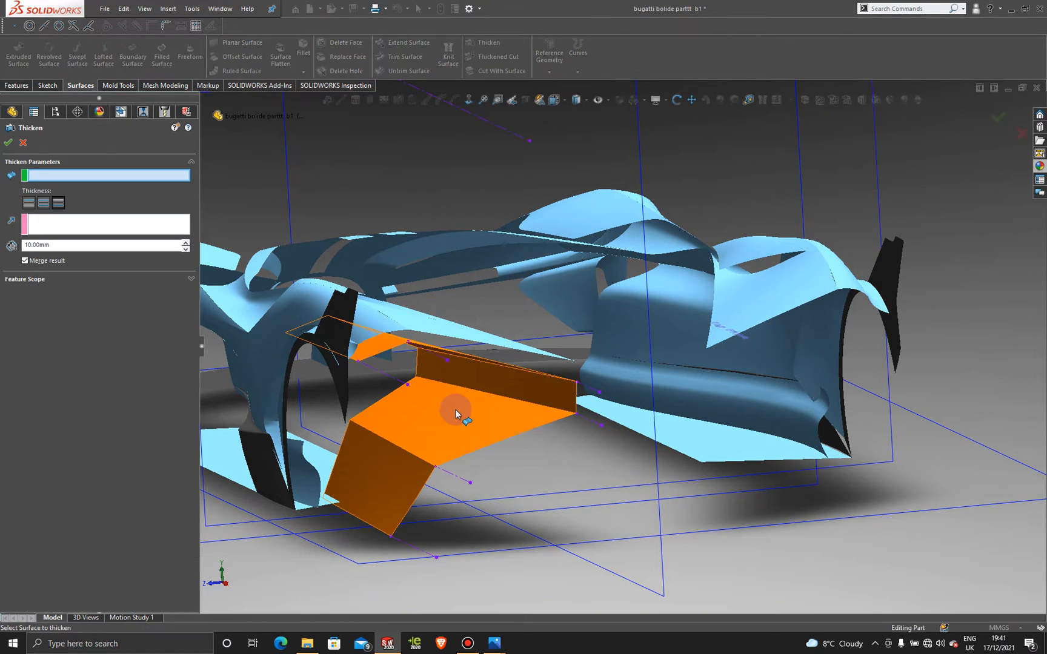
{"action": "left_click", "coordinate": [62, 229]}
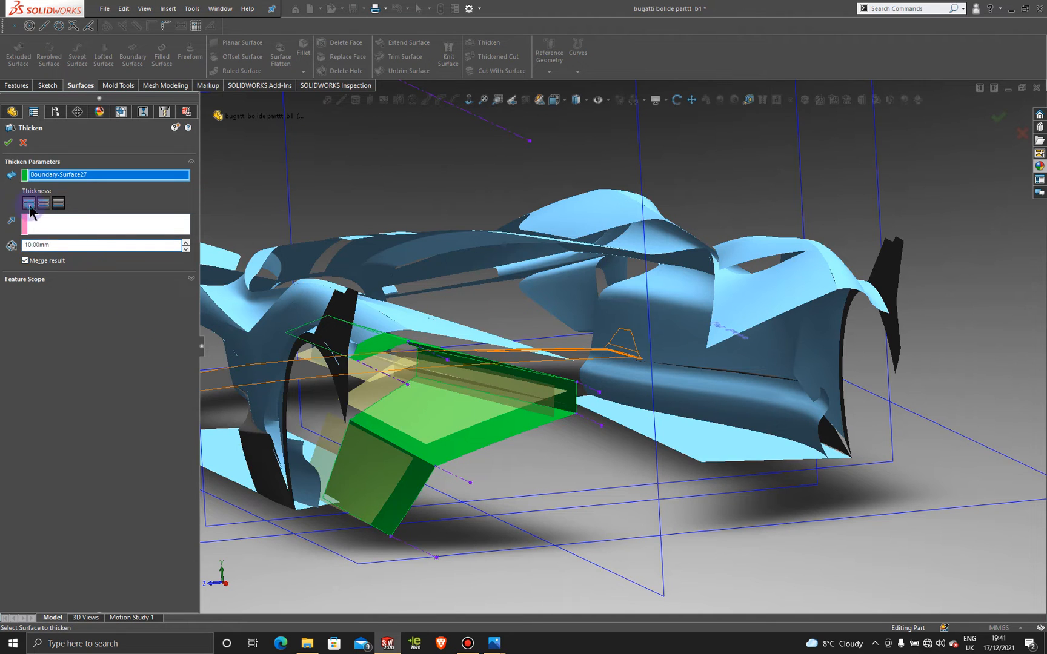
{"action": "left_click", "coordinate": [29, 203]}
{"action": "left_click", "coordinate": [59, 244]}
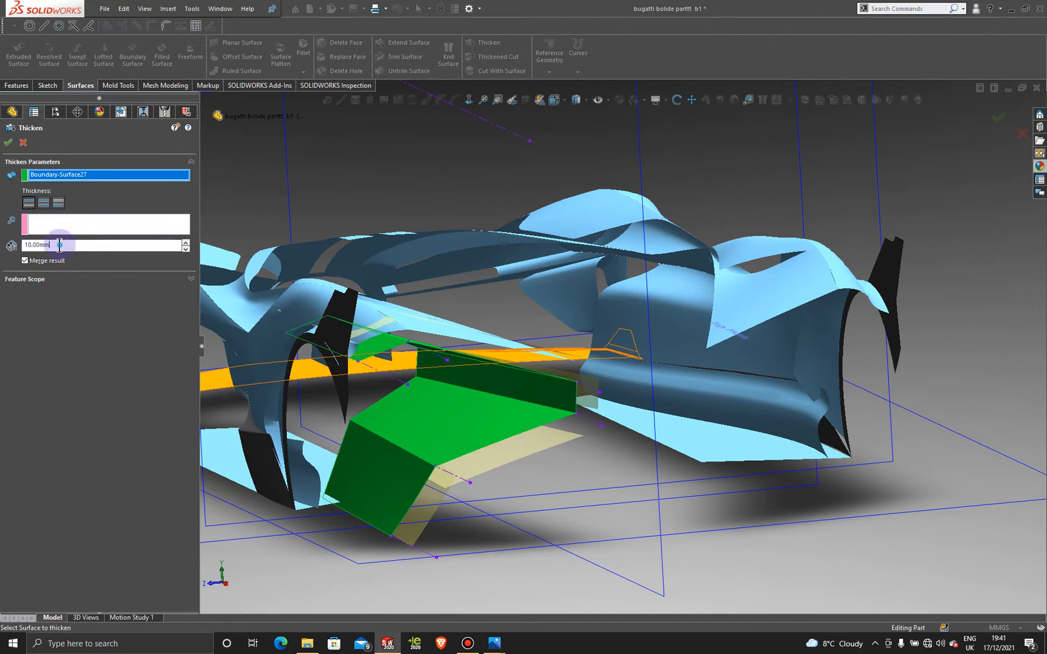
{"action": "double_click", "coordinate": [60, 245]}
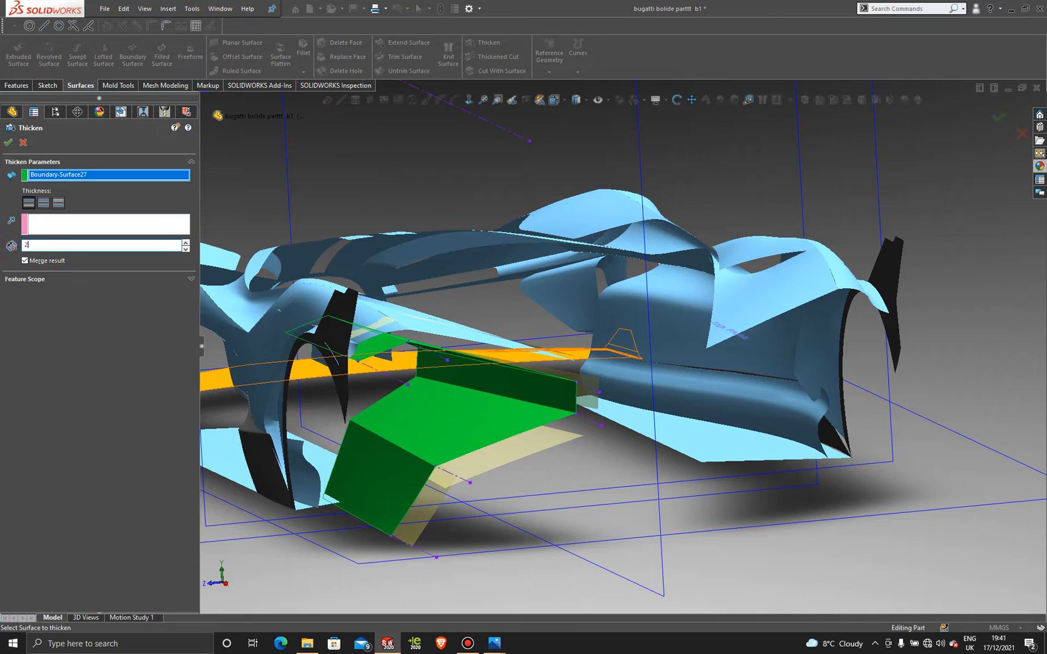
{"action": "key", "text": "Return"}
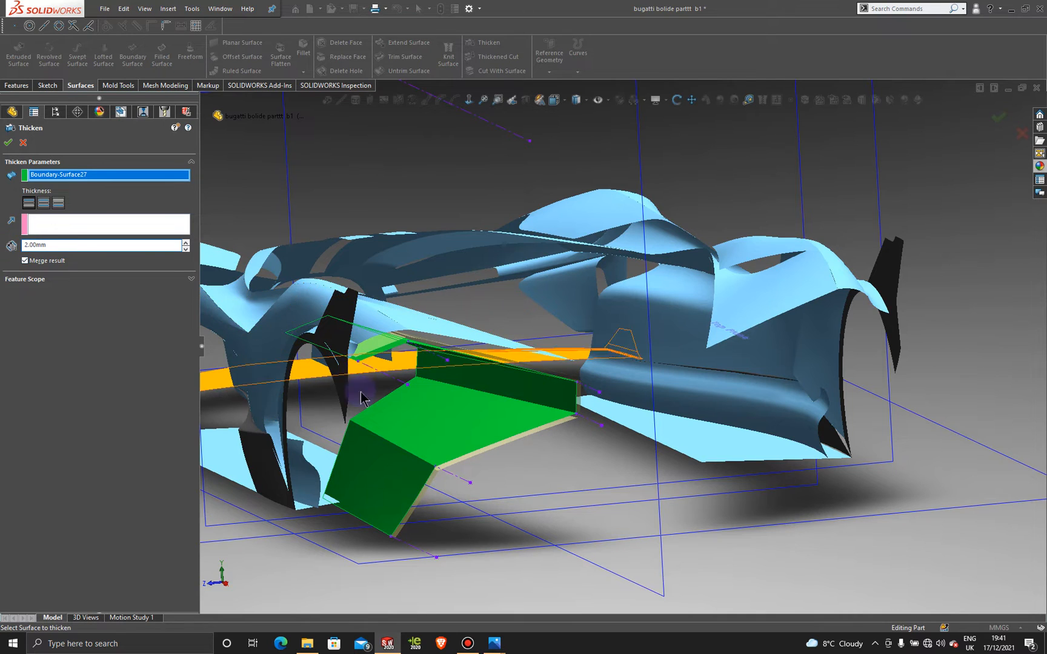
{"action": "mouse_move", "coordinate": [399, 412]}
{"action": "middle_mouse_down"}
{"action": "mouse_move", "coordinate": [373, 385]}
{"action": "mouse_move", "coordinate": [368, 395]}
{"action": "mouse_move", "coordinate": [397, 406]}
{"action": "middle_mouse_up"}
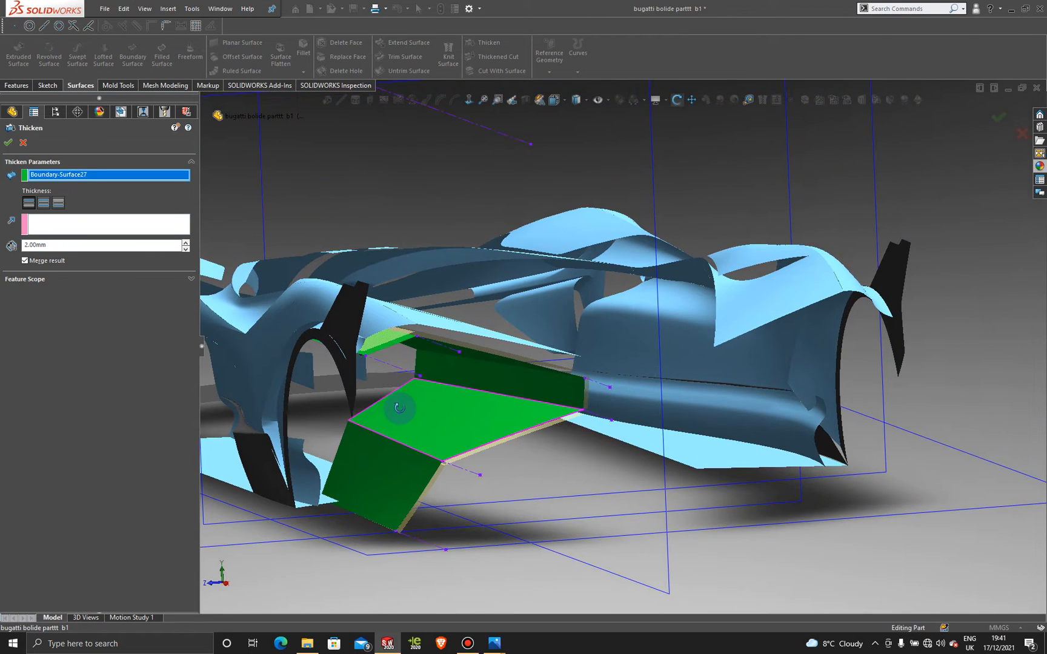
{"action": "left_click", "coordinate": [7, 143]}
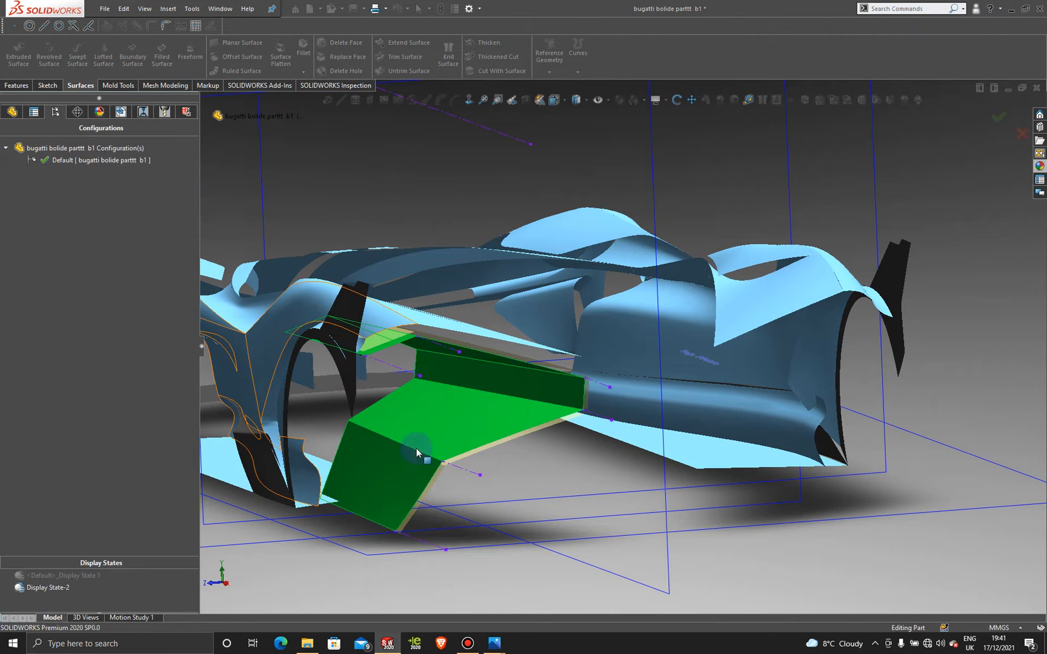
Create a reference plane parallel to the Front Plane, offset 120 mm toward the side with the thickened rear surface
{"action": "scroll", "coordinate": [481, 573], "scroll_direction": "up", "scroll_amount": 1}
{"action": "middle_click_drag", "start_coordinate": [473, 565], "coordinate": [569, 534]}
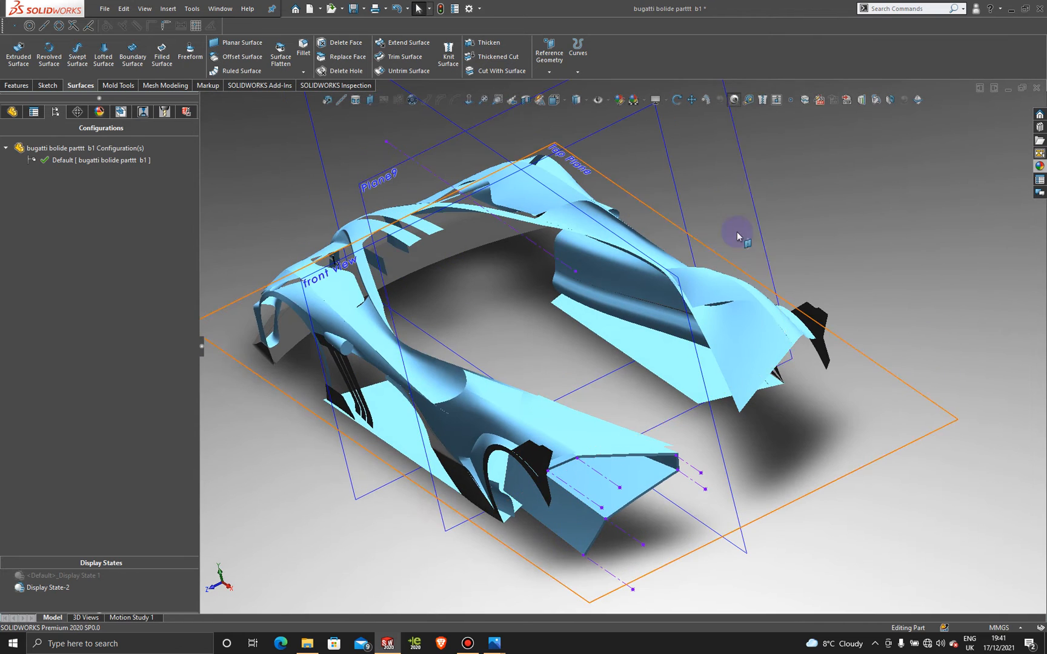
{"action": "middle_click_drag", "start_coordinate": [738, 234], "coordinate": [771, 374]}
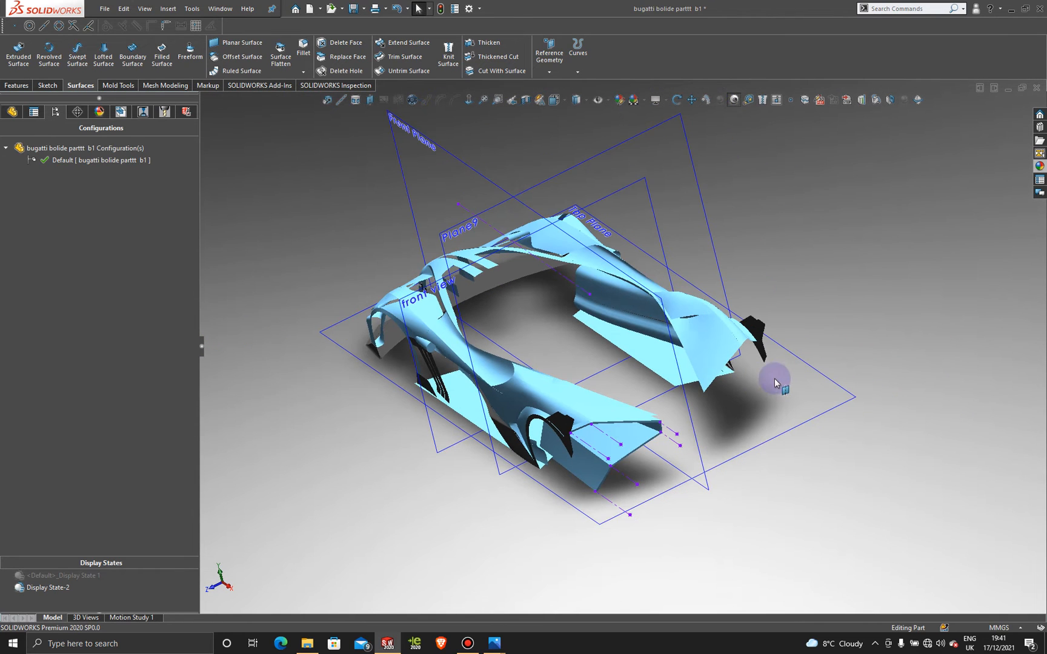
{"action": "left_click", "coordinate": [371, 101]}
{"action": "left_click", "coordinate": [476, 179]}
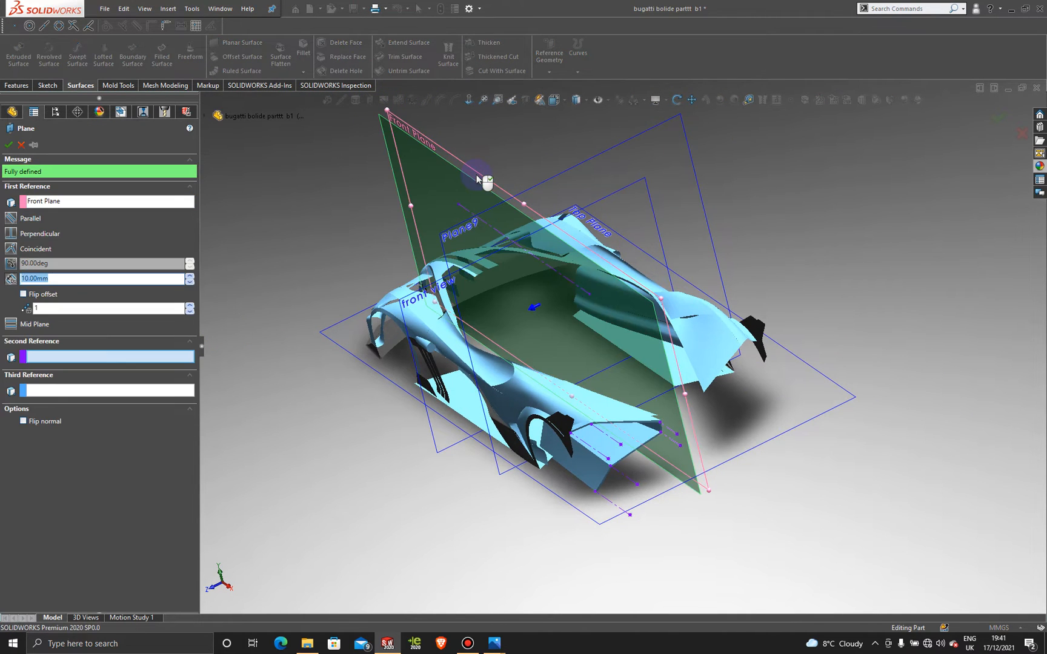
{"action": "left_click", "coordinate": [190, 276]}
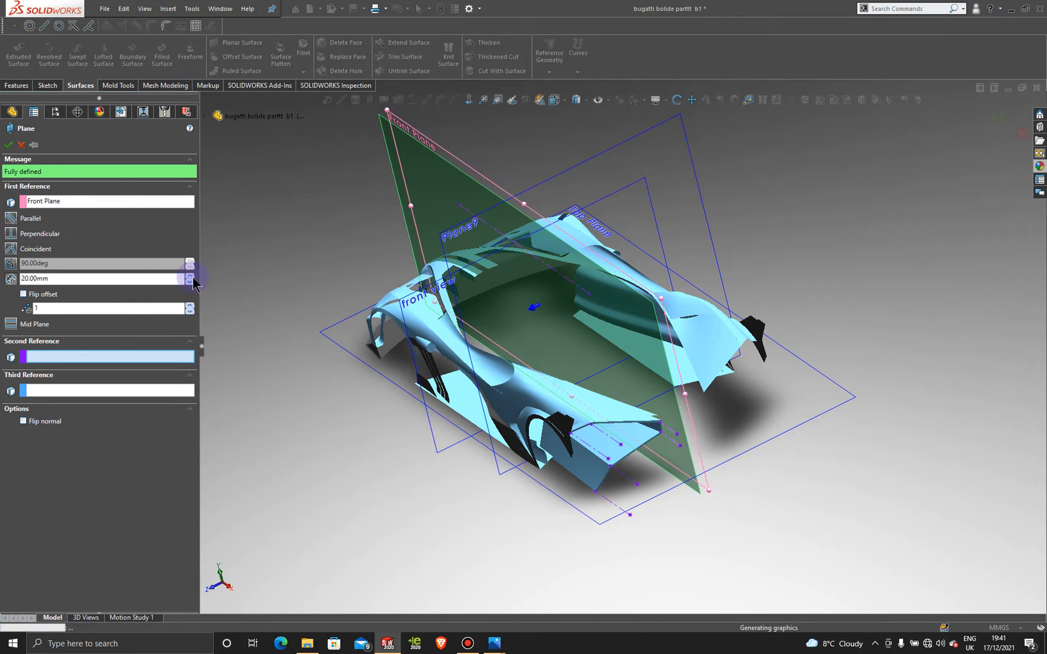
{"action": "left_click", "coordinate": [189, 276]}
{"action": "left_click", "coordinate": [190, 277]}
{"action": "left_click", "coordinate": [189, 276]}
{"action": "left_click", "coordinate": [189, 276]}
{"action": "left_click", "coordinate": [190, 276]}
{"action": "left_click", "coordinate": [189, 276]}
{"action": "left_click", "coordinate": [190, 276]}
{"action": "left_click", "coordinate": [190, 276]}
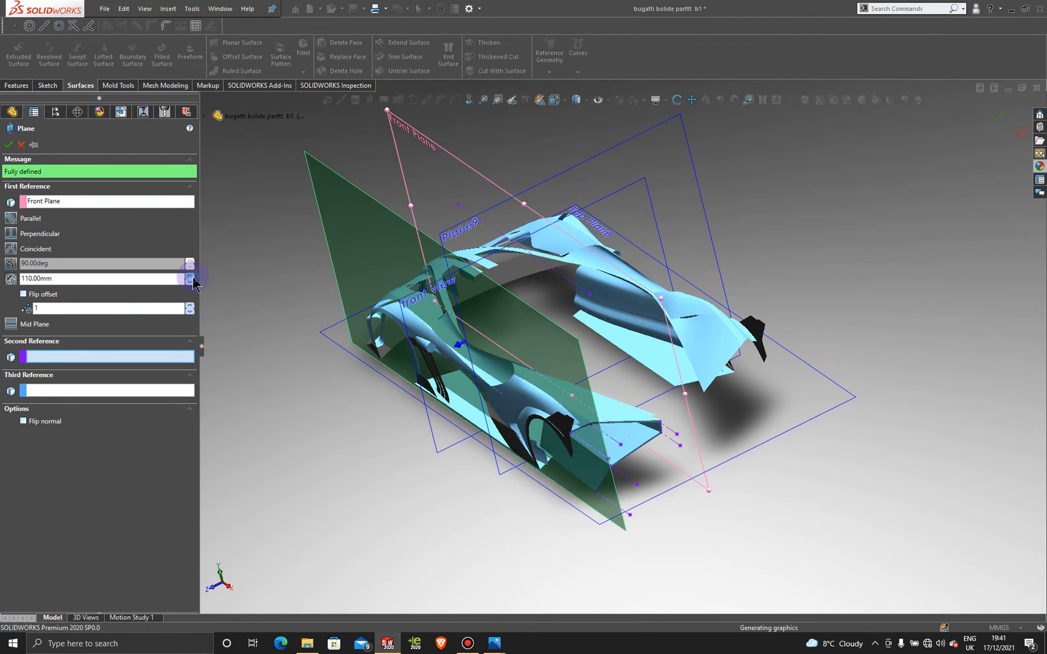
{"action": "left_click", "coordinate": [190, 276]}
{"action": "left_click", "coordinate": [190, 276]}
{"action": "left_click", "coordinate": [8, 146]}
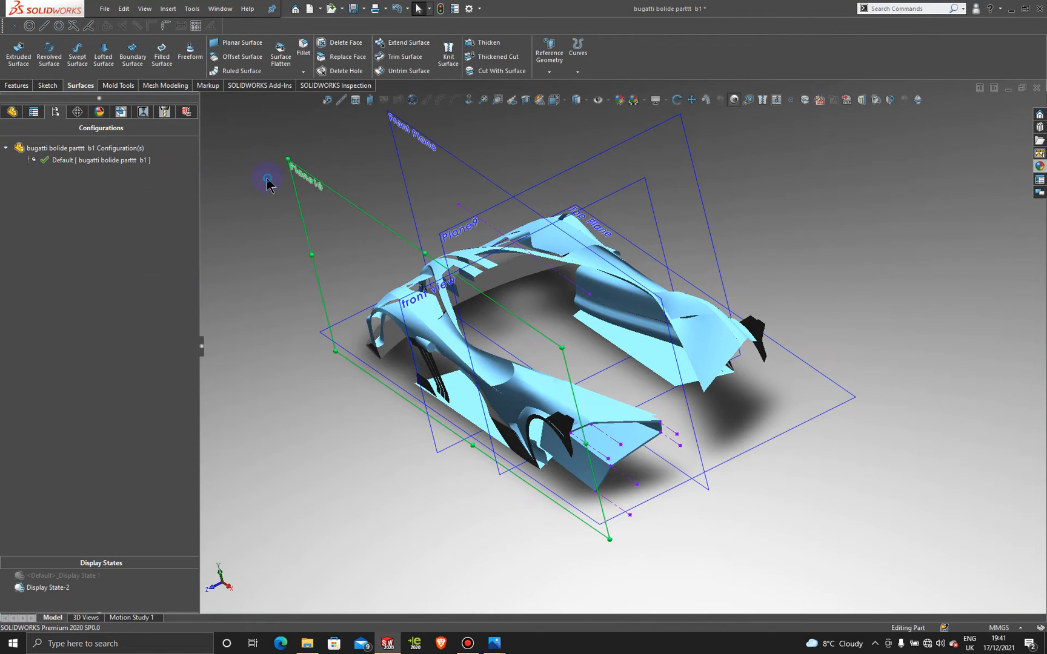
{"action": "left_click", "coordinate": [335, 200]}
{"action": "left_click", "coordinate": [381, 159]}
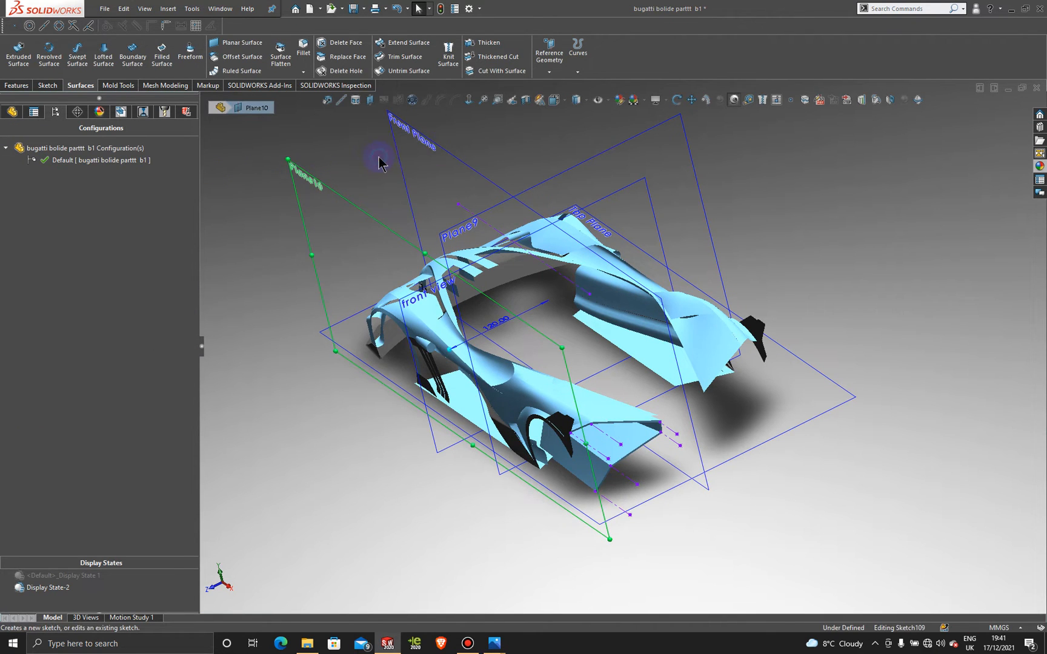
{"action": "left_click", "coordinate": [470, 102]}
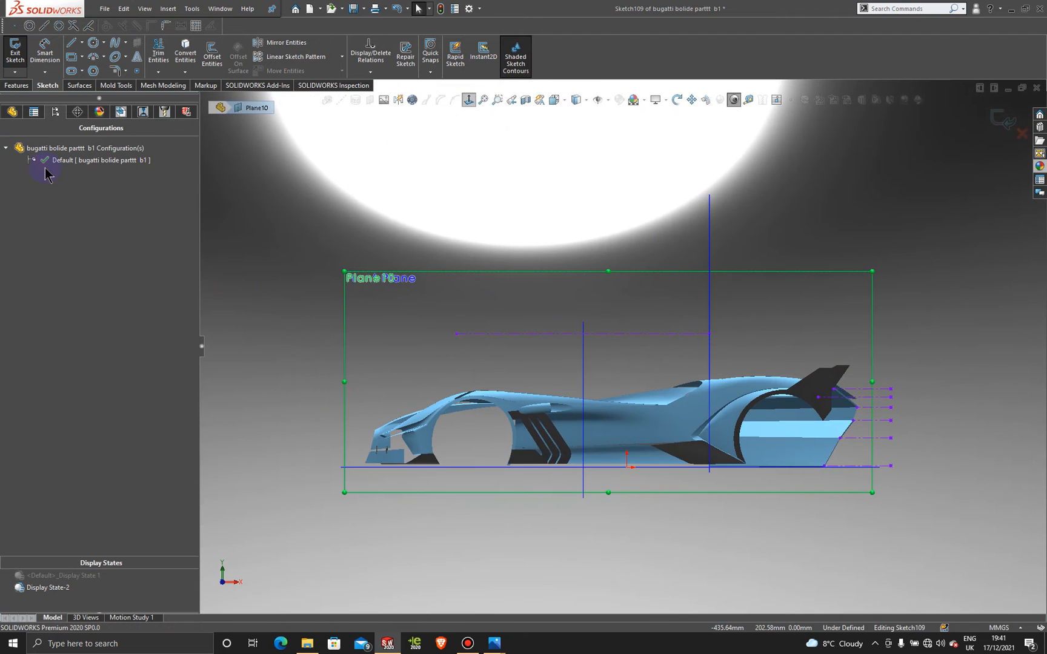
{"action": "left_click", "coordinate": [12, 111]}
{"action": "scroll", "coordinate": [119, 400], "scroll_direction": "down", "scroll_amount": 5}
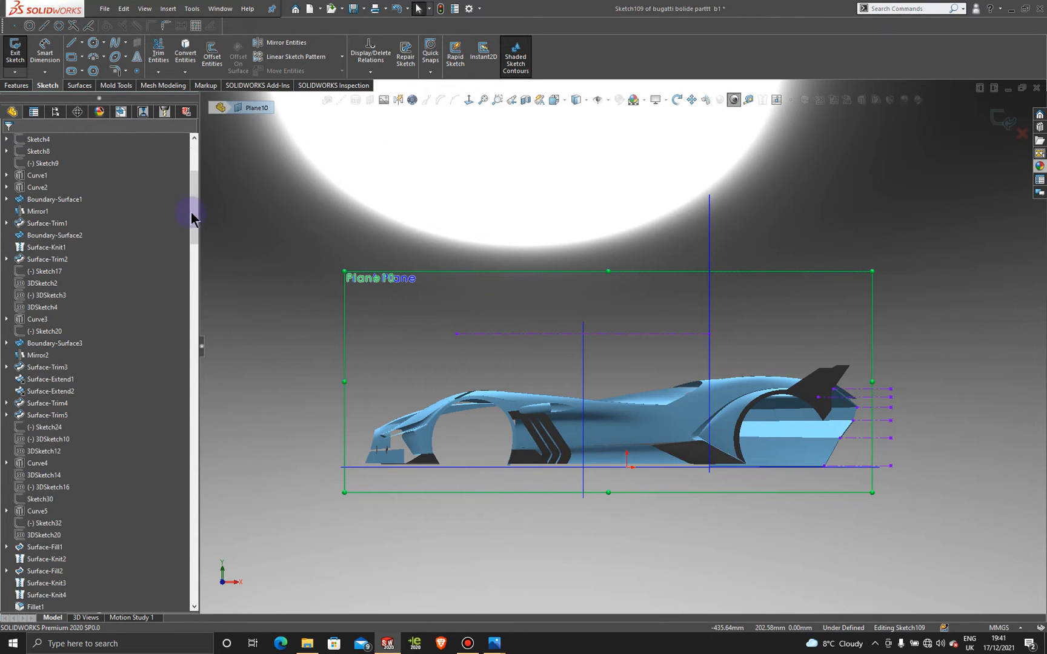
{"action": "left_click_drag", "start_coordinate": [191, 212], "coordinate": [205, 592]}
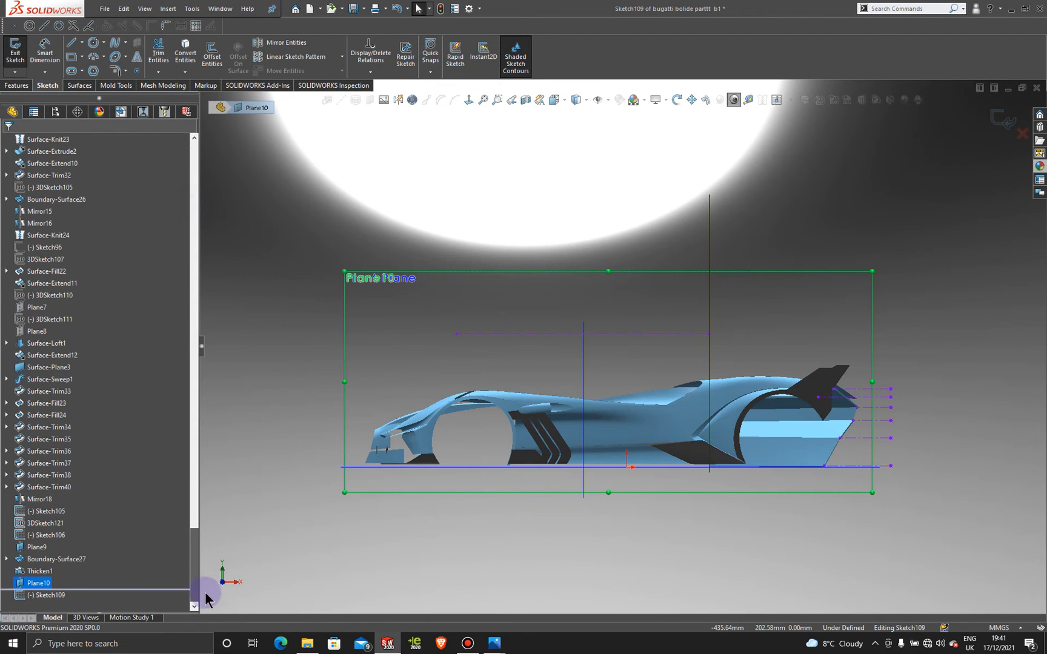
{"action": "left_click", "coordinate": [47, 597]}
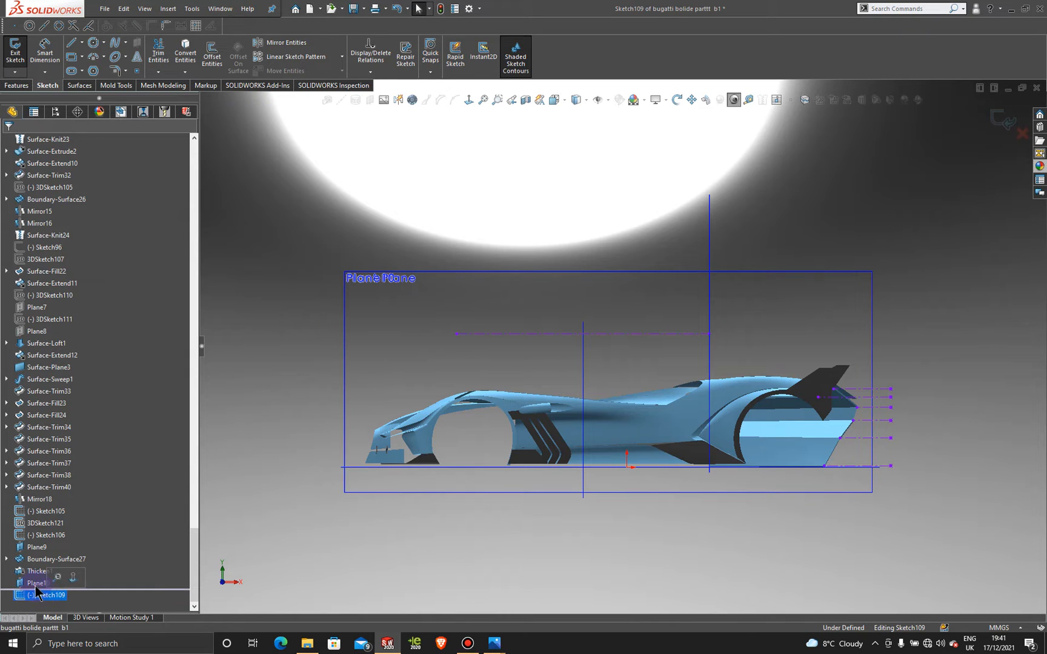
{"action": "left_click", "coordinate": [7, 559]}
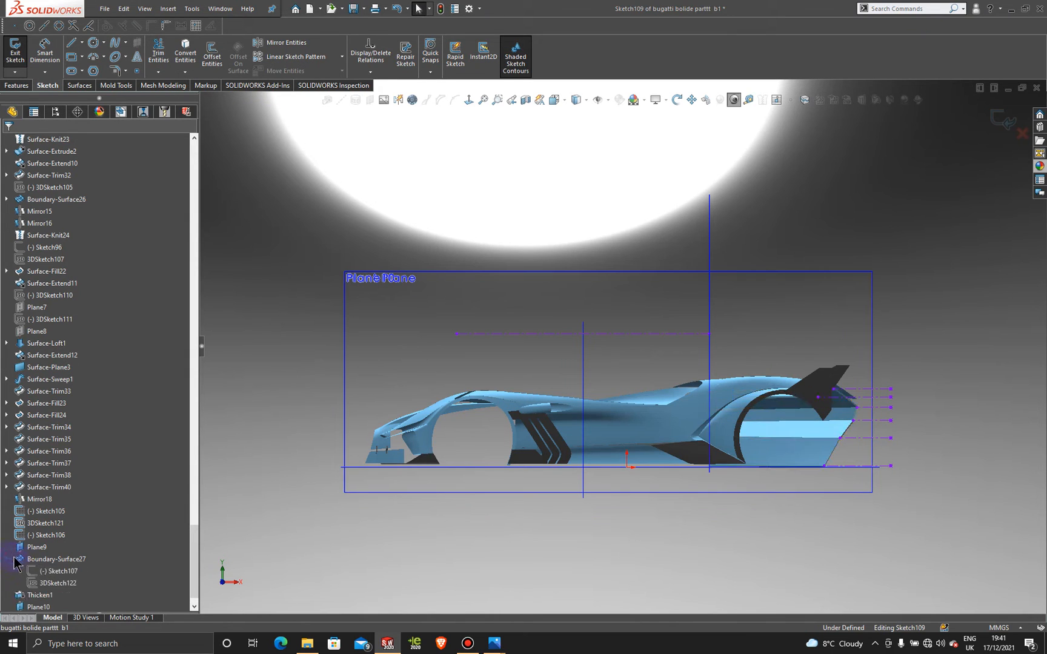
{"action": "scroll", "coordinate": [42, 603], "scroll_direction": "down", "scroll_amount": 1}
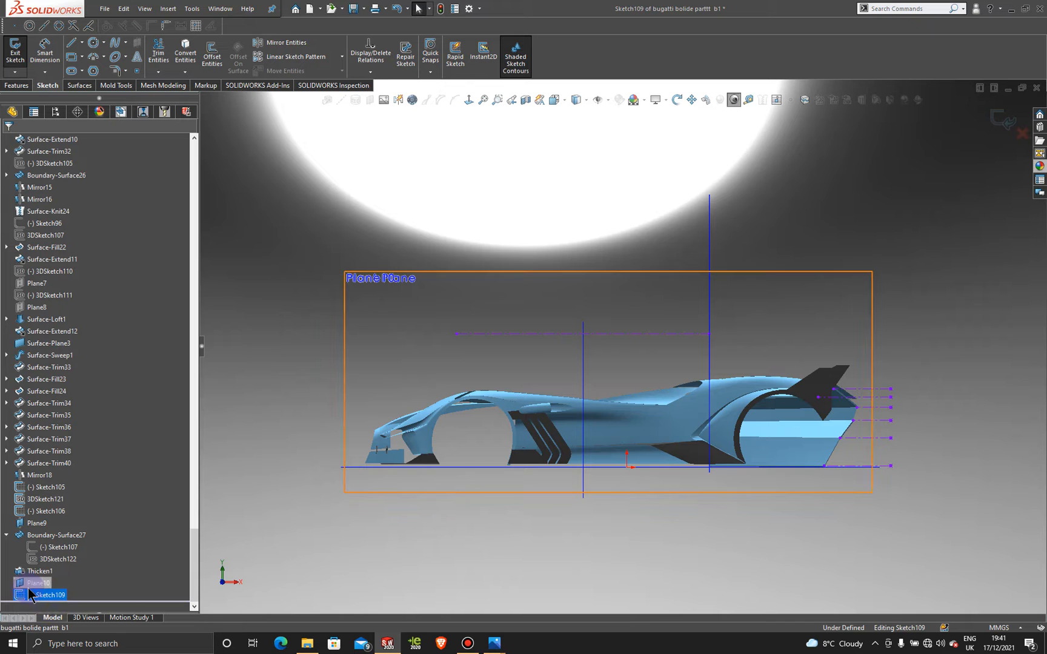
{"action": "left_click", "coordinate": [243, 538]}
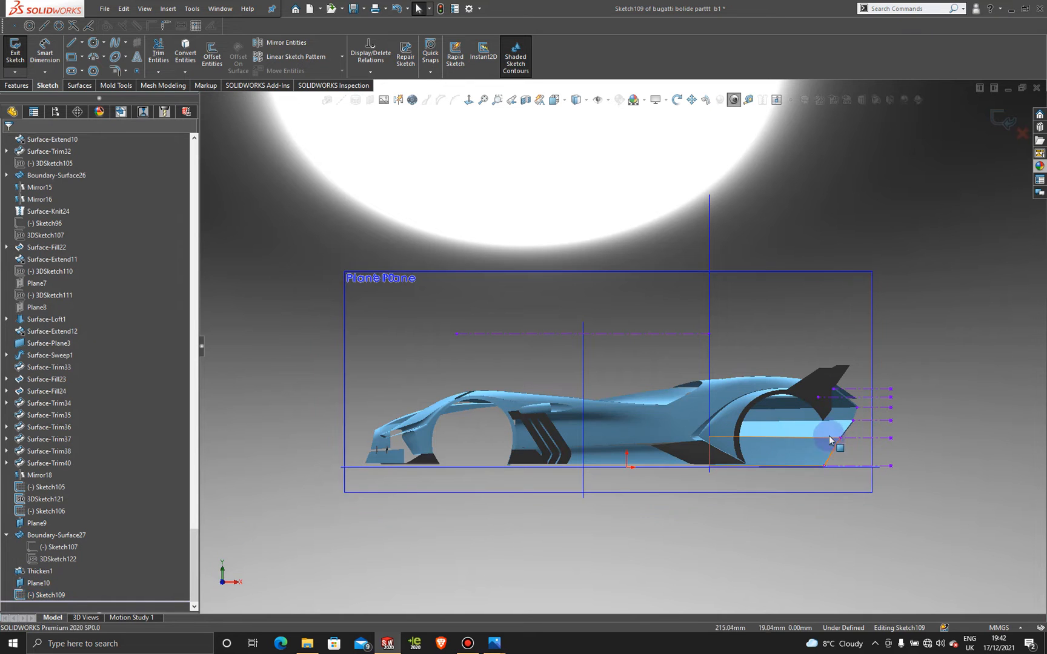
{"action": "scroll", "coordinate": [827, 431], "scroll_direction": "down", "scroll_amount": 3}
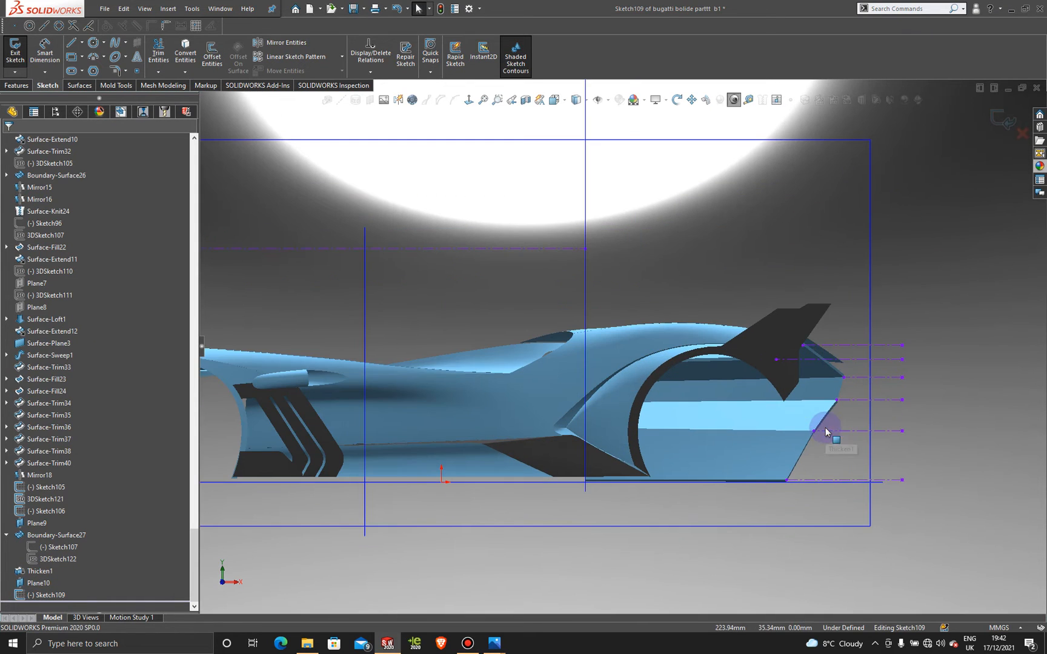
{"action": "left_click", "coordinate": [870, 178]}
{"action": "scroll", "coordinate": [936, 243], "scroll_direction": "up", "scroll_amount": 4}
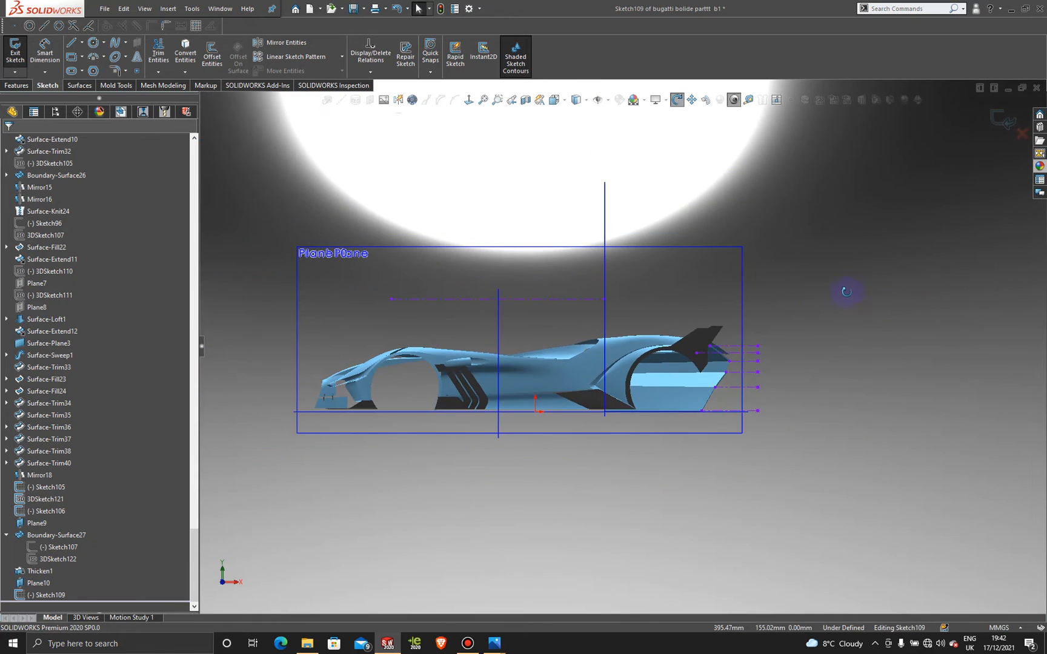
{"action": "middle_click_drag", "start_coordinate": [846, 289], "coordinate": [815, 341]}
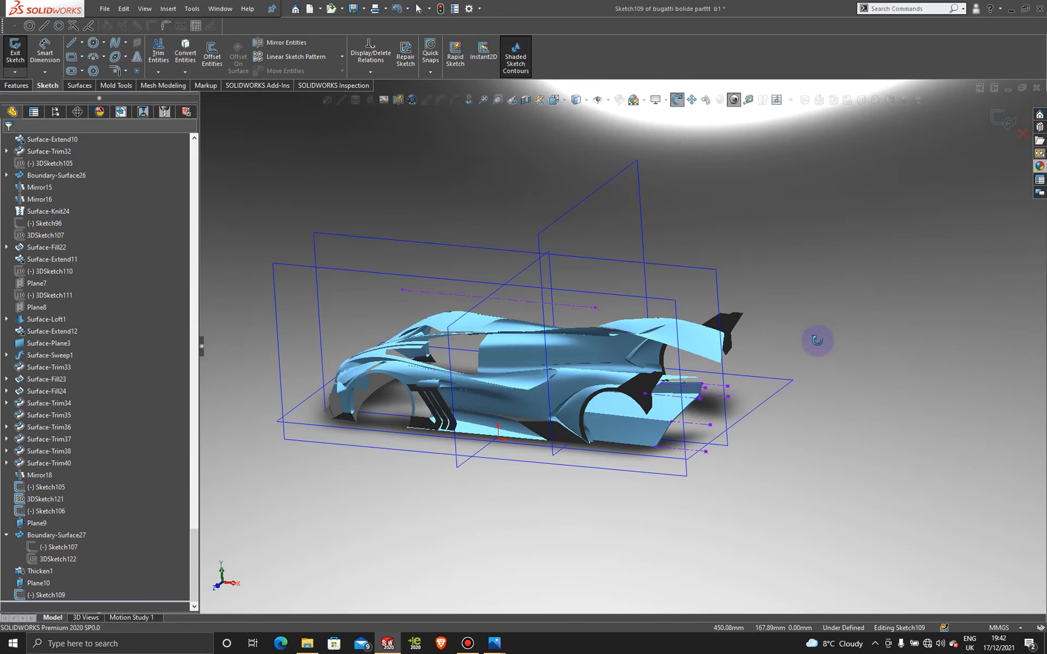
{"action": "left_click", "coordinate": [667, 303]}
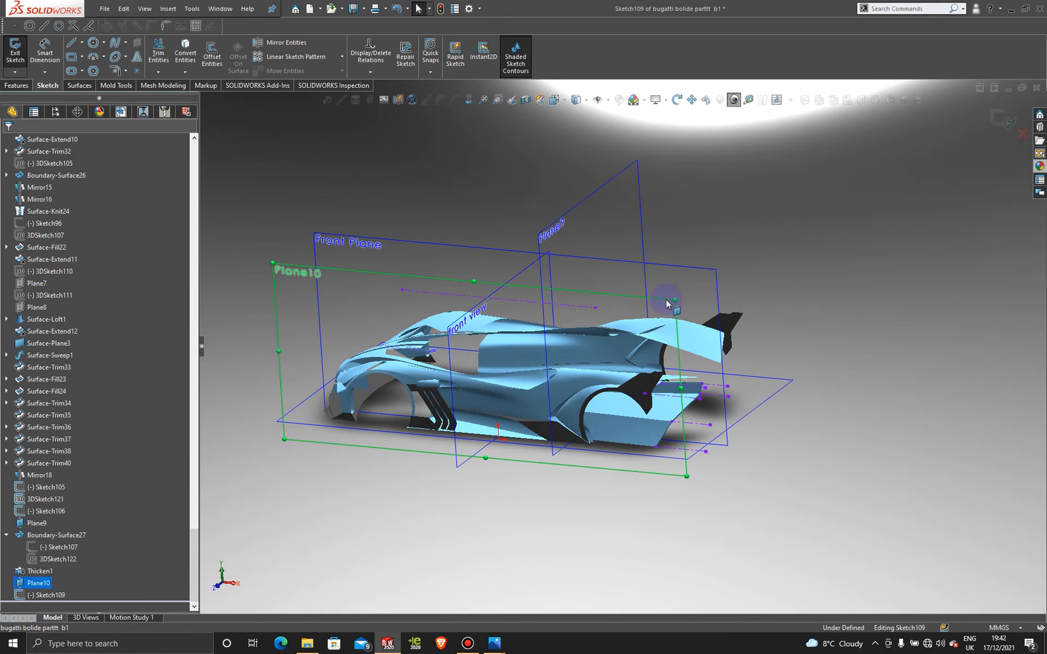
{"action": "left_click", "coordinate": [1000, 121]}
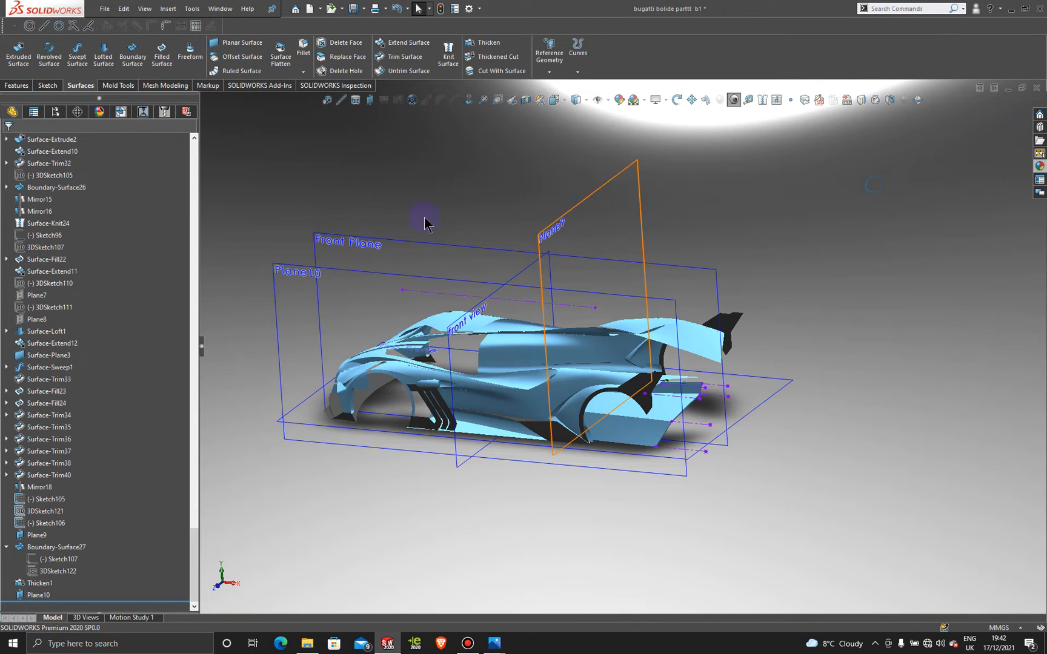
Sketch a circle of about 44 mm radius over the rear wheel arch on the new offset plane, facing the plane squarely
{"action": "left_click", "coordinate": [275, 265]}
{"action": "left_click", "coordinate": [328, 233]}
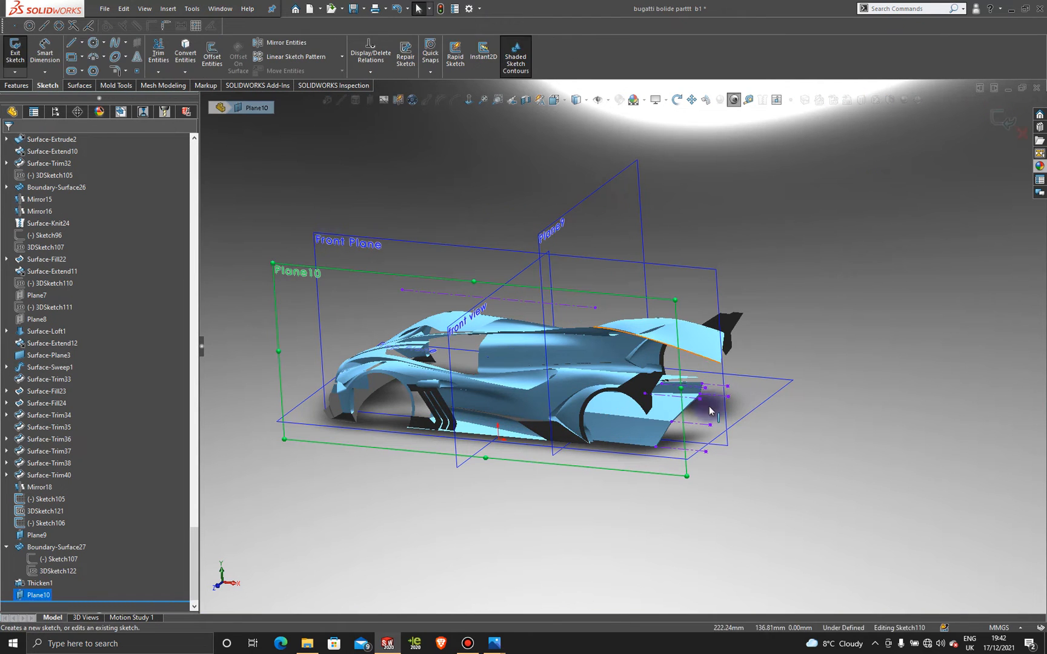
{"action": "left_click", "coordinate": [468, 100]}
{"action": "scroll", "coordinate": [806, 449], "scroll_direction": "up", "scroll_amount": 3}
{"action": "scroll", "coordinate": [799, 436], "scroll_direction": "up", "scroll_amount": 1}
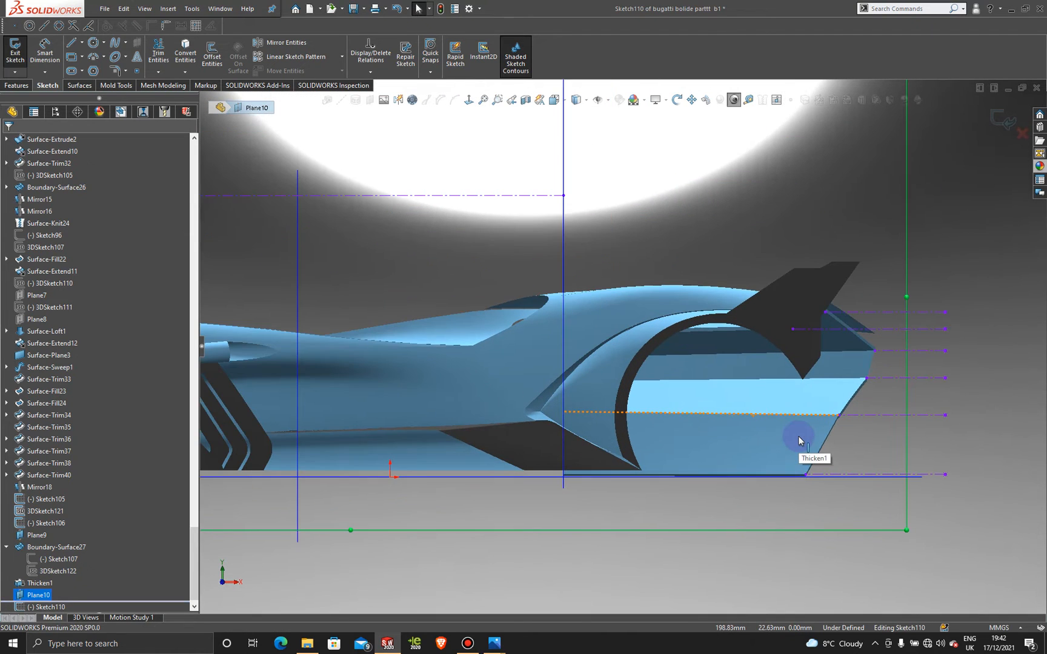
{"action": "key", "text": "c"}
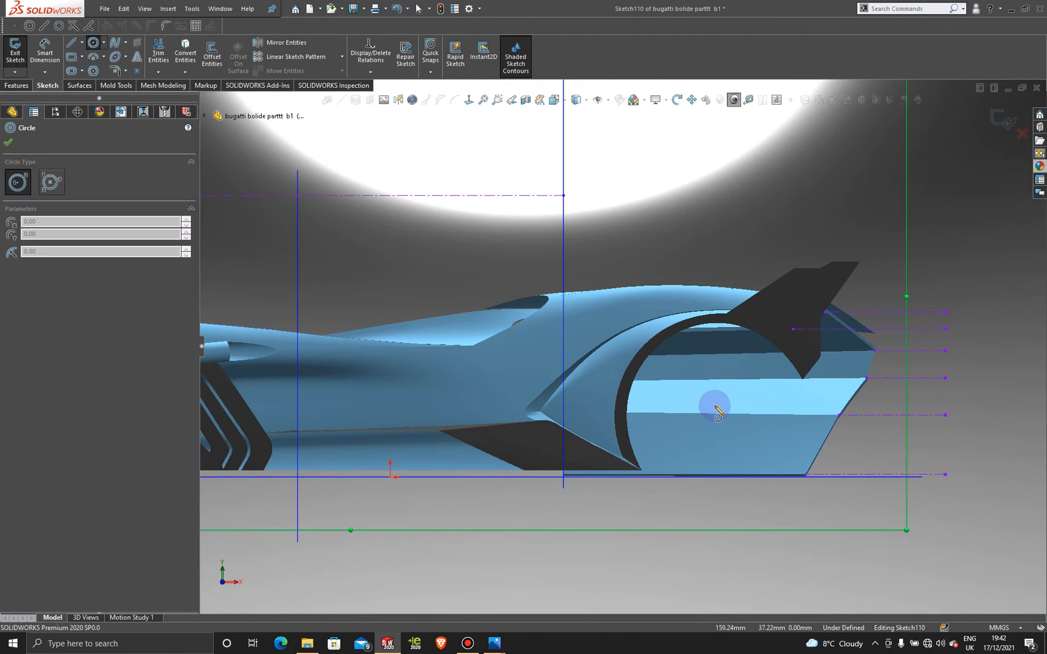
{"action": "left_click", "coordinate": [710, 403]}
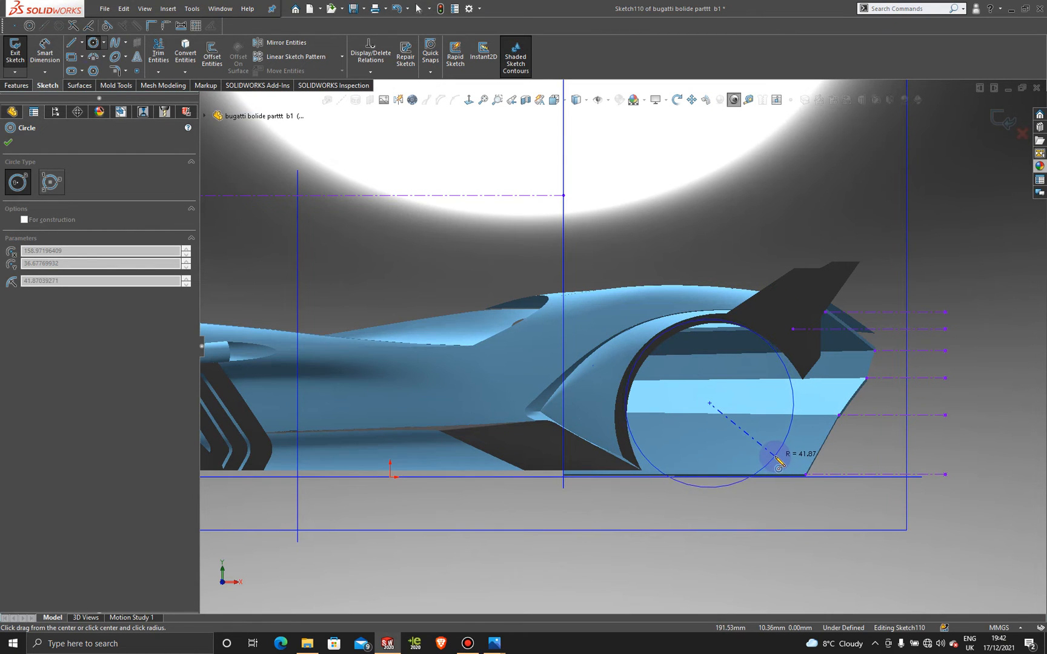
{"action": "left_click", "coordinate": [782, 460]}
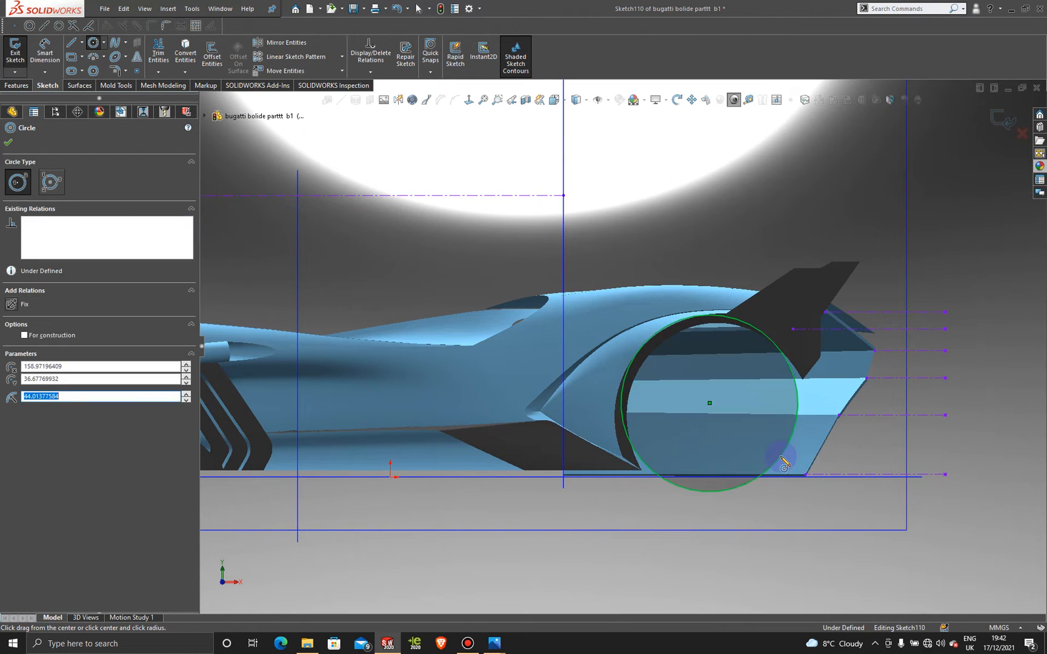
{"action": "key", "text": "Escape"}
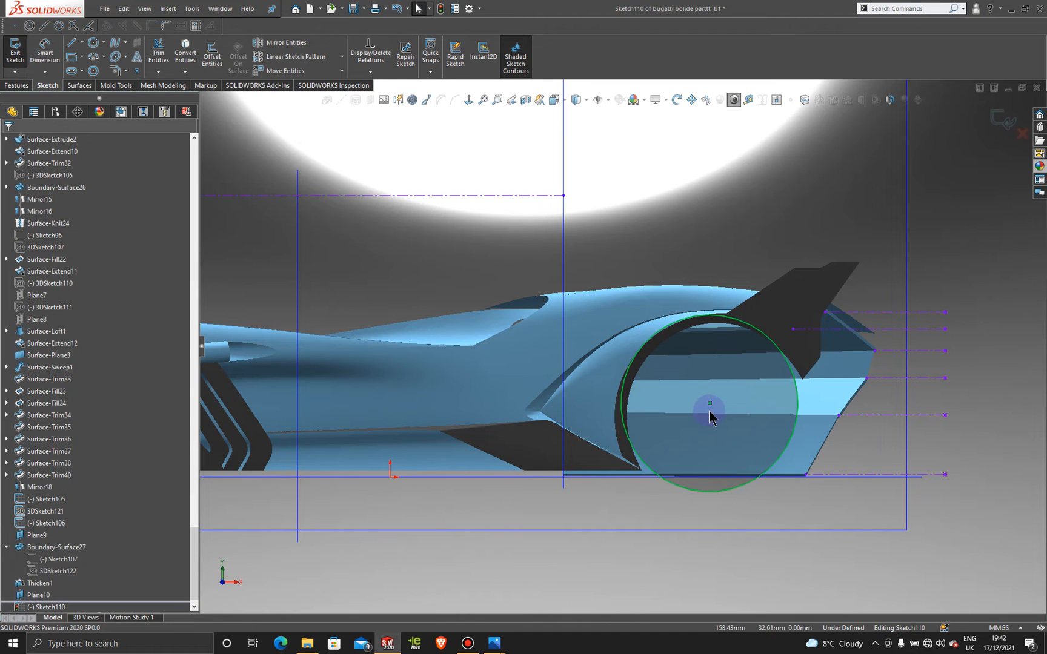
Move the circle's centre onto the thickened surface's crease edge, at about X 162.2, Y 31.6, aligning it with the wheel arch
{"action": "mouse_move", "coordinate": [709, 403]}
{"action": "left_mouse_down"}
{"action": "mouse_move", "coordinate": [733, 424]}
{"action": "mouse_move", "coordinate": [716, 414]}
{"action": "left_mouse_up"}
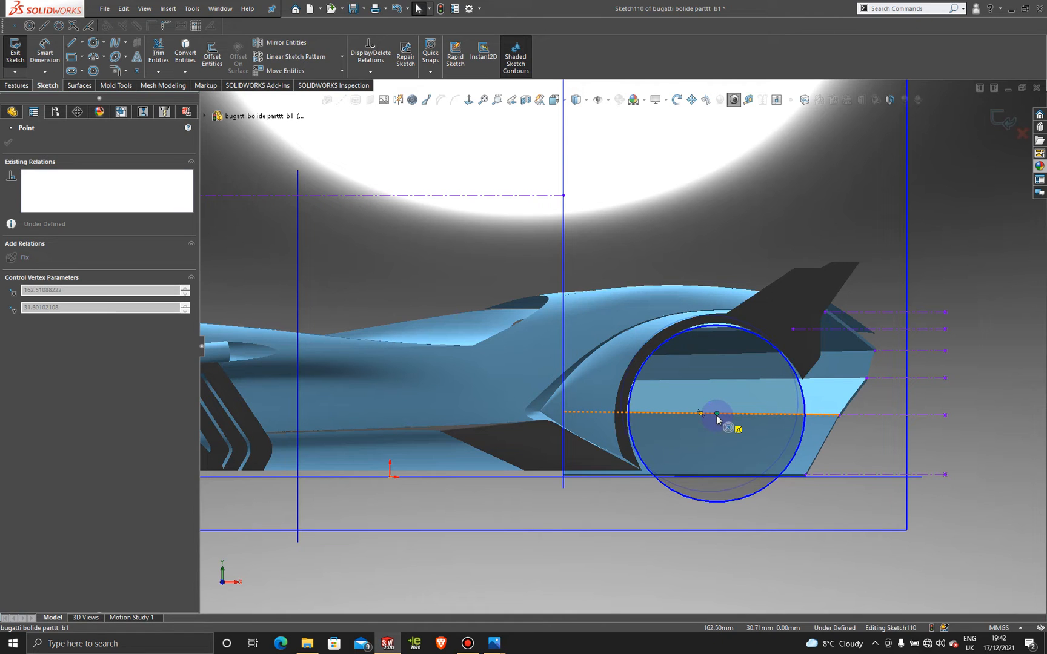
{"action": "left_click_drag", "start_coordinate": [717, 415], "coordinate": [719, 415]}
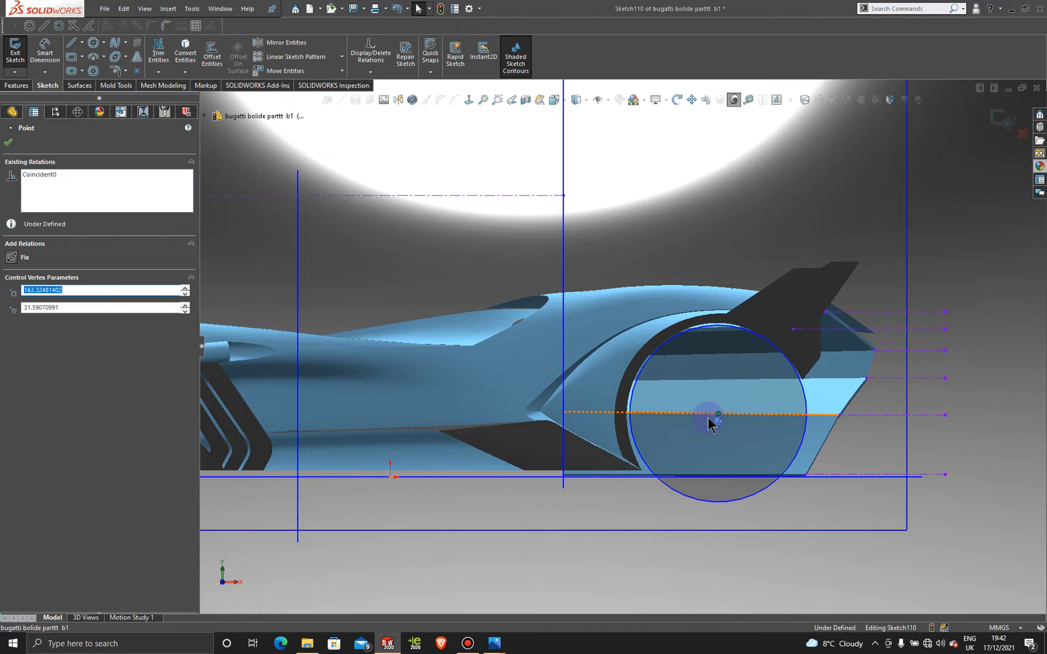
{"action": "left_click_drag", "start_coordinate": [709, 413], "coordinate": [717, 416]}
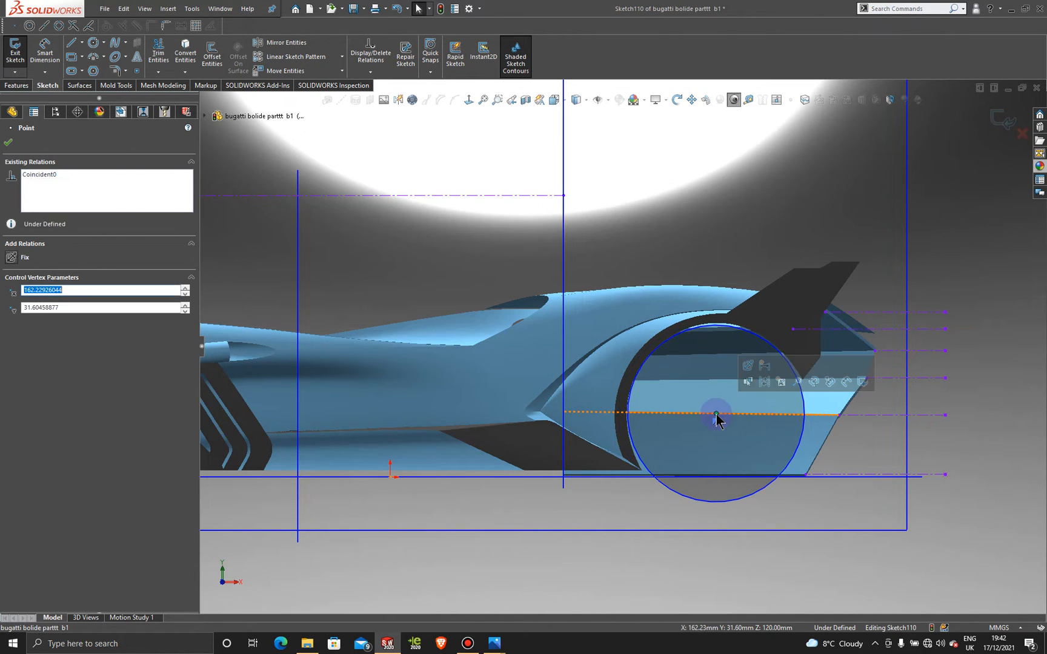
{"action": "left_click", "coordinate": [8, 144]}
Set up a blind extruded cut from the wheel arch circle, 46 mm deep toward the middle of the car
{"action": "mouse_move", "coordinate": [591, 175]}
{"action": "middle_mouse_down"}
{"action": "mouse_move", "coordinate": [600, 236]}
{"action": "mouse_move", "coordinate": [621, 273]}
{"action": "mouse_move", "coordinate": [572, 321]}
{"action": "mouse_move", "coordinate": [509, 270]}
{"action": "mouse_move", "coordinate": [532, 310]}
{"action": "middle_mouse_up"}
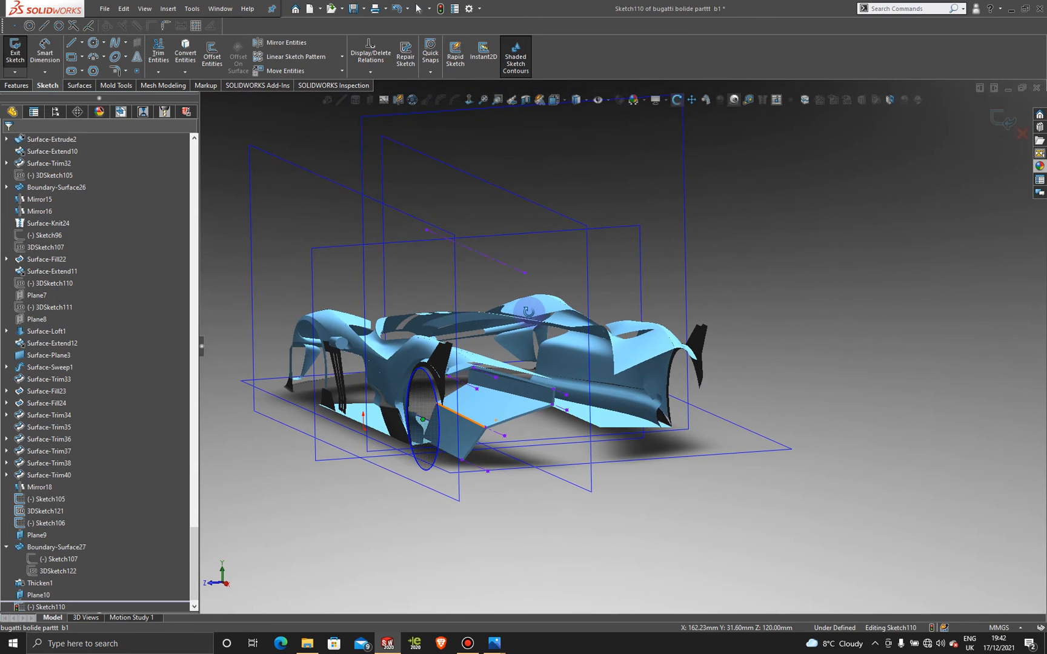
{"action": "left_click", "coordinate": [18, 85]}
{"action": "left_click", "coordinate": [157, 52]}
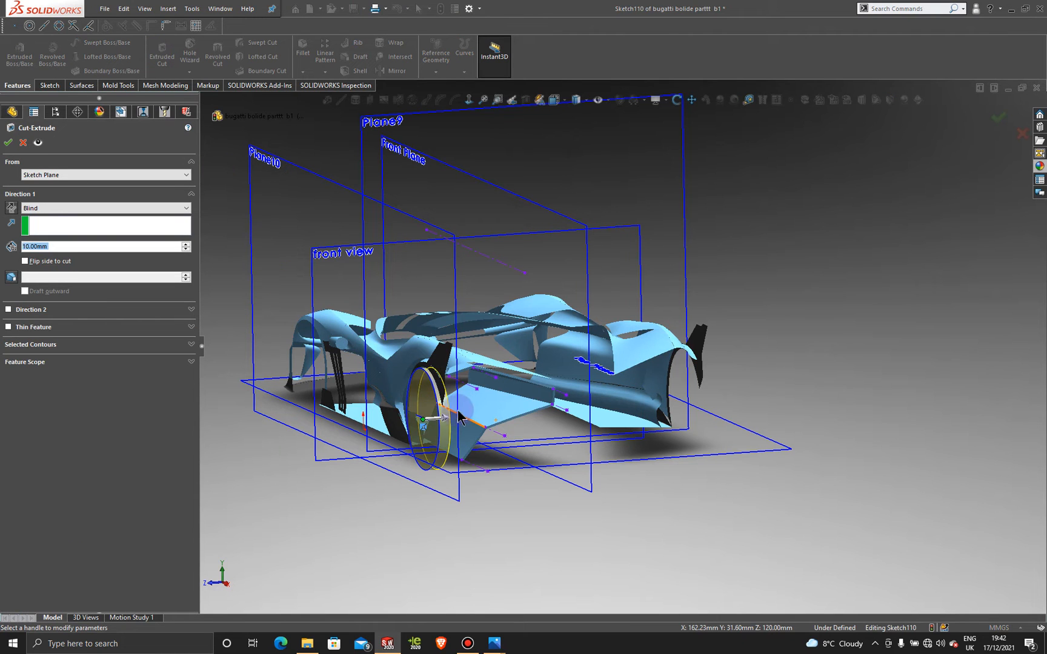
{"action": "left_click_drag", "start_coordinate": [447, 418], "coordinate": [507, 442]}
Try a 52 mm depth for the wheel arch cut, judging its reach in the Right view, and cancel the cut
{"action": "middle_click_drag", "start_coordinate": [508, 442], "coordinate": [466, 393]}
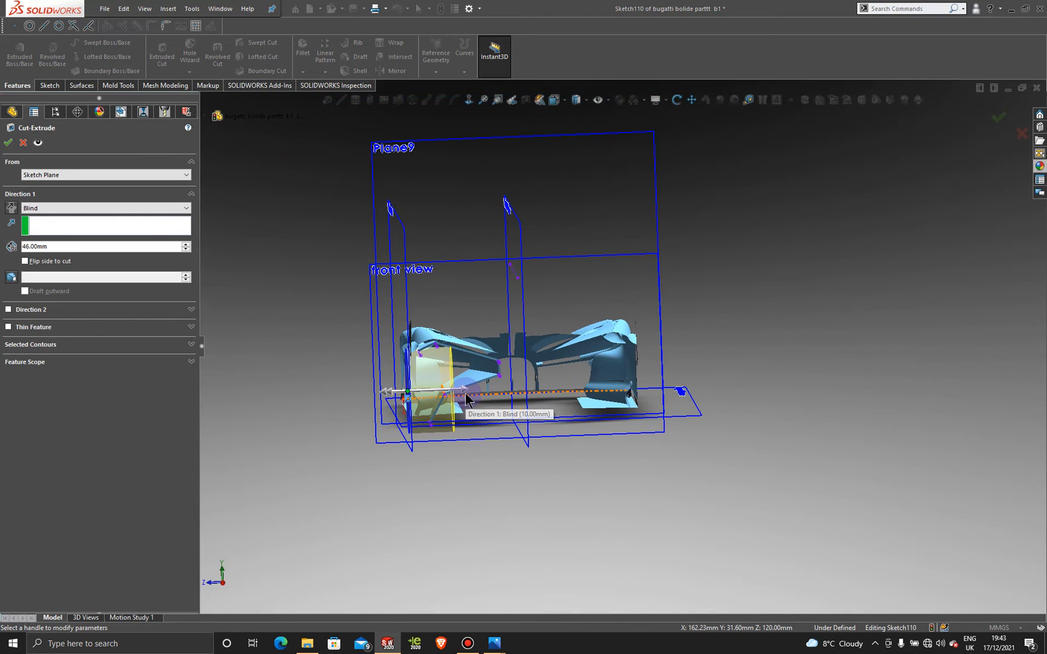
{"action": "key", "text": "space"}
{"action": "left_click", "coordinate": [471, 425]}
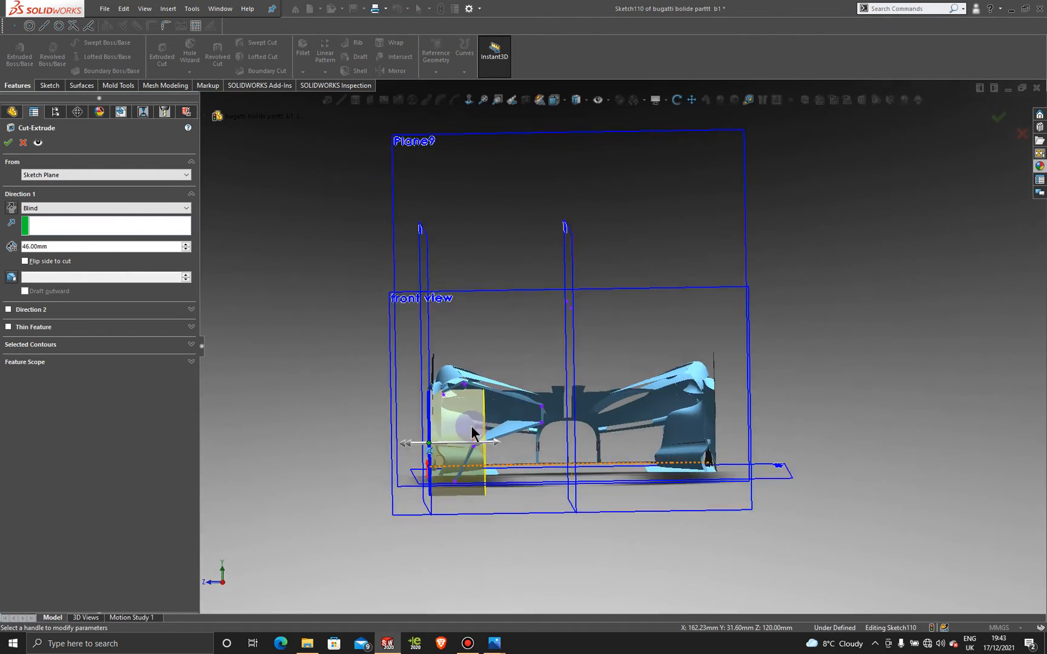
{"action": "scroll", "coordinate": [520, 448], "scroll_direction": "down", "scroll_amount": 3}
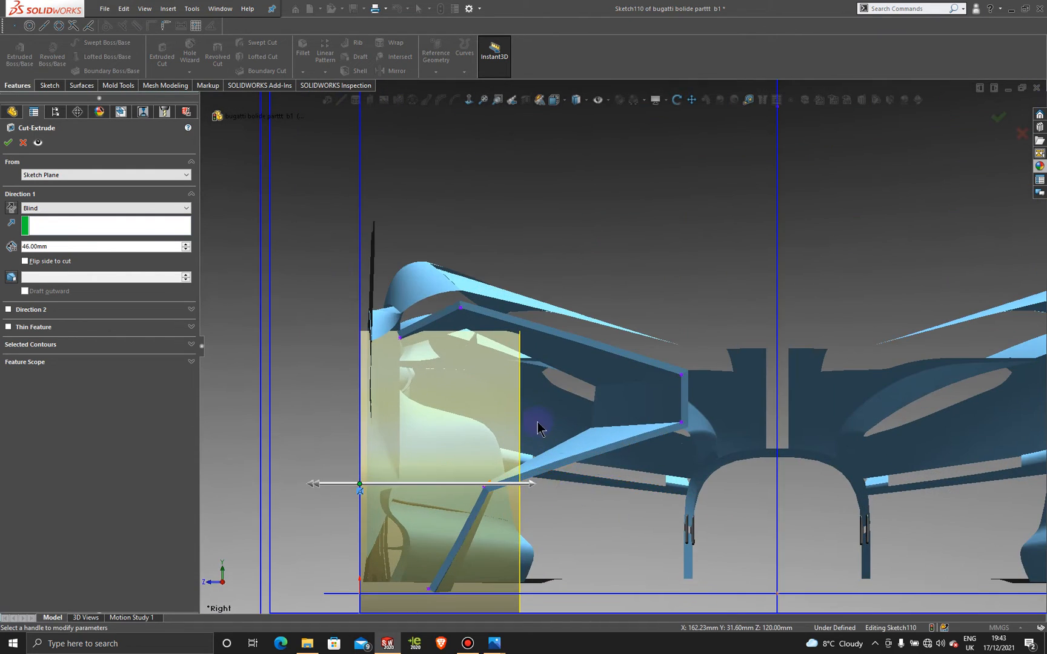
{"action": "scroll", "coordinate": [539, 422], "scroll_direction": "up", "scroll_amount": 1}
{"action": "mouse_move", "coordinate": [574, 400]}
{"action": "middle_mouse_down"}
{"action": "mouse_move", "coordinate": [564, 411]}
{"action": "mouse_move", "coordinate": [577, 401]}
{"action": "middle_mouse_up"}
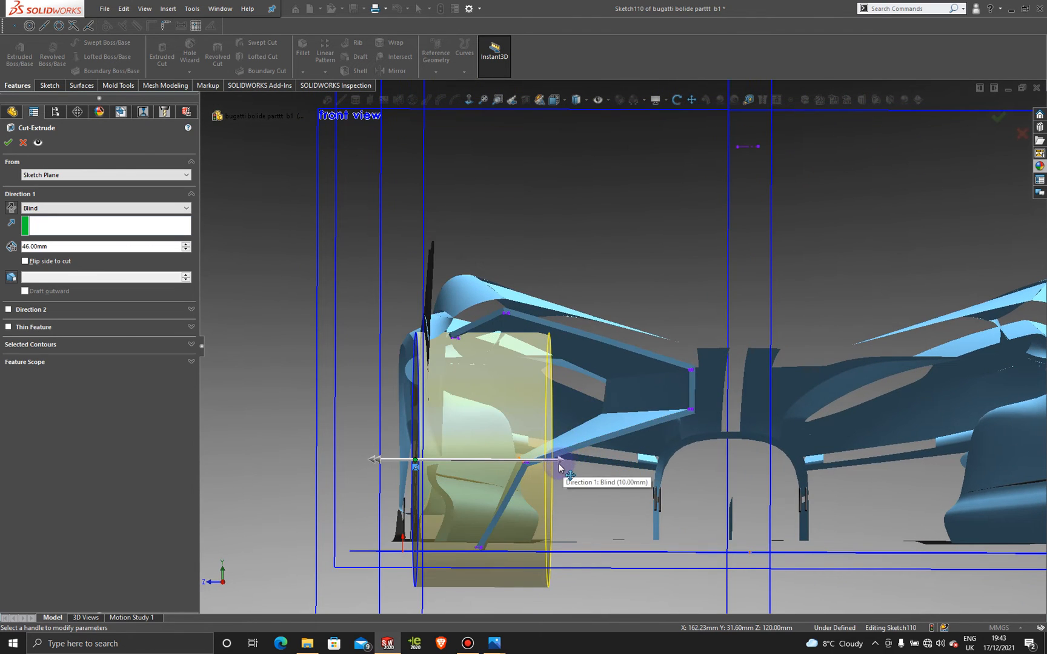
{"action": "left_click", "coordinate": [564, 464]}
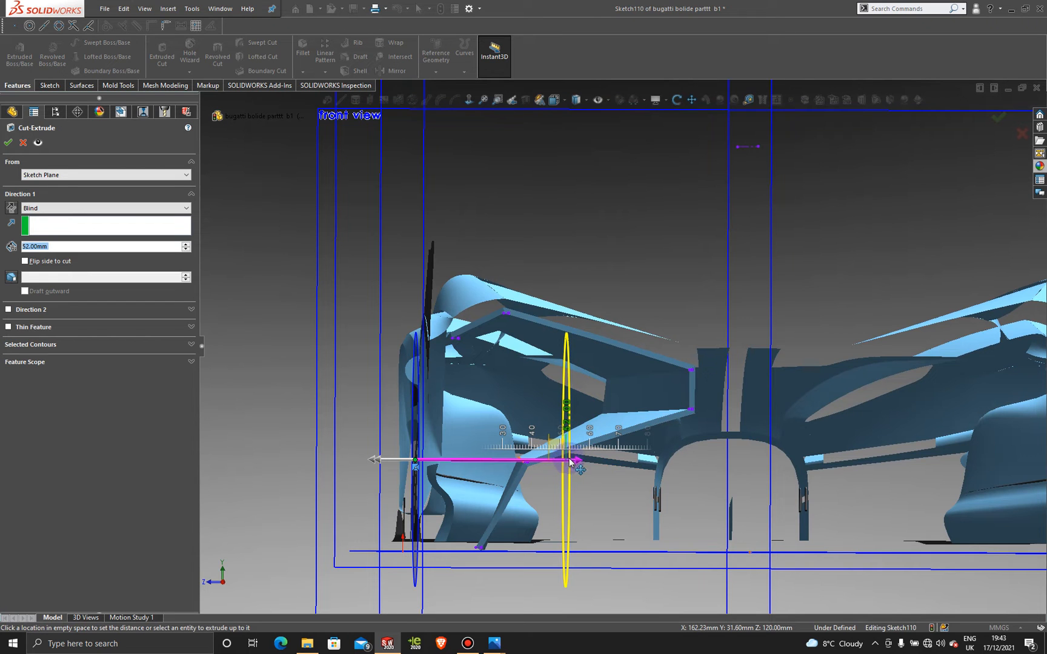
{"action": "left_click", "coordinate": [572, 463]}
{"action": "scroll", "coordinate": [606, 446], "scroll_direction": "up", "scroll_amount": 3}
{"action": "middle_click_drag", "start_coordinate": [619, 433], "coordinate": [616, 422]}
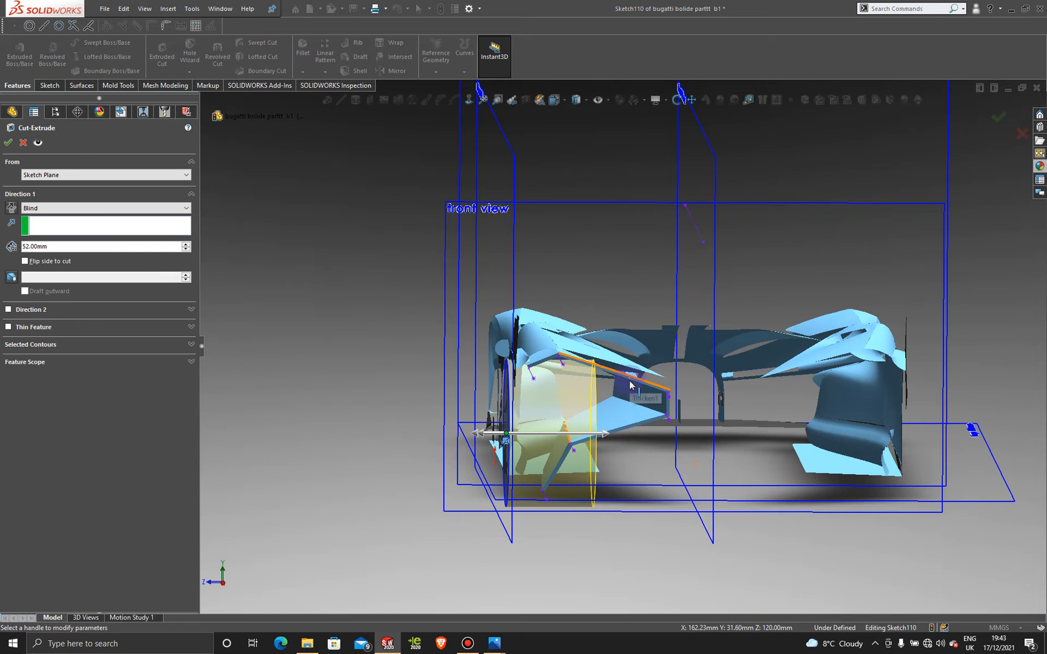
{"action": "scroll", "coordinate": [615, 473], "scroll_direction": "up", "scroll_amount": 1}
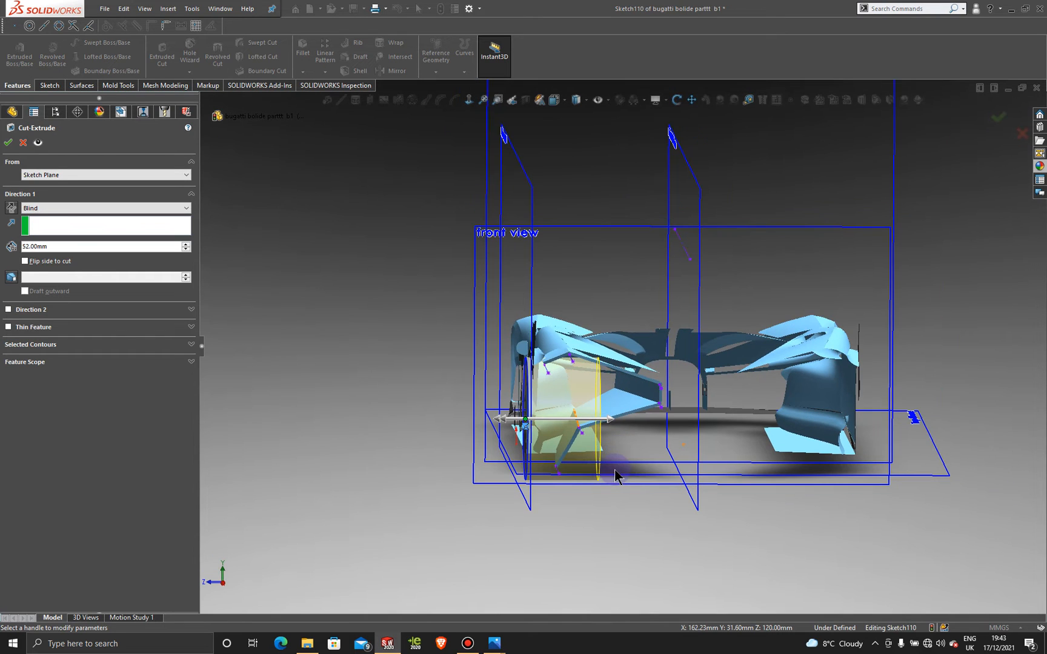
{"action": "left_click", "coordinate": [28, 145]}
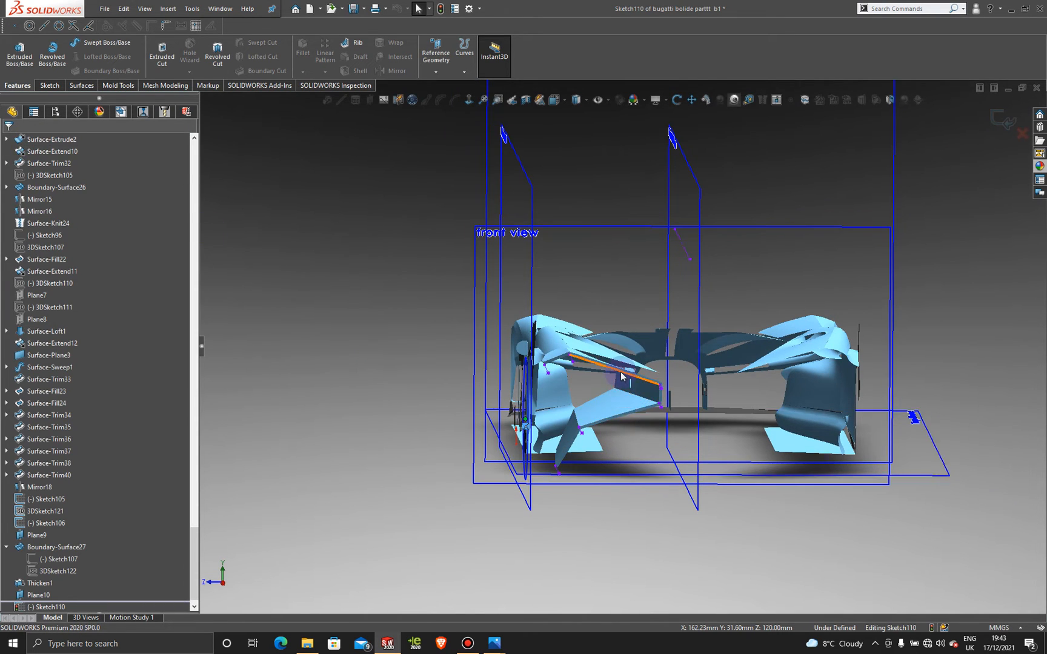
Highlight the two profile sketches of the rear boundary surface and close the wheel arch circle sketch
{"action": "scroll", "coordinate": [621, 382], "scroll_direction": "down", "scroll_amount": 3}
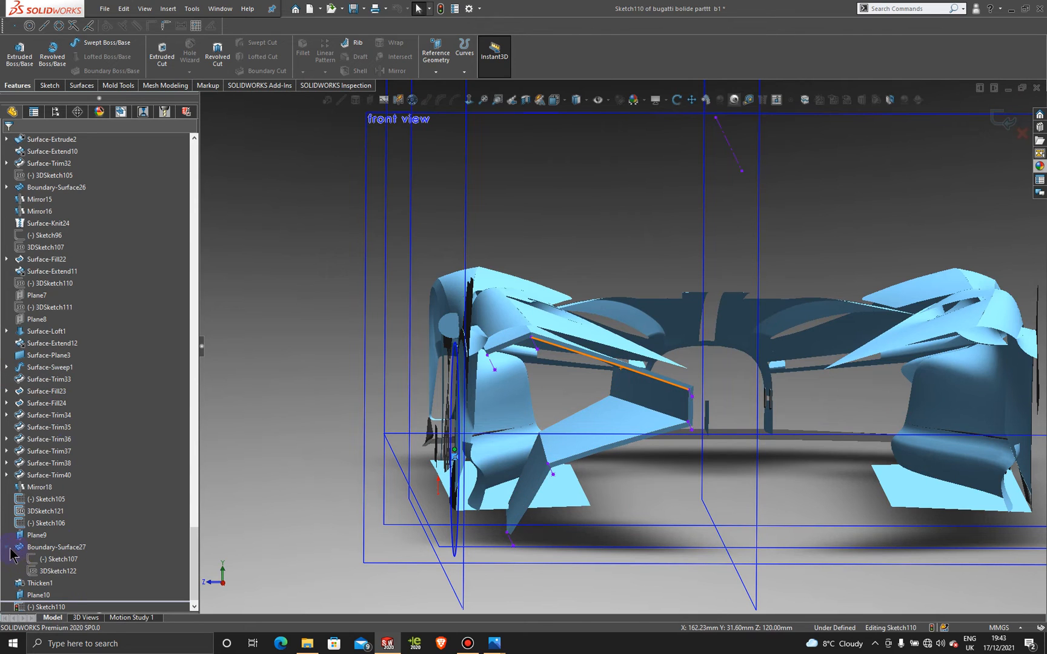
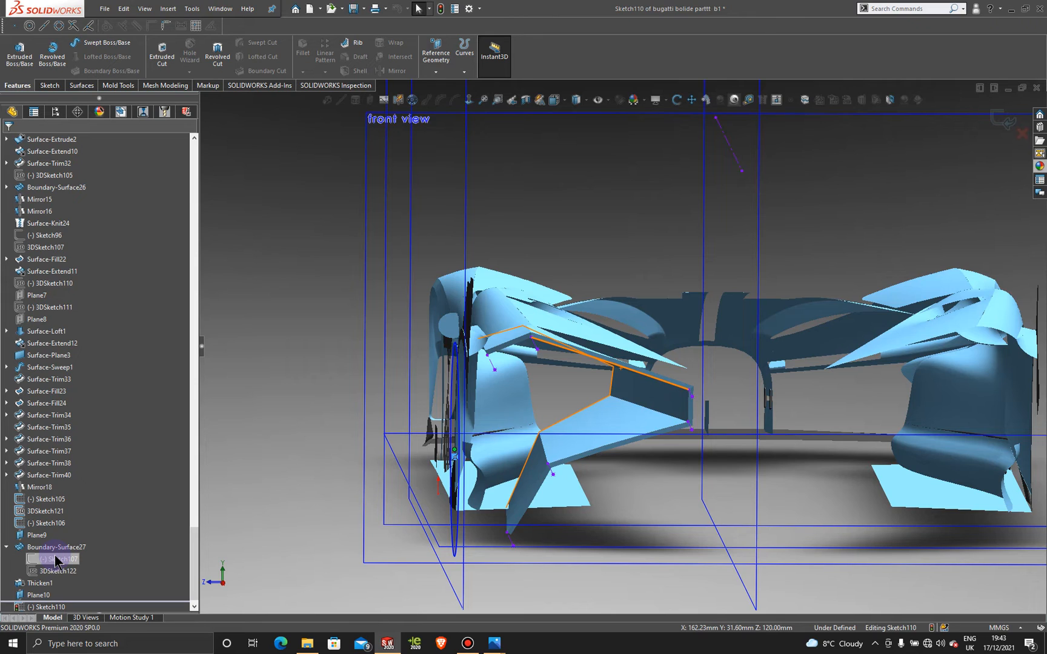
{"action": "left_click", "coordinate": [63, 559]}
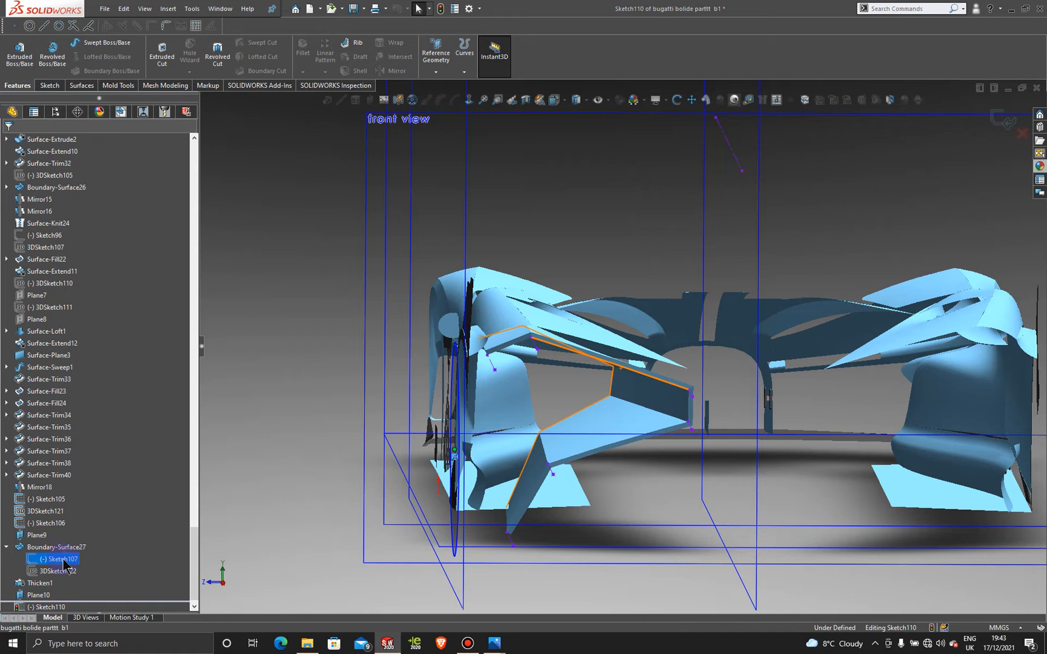
{"action": "left_click", "coordinate": [60, 571]}
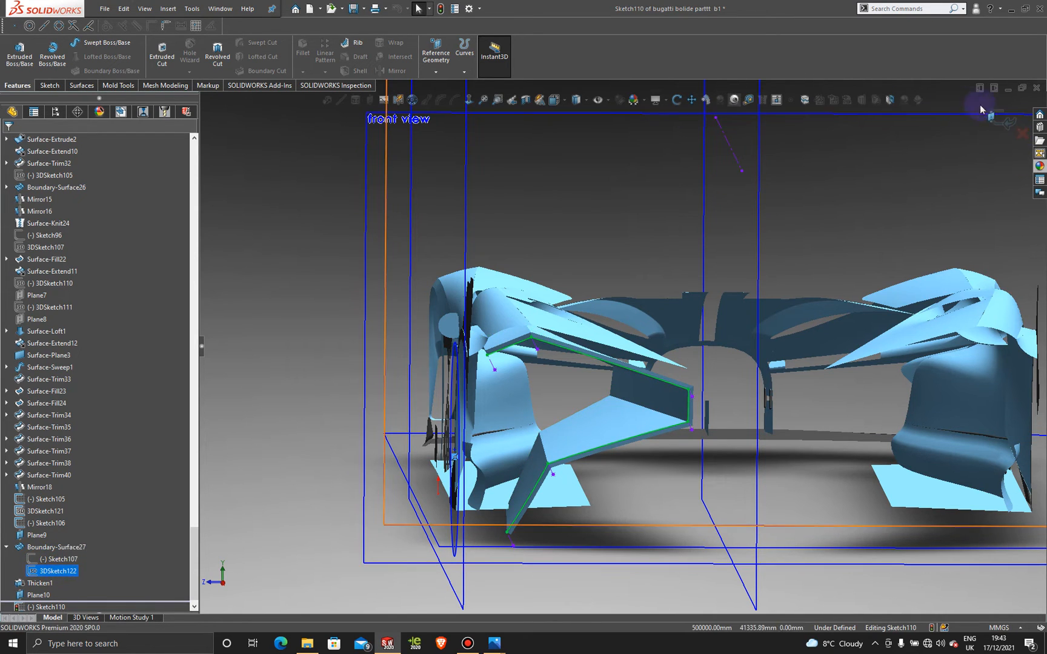
{"action": "left_click", "coordinate": [997, 113]}
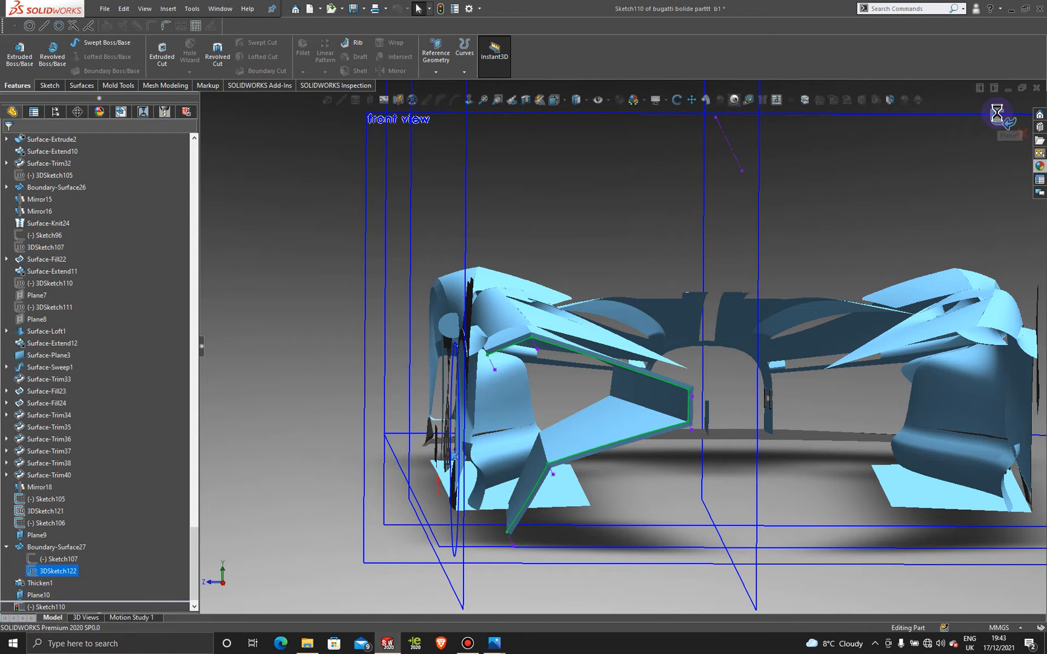
Open 3DSketch122 of the rear boundary surface, examine its upper spline and inner corner point in the Right view, and exit the sketch
{"action": "right_click", "coordinate": [60, 561]}
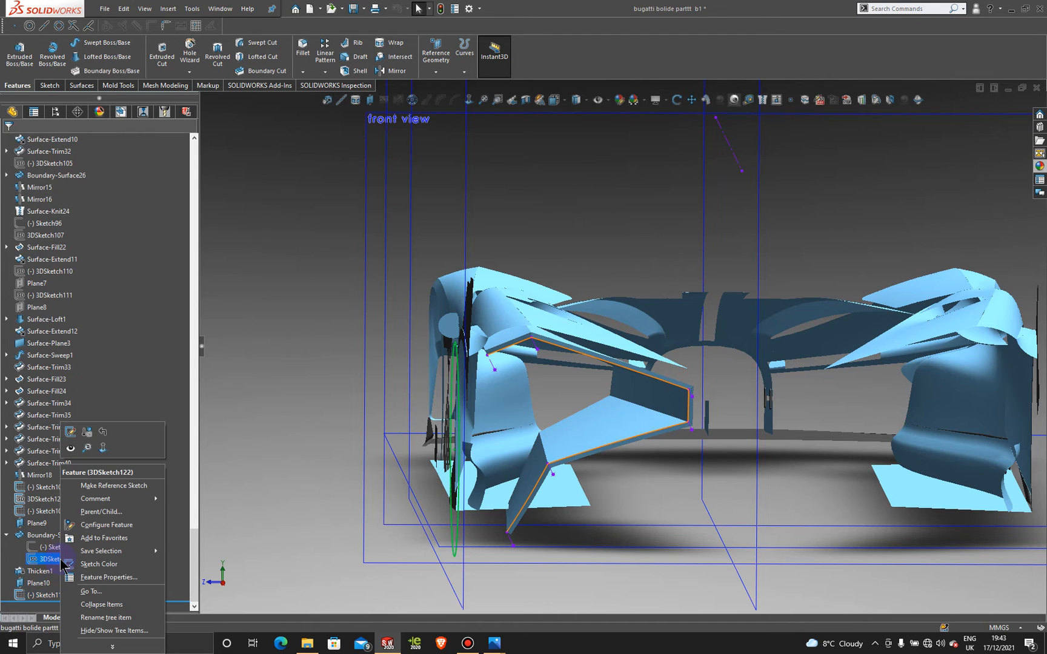
{"action": "left_click", "coordinate": [69, 430]}
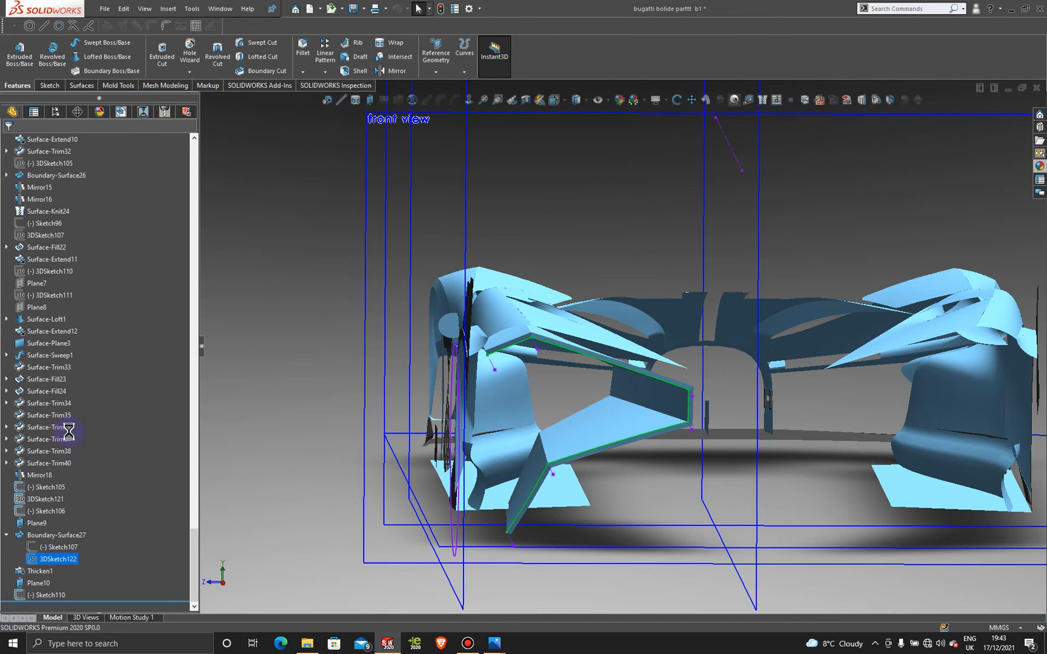
{"action": "key", "text": "space"}
{"action": "left_click", "coordinate": [573, 412]}
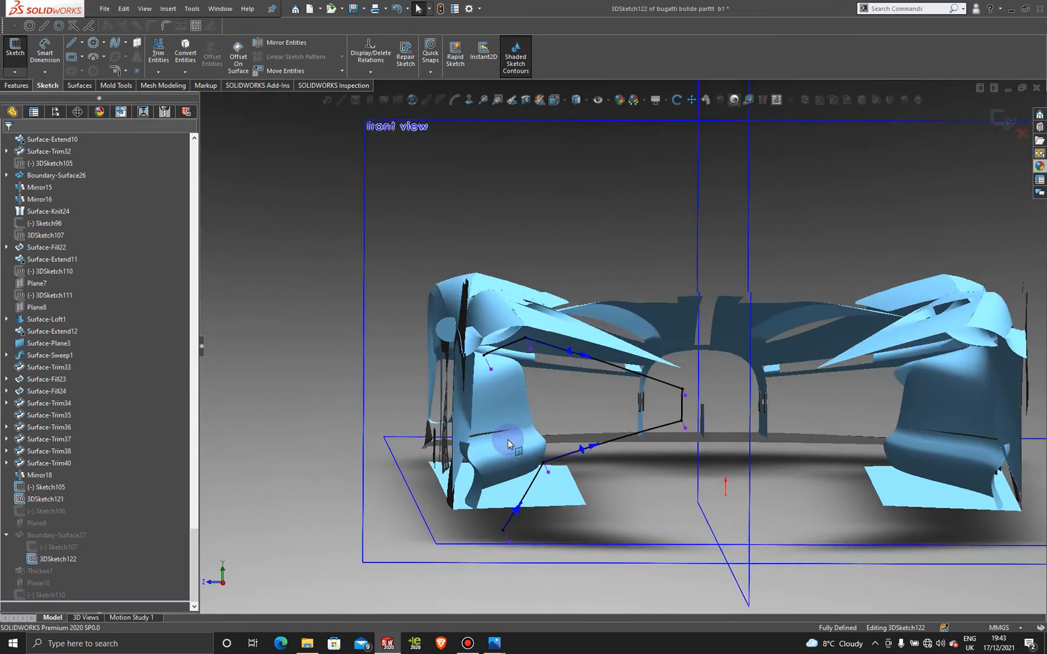
{"action": "scroll", "coordinate": [488, 388], "scroll_direction": "down", "scroll_amount": 3}
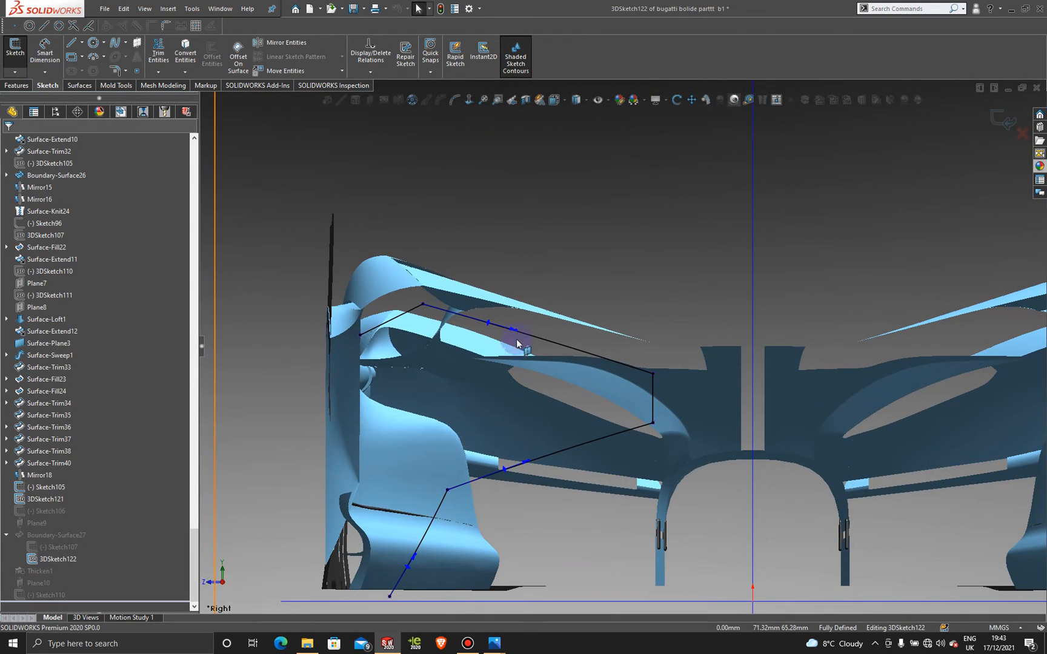
{"action": "left_click_drag", "start_coordinate": [521, 329], "coordinate": [518, 329]}
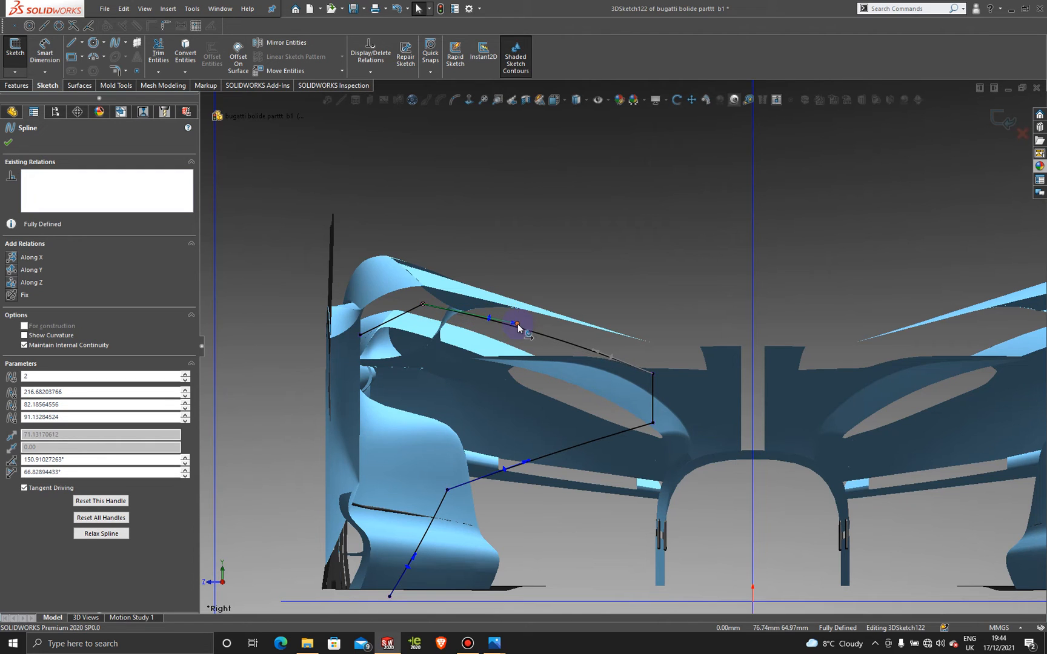
{"action": "scroll", "coordinate": [671, 402], "scroll_direction": "down", "scroll_amount": 1}
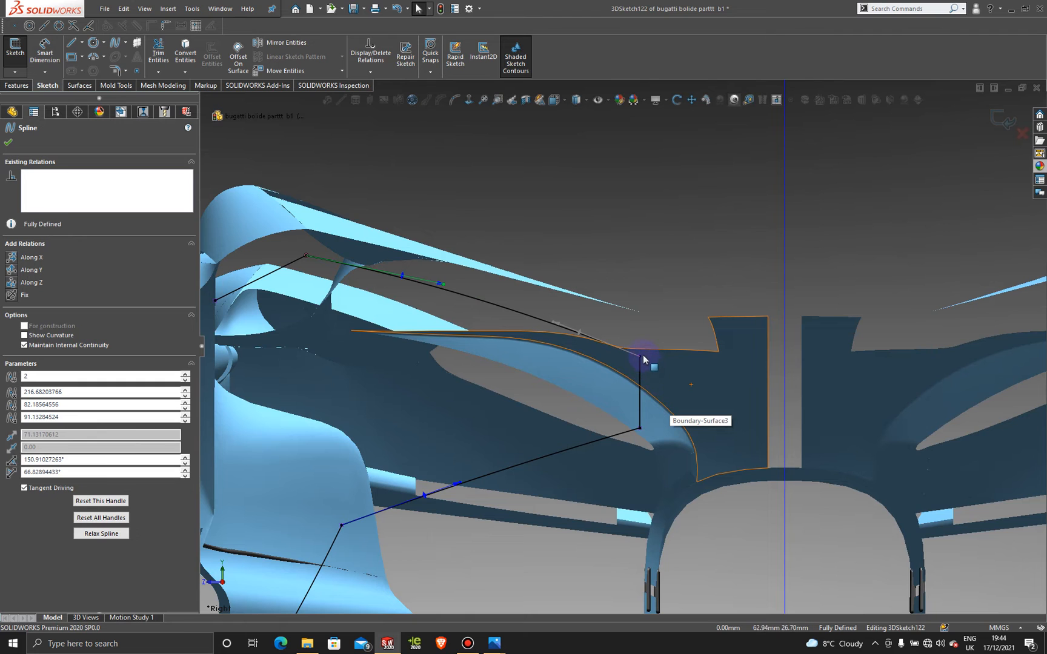
{"action": "left_click", "coordinate": [640, 356]}
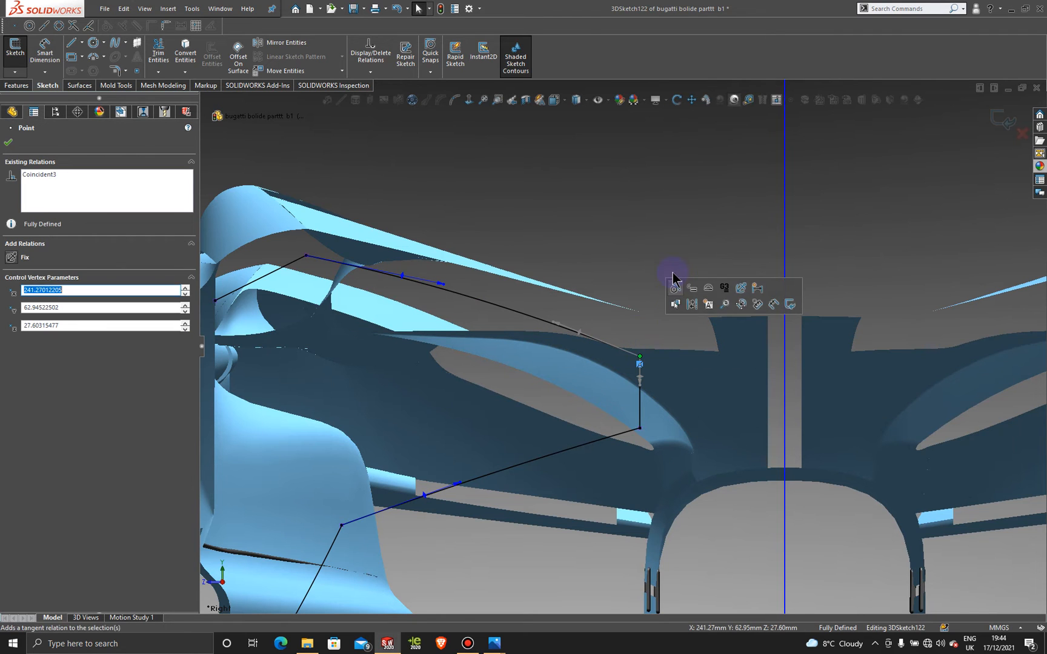
{"action": "left_click", "coordinate": [659, 297]}
{"action": "scroll", "coordinate": [650, 334], "scroll_direction": "up", "scroll_amount": 4}
{"action": "middle_click_drag", "start_coordinate": [515, 367], "coordinate": [593, 362]}
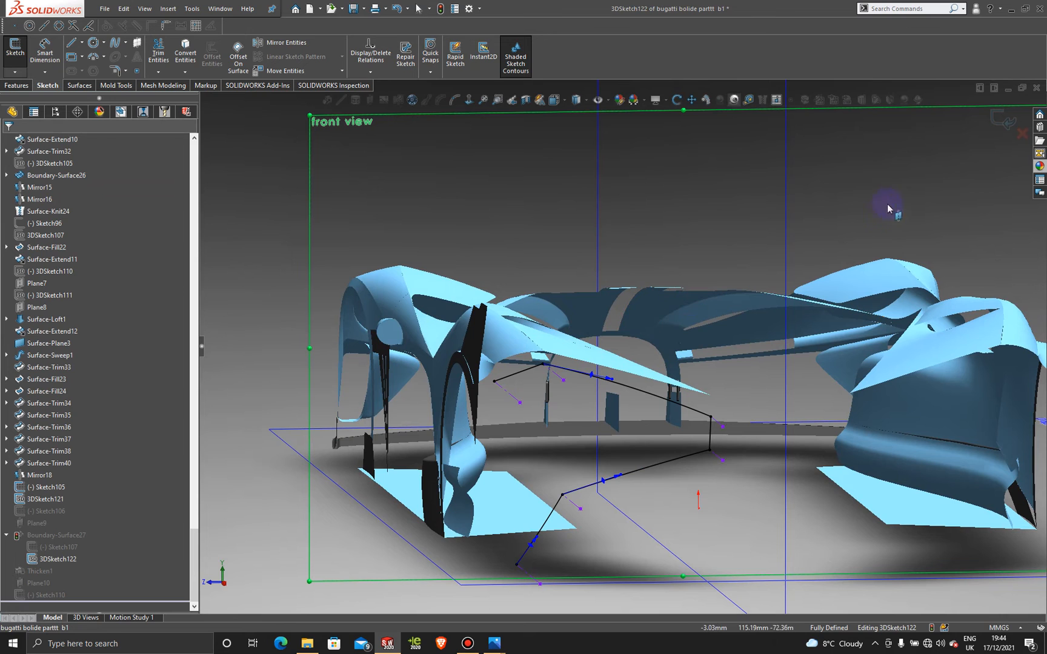
{"action": "left_click", "coordinate": [997, 123]}
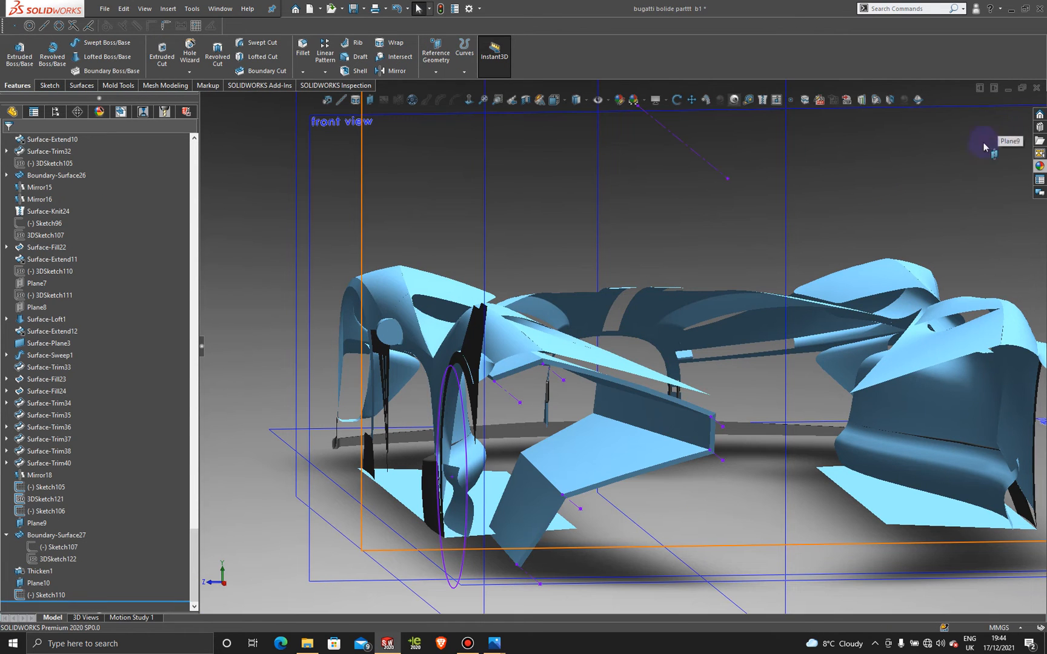
Try a blind extruded cut from the wheel arch circle, 52 mm deep toward the middle of the car
{"action": "middle_click_drag", "start_coordinate": [649, 442], "coordinate": [639, 405]}
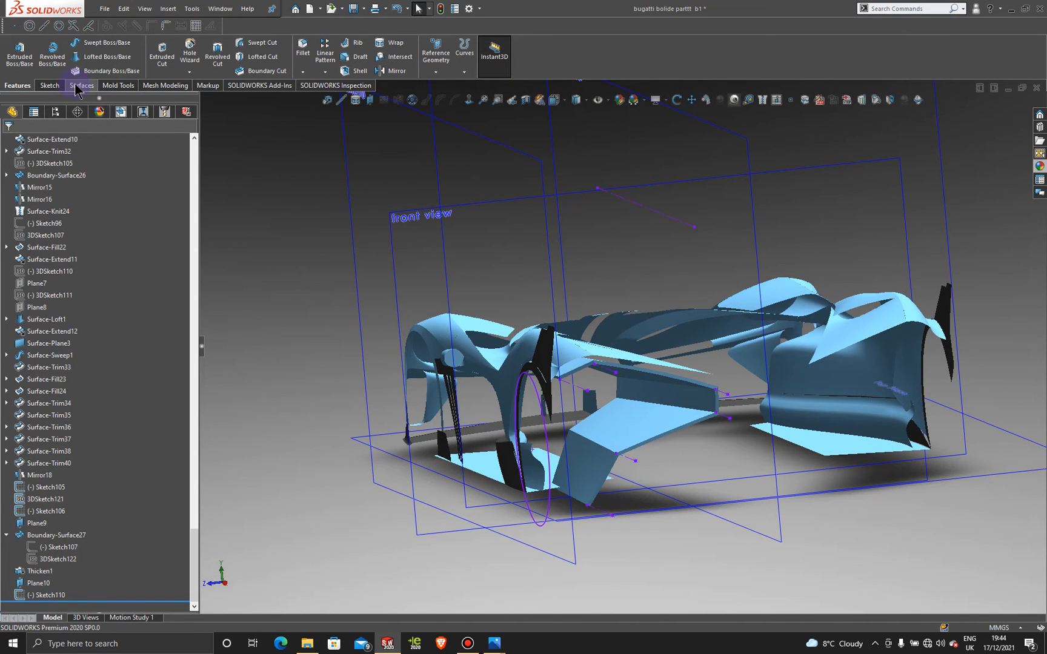
{"action": "left_click", "coordinate": [161, 52]}
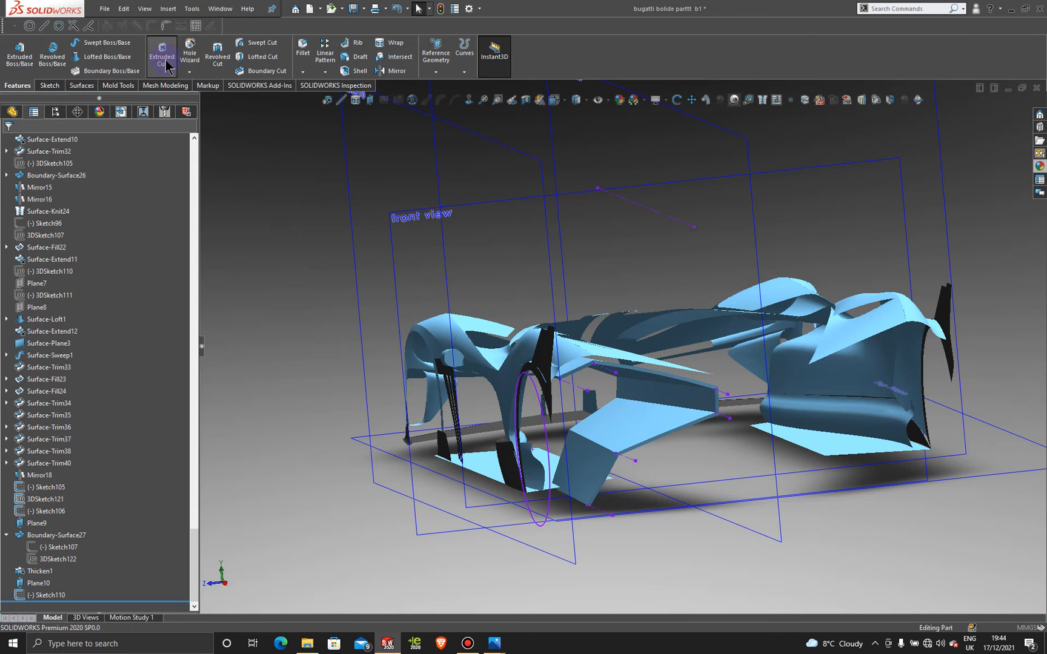
{"action": "left_click", "coordinate": [546, 439]}
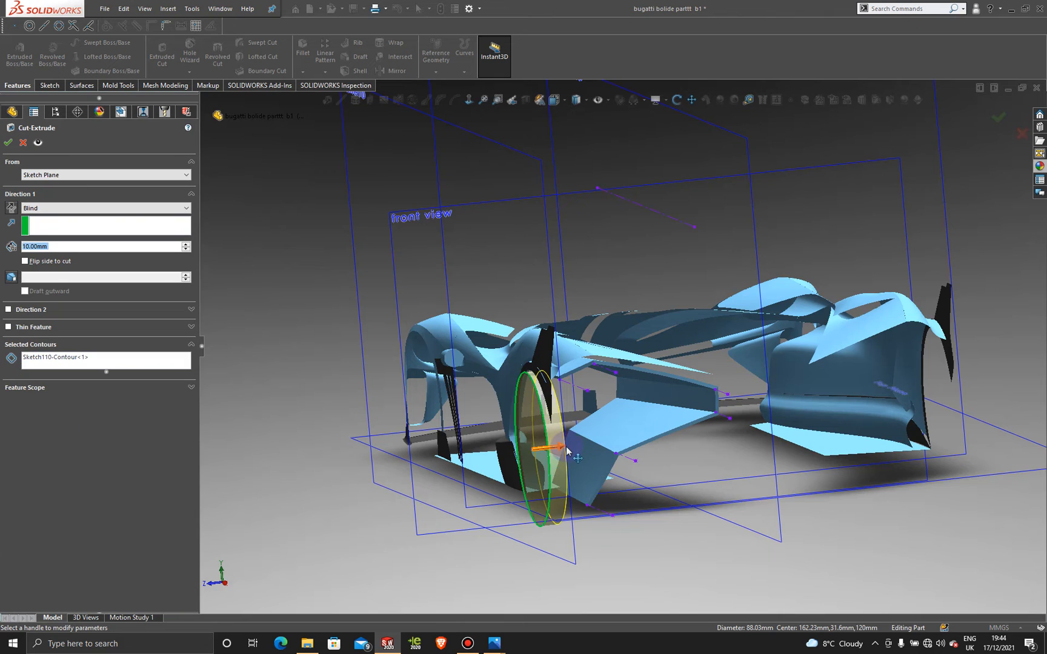
{"action": "left_click_drag", "start_coordinate": [567, 449], "coordinate": [628, 449]}
{"action": "middle_click_drag", "start_coordinate": [627, 449], "coordinate": [601, 460]}
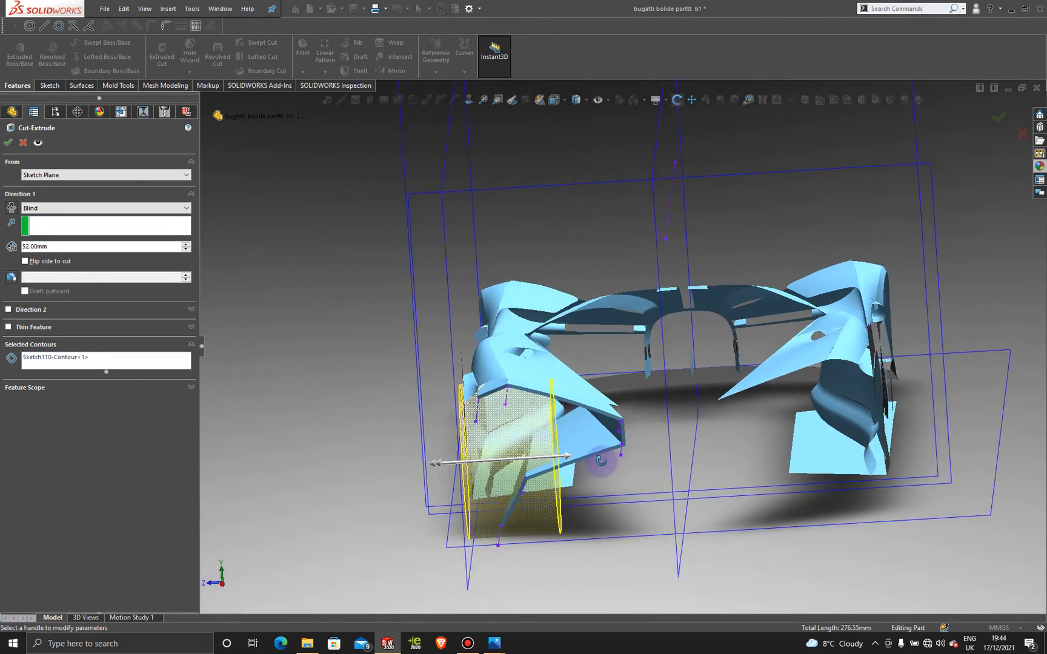
{"action": "key", "text": "space"}
{"action": "left_click", "coordinate": [538, 477]}
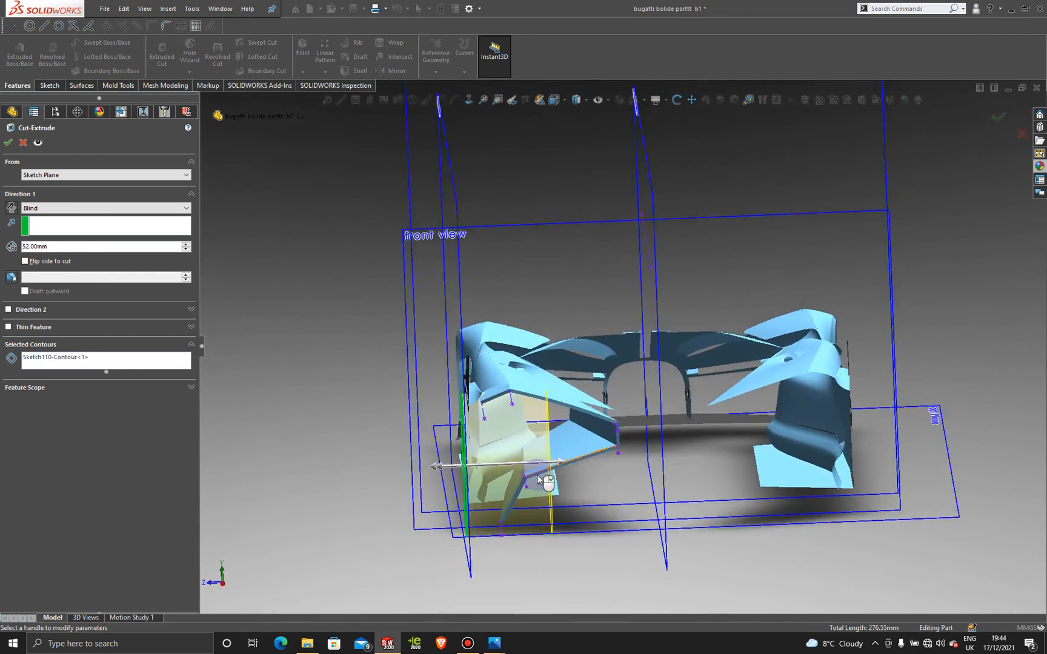
{"action": "scroll", "coordinate": [519, 445], "scroll_direction": "down", "scroll_amount": 4}
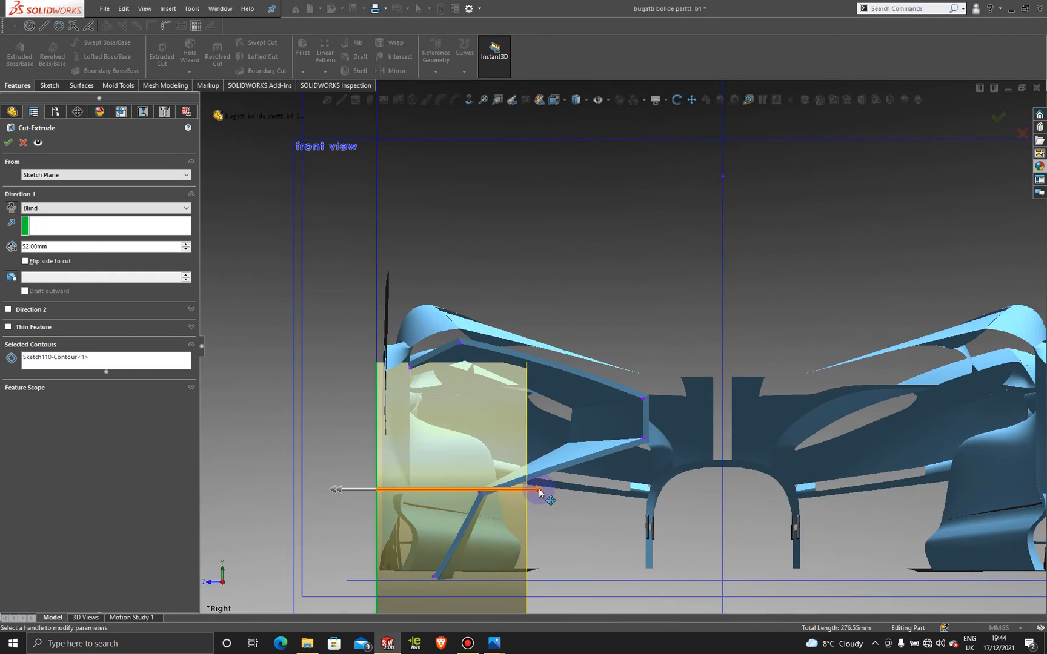
Try reducing the wheel arch cut depth to 44 mm and check its reach from other angles
{"action": "left_click_drag", "start_coordinate": [539, 491], "coordinate": [504, 492]}
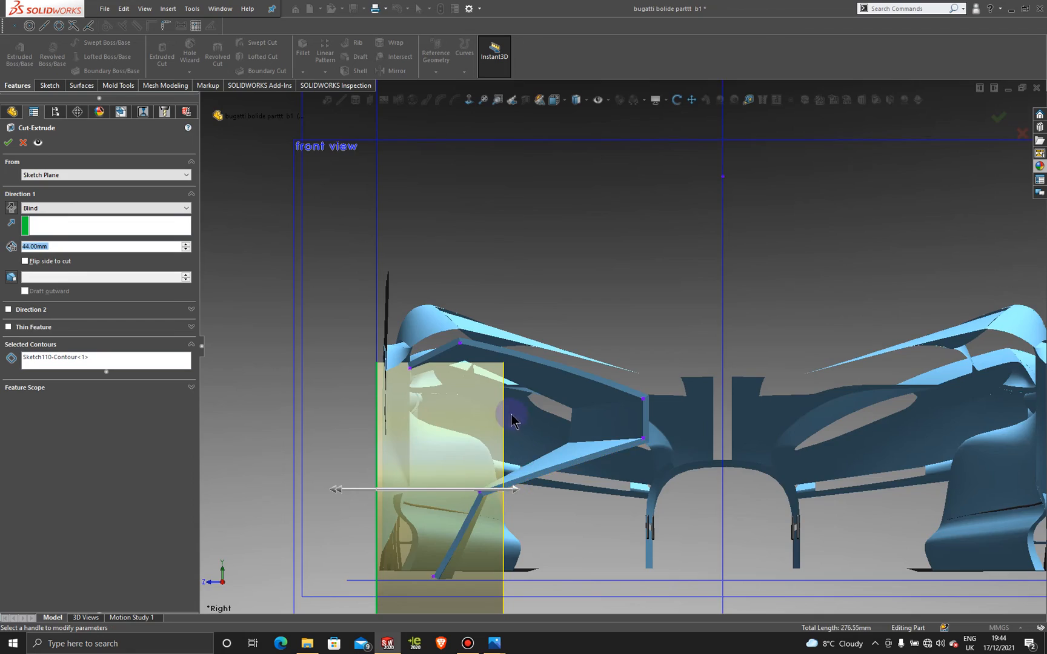
{"action": "middle_click_drag", "start_coordinate": [511, 414], "coordinate": [592, 423]}
{"action": "scroll", "coordinate": [527, 435], "scroll_direction": "up", "scroll_amount": 6}
{"action": "key", "text": "space"}
{"action": "left_click", "coordinate": [572, 459]}
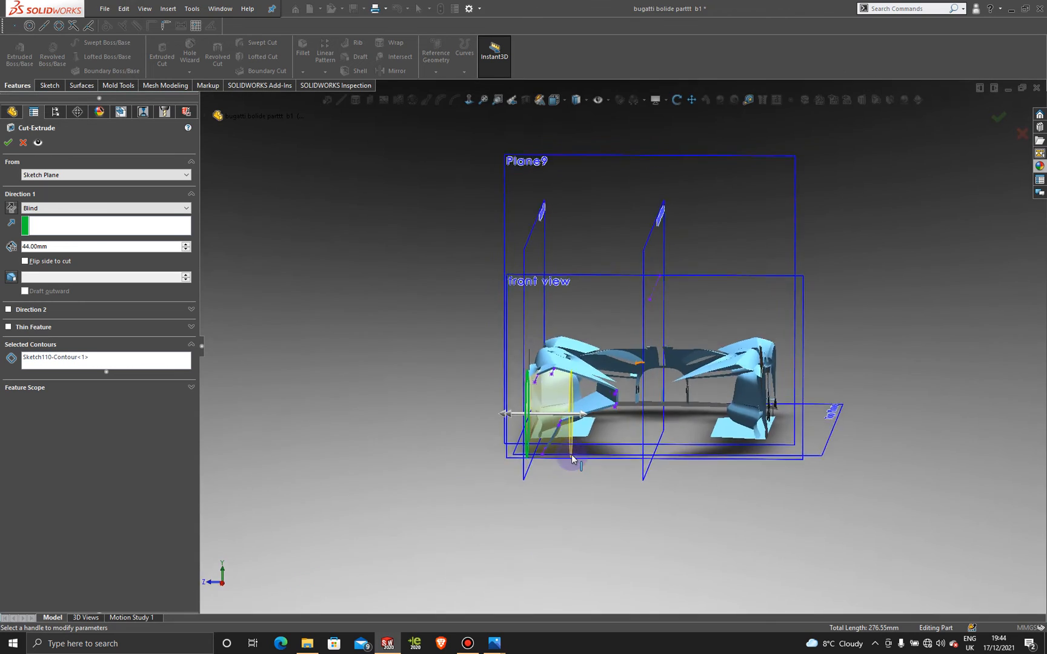
Try a 54 mm depth for the wheel arch cut, check it against the thickened rear surface, and cancel the cut
{"action": "scroll", "coordinate": [452, 470], "scroll_direction": "down", "scroll_amount": 3}
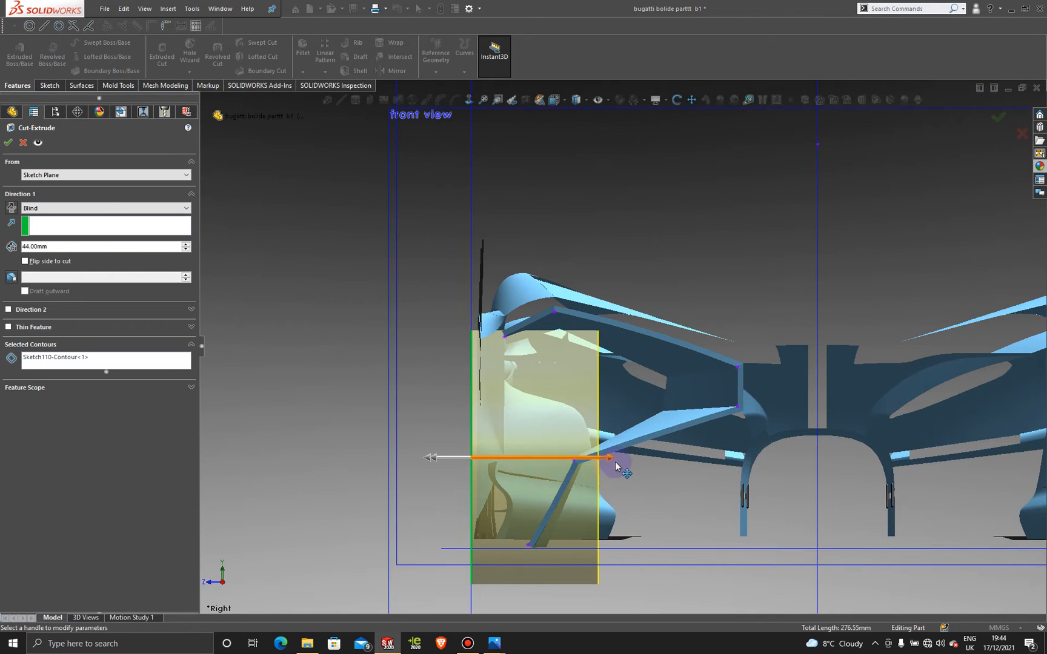
{"action": "left_click", "coordinate": [613, 458]}
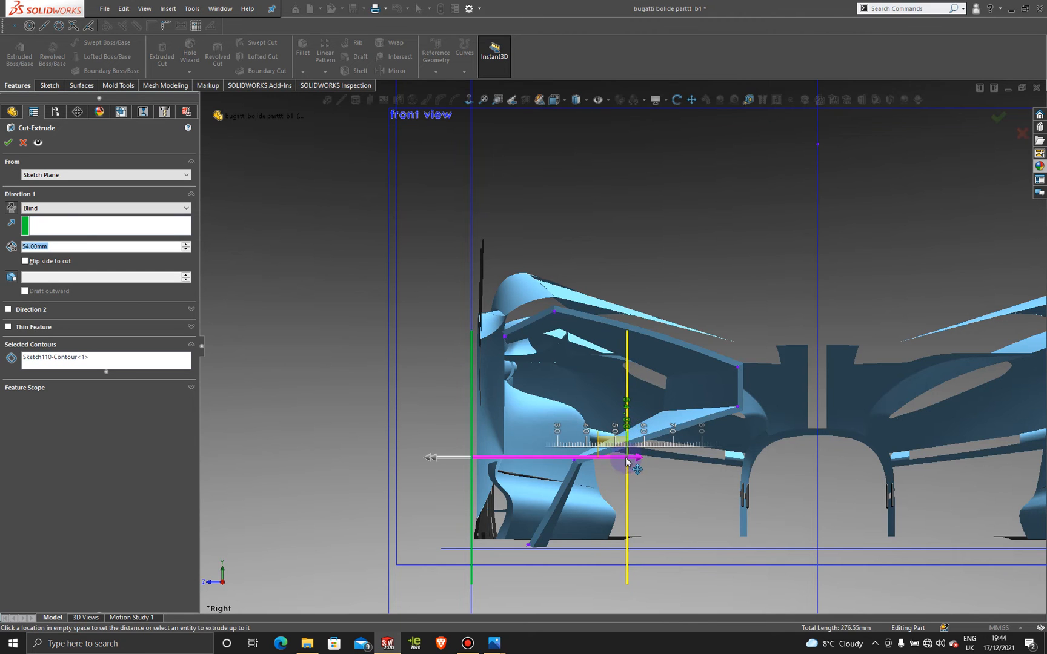
{"action": "left_click", "coordinate": [630, 460]}
{"action": "scroll", "coordinate": [636, 424], "scroll_direction": "up", "scroll_amount": 3}
{"action": "mouse_move", "coordinate": [636, 421]}
{"action": "middle_mouse_down"}
{"action": "mouse_move", "coordinate": [672, 424]}
{"action": "mouse_move", "coordinate": [629, 416]}
{"action": "mouse_move", "coordinate": [643, 416]}
{"action": "middle_mouse_up"}
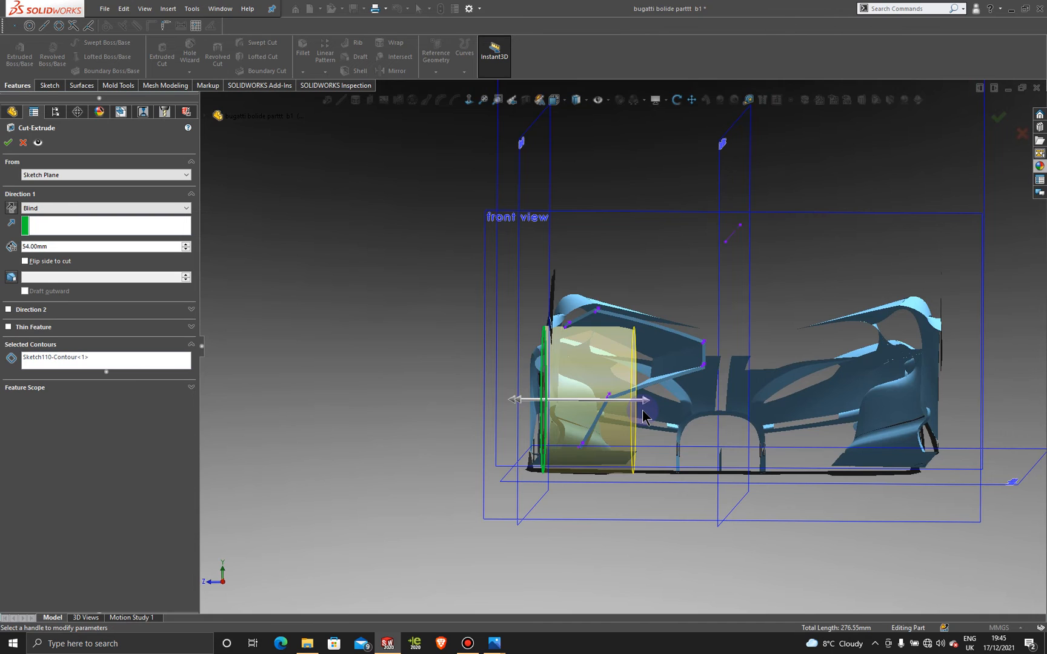
{"action": "left_click", "coordinate": [23, 144]}
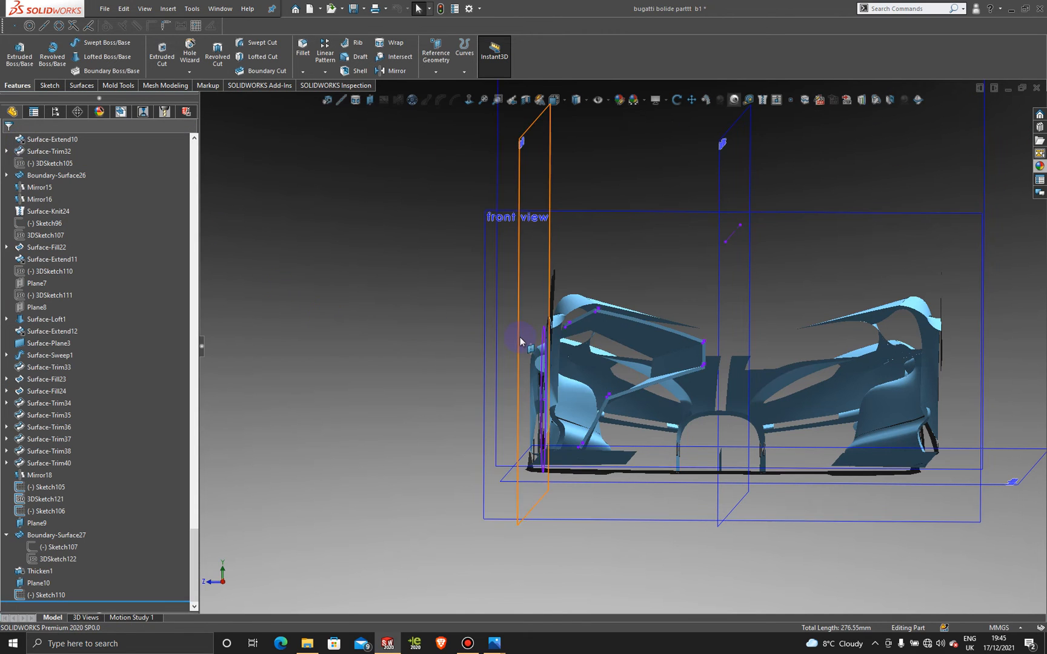
{"action": "middle_click_drag", "start_coordinate": [528, 346], "coordinate": [550, 375]}
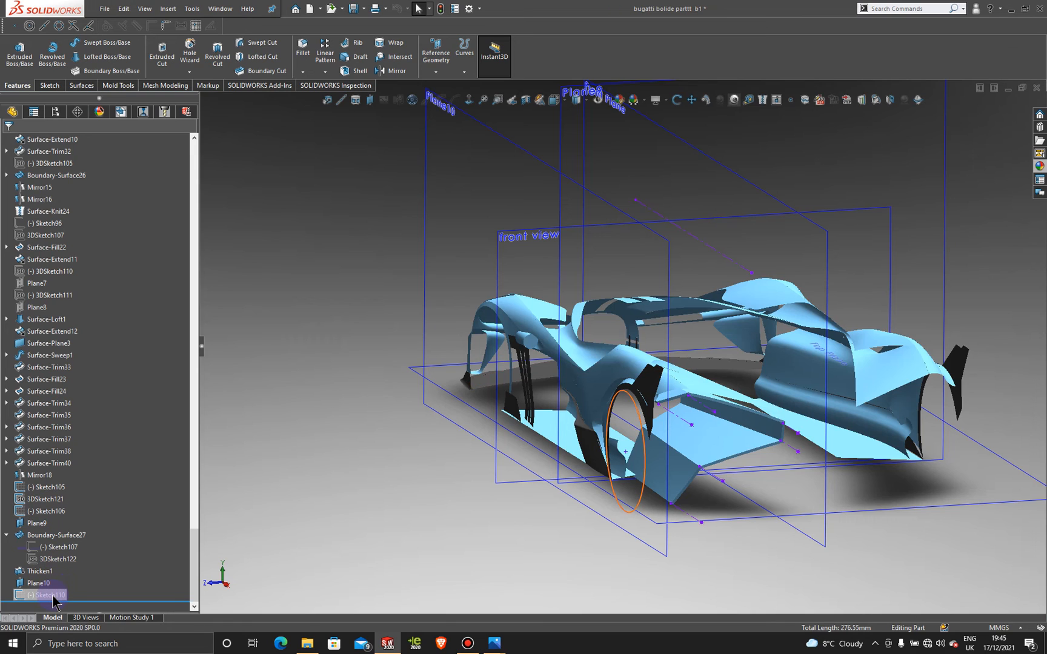
Open the definition of Boundary-Surface27, examine its two profile curves and preview around the wheel arch, and cancel the edit
{"action": "left_click", "coordinate": [69, 536]}
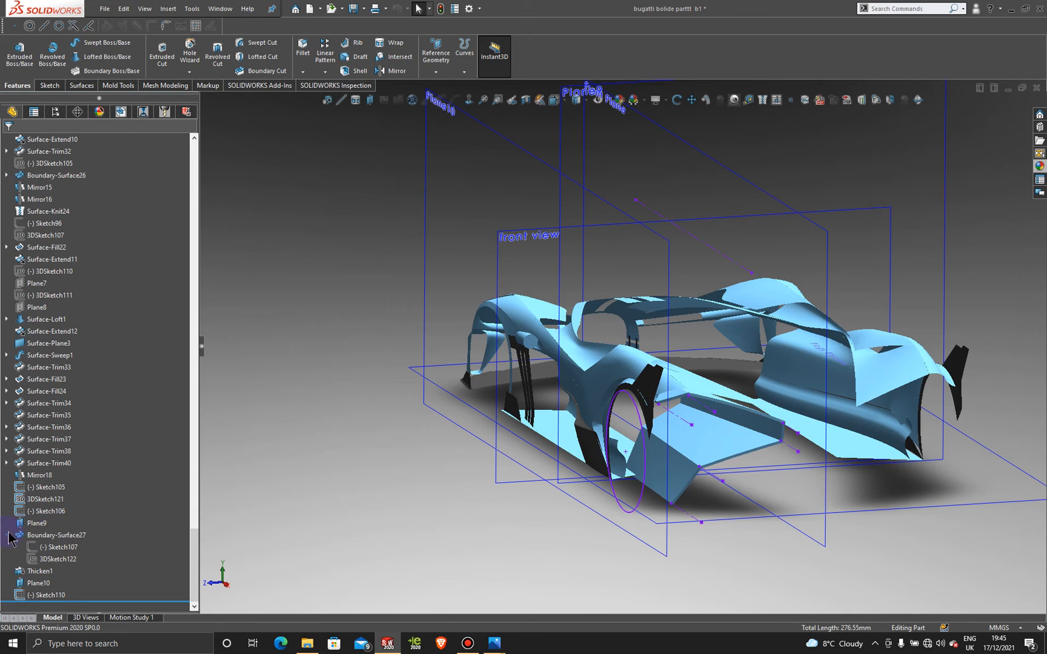
{"action": "left_click", "coordinate": [32, 539]}
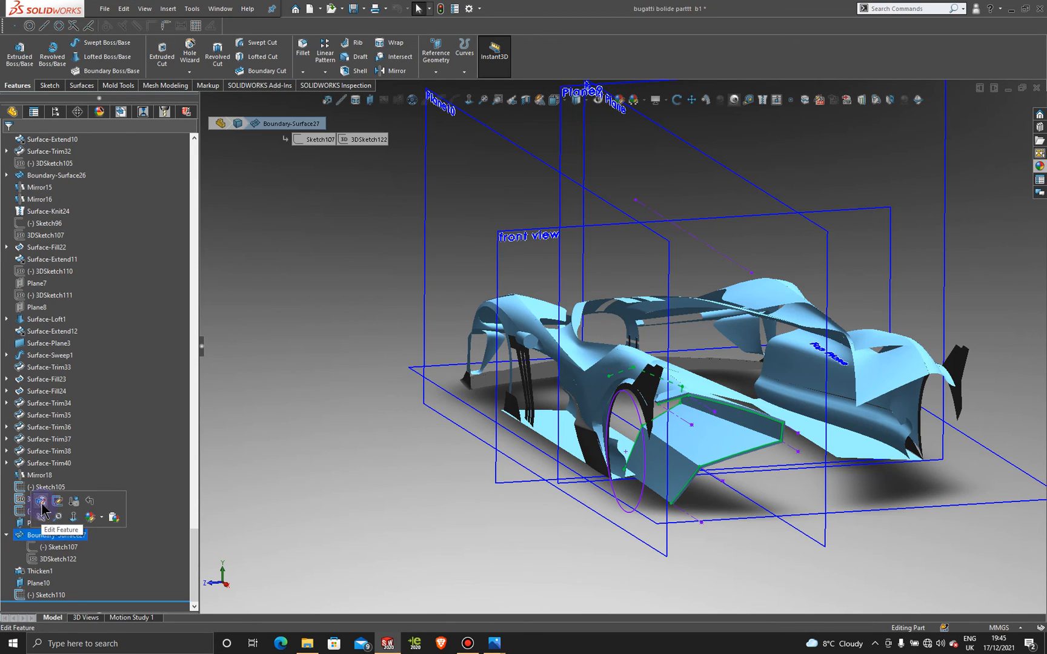
{"action": "left_click", "coordinate": [41, 503]}
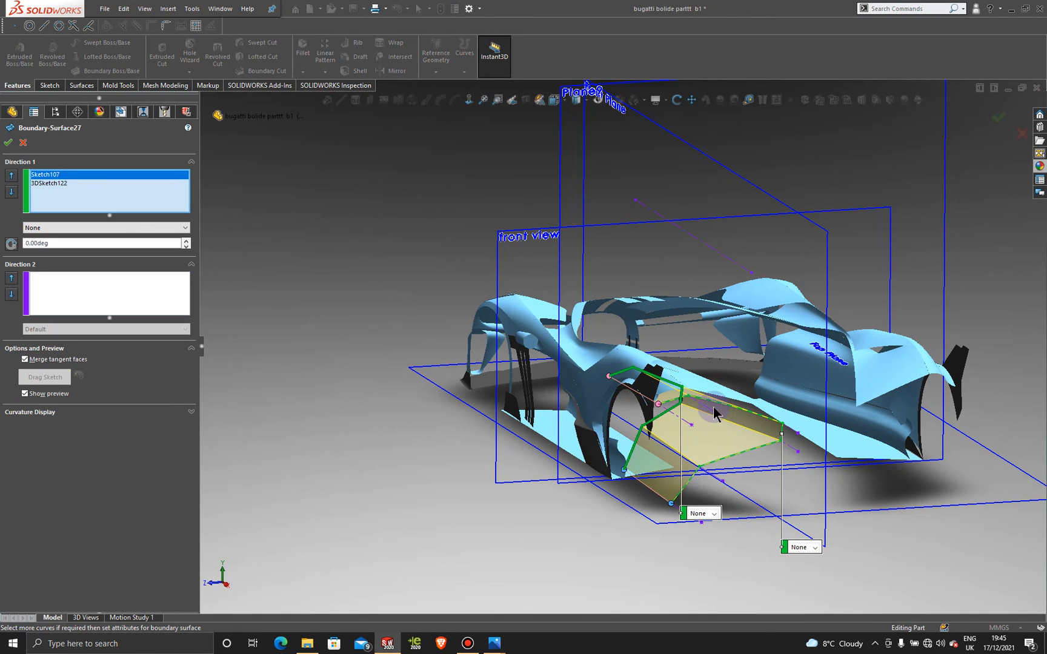
{"action": "scroll", "coordinate": [713, 406], "scroll_direction": "down", "scroll_amount": 4}
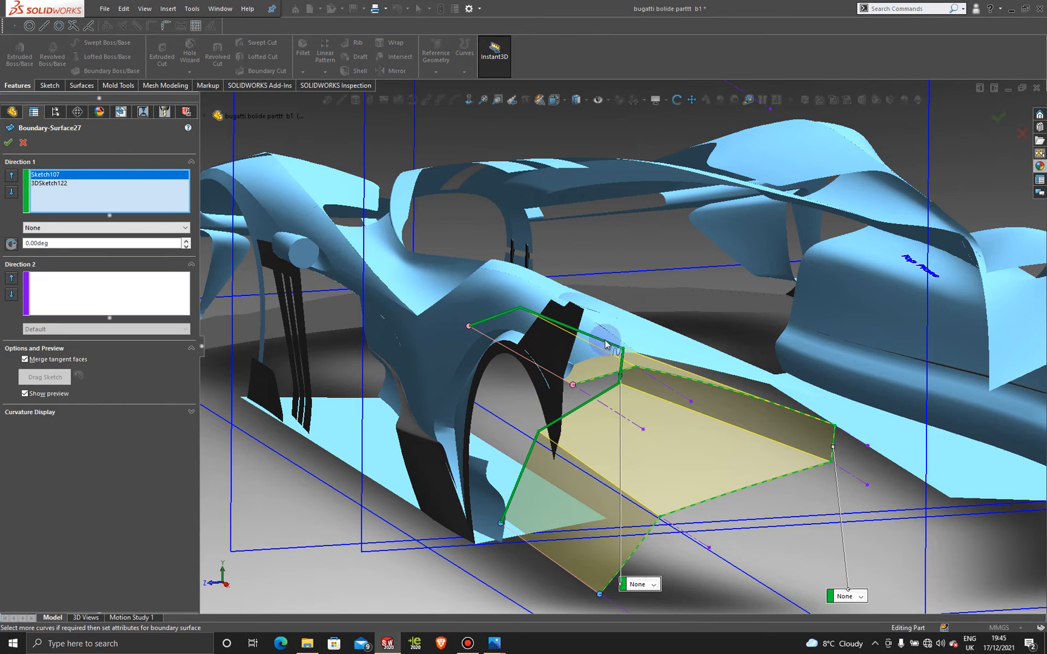
{"action": "middle_click_drag", "start_coordinate": [650, 387], "coordinate": [699, 378]}
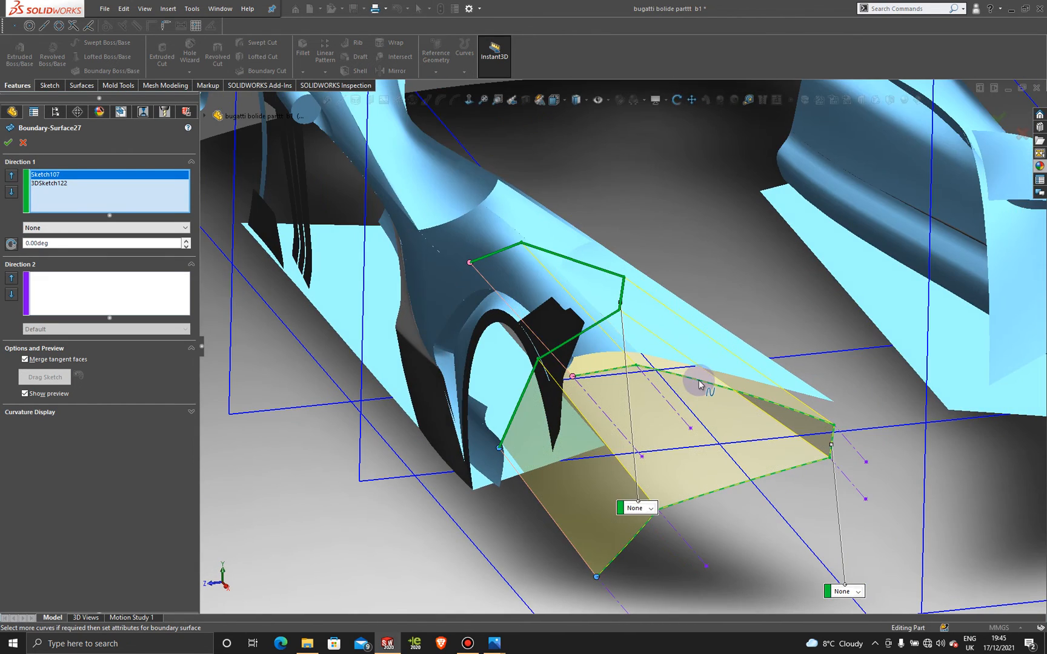
{"action": "left_click", "coordinate": [23, 143]}
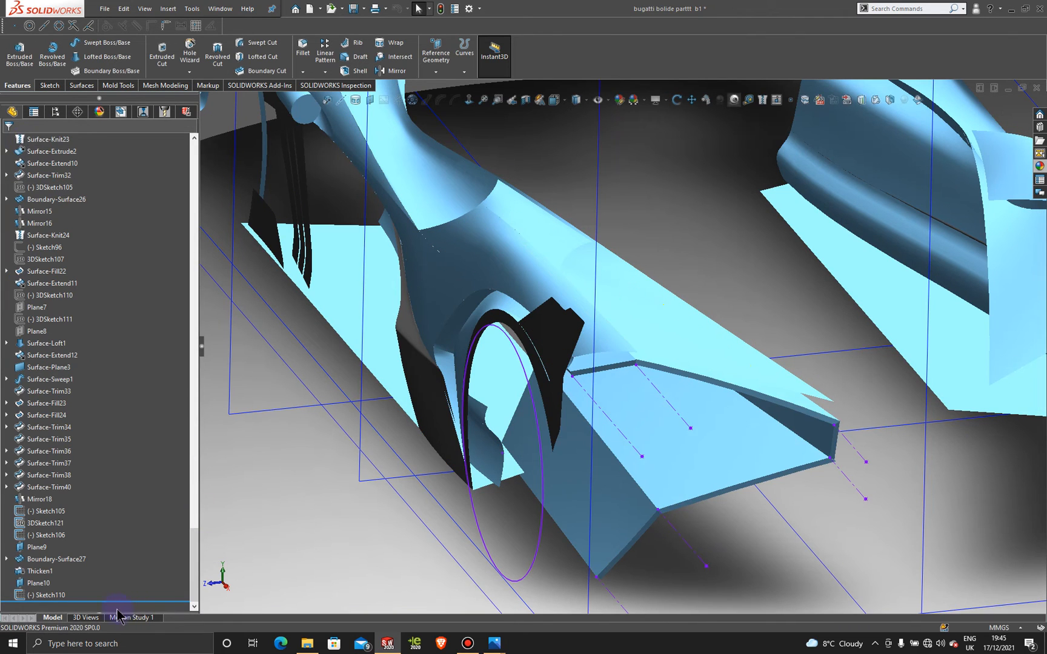
Roll the model back to just before Thicken1 and try rolling back further to the sketches inside Boundary-Surface27
{"action": "left_click_drag", "start_coordinate": [117, 602], "coordinate": [112, 563]}
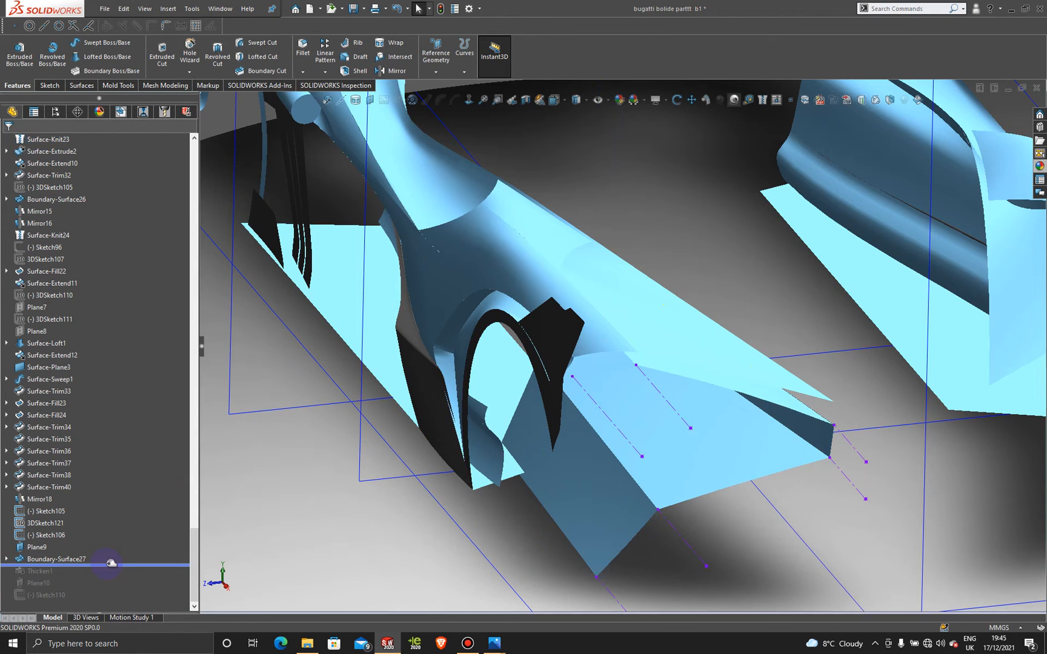
{"action": "middle_click_drag", "start_coordinate": [608, 465], "coordinate": [606, 434]}
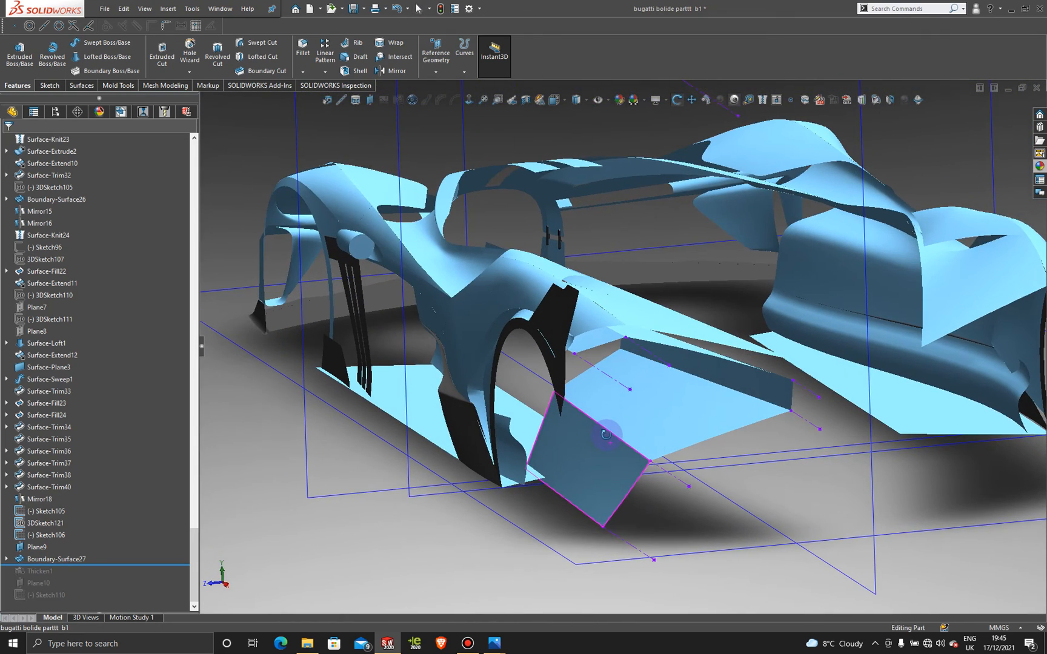
{"action": "left_click", "coordinate": [7, 559]}
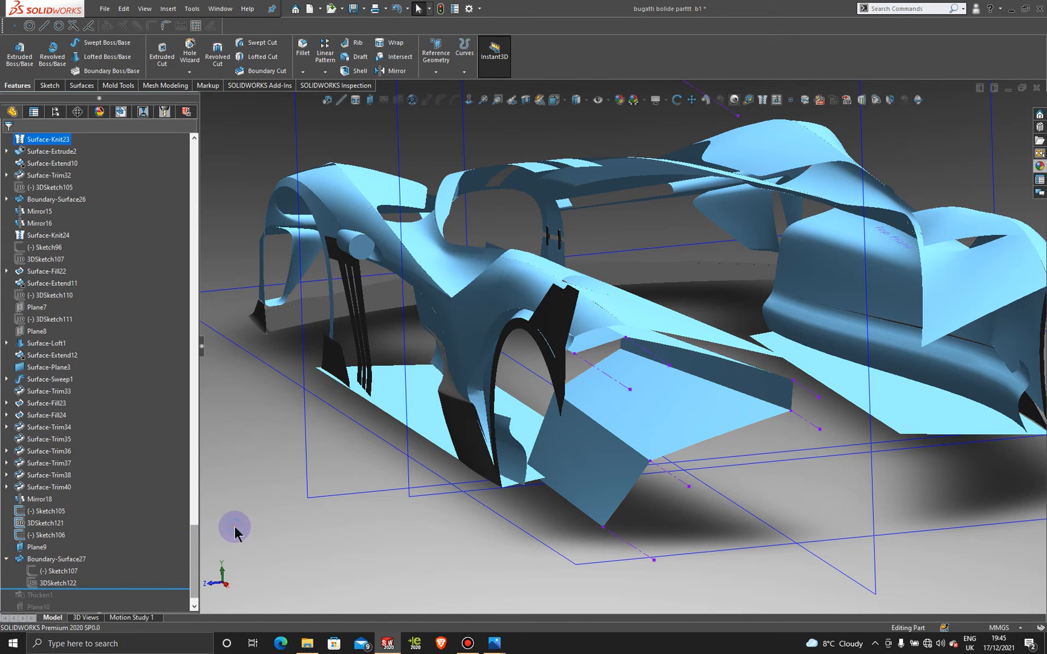
{"action": "left_click_drag", "start_coordinate": [124, 586], "coordinate": [125, 578]}
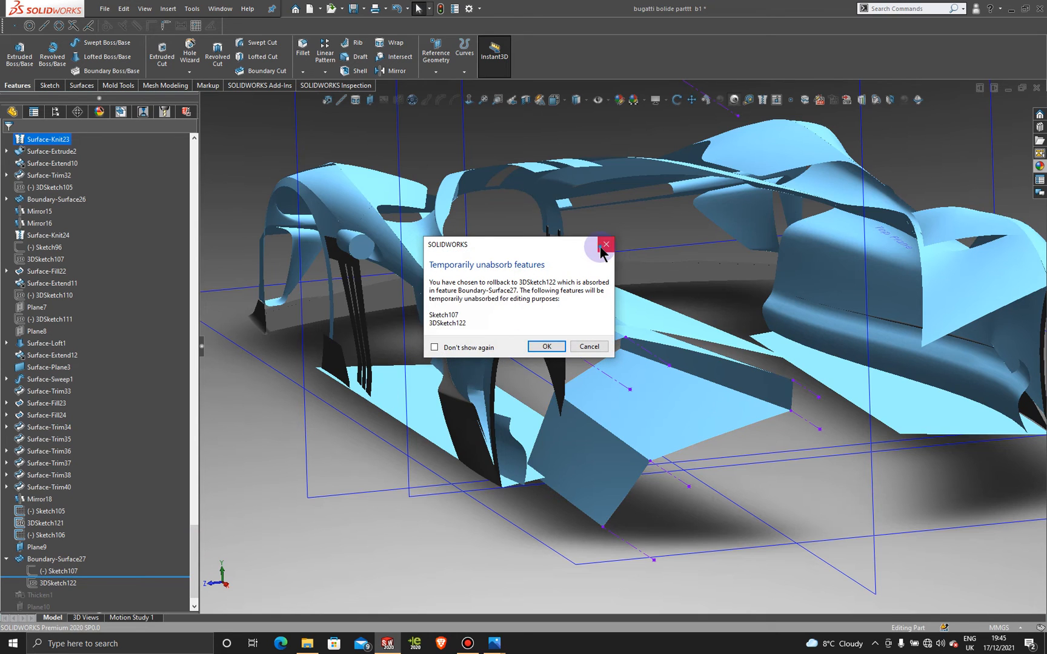
{"action": "left_click", "coordinate": [605, 246]}
{"action": "left_click_drag", "start_coordinate": [115, 589], "coordinate": [112, 566]}
{"action": "left_click", "coordinate": [605, 245]}
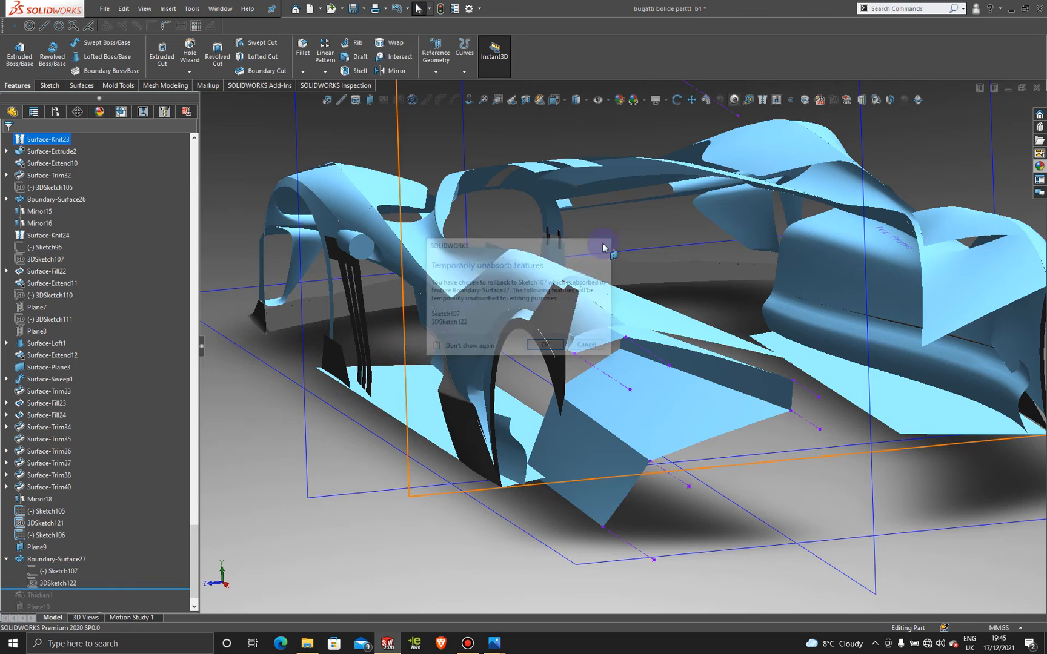
Reopen the rear boundary surface's definition to check its Sketch107 and 3DSketch122 profiles, and close it without changes
{"action": "left_click", "coordinate": [681, 397]}
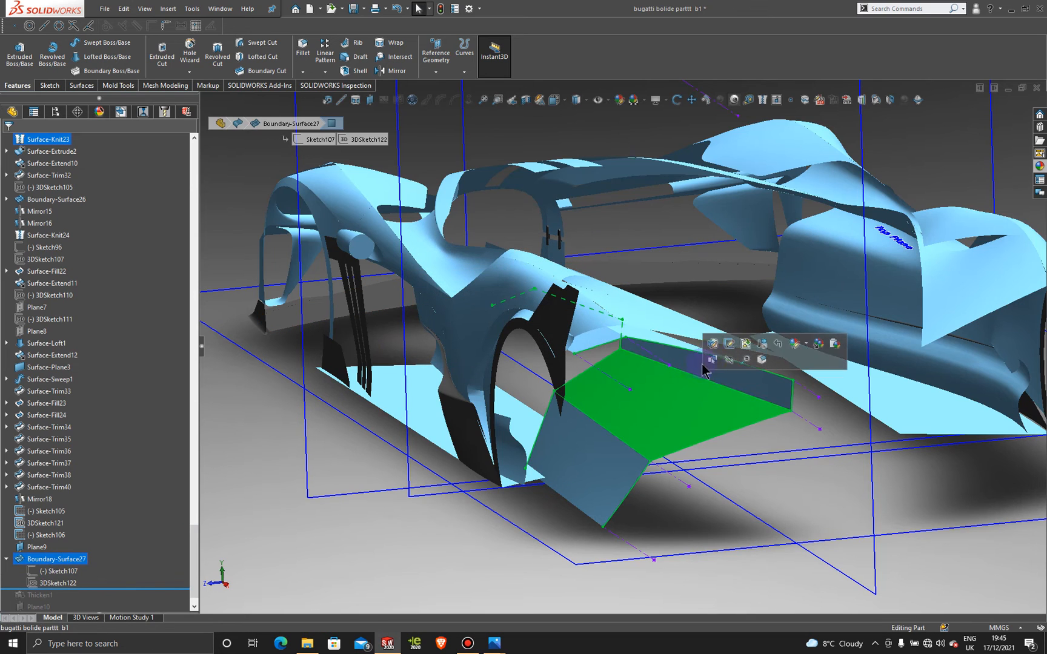
{"action": "left_click", "coordinate": [714, 343]}
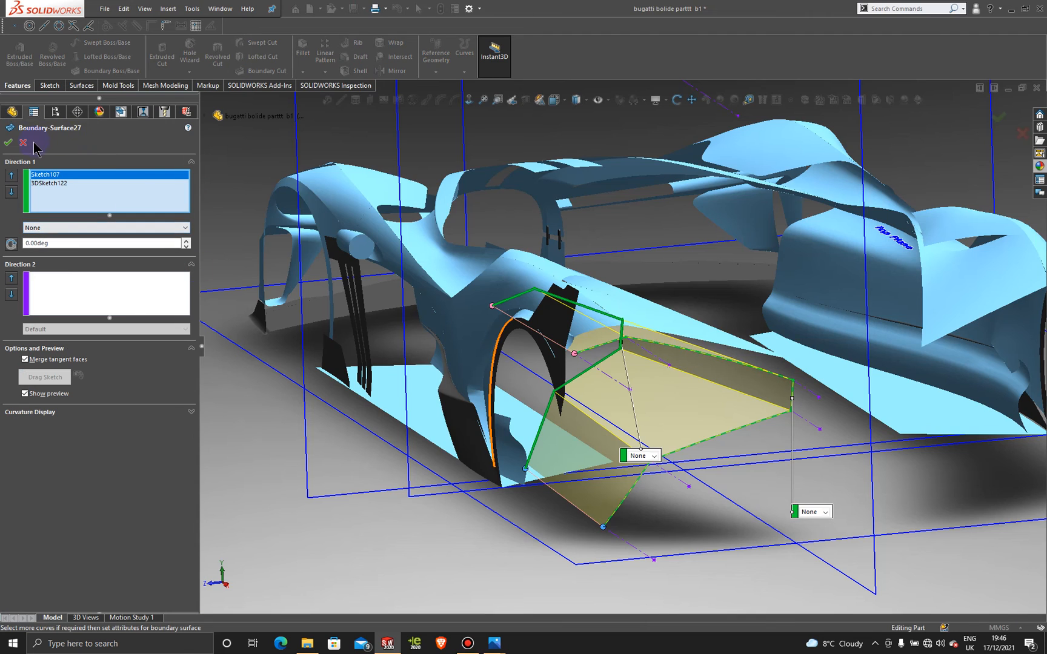
{"action": "left_click", "coordinate": [23, 143]}
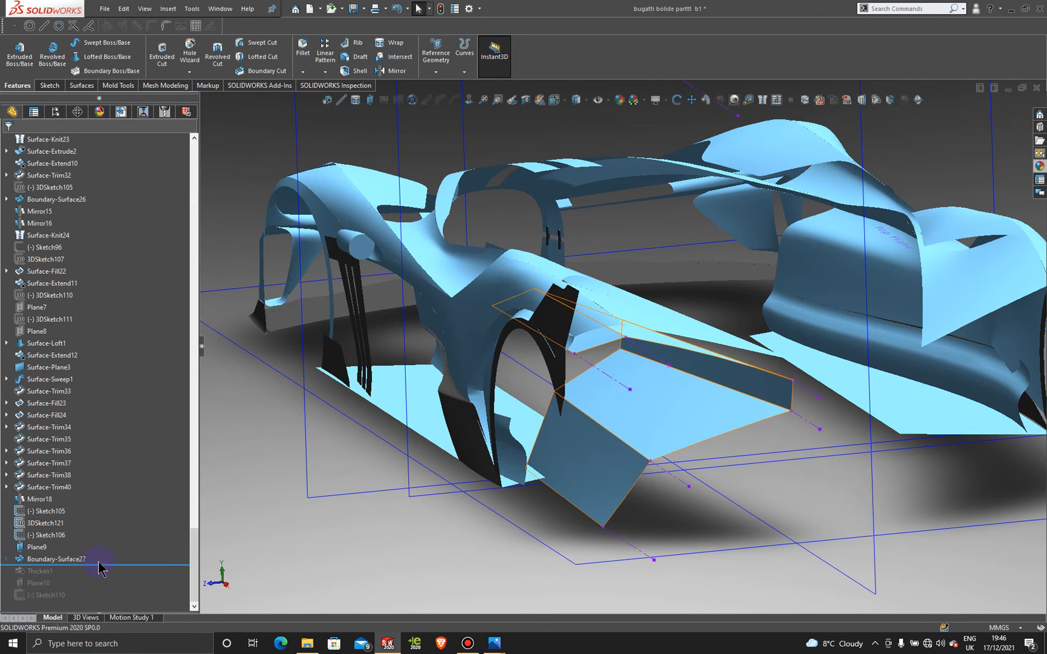
Roll the model back to before Boundary-Surface27 and roll it forward to the end of the feature history
{"action": "left_click_drag", "start_coordinate": [111, 565], "coordinate": [106, 553]}
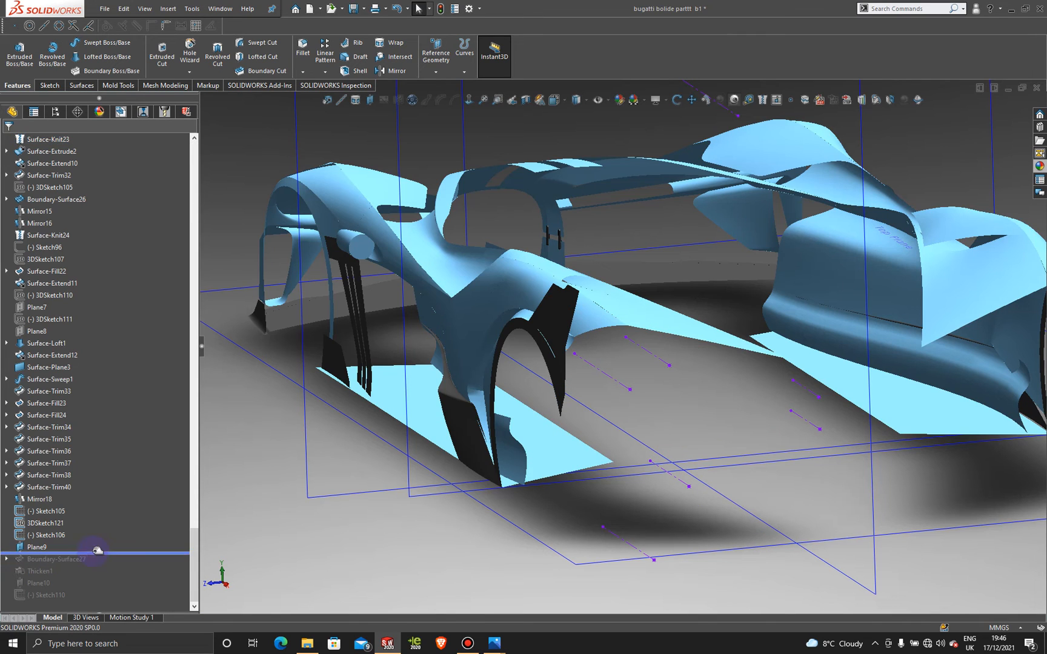
{"action": "left_click_drag", "start_coordinate": [107, 554], "coordinate": [110, 602]}
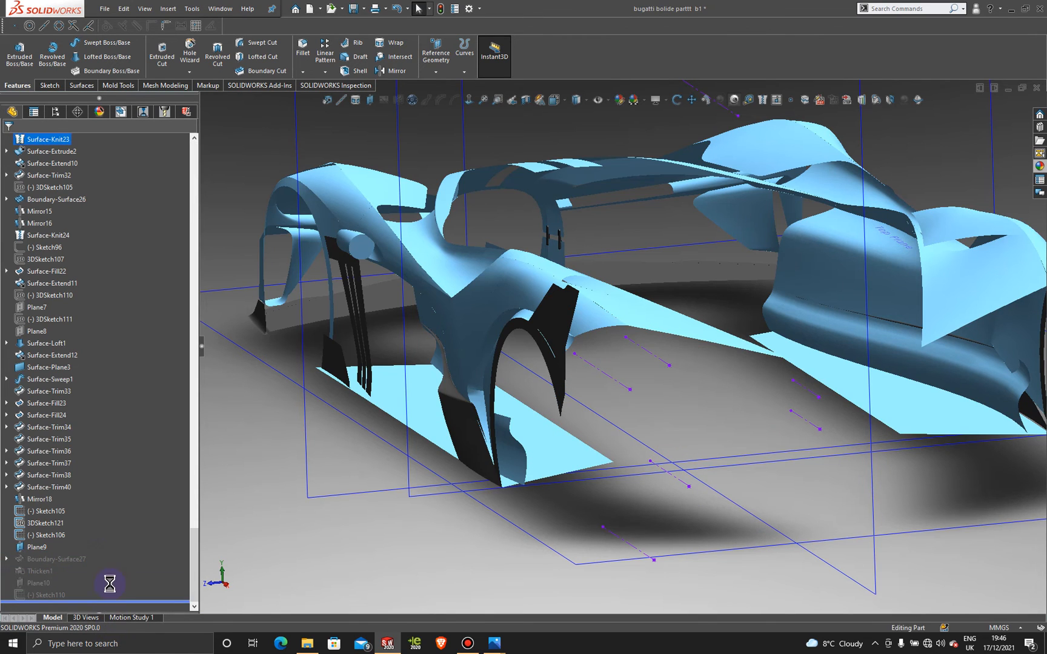
{"action": "scroll", "coordinate": [676, 417], "scroll_direction": "up", "scroll_amount": 1}
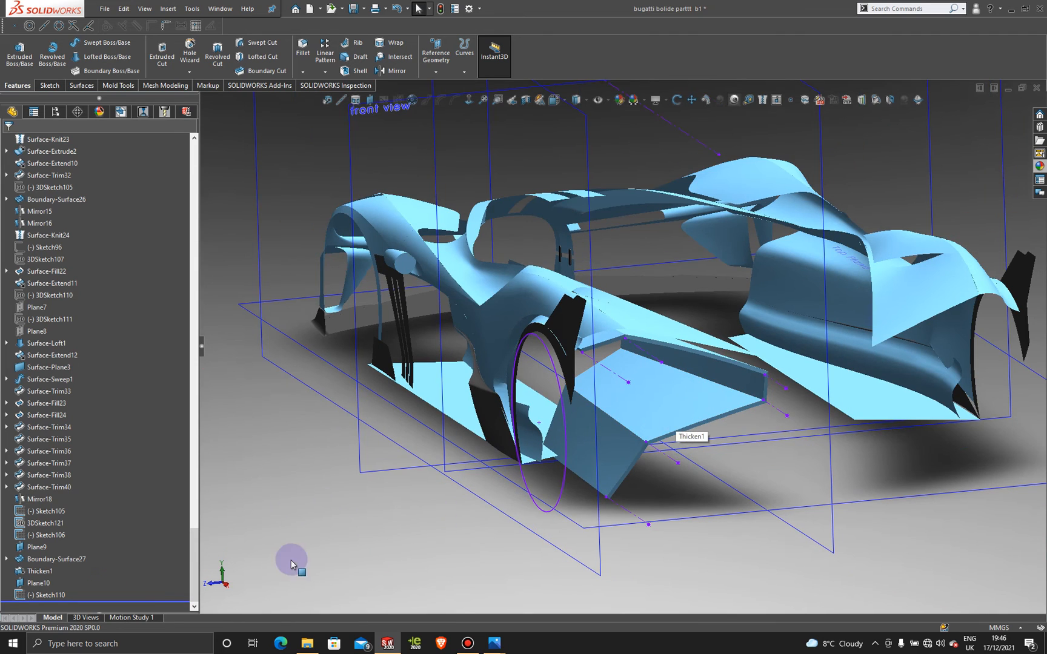
{"action": "left_click", "coordinate": [6, 559]}
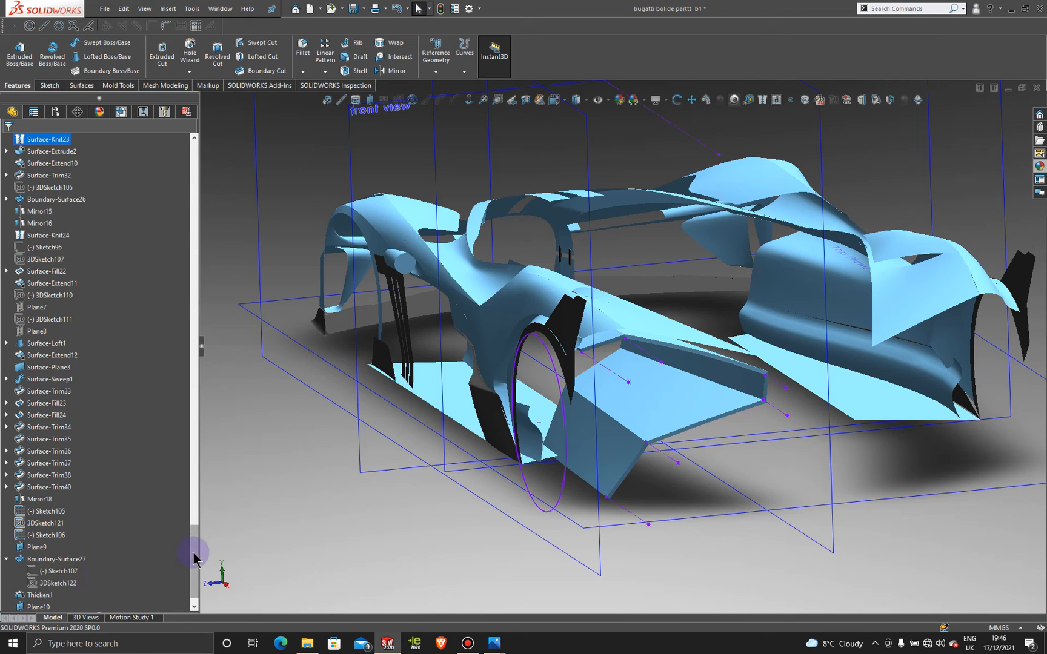
{"action": "scroll", "coordinate": [677, 362], "scroll_direction": "down", "scroll_amount": 2}
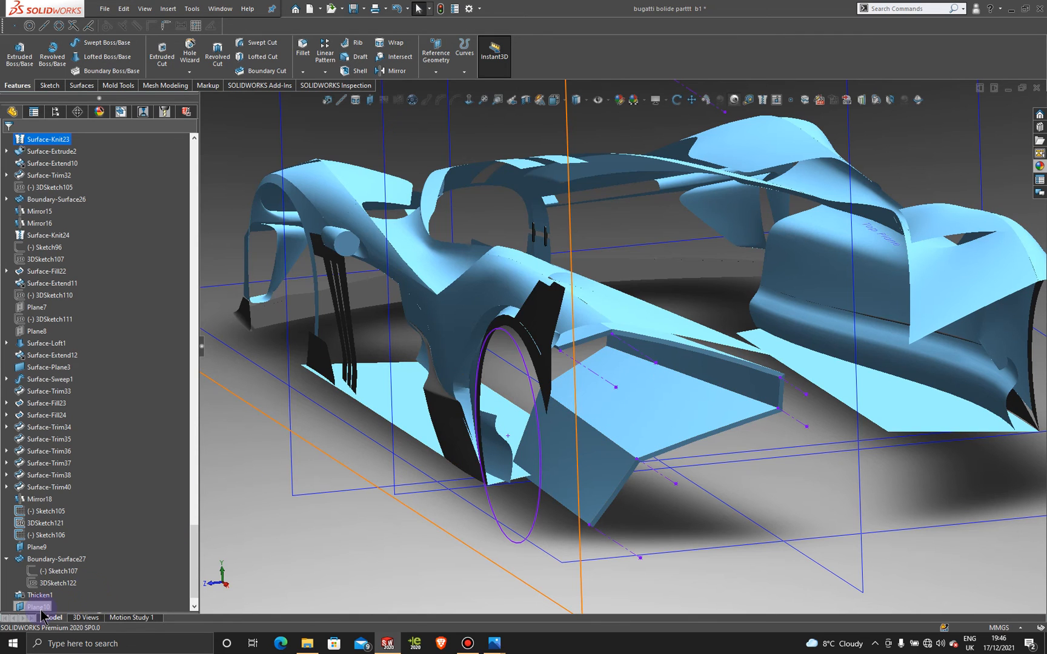
{"action": "key", "text": "f"}
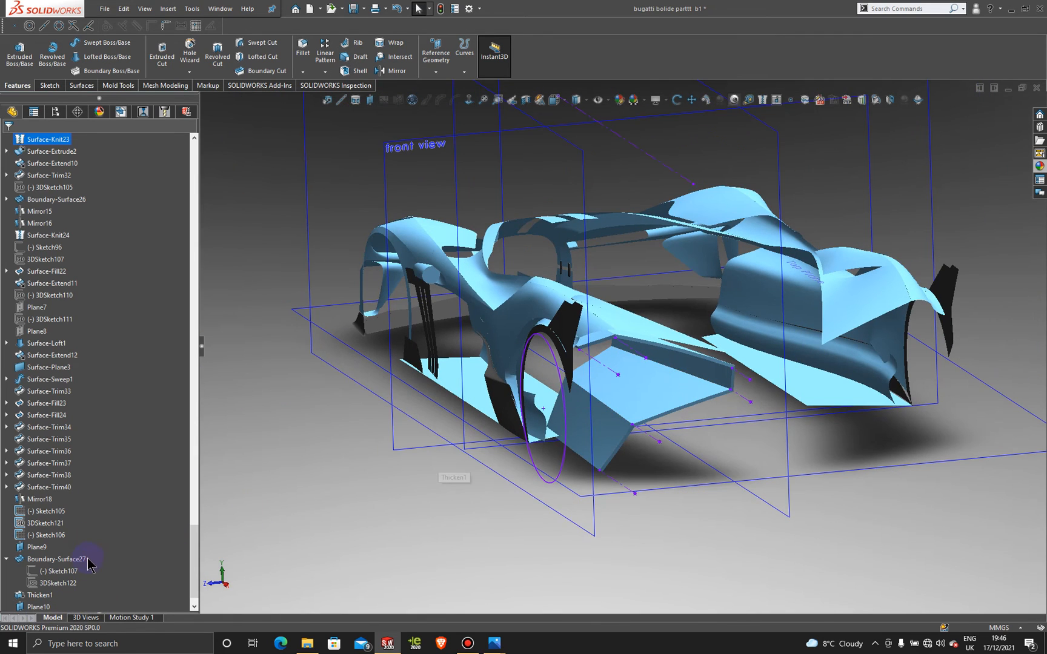
{"action": "right_click", "coordinate": [33, 608]}
{"action": "left_click", "coordinate": [378, 579]}
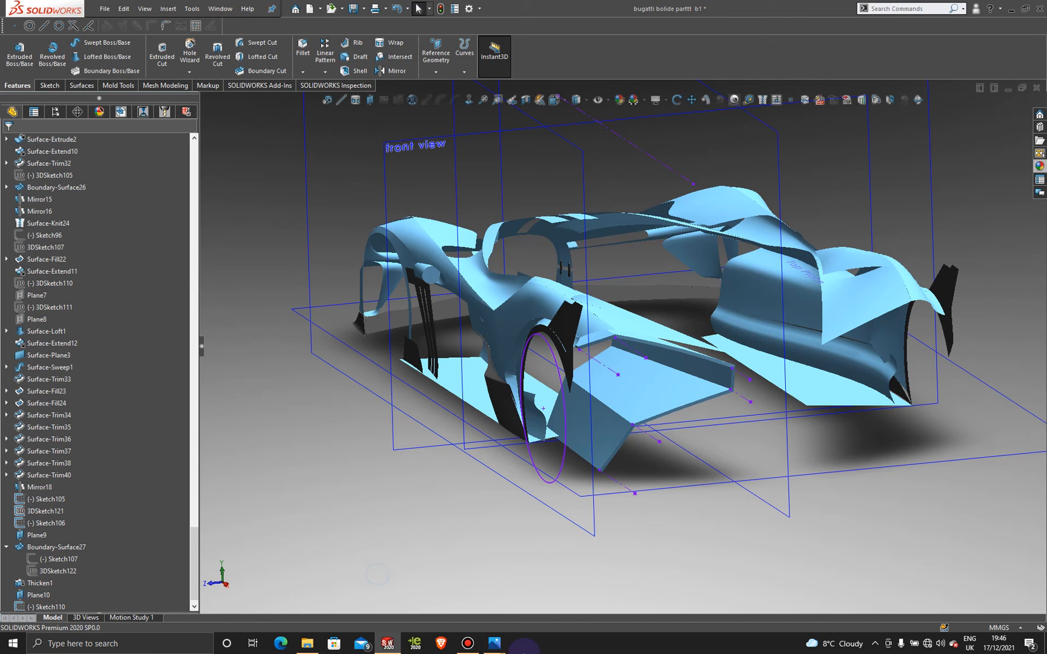
{"action": "left_click", "coordinate": [461, 649]}
{"action": "left_click", "coordinate": [467, 643]}
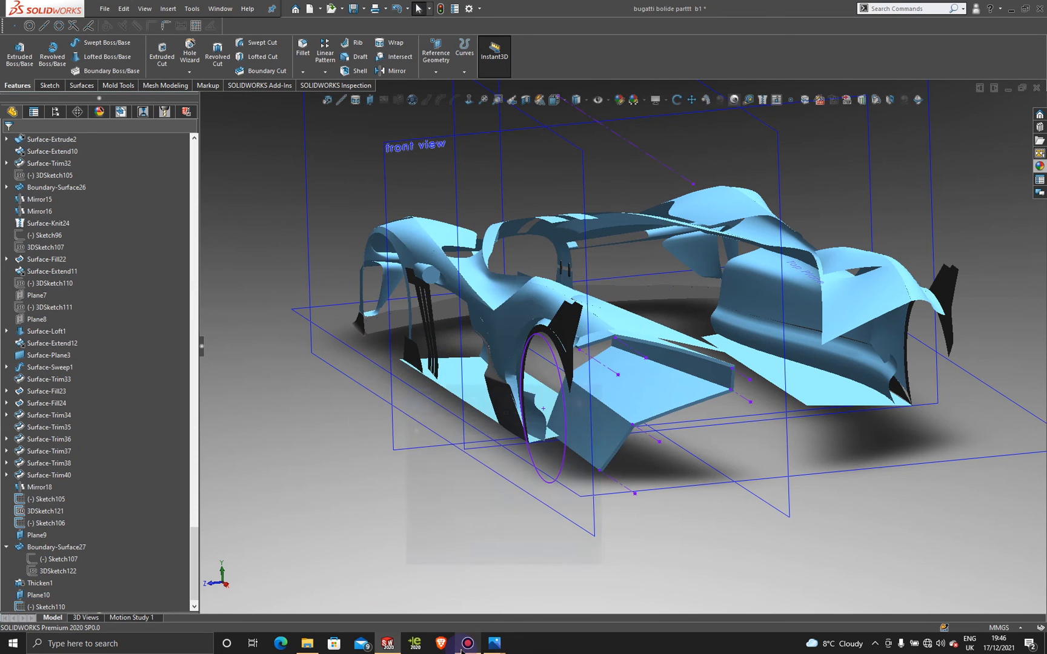
Create a blind extruded cut from the wheel arch circle, 55 mm deep toward the middle of the car through the thickened rear surface
{"action": "scroll", "coordinate": [678, 387], "scroll_direction": "down", "scroll_amount": 5}
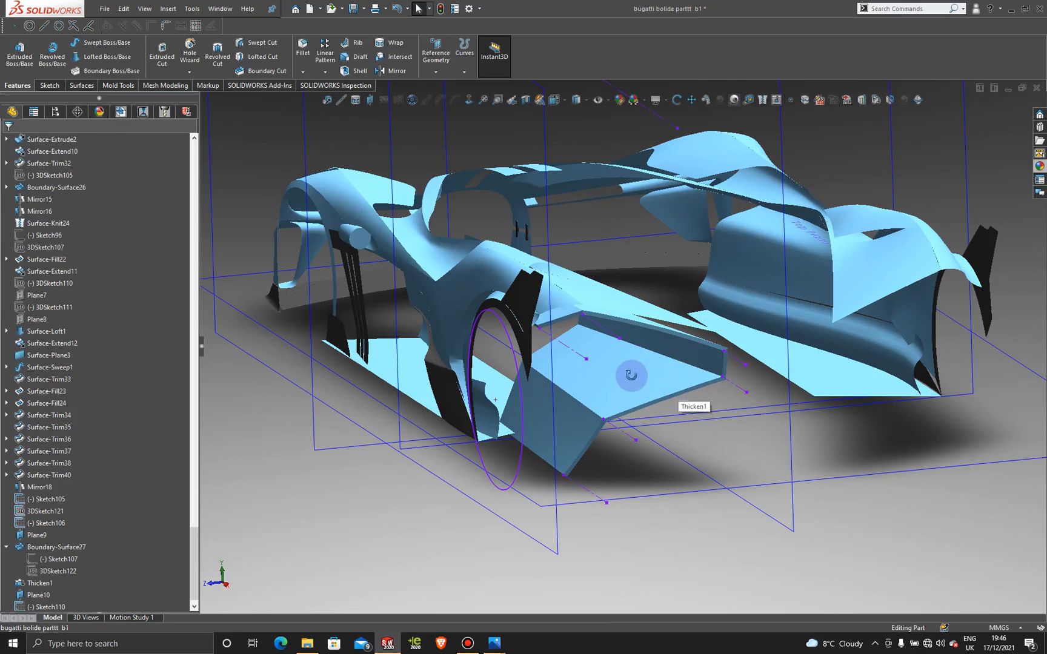
{"action": "middle_click_drag", "start_coordinate": [630, 375], "coordinate": [661, 387]}
{"action": "scroll", "coordinate": [656, 305], "scroll_direction": "up", "scroll_amount": 3}
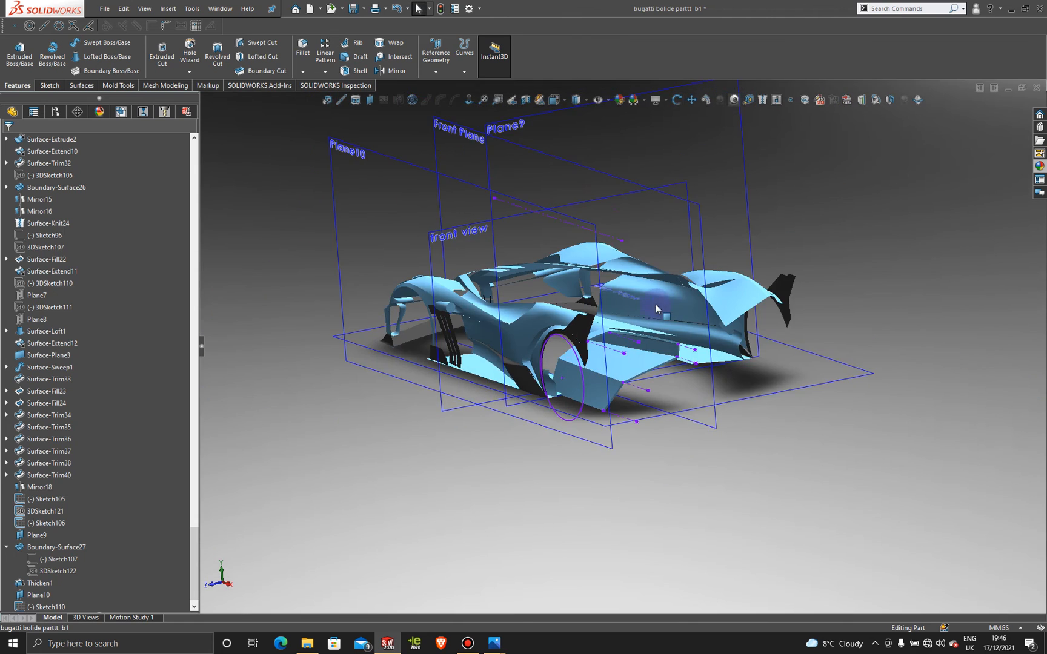
{"action": "scroll", "coordinate": [662, 368], "scroll_direction": "down", "scroll_amount": 3}
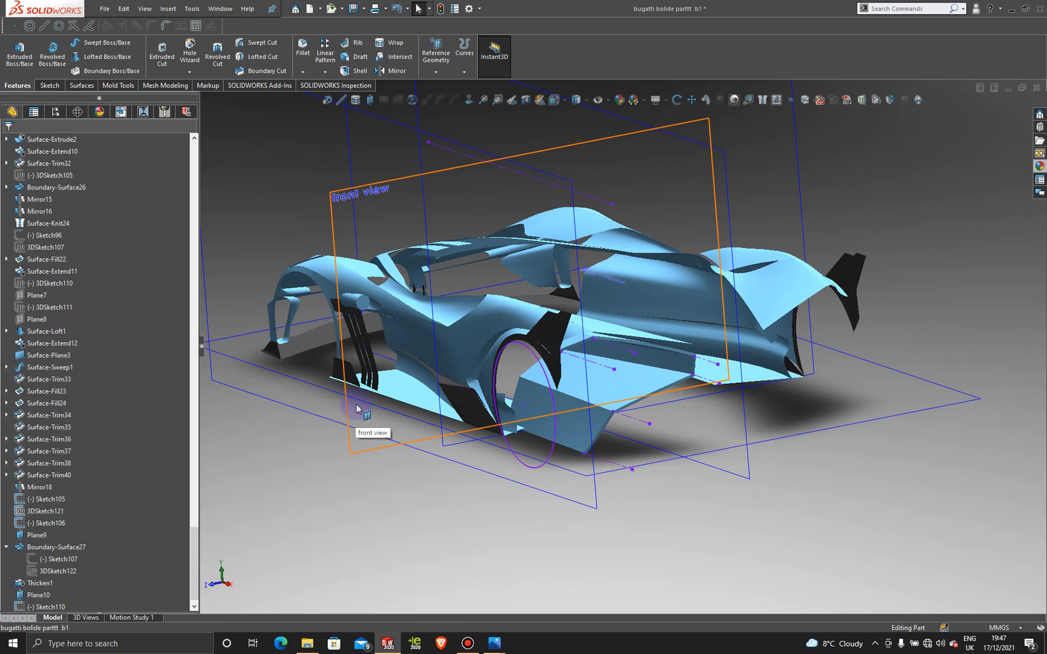
{"action": "left_click", "coordinate": [155, 51]}
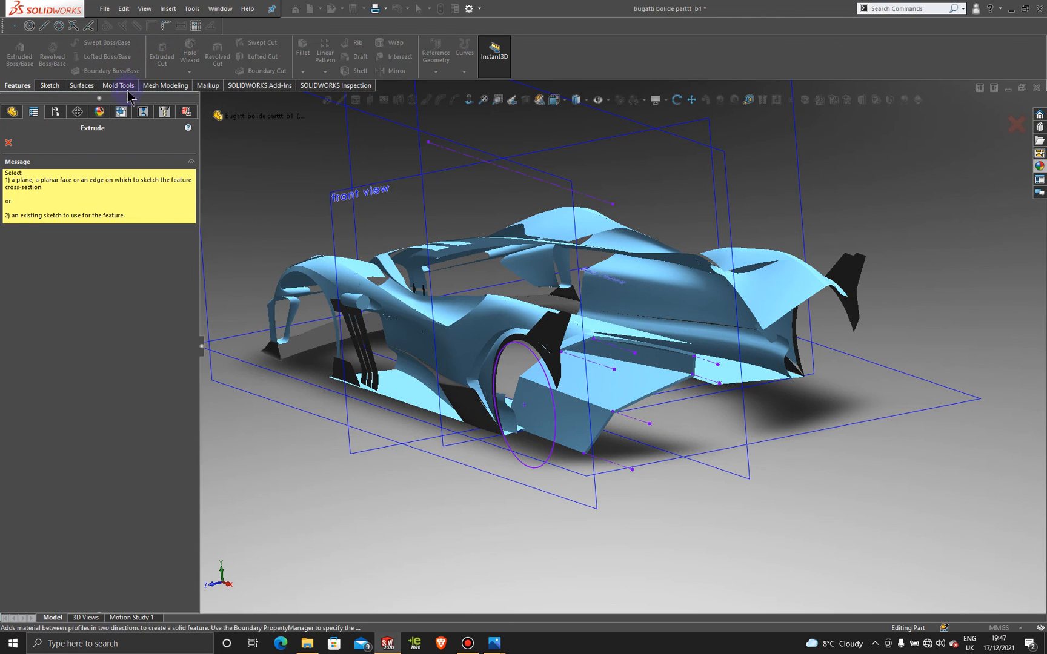
{"action": "left_click", "coordinate": [552, 456]}
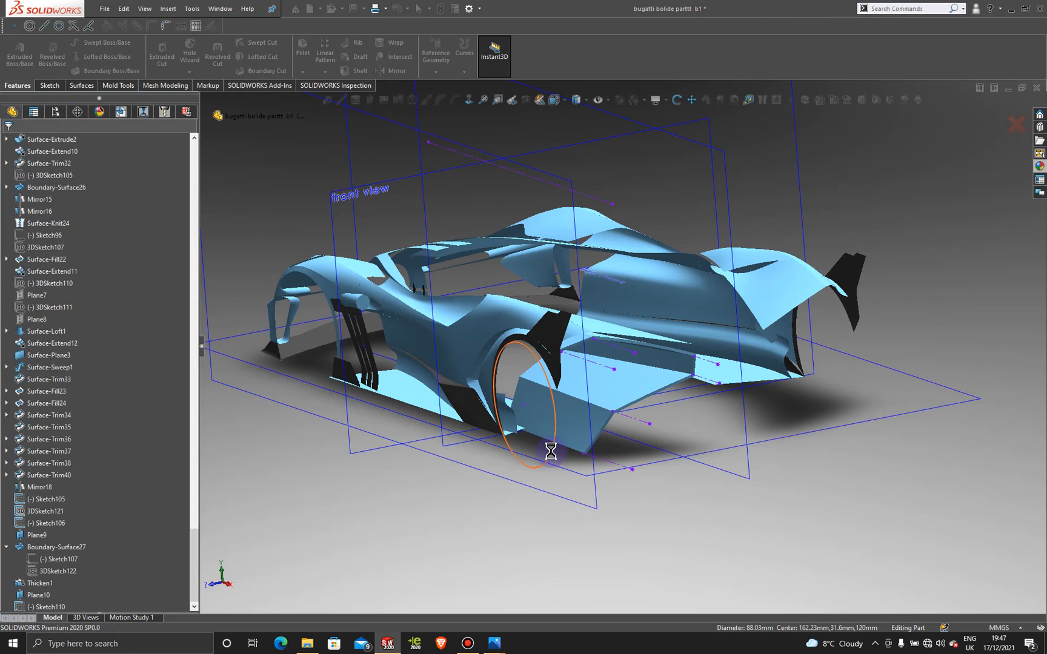
{"action": "key", "text": "space"}
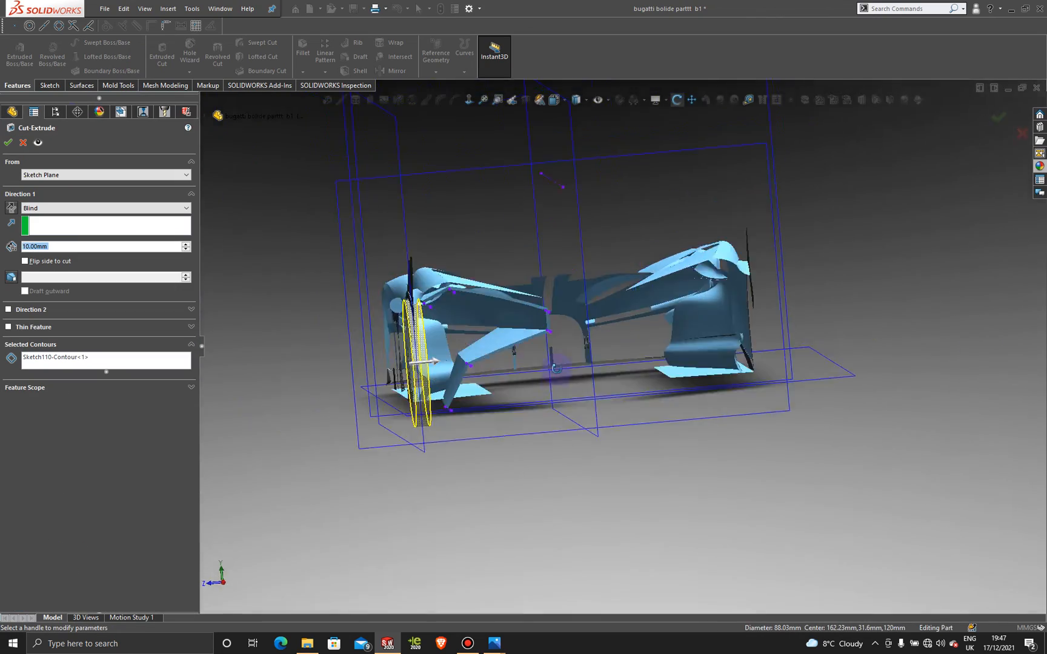
{"action": "left_click", "coordinate": [545, 406]}
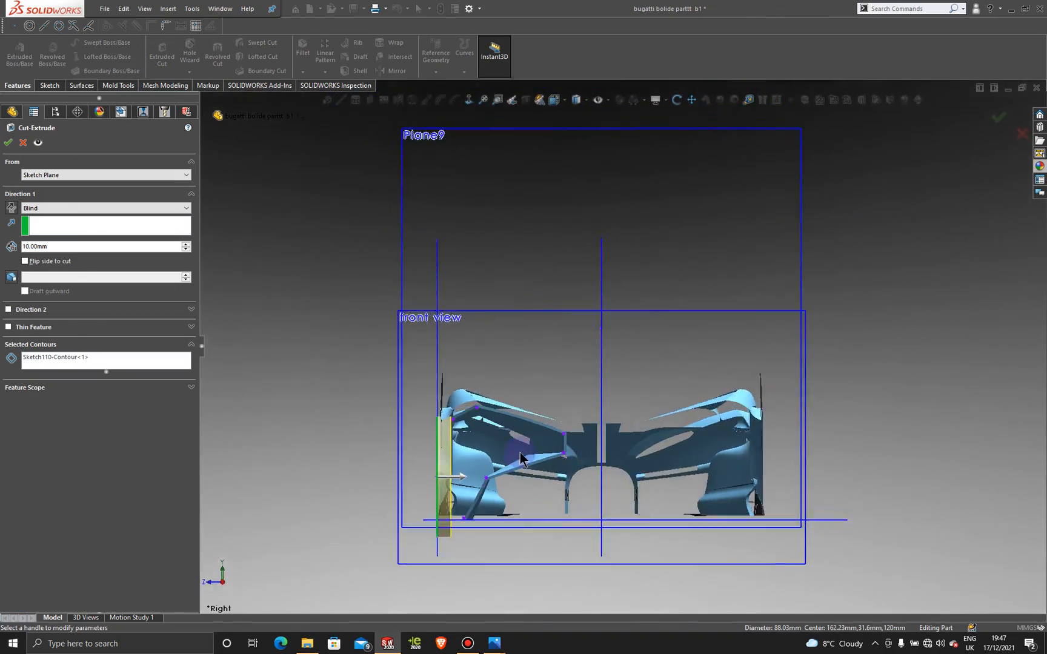
{"action": "left_click_drag", "start_coordinate": [418, 478], "coordinate": [535, 479]}
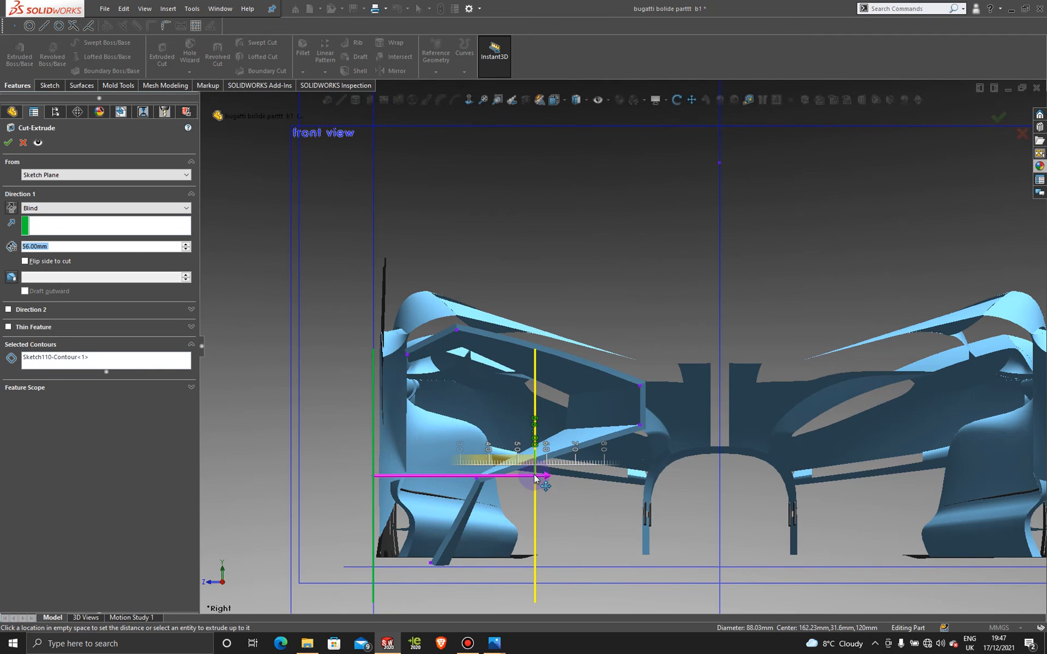
{"action": "left_click_drag", "start_coordinate": [532, 479], "coordinate": [533, 479]}
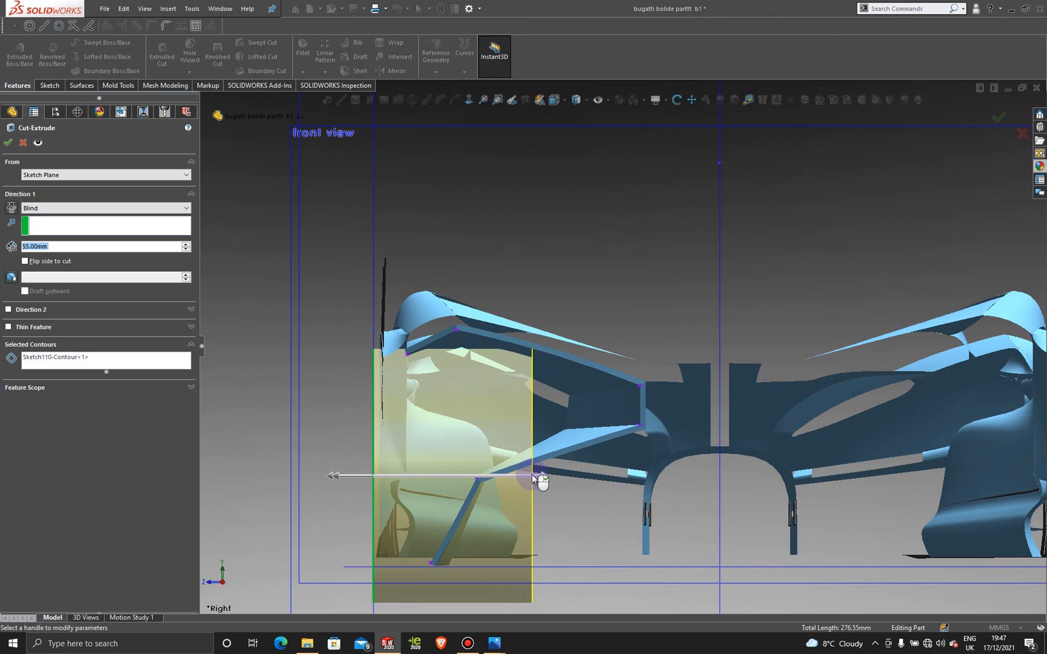
{"action": "left_click", "coordinate": [9, 143]}
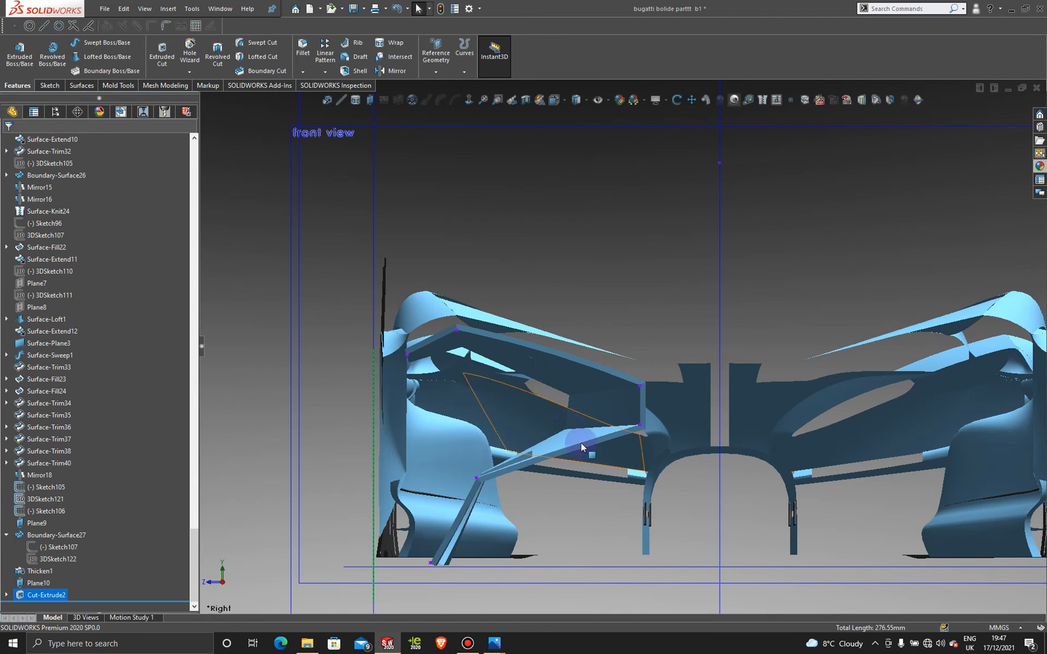
Examine the wheel arch clearance cut in the thickened rear surface from several angles
{"action": "scroll", "coordinate": [581, 443], "scroll_direction": "up", "scroll_amount": 3}
{"action": "middle_click_drag", "start_coordinate": [556, 377], "coordinate": [606, 407]}
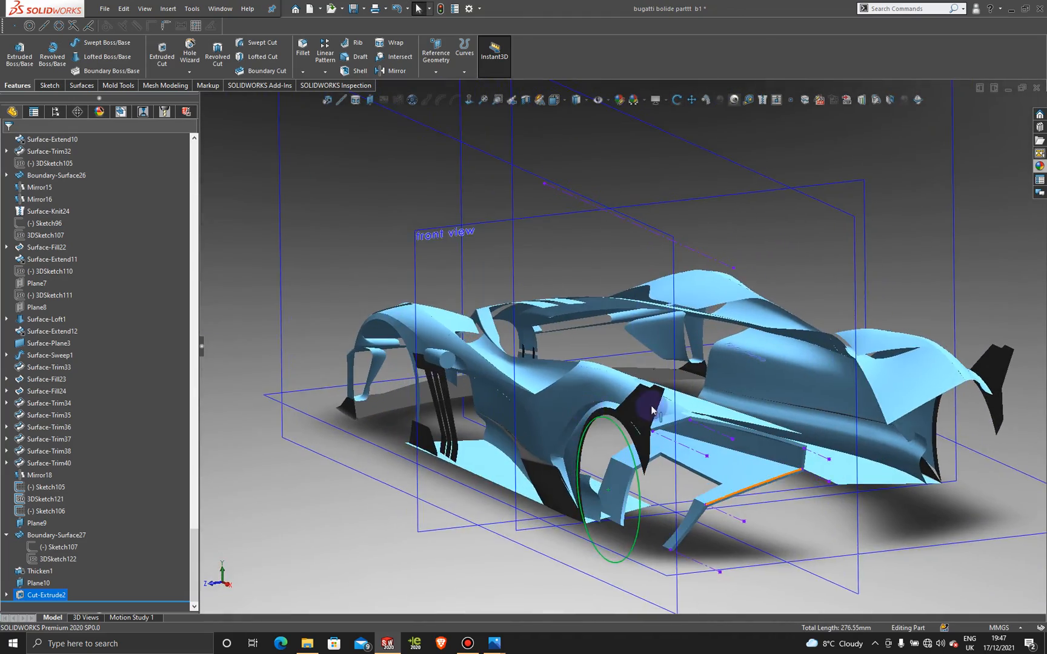
{"action": "scroll", "coordinate": [703, 487], "scroll_direction": "up", "scroll_amount": 3}
{"action": "middle_click_drag", "start_coordinate": [703, 486], "coordinate": [706, 441]}
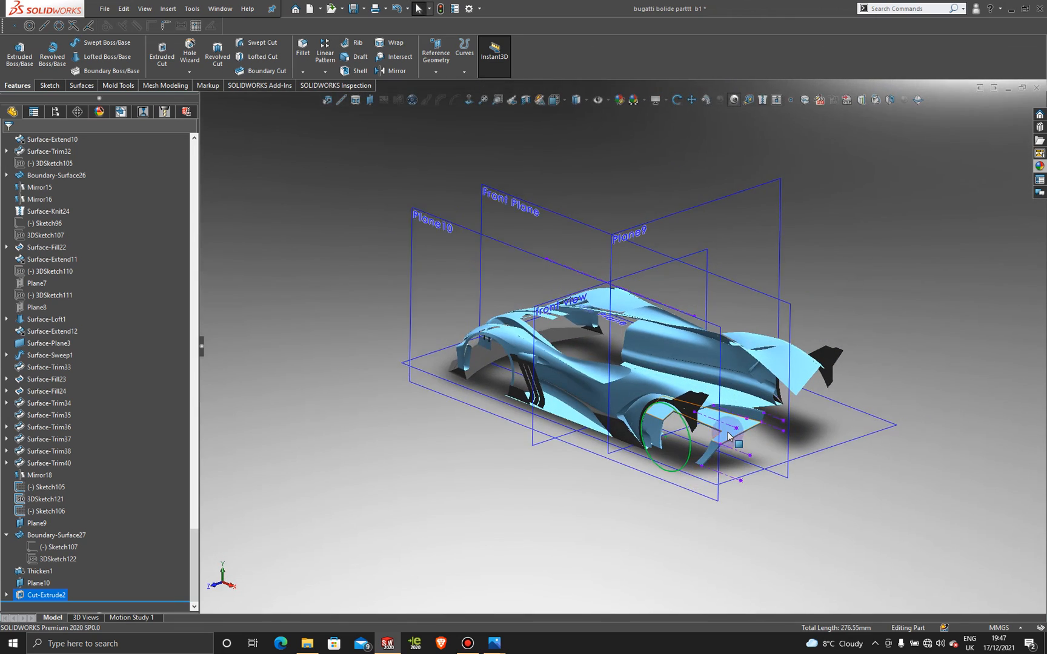
{"action": "scroll", "coordinate": [701, 443], "scroll_direction": "down", "scroll_amount": 5}
{"action": "scroll", "coordinate": [689, 418], "scroll_direction": "up", "scroll_amount": 2}
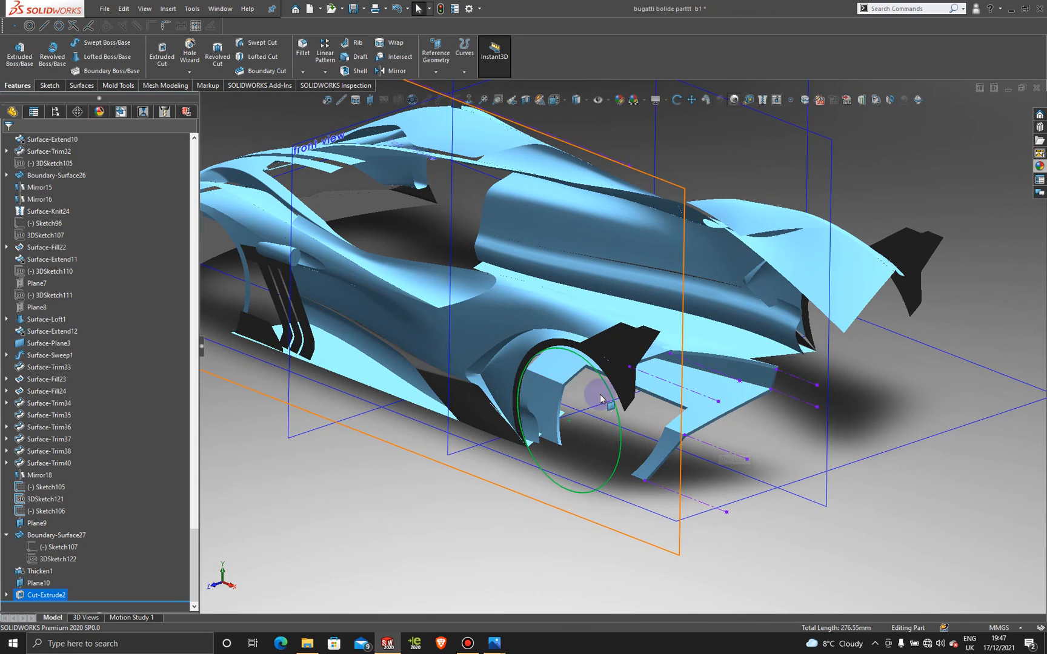
Delete the wheel arch cut feature Cut-Extrude2, keeping its circle sketch in the part
{"action": "middle_click_drag", "start_coordinate": [655, 429], "coordinate": [615, 415]}
{"action": "scroll", "coordinate": [600, 389], "scroll_direction": "up", "scroll_amount": 2}
{"action": "scroll", "coordinate": [601, 381], "scroll_direction": "down", "scroll_amount": 2}
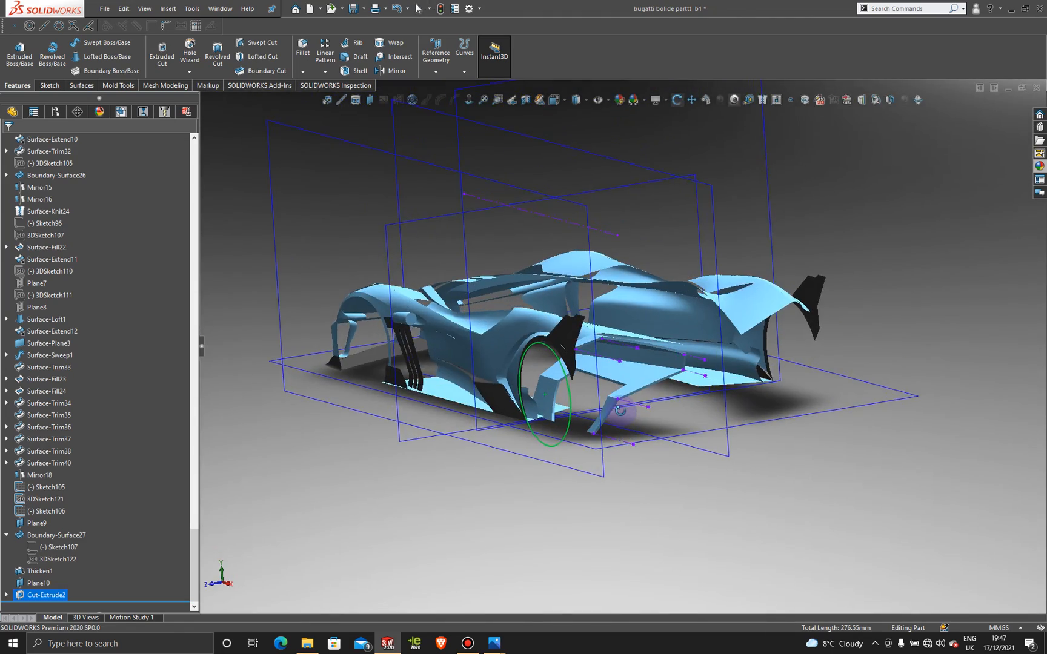
{"action": "right_click", "coordinate": [61, 597]}
{"action": "left_click", "coordinate": [103, 485]}
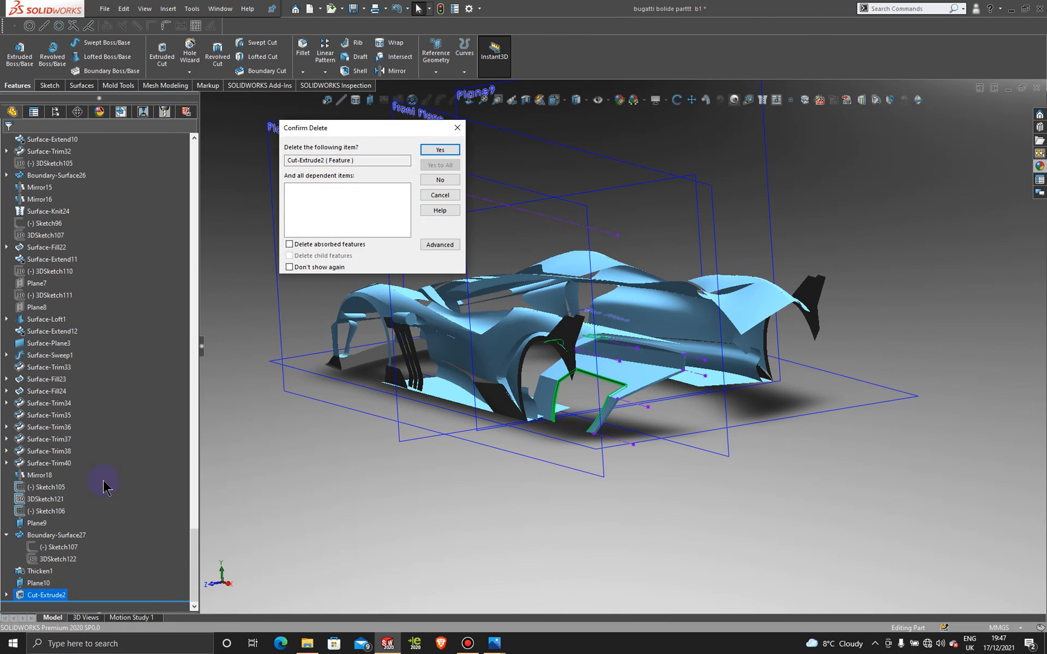
{"action": "left_click", "coordinate": [431, 152]}
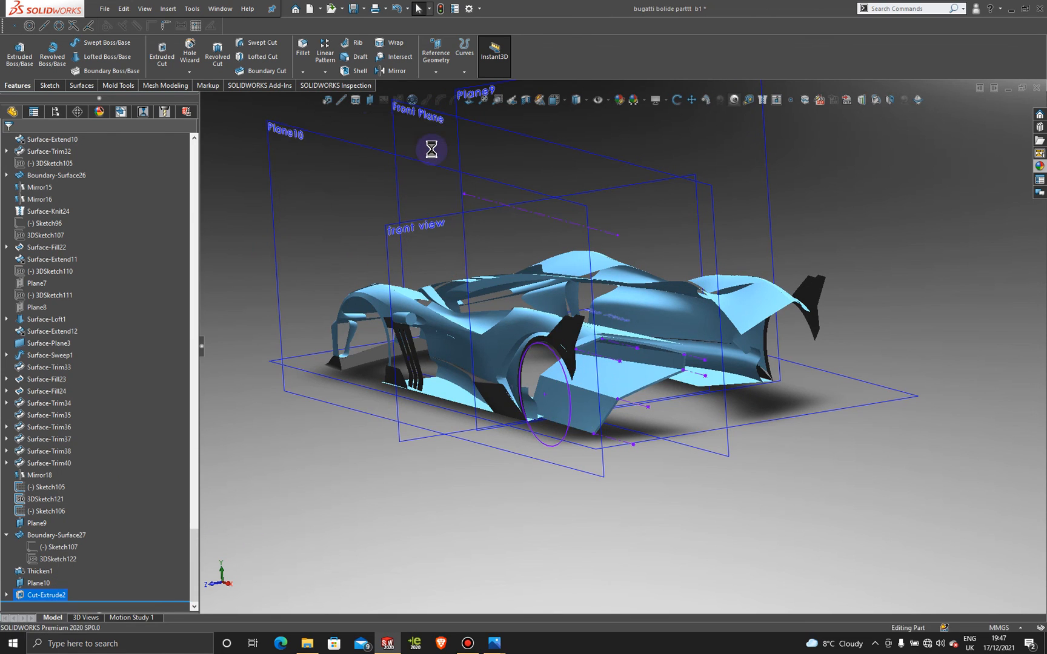
{"action": "left_click", "coordinate": [695, 514]}
Mirror the thickened rear body Thicken1 about the Front Plane as a body, without merging solids
{"action": "scroll", "coordinate": [660, 349], "scroll_direction": "up", "scroll_amount": 2}
{"action": "scroll", "coordinate": [654, 308], "scroll_direction": "down", "scroll_amount": 2}
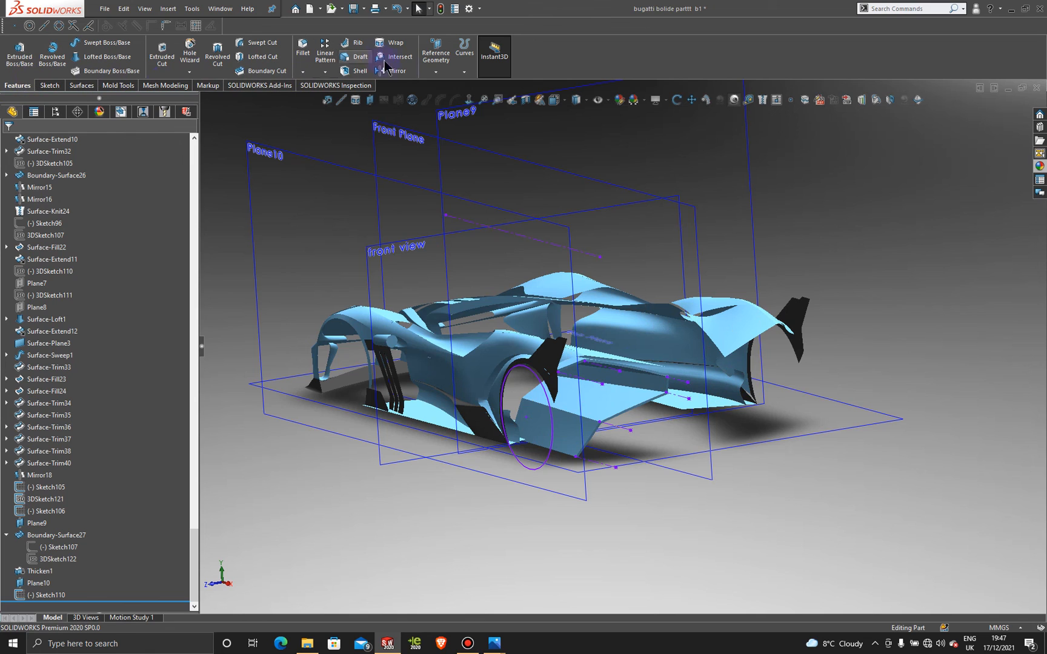
{"action": "left_click", "coordinate": [408, 70]}
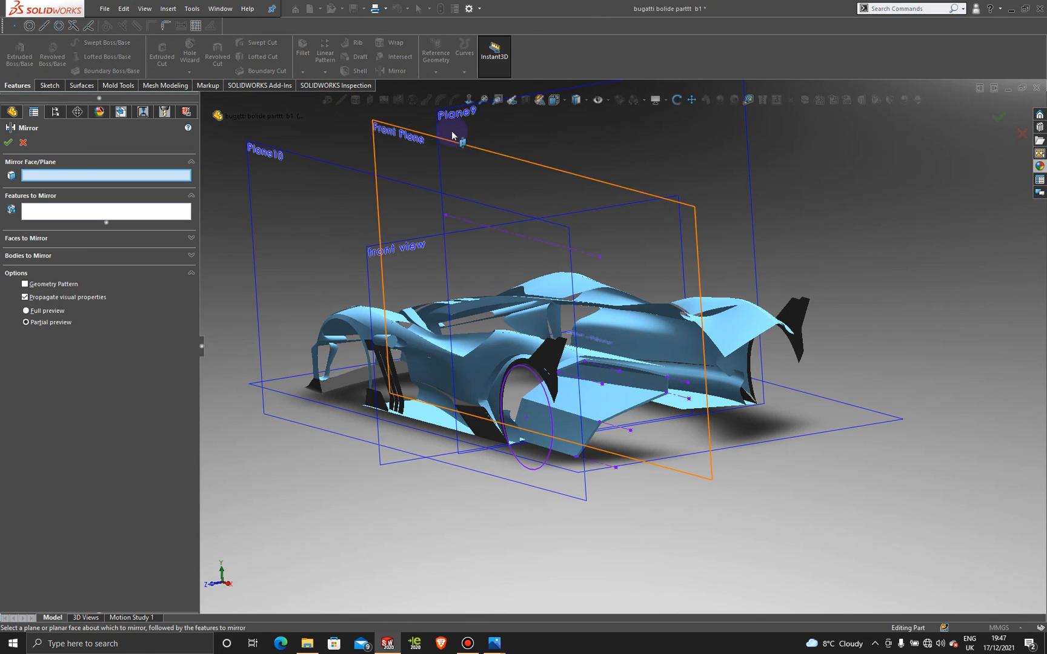
{"action": "scroll", "coordinate": [552, 364], "scroll_direction": "up", "scroll_amount": 2}
{"action": "left_click", "coordinate": [474, 199]}
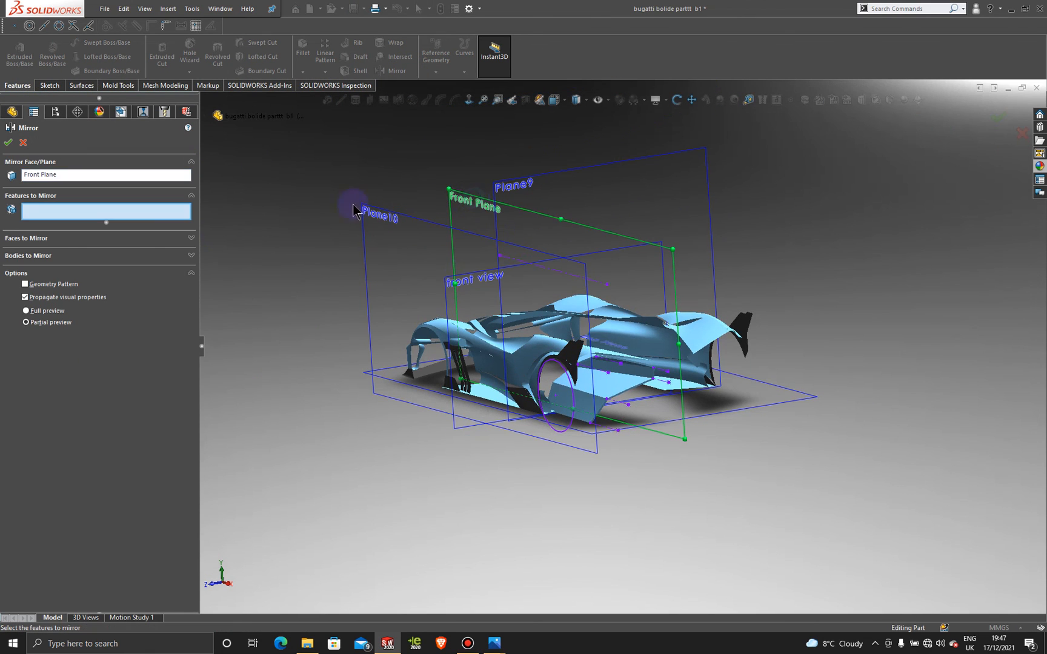
{"action": "left_click", "coordinate": [145, 257]}
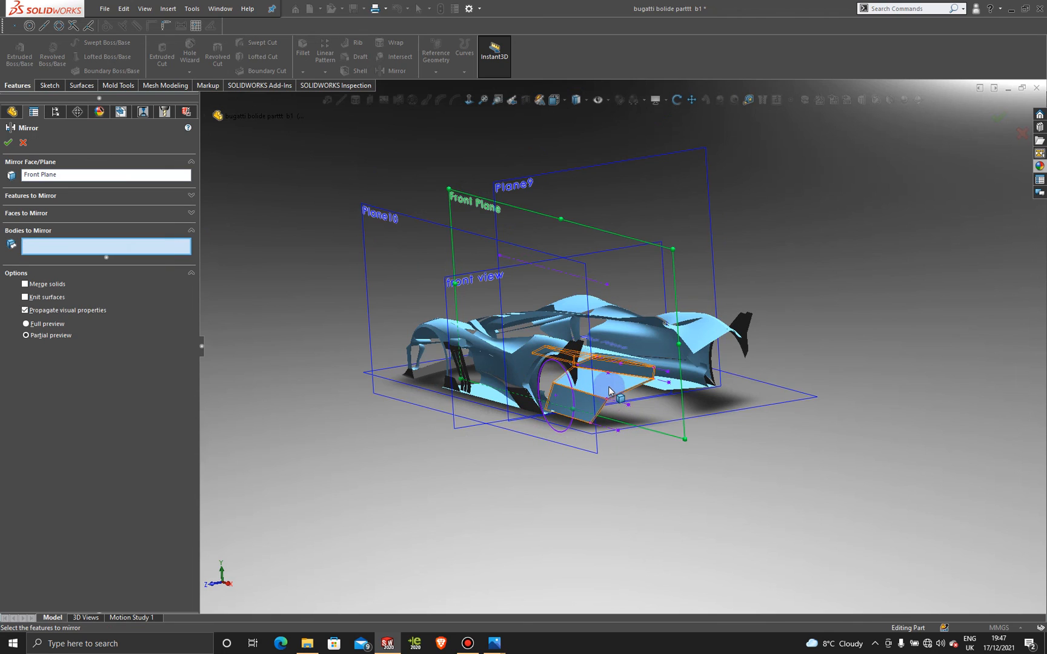
{"action": "left_click", "coordinate": [614, 405]}
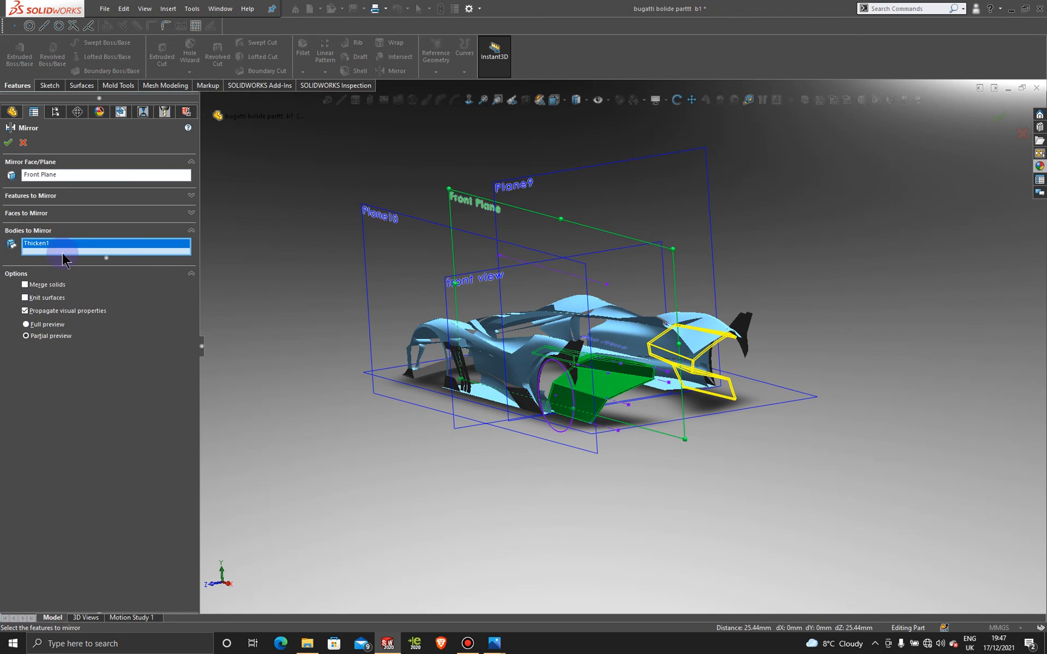
{"action": "left_click", "coordinate": [8, 143]}
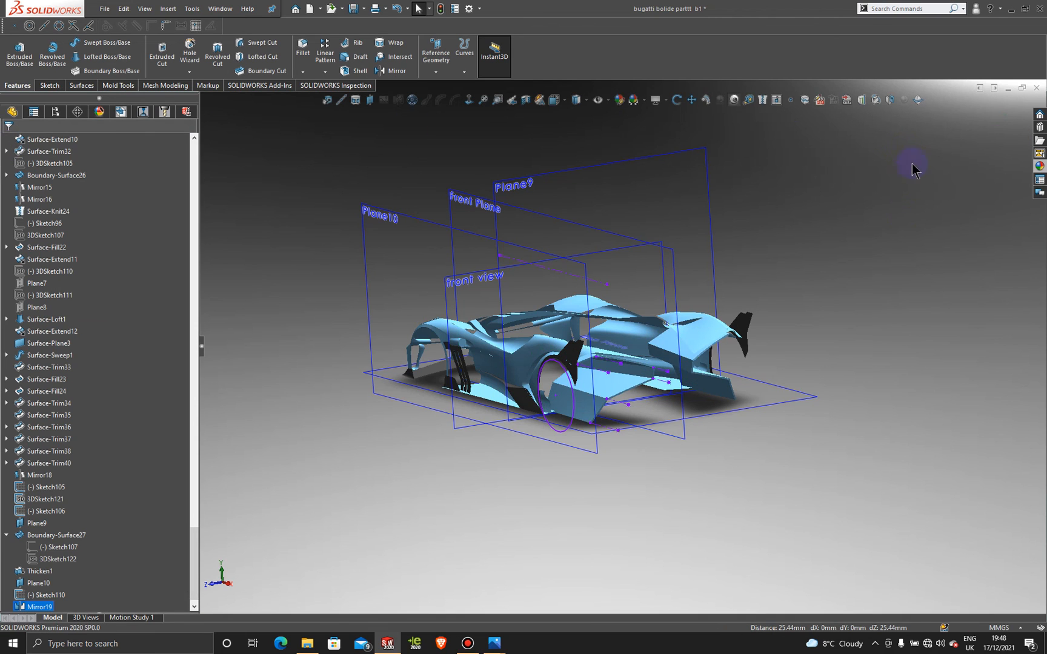
Examine the rear end with its mirrored thickened body from several angles
{"action": "mouse_move", "coordinate": [778, 328]}
{"action": "middle_mouse_down"}
{"action": "mouse_move", "coordinate": [857, 329]}
{"action": "mouse_move", "coordinate": [728, 353]}
{"action": "mouse_move", "coordinate": [721, 320]}
{"action": "mouse_move", "coordinate": [761, 353]}
{"action": "mouse_move", "coordinate": [747, 303]}
{"action": "mouse_move", "coordinate": [771, 322]}
{"action": "middle_mouse_up"}
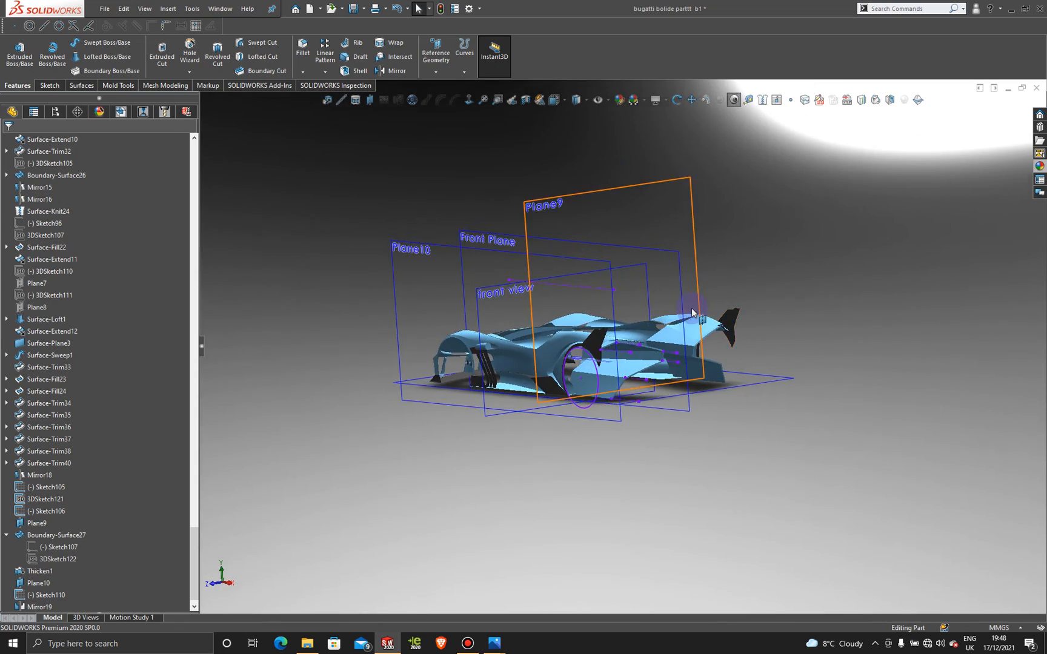
{"action": "scroll", "coordinate": [692, 313], "scroll_direction": "down", "scroll_amount": 4}
{"action": "middle_click_drag", "start_coordinate": [626, 375], "coordinate": [617, 388]}
{"action": "scroll", "coordinate": [617, 388], "scroll_direction": "up", "scroll_amount": 3}
{"action": "scroll", "coordinate": [509, 362], "scroll_direction": "down", "scroll_amount": 3}
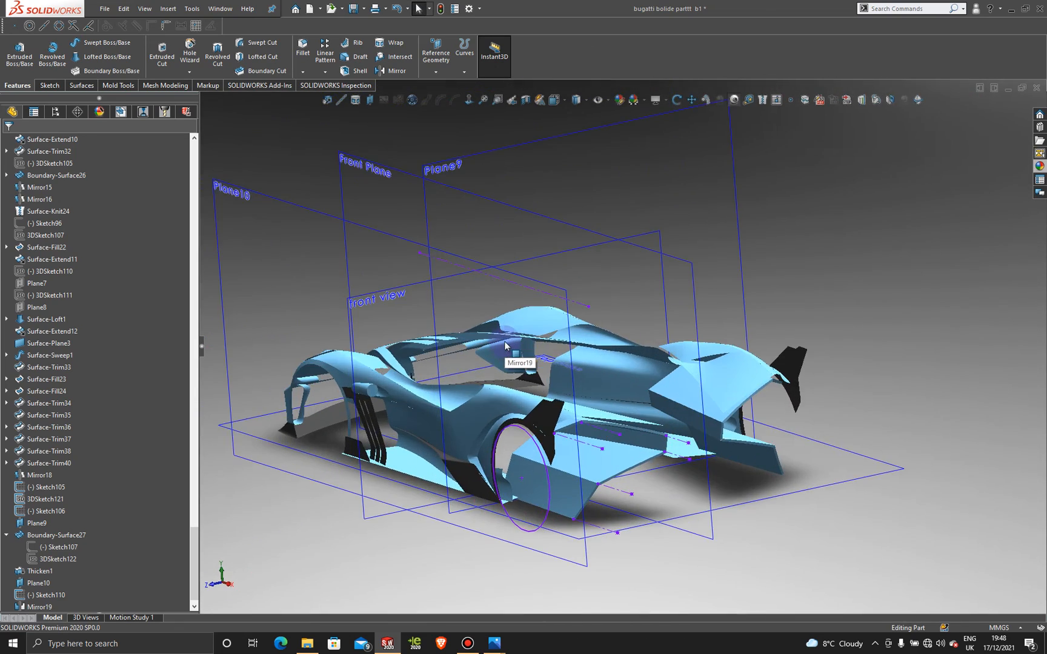
{"action": "middle_click_drag", "start_coordinate": [509, 362], "coordinate": [446, 609]}
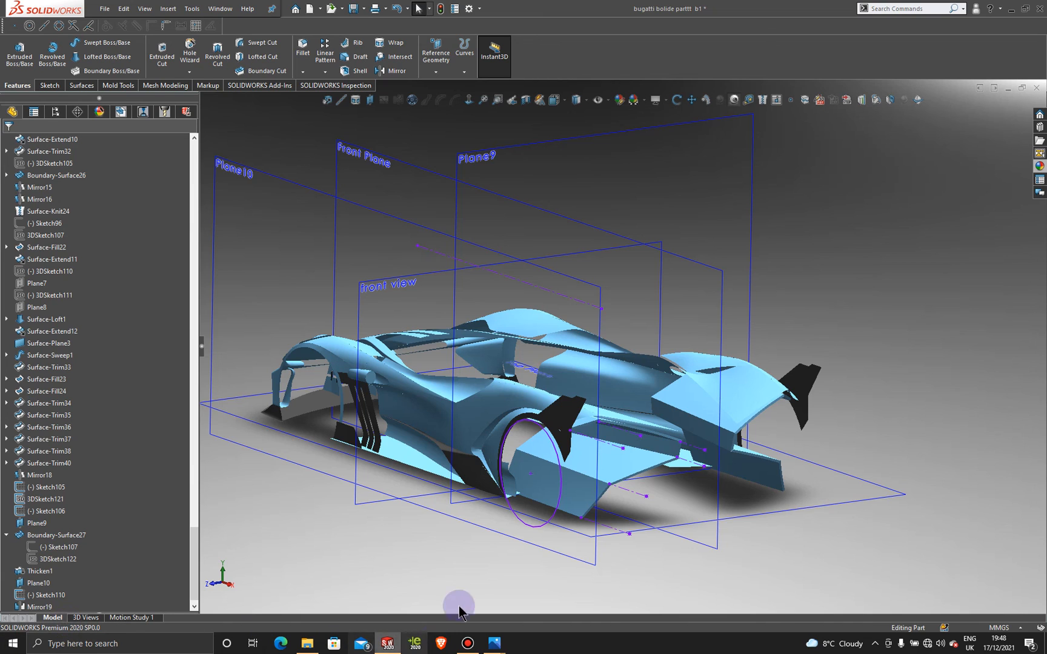
{"action": "left_click", "coordinate": [471, 645]}
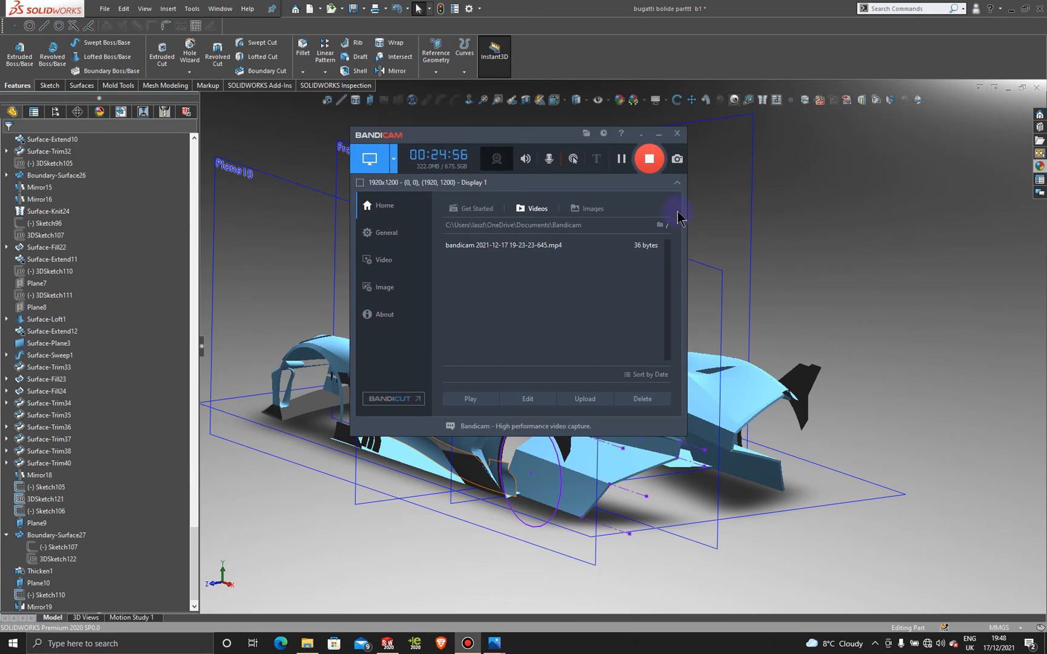